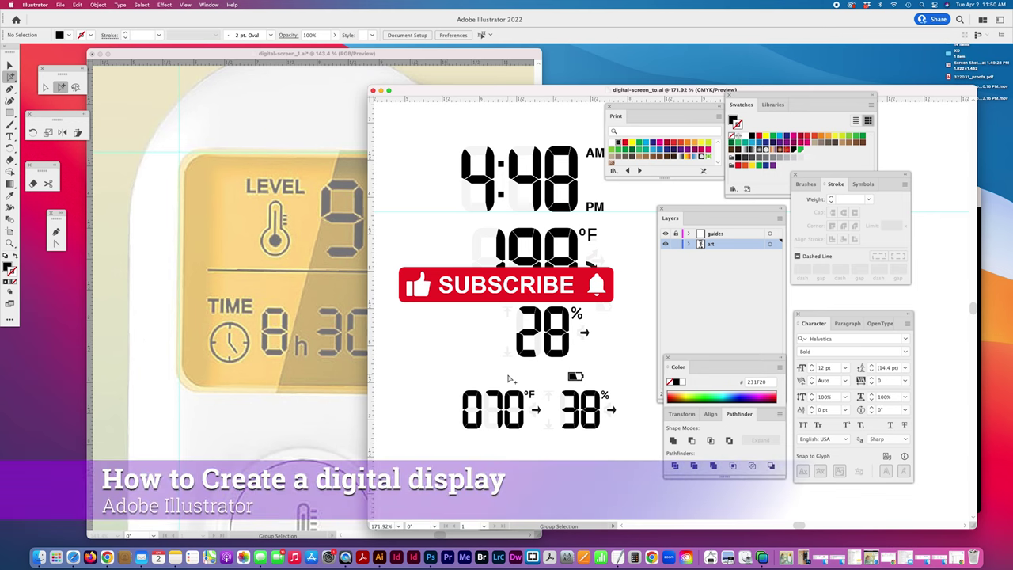
- Examine the thermometer display in the reference image and compare it with the black digital readouts in the second document
scroll(310, 352, "right", 5)
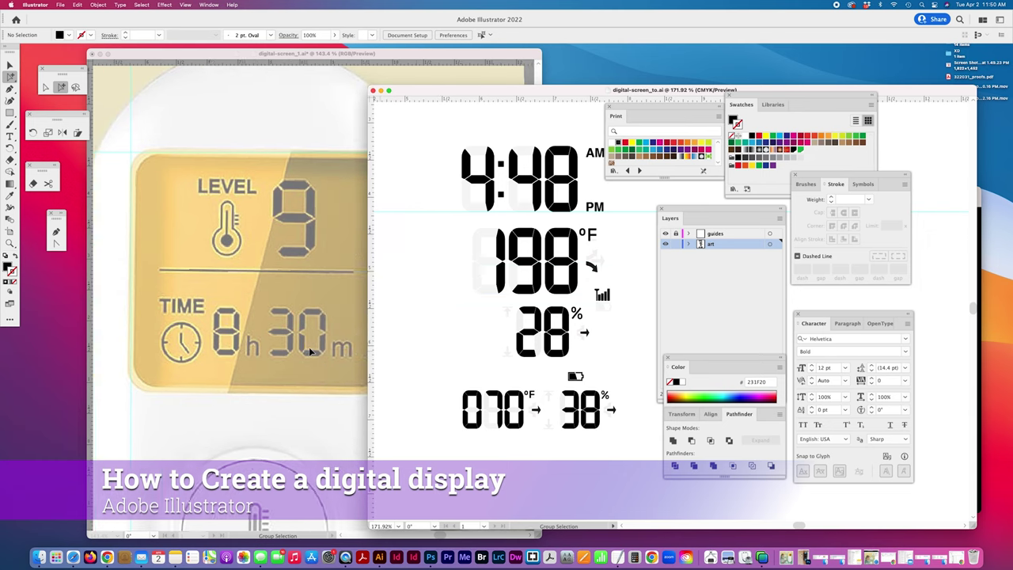
scroll(310, 351, "left", 3)
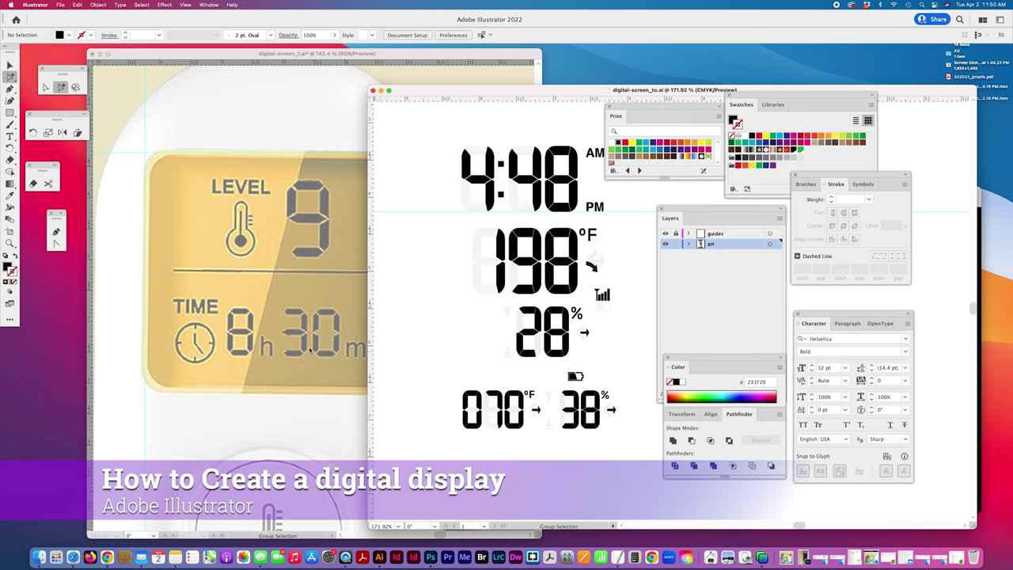
scroll(227, 321, "right", 3)
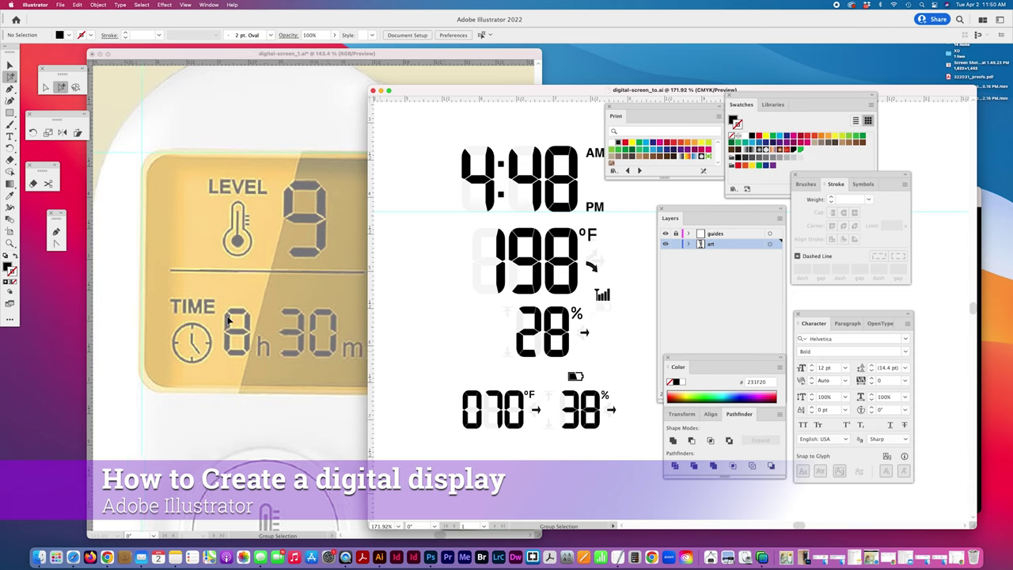
scroll(228, 321, "left", 2)
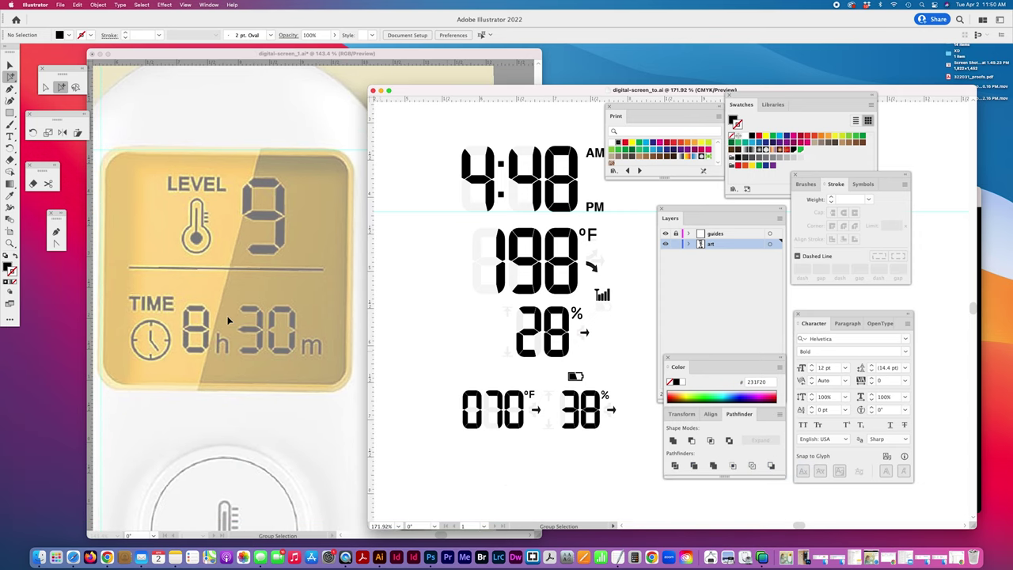
scroll(228, 320, "left", 2)
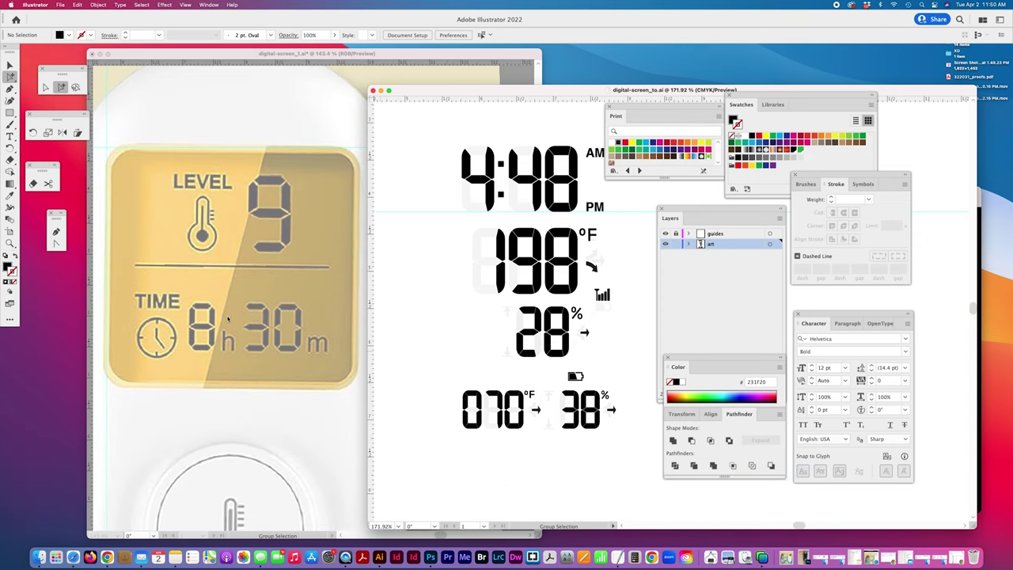
scroll(228, 318, "up", 1)
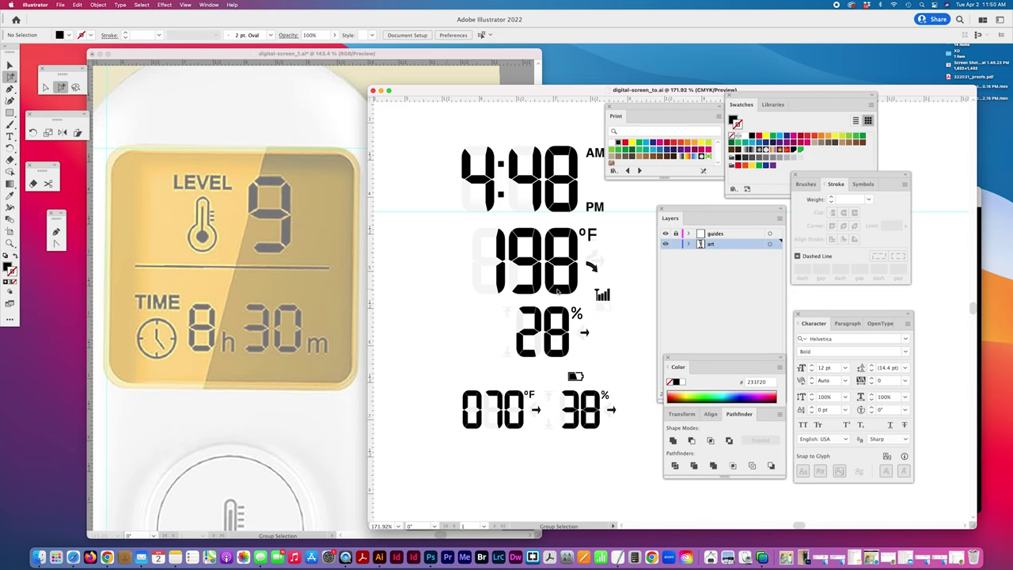
scroll(402, 294, "left", 2)
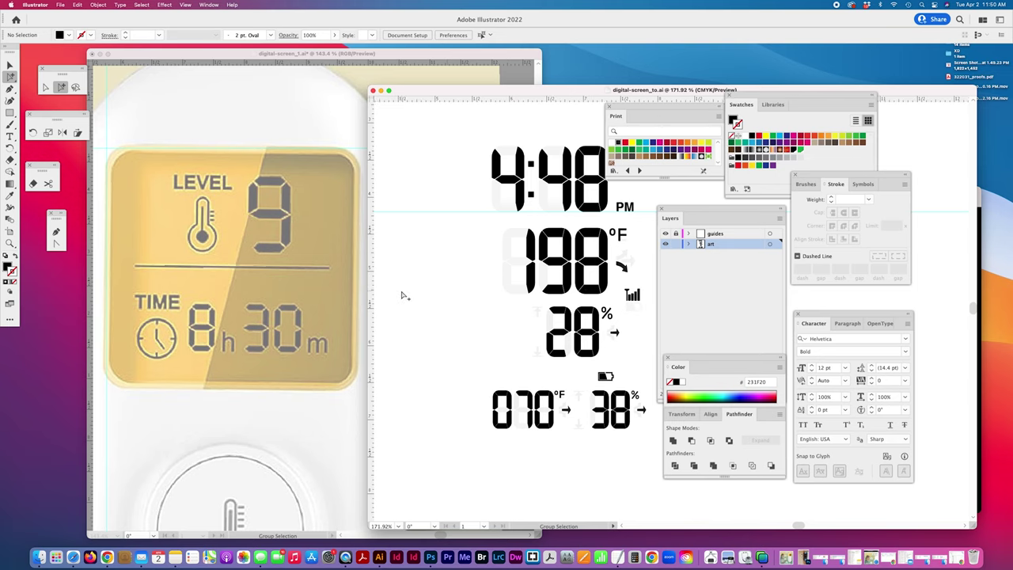
scroll(402, 294, "right", 2)
scroll(344, 292, "left", 4)
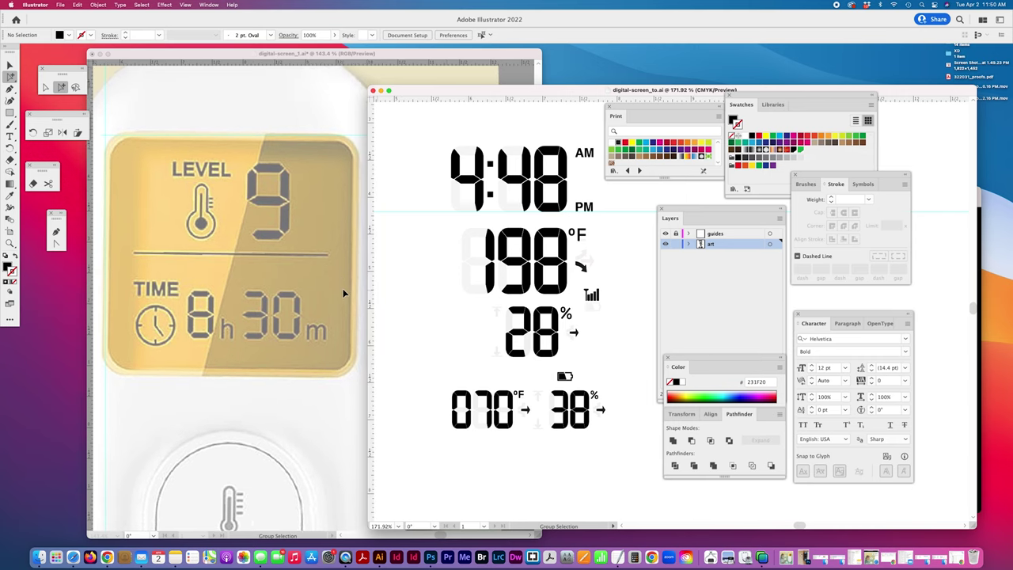
scroll(344, 293, "left", 4)
scroll(343, 293, "up", 3)
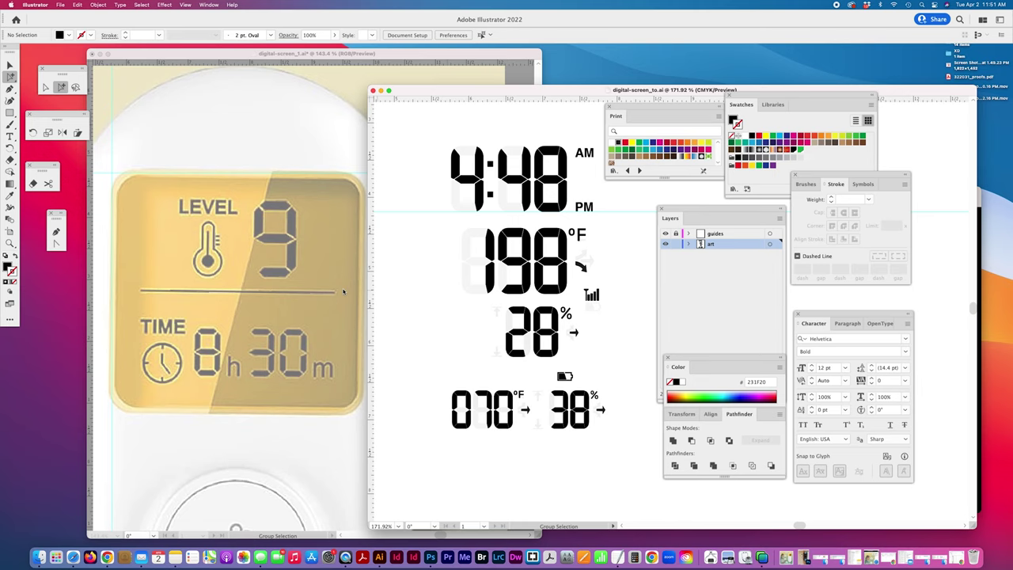
scroll(437, 282, "left", 1)
scroll(436, 282, "right", 2)
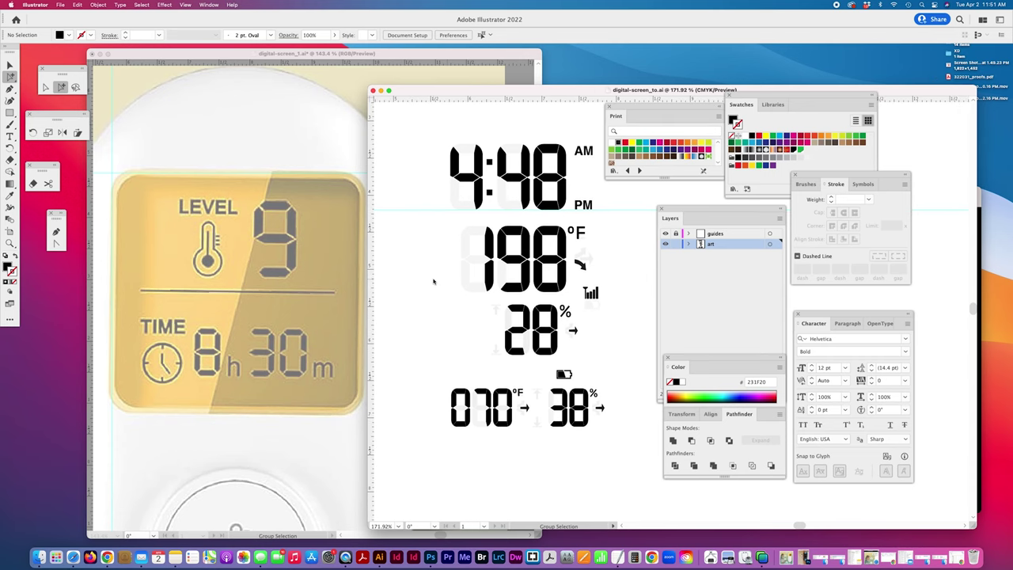
mouse_move(578, 87)
left_mouse_down()
mouse_move(512, 84)
mouse_move(589, 84)
left_mouse_up()
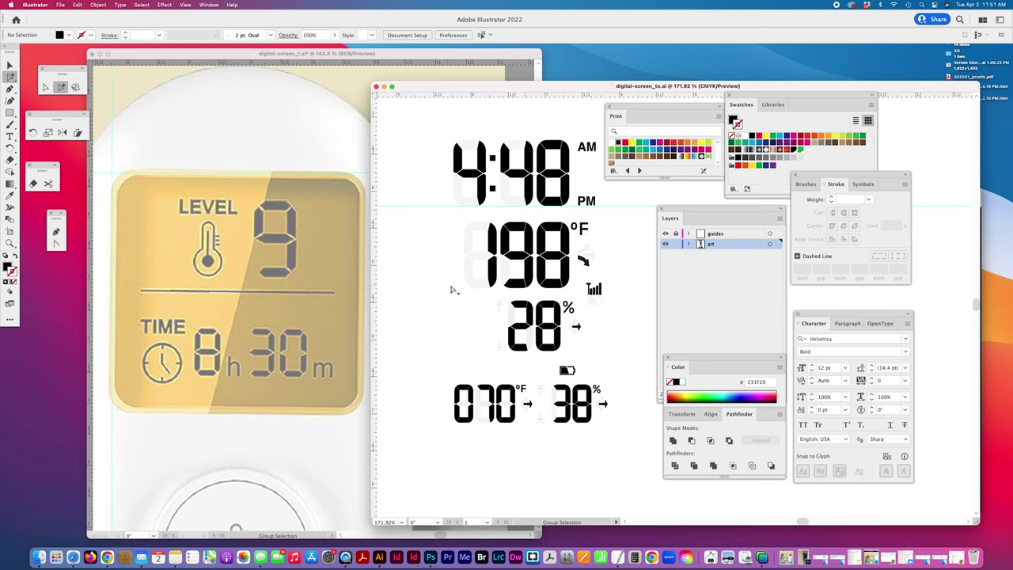
scroll(422, 289, "right", 3)
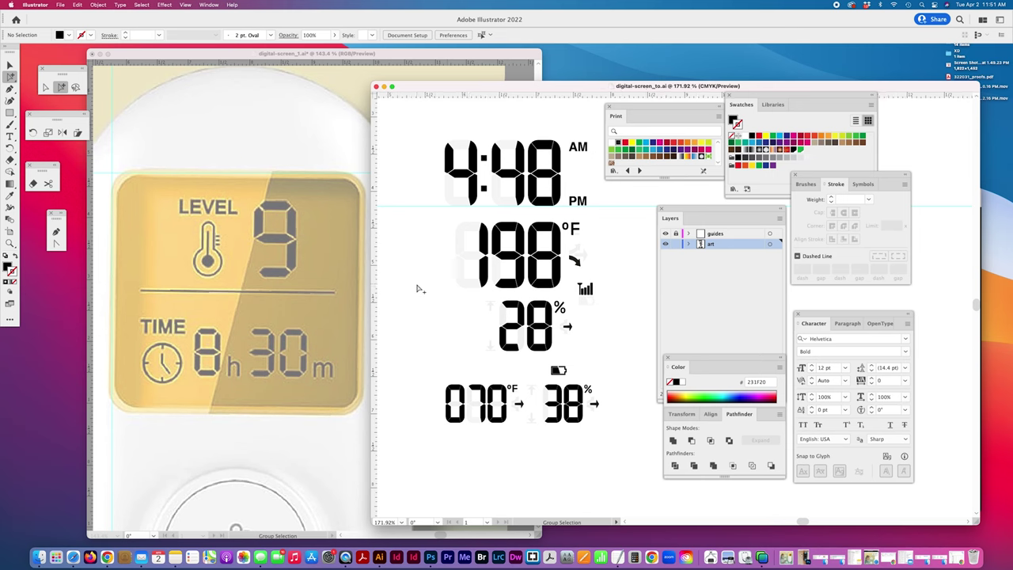
- Select all the digital readout artwork to inspect its segment outlines, and deselect it
left_click(472, 285)
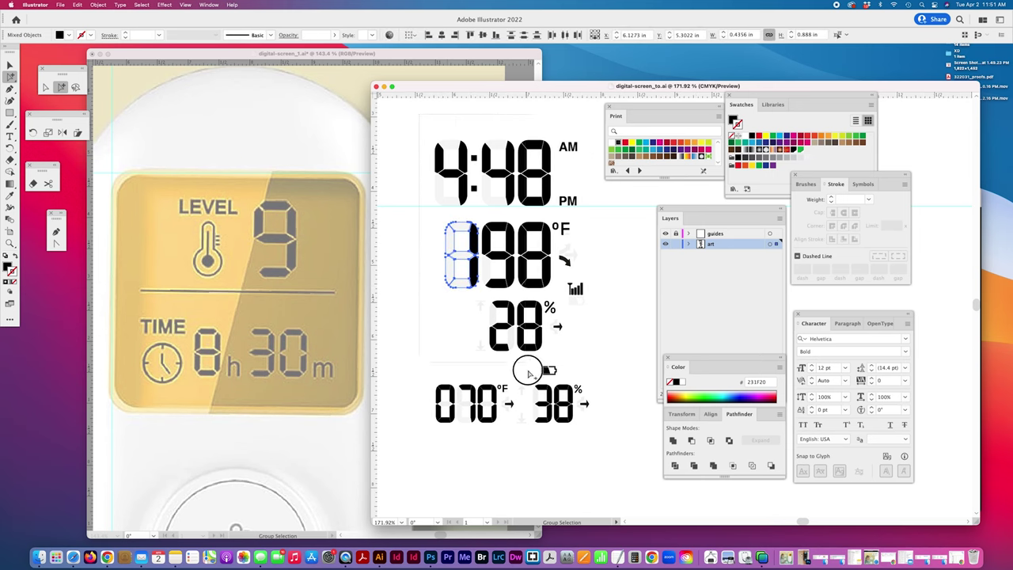
key("super+a")
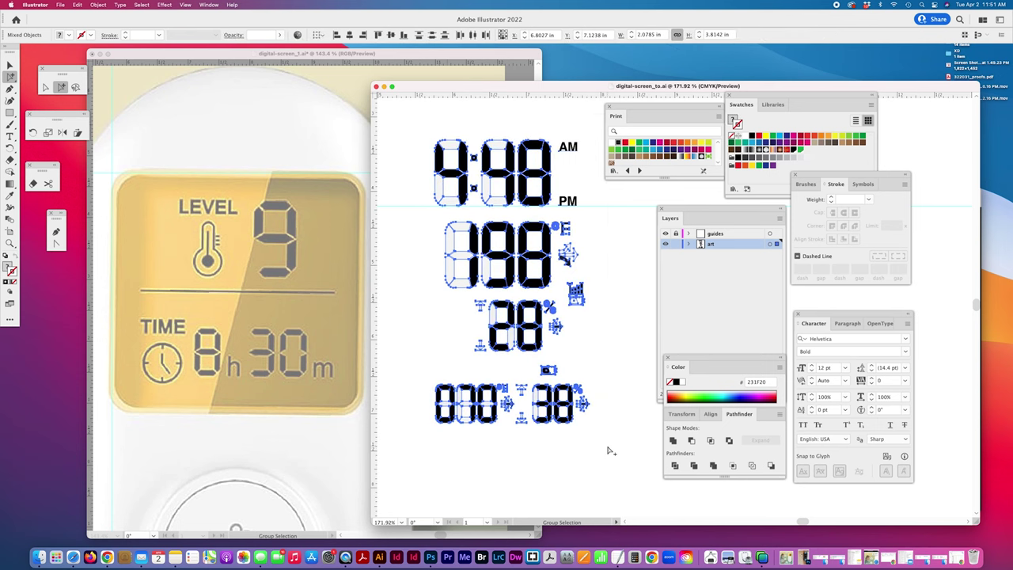
key("shift+super+a")
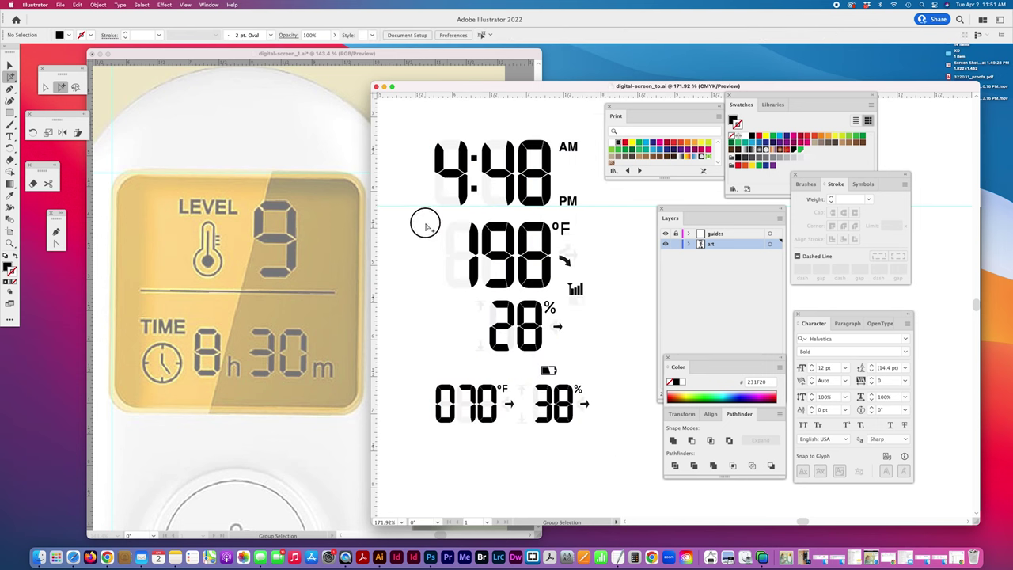
- Try fading the leading digit of the 198 °F readout to 4% opacity, and undo the change
left_click_drag(425, 225, 477, 302)
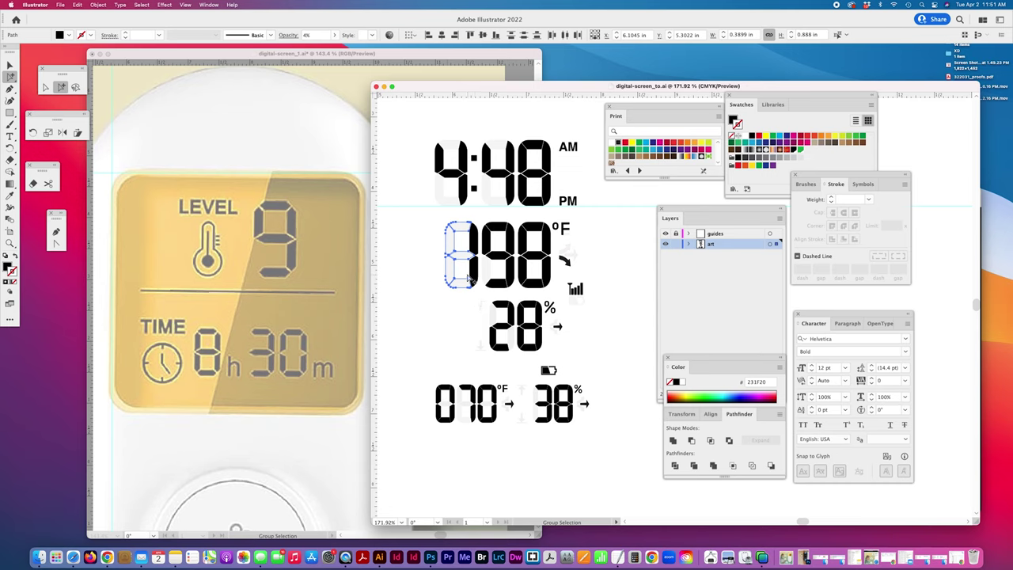
left_click(455, 248)
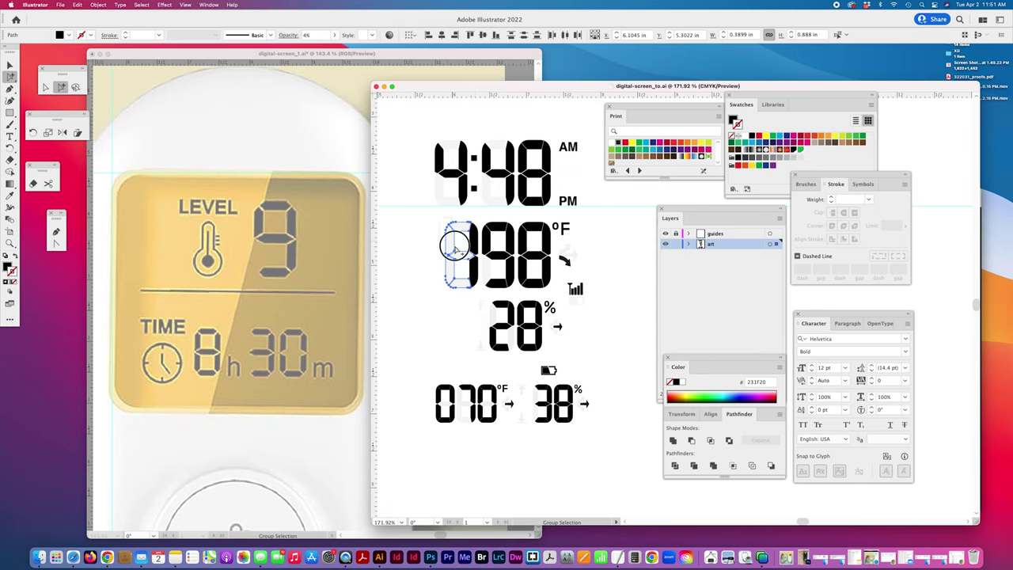
left_click(477, 308, "shift")
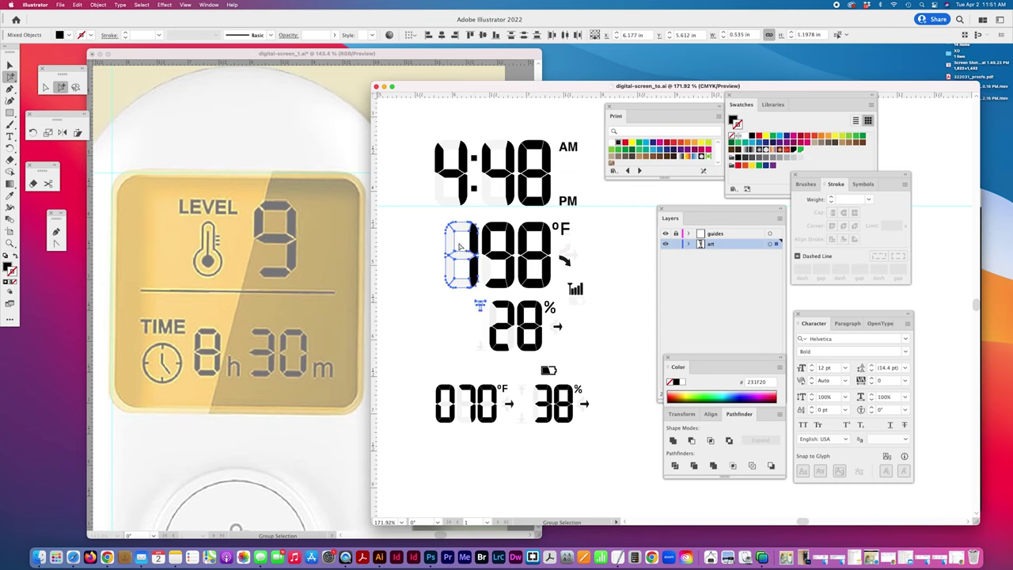
left_click_drag(428, 221, 481, 301)
left_click(316, 36)
type("4")
key("Return")
left_click(620, 244)
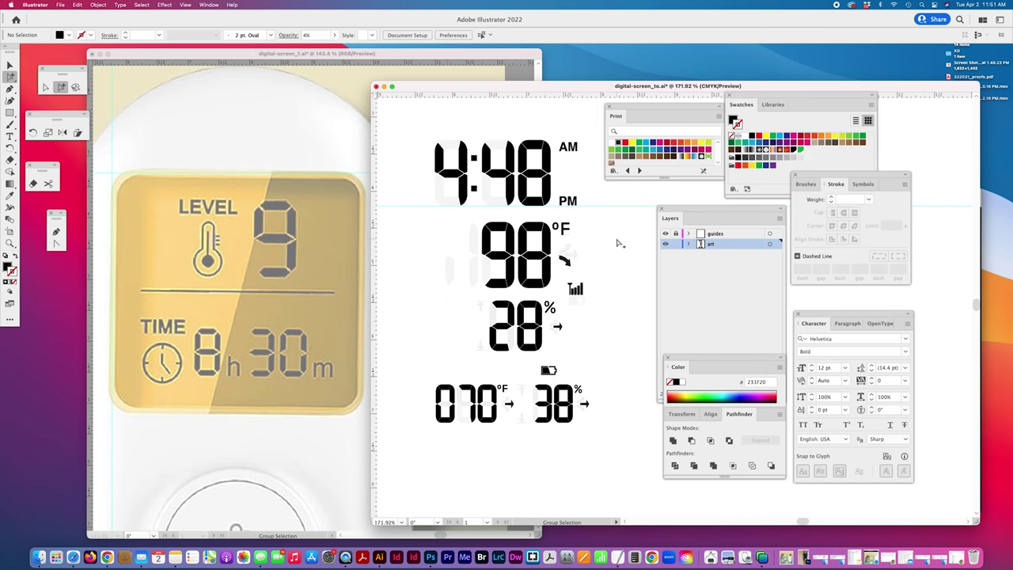
left_click_drag(434, 222, 462, 261)
key("super+z")
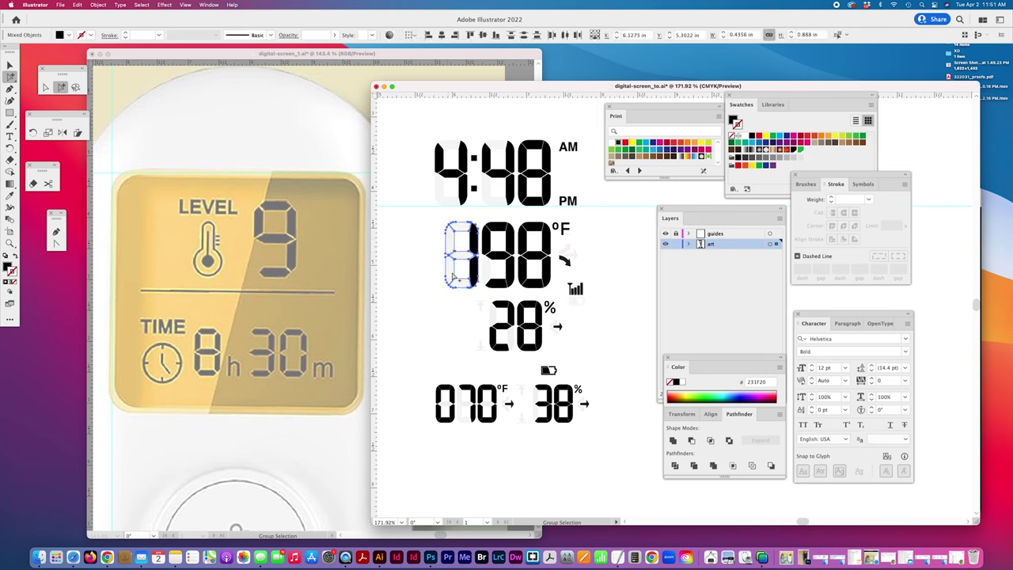
- Set the opacity of the two black segments forming the 1 in the 198 °F readout to 4%
left_click(475, 239)
left_click(467, 273, "shift")
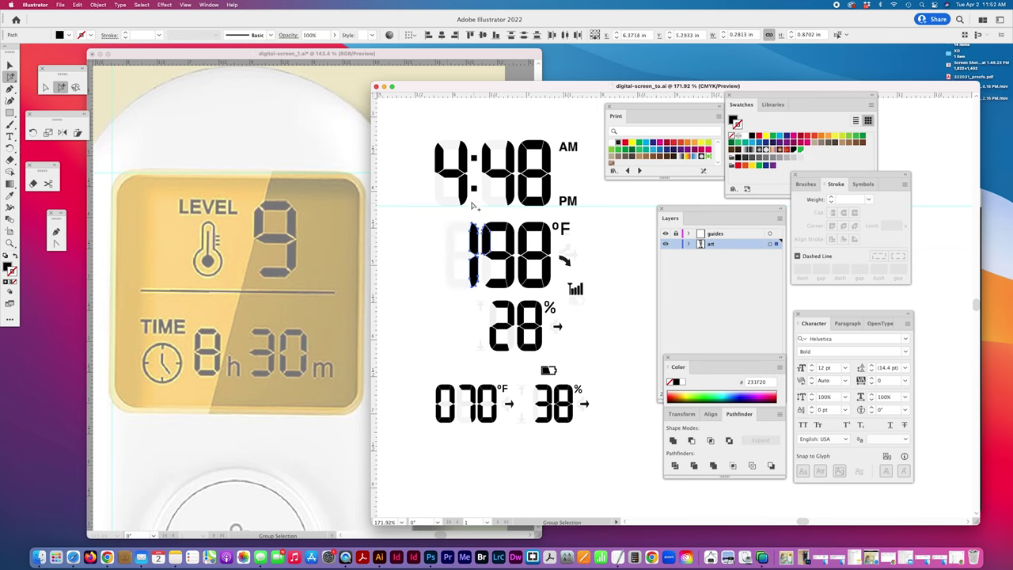
left_click(473, 271, "shift")
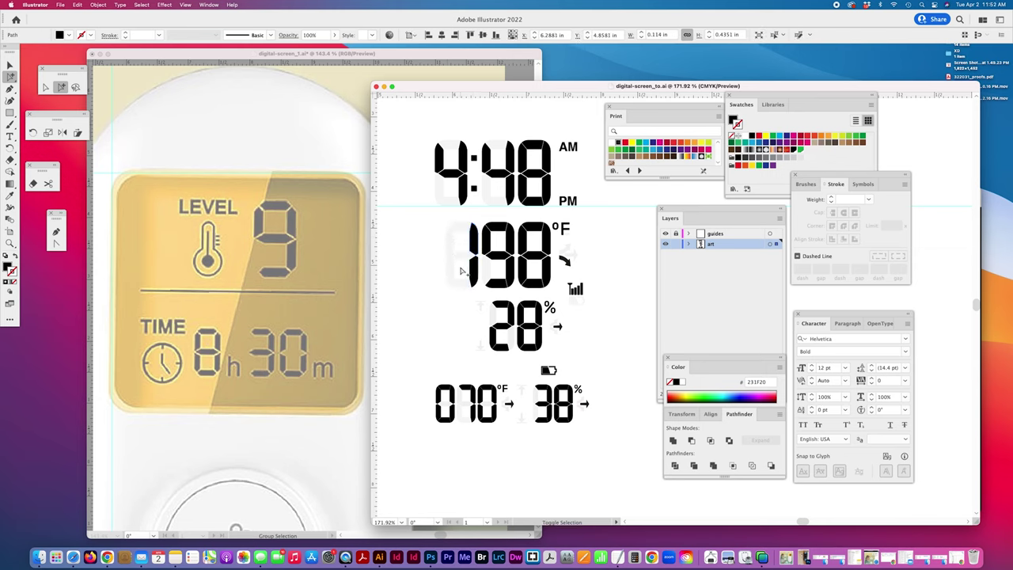
left_click(477, 274, "shift")
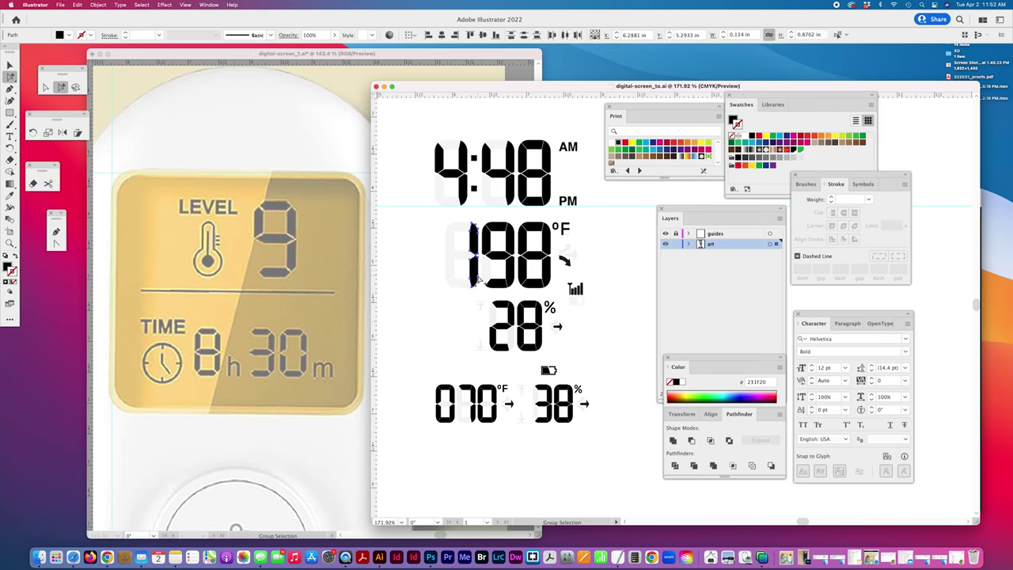
left_click(310, 35)
type("4")
key("Return")
left_click(430, 321)
scroll(434, 325, "right", 1)
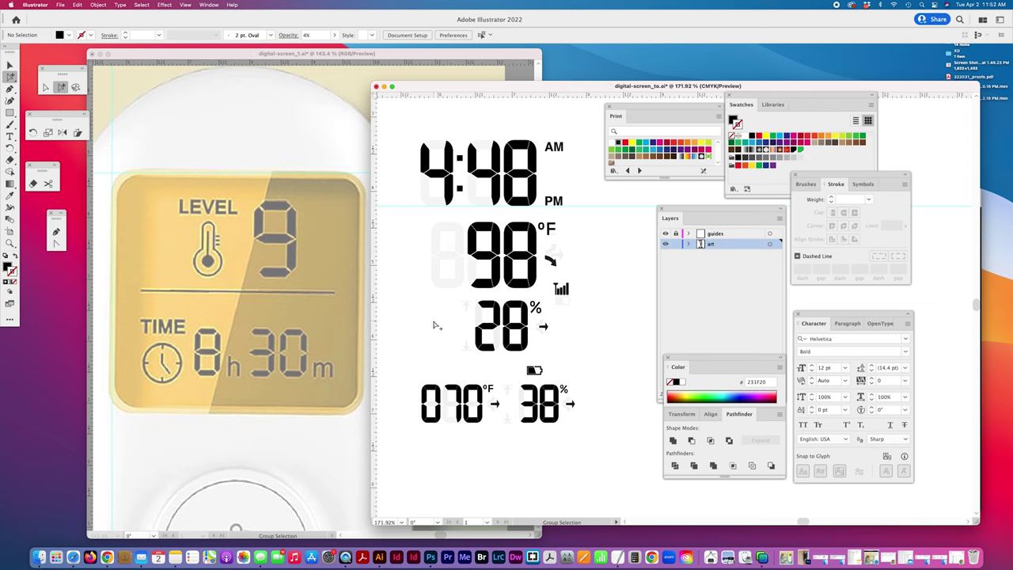
scroll(427, 325, "right", 1)
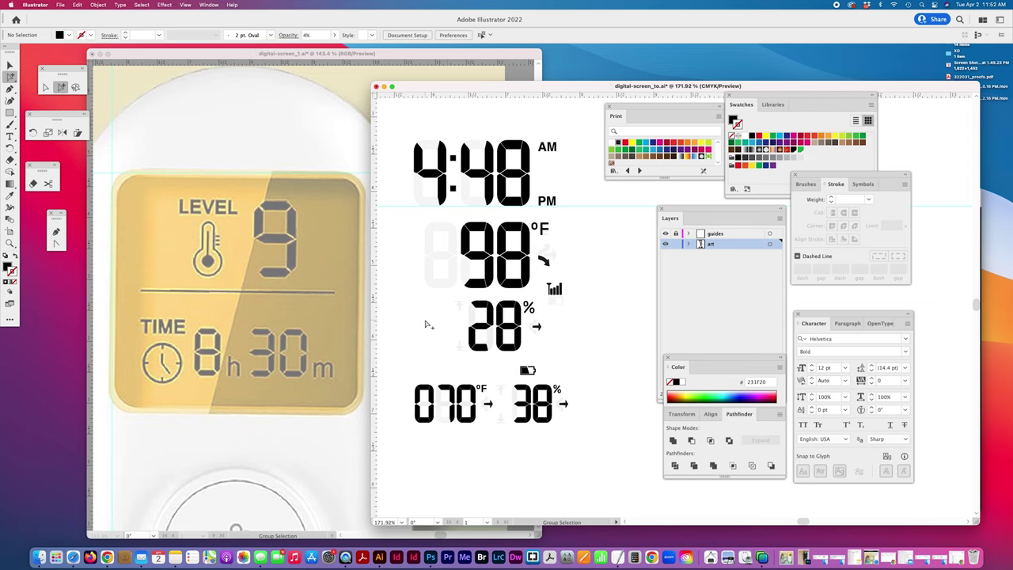
scroll(427, 325, "left", 2)
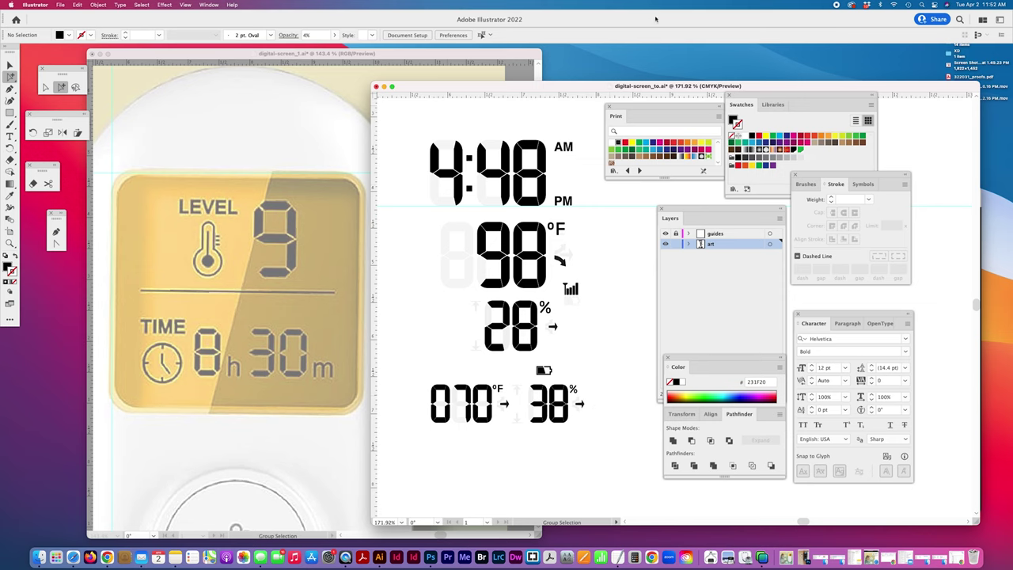
scroll(414, 304, "left", 2)
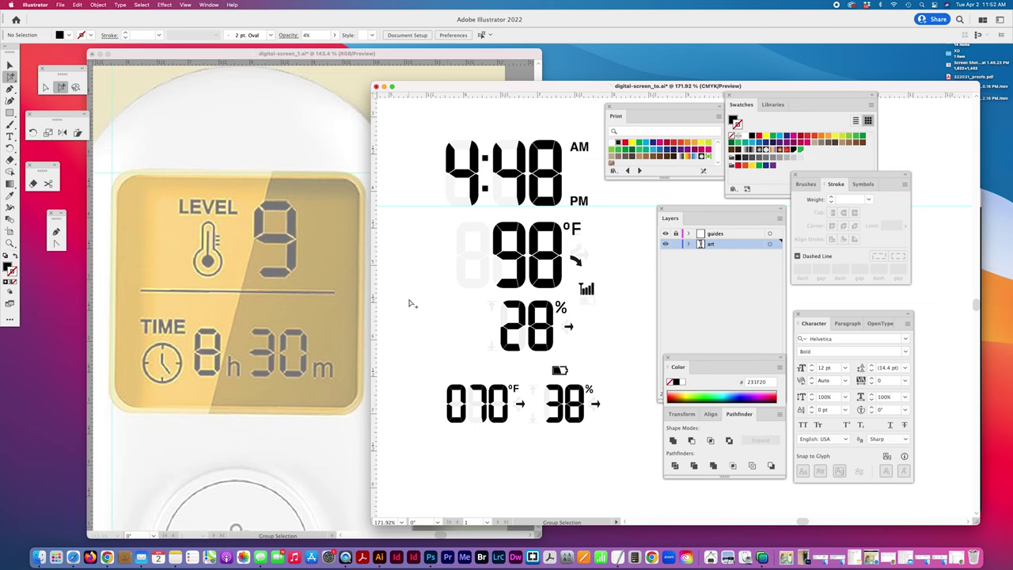
- Switch to the thermometer reference document and review the layer options of the image layer "i", including its lock and image dimming
left_click(257, 158)
scroll(261, 174, "left", 2)
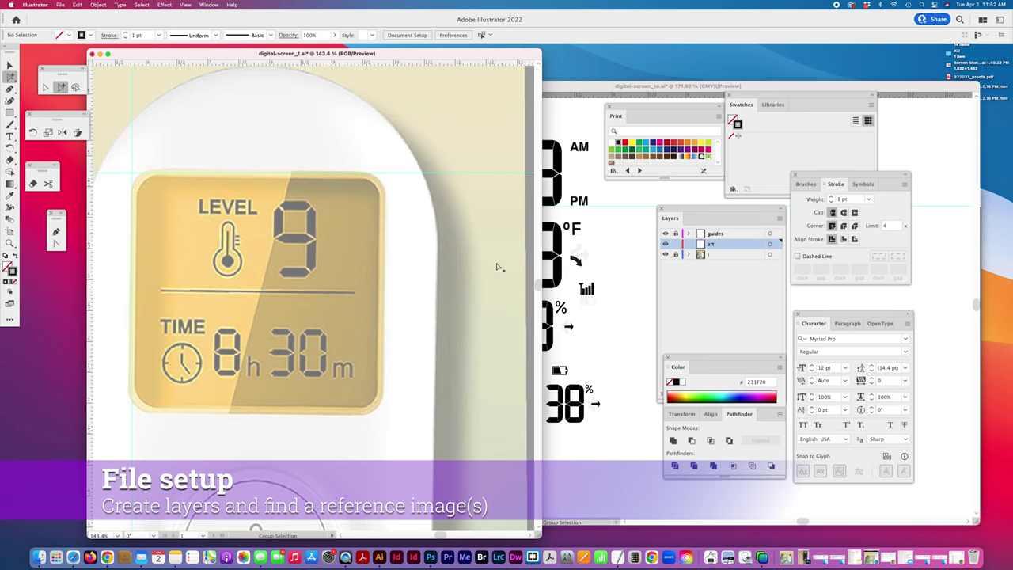
left_click(716, 254)
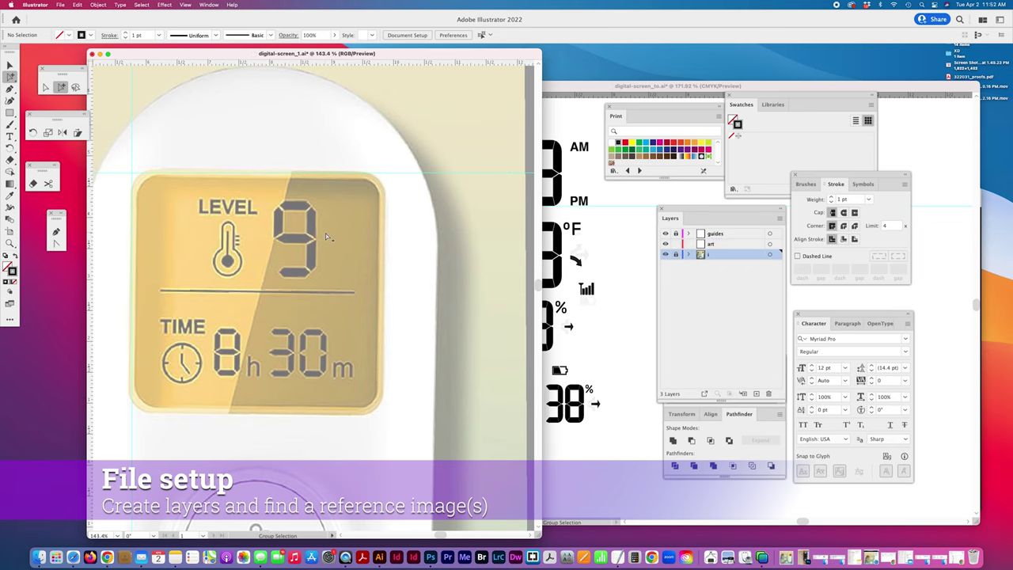
scroll(321, 236, "left", 1)
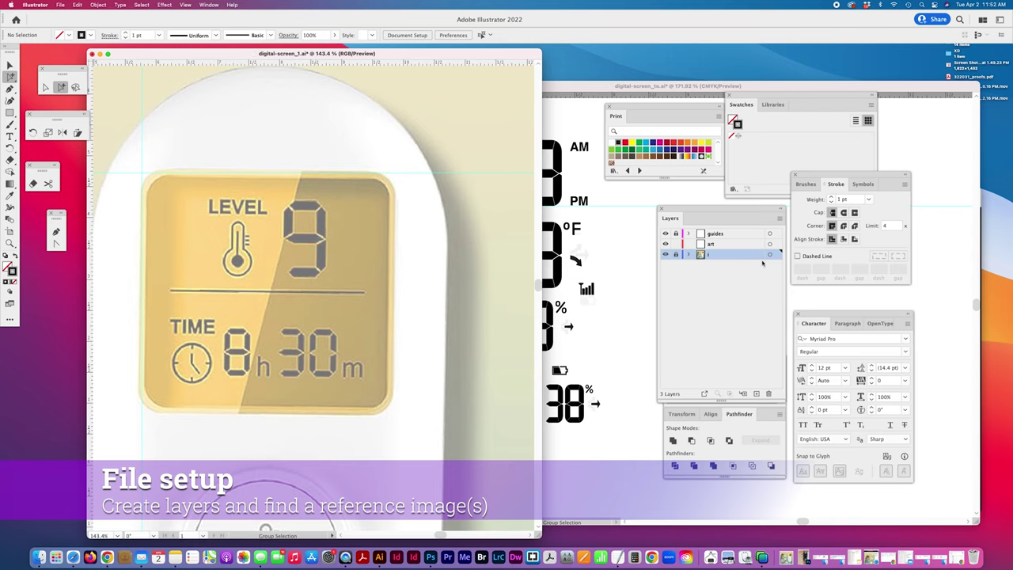
left_click(780, 218)
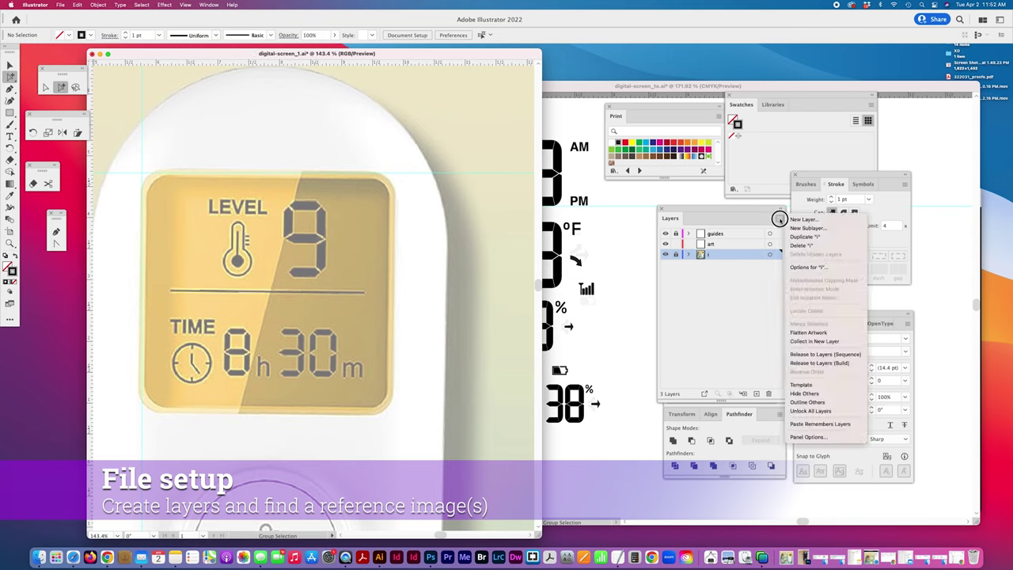
left_click(805, 267)
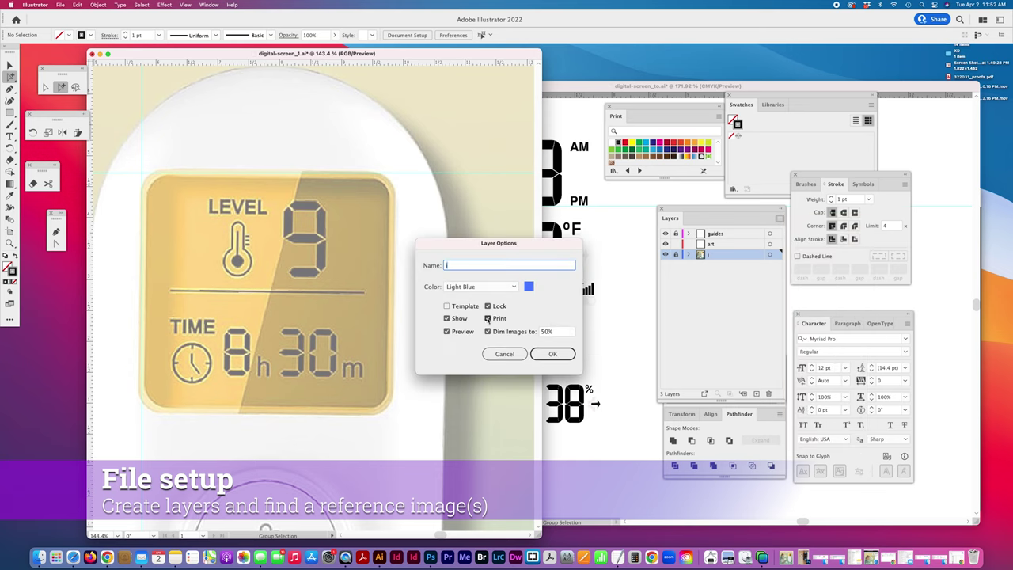
left_click(553, 355)
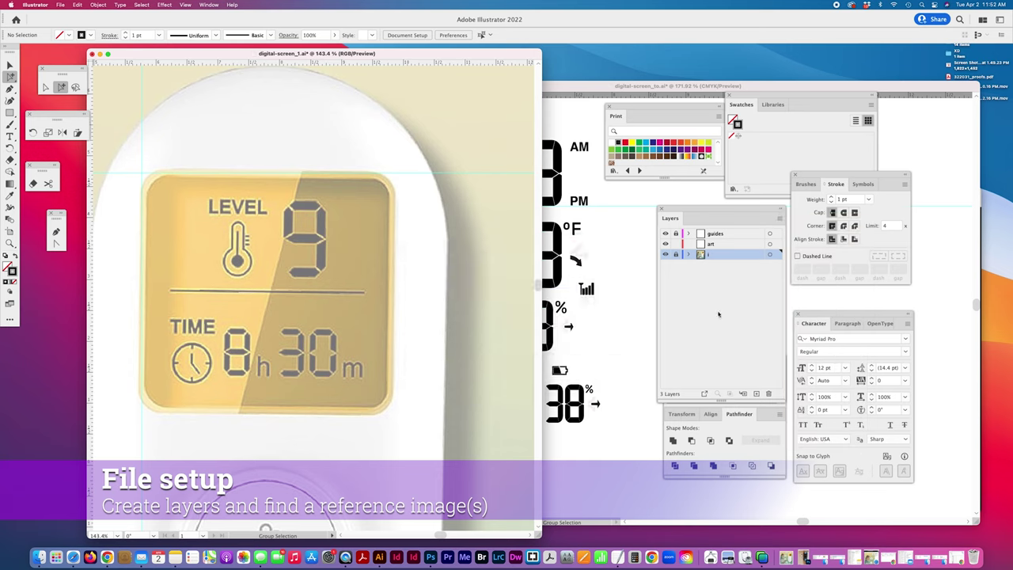
- Make the "art" layer of the thermometer reference document the active layer
left_click(723, 243)
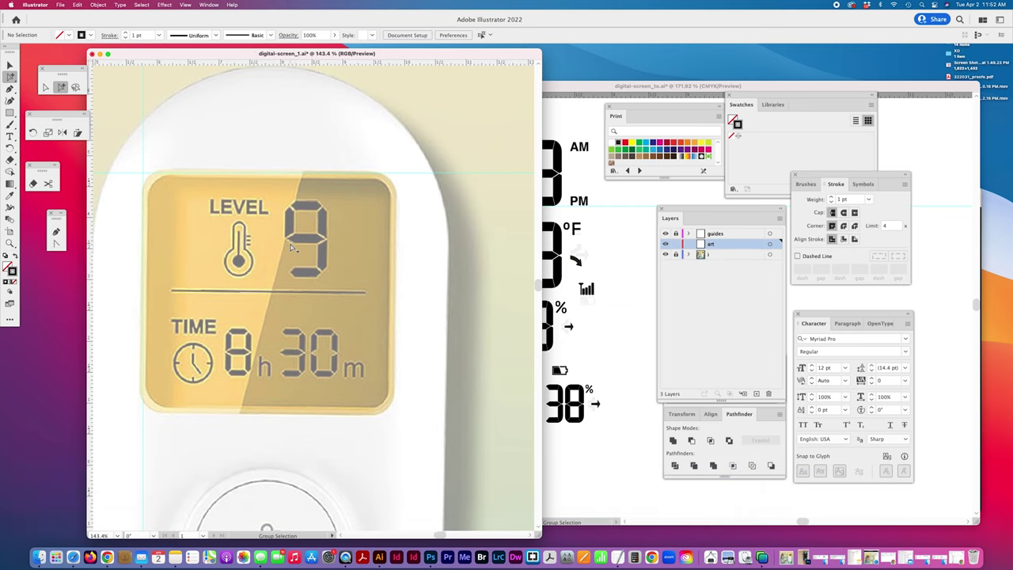
scroll(292, 244, "left", 3)
scroll(291, 244, "right", 3)
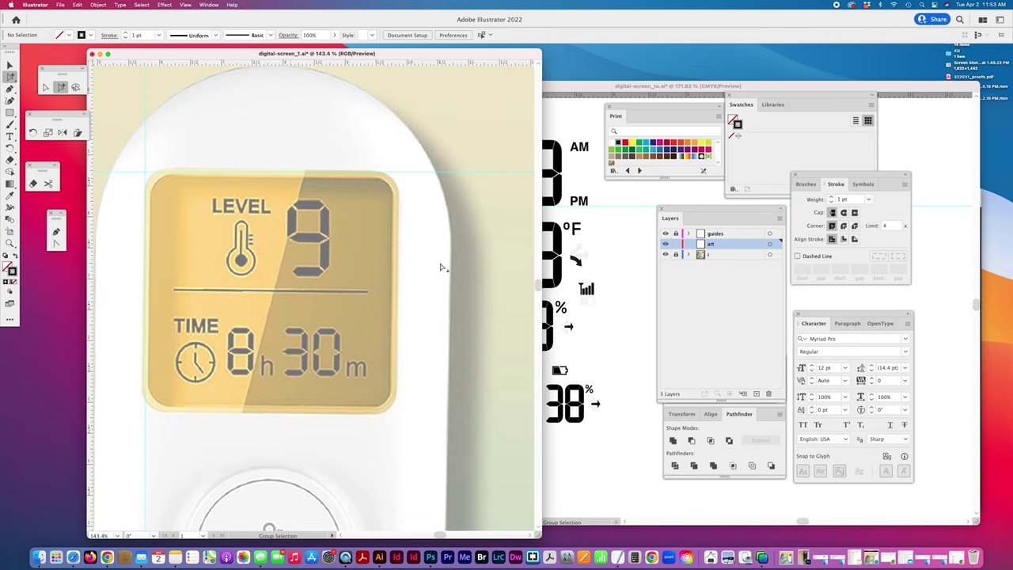
left_click(619, 333)
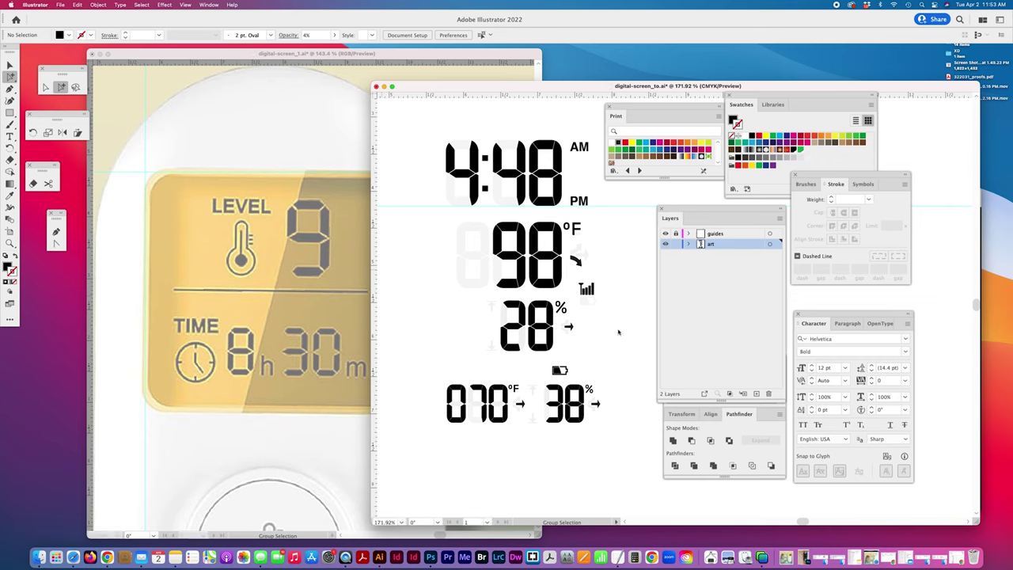
left_click(214, 145)
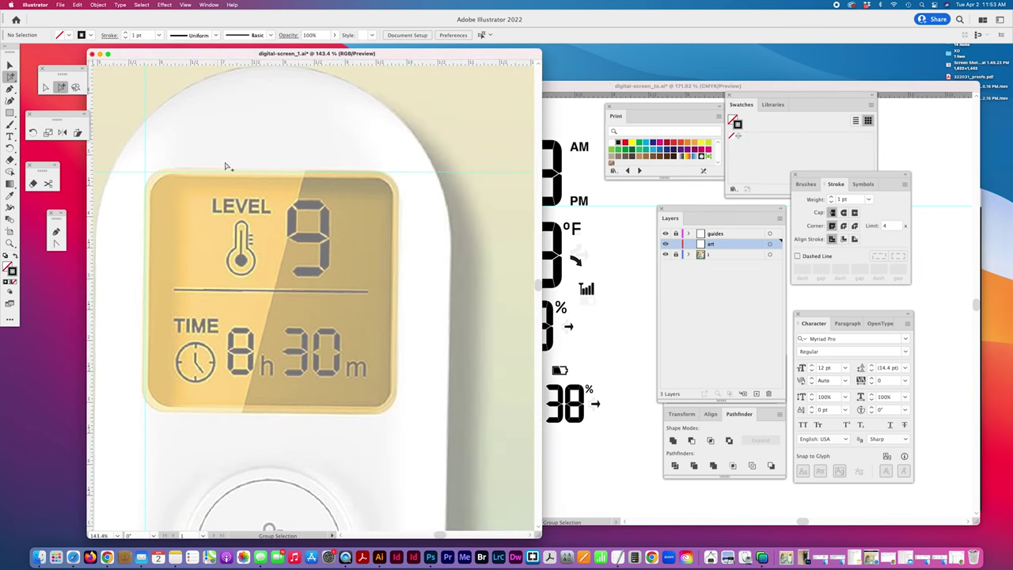
left_click(610, 363)
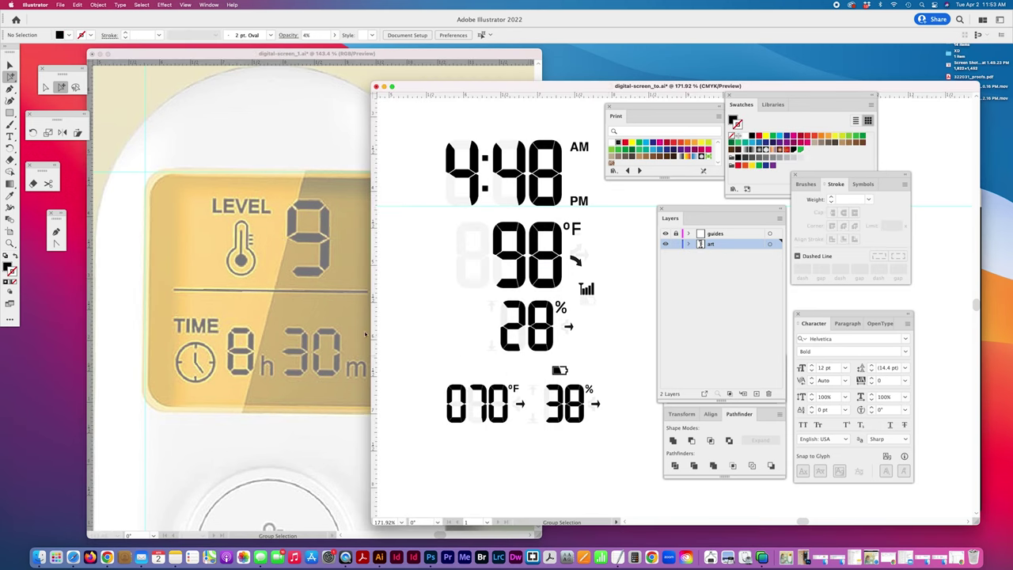
left_click(188, 110)
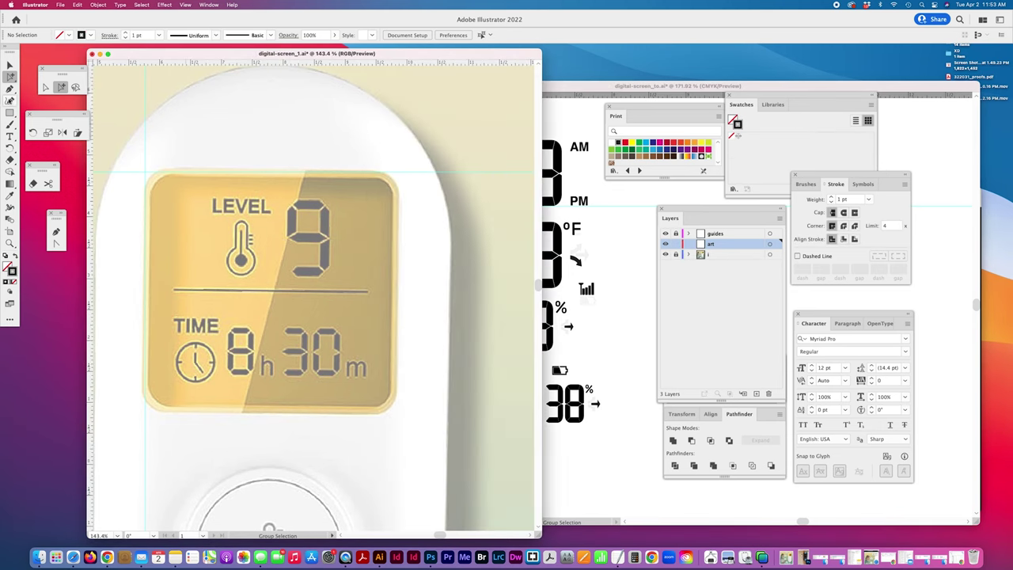
- Try outlining the thermometer display with a rectangle about 4.07 by 3.93 in, and remove it
left_click_drag(9, 112, 67, 115)
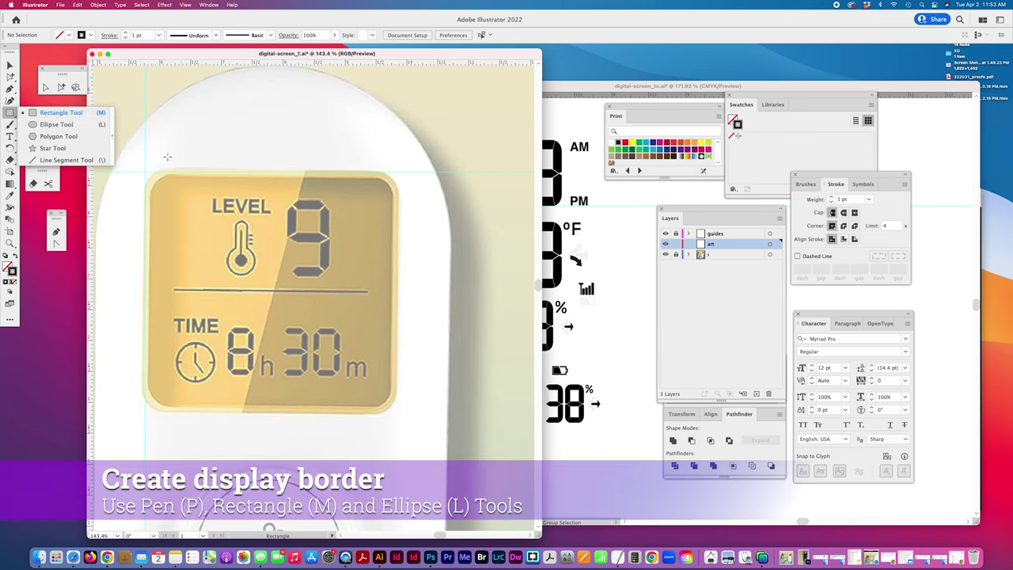
left_click_drag(146, 172, 397, 414)
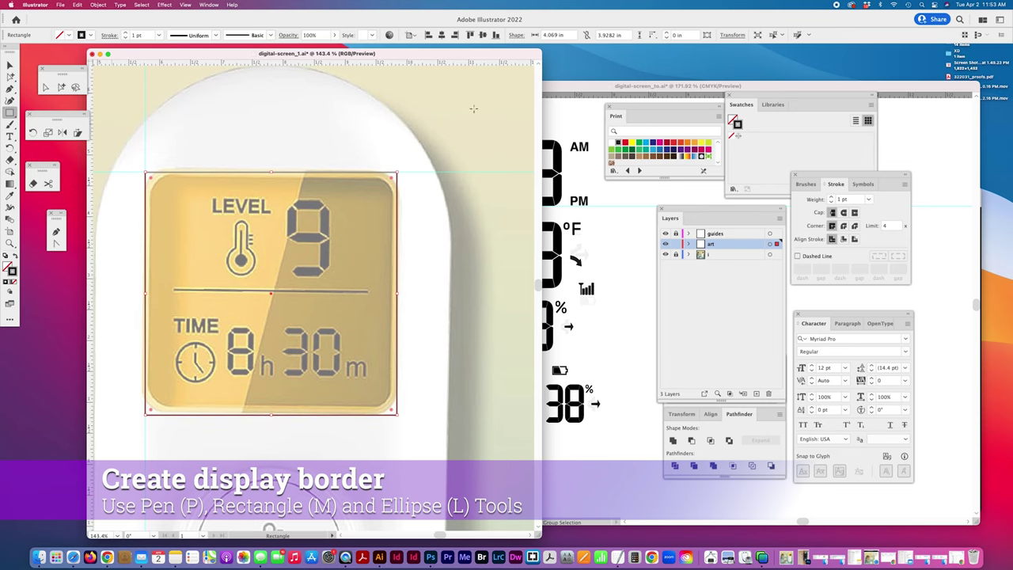
key("super+shift+a")
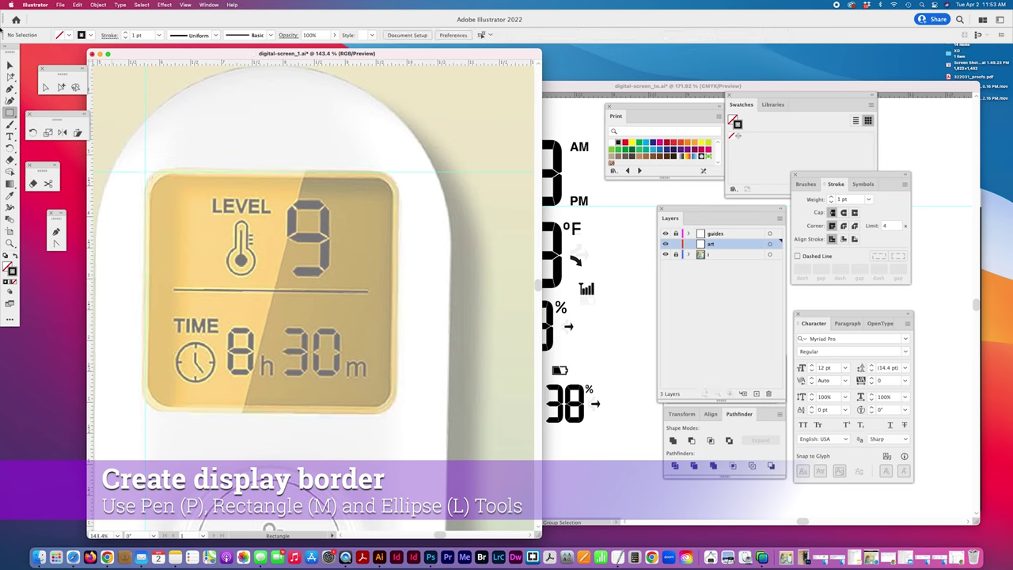
- Trace the thermometer display's rounded border as a closed path with the Pen tool, curving it around all four corners
left_click(9, 89)
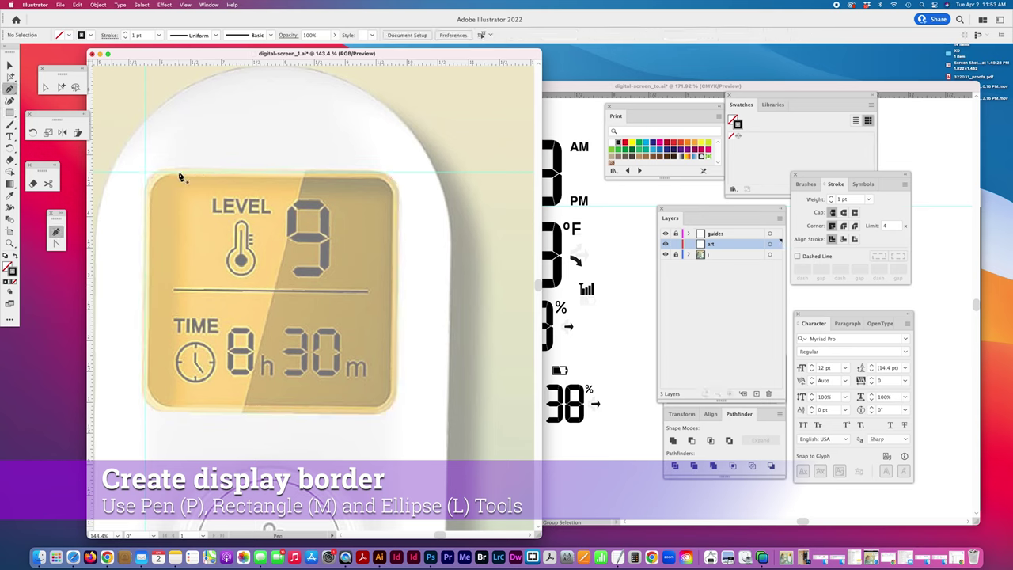
left_click_drag(181, 171, 204, 172)
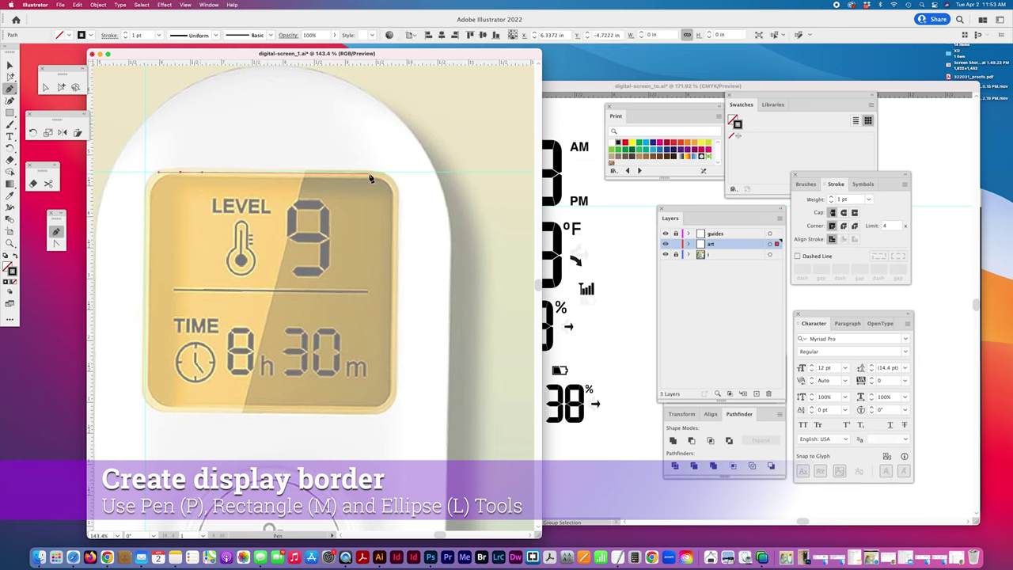
left_click_drag(362, 172, 373, 175)
left_click_drag(377, 173, 398, 238)
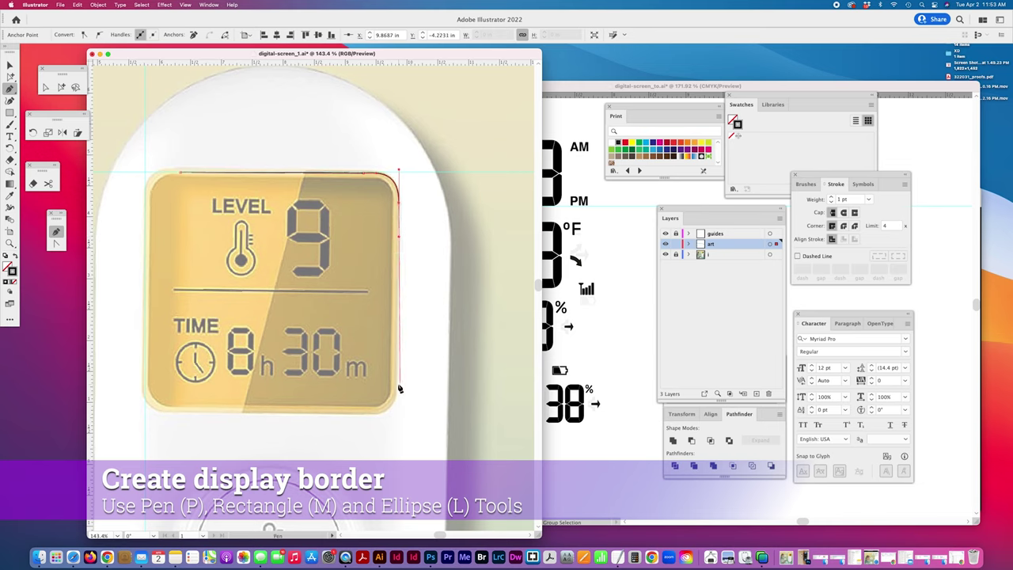
left_click_drag(399, 389, 353, 414)
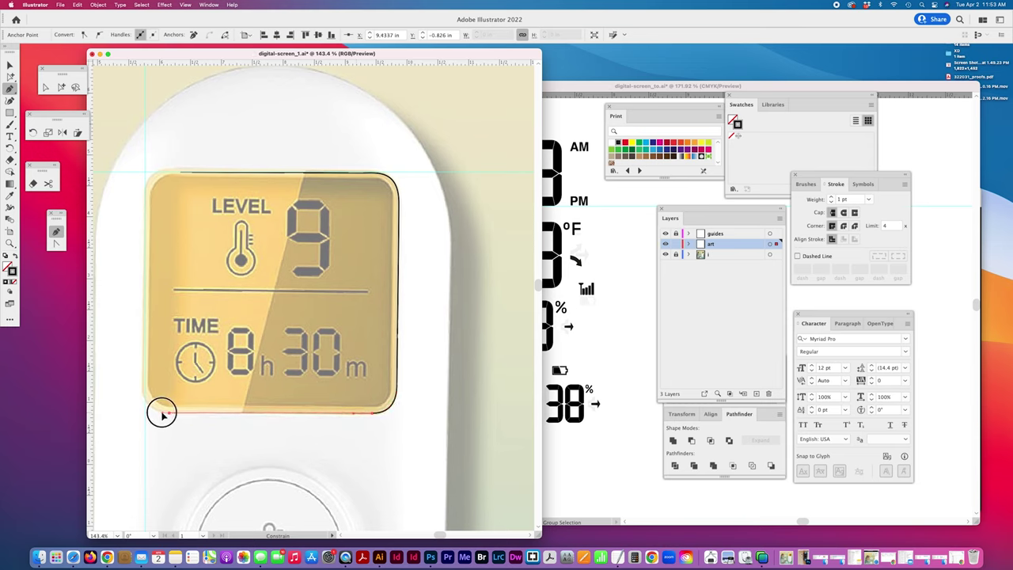
left_click_drag(154, 411, 143, 373)
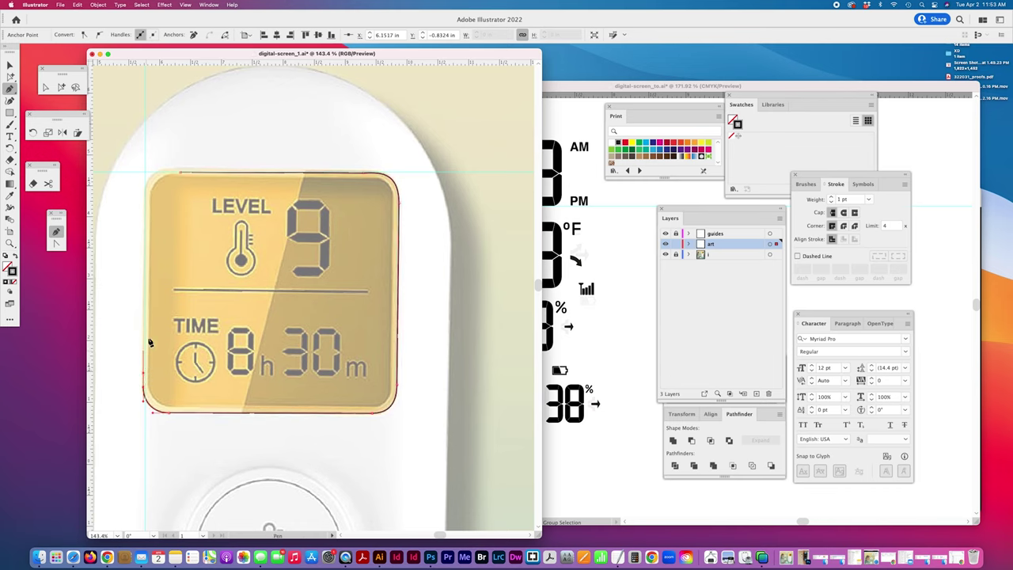
left_click(145, 184)
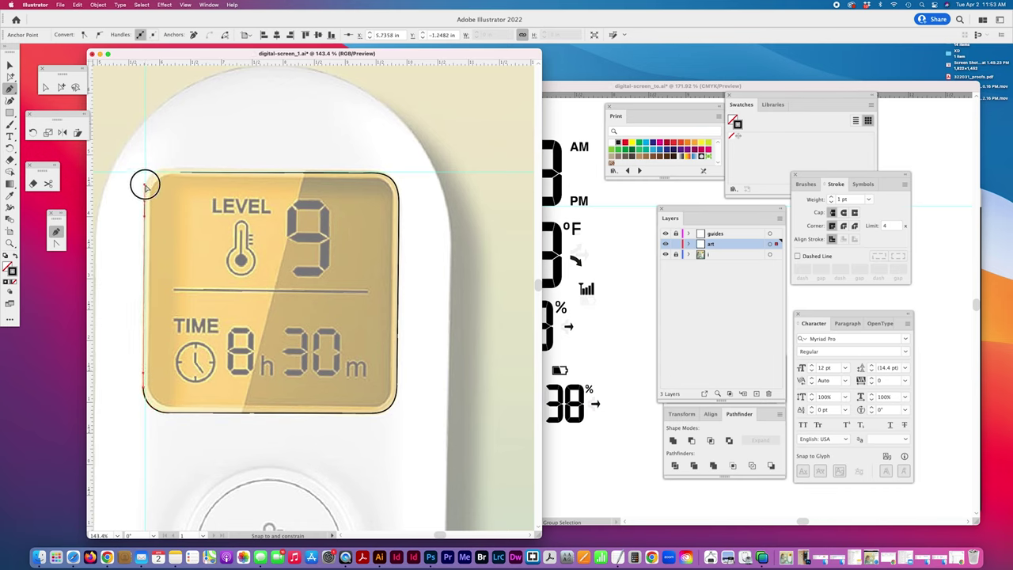
left_click_drag(181, 173, 207, 172)
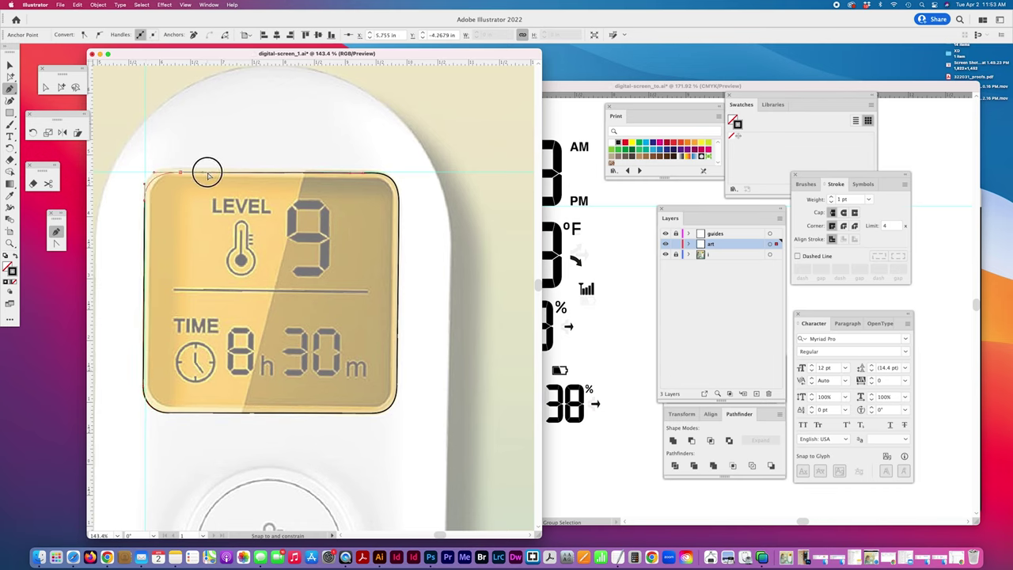
- Adjust the anchor points and curve handles at both upper corners of the traced display border with Direct Selection
left_click(45, 87)
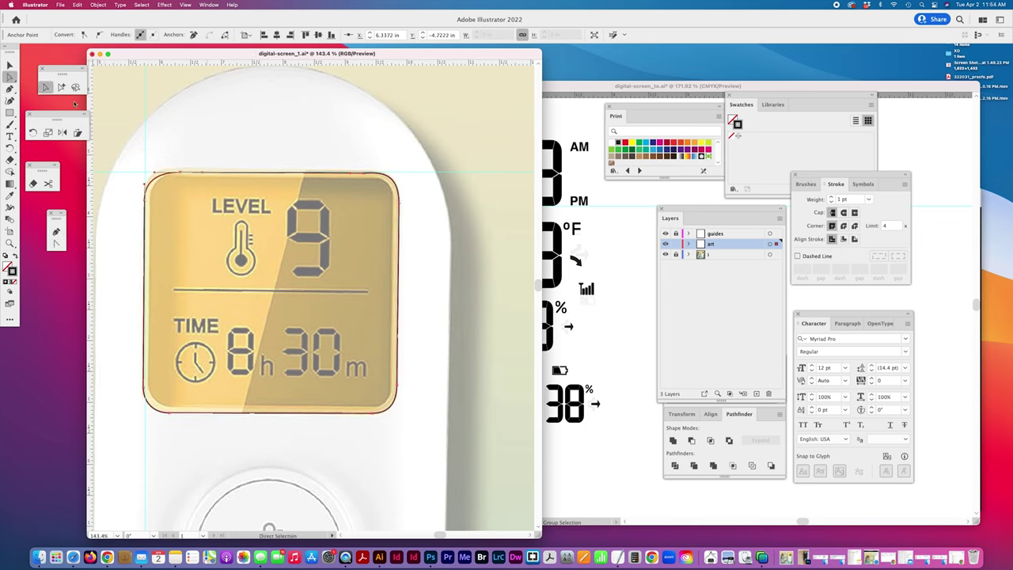
left_click_drag(182, 173, 174, 172)
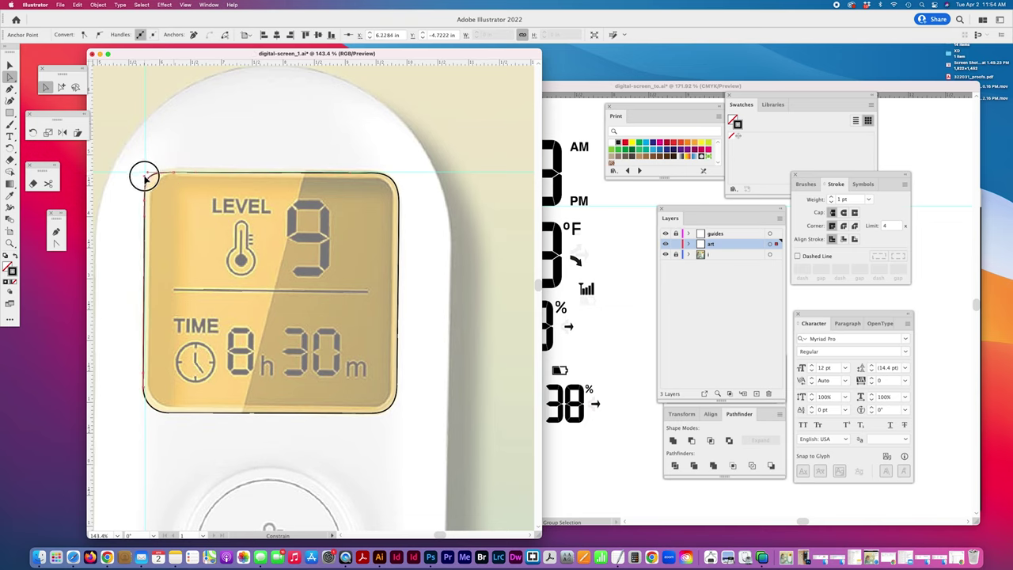
left_click(366, 174)
left_click(372, 176)
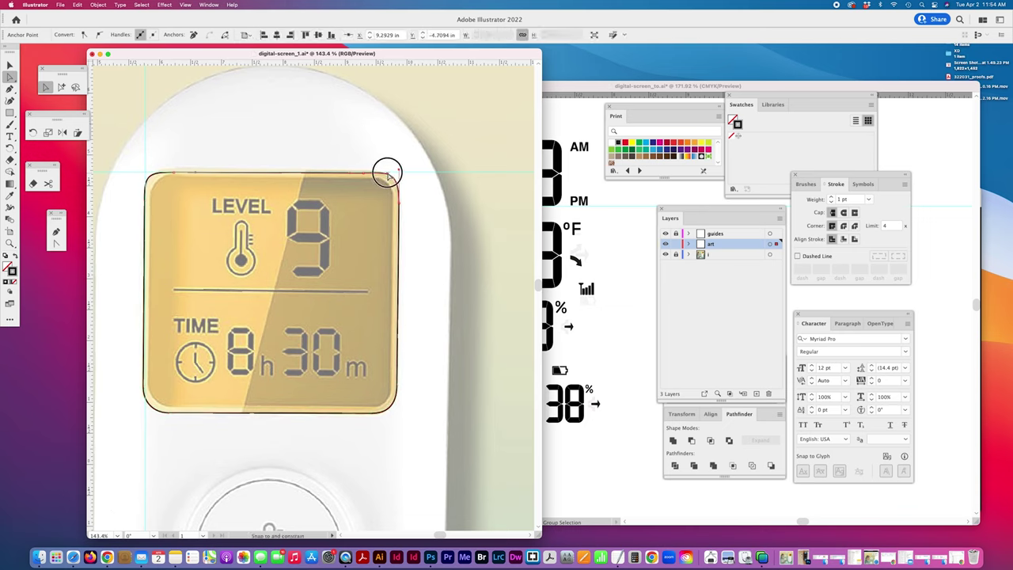
left_click_drag(399, 172, 396, 174)
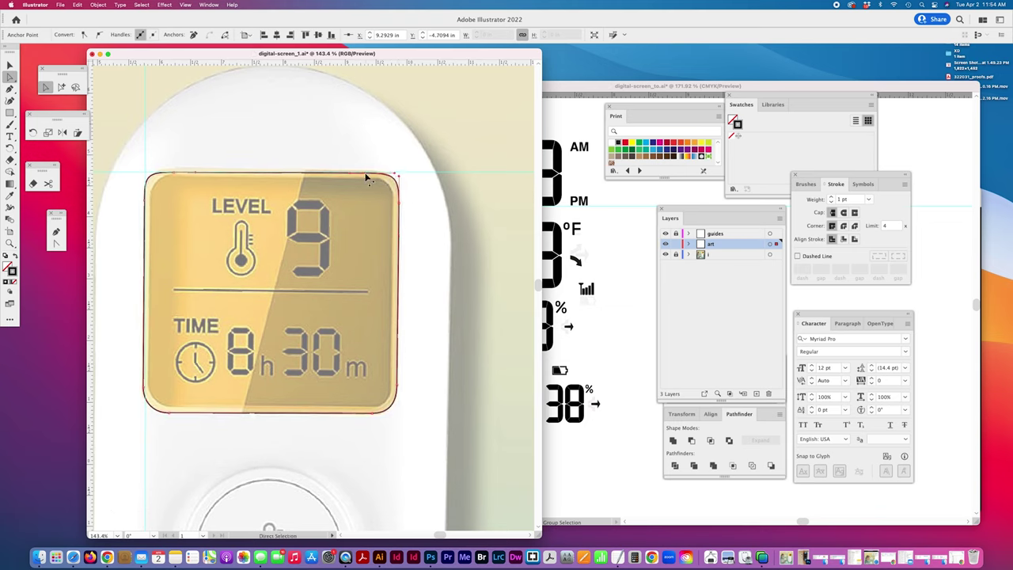
- Fine-tune the upper corner curves of the traced border again, and delete the whole path
left_click(365, 173)
left_click_drag(360, 173, 362, 171)
left_click_drag(174, 173, 175, 171)
left_click(147, 178)
left_click_drag(361, 176, 357, 172)
left_click_drag(397, 204, 397, 207)
left_click_drag(429, 157, 133, 422)
left_click(133, 427)
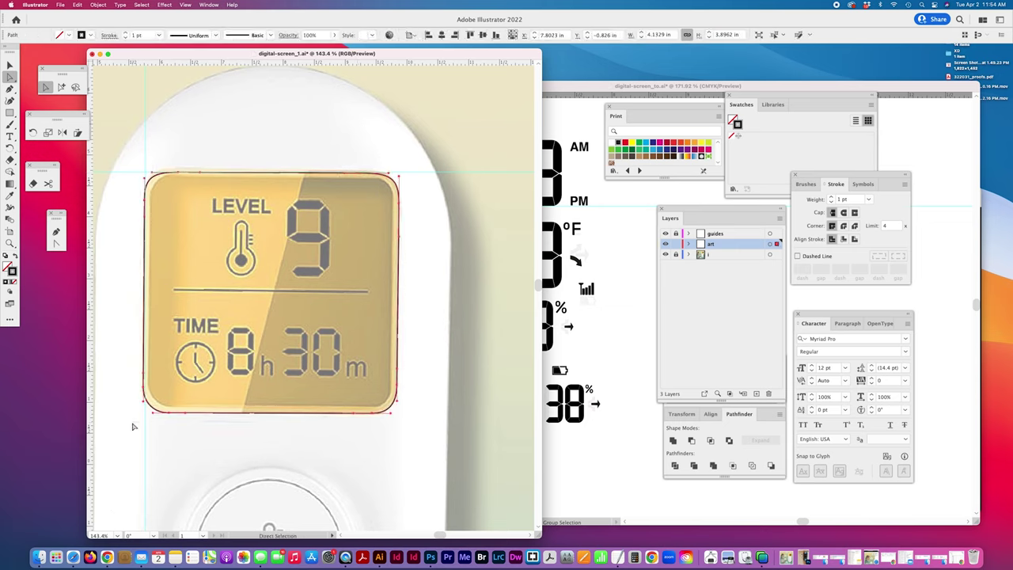
- Draw a circle about 0.7 in in diameter over the display's upper-left rounded corner, and select it with Group Selection
left_click_drag(9, 113, 46, 124)
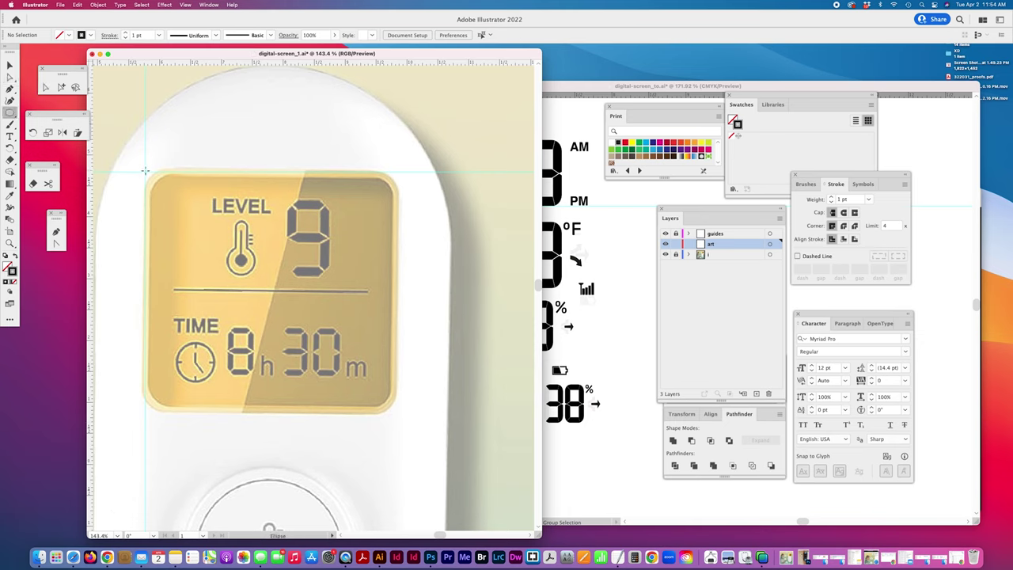
mouse_move(142, 171)
left_mouse_down()
mouse_move(201, 217)
mouse_move(136, 169)
left_mouse_up()
left_click(45, 87)
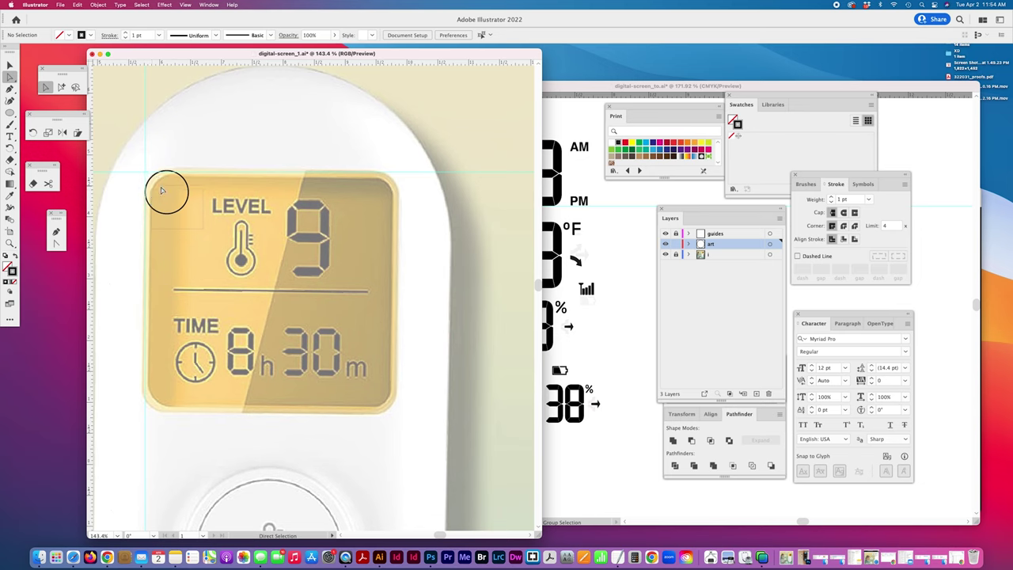
left_click(224, 164)
left_click(61, 88)
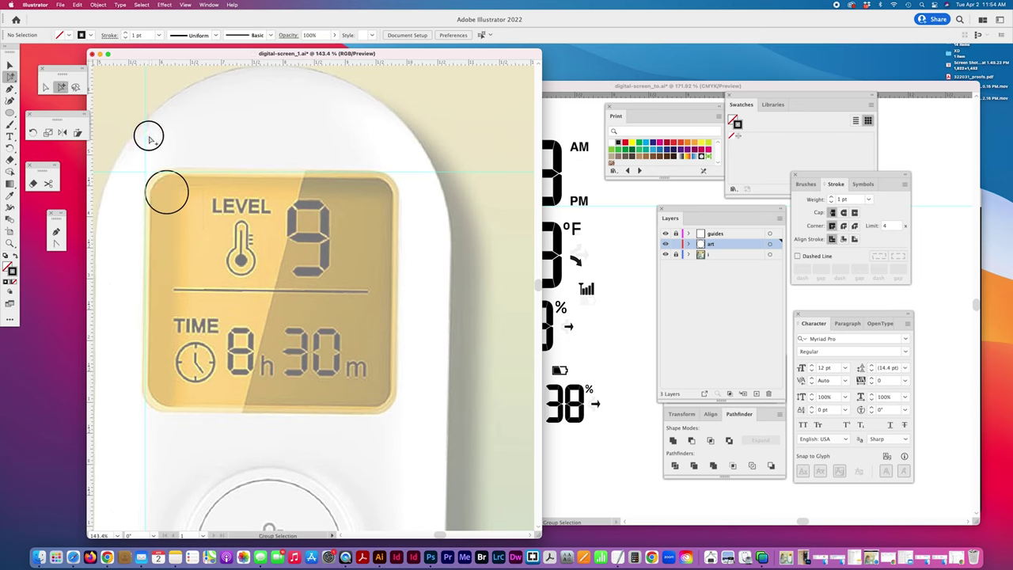
left_click(176, 200)
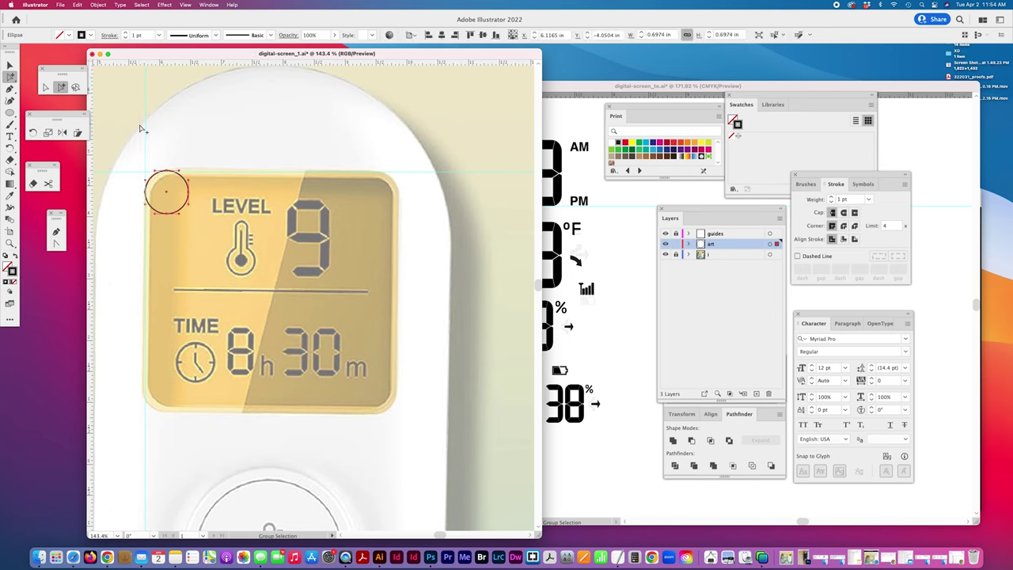
- Try a rectangle around the display from the guide intersection, resize it to about 4.06 by 3.94 in, and remove it
left_click_drag(9, 112, 66, 109)
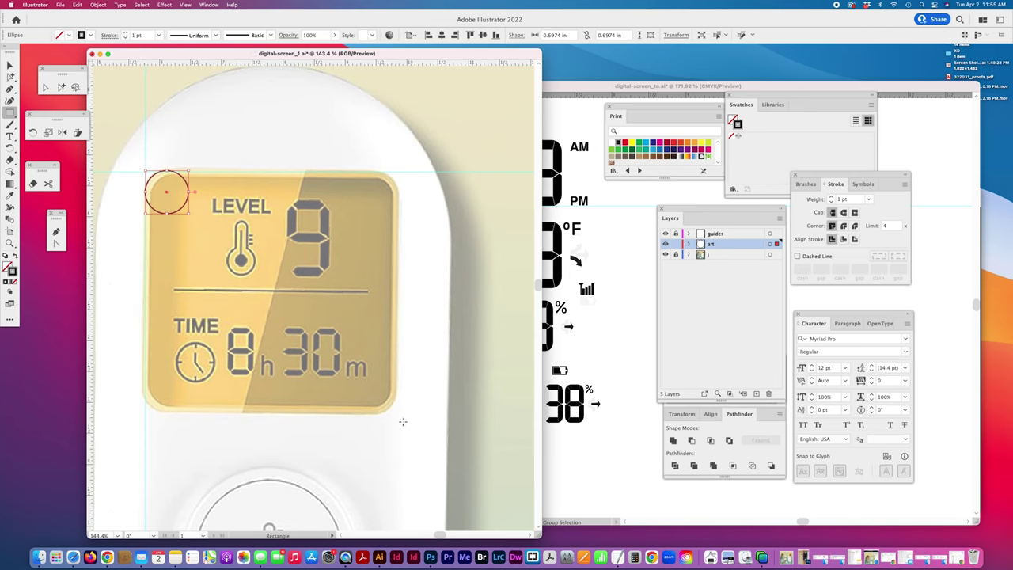
left_click_drag(403, 422, 145, 171)
key("v")
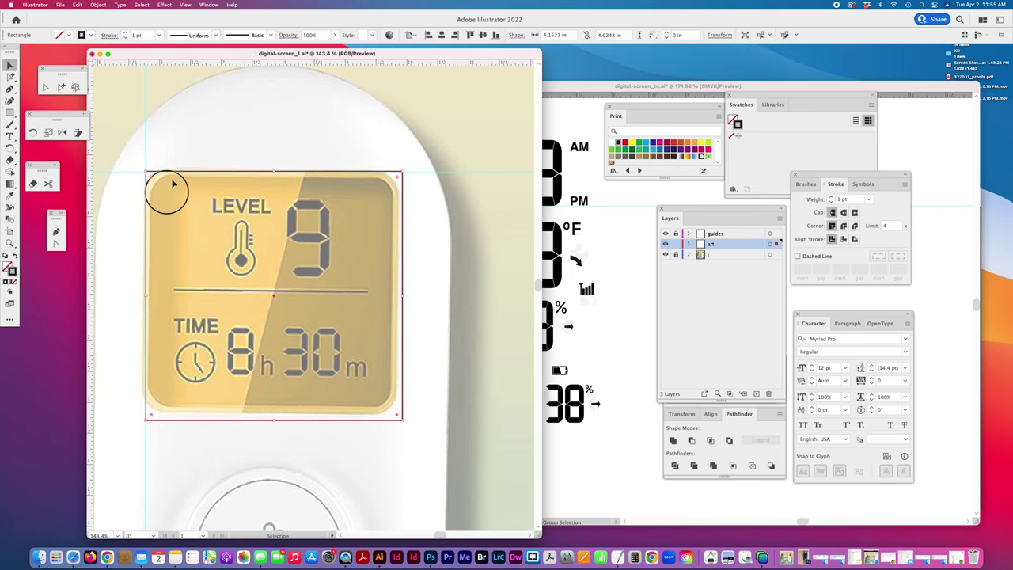
left_click_drag(404, 423, 397, 413)
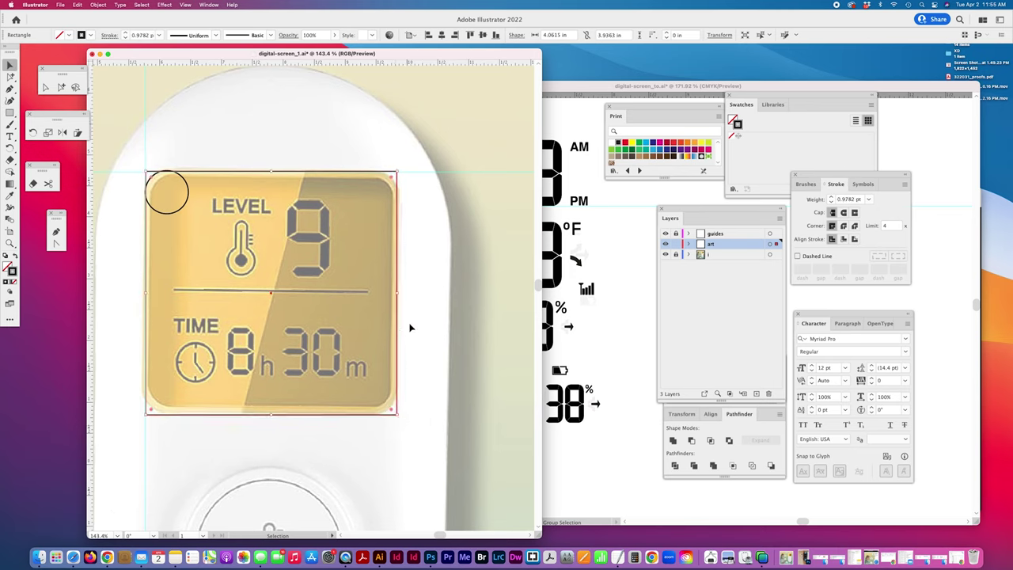
left_click(360, 335)
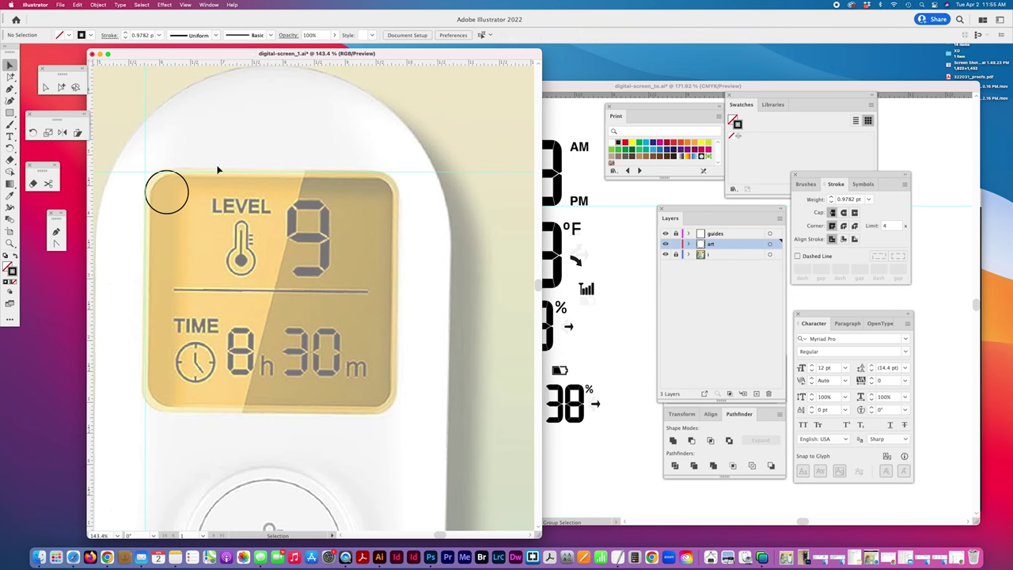
- Set the keyboard increment to 4 in and try duplicating the corner circle that distance to the right, undoing the copy
left_click(164, 192)
key("super+k")
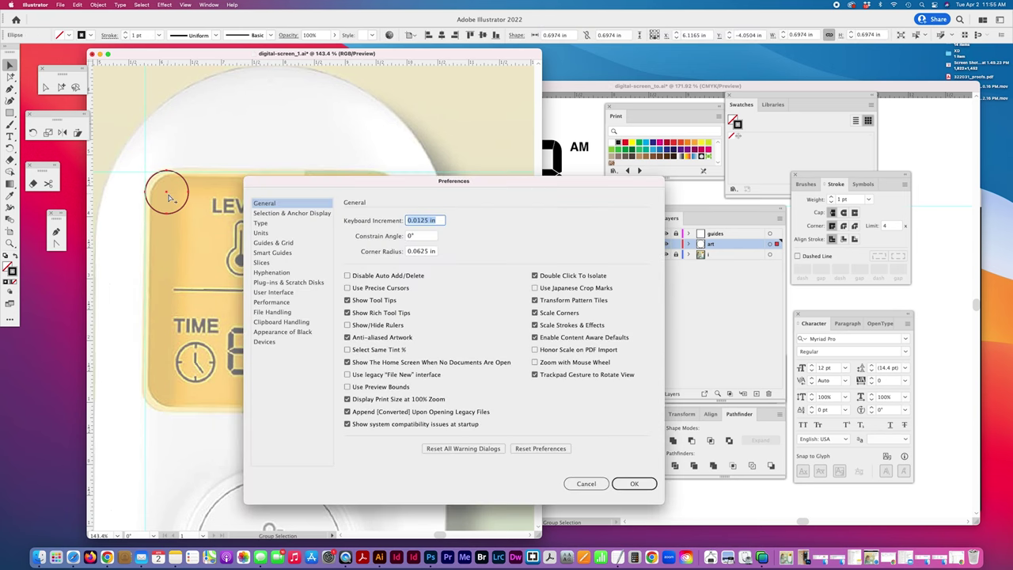
type("4")
key("Return")
key("alt+Right")
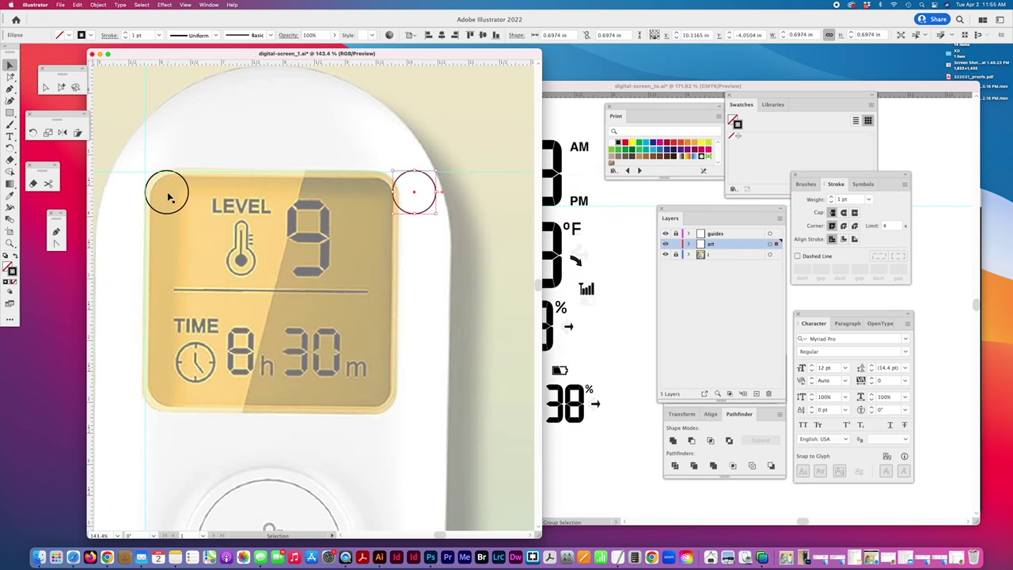
key("super+z")
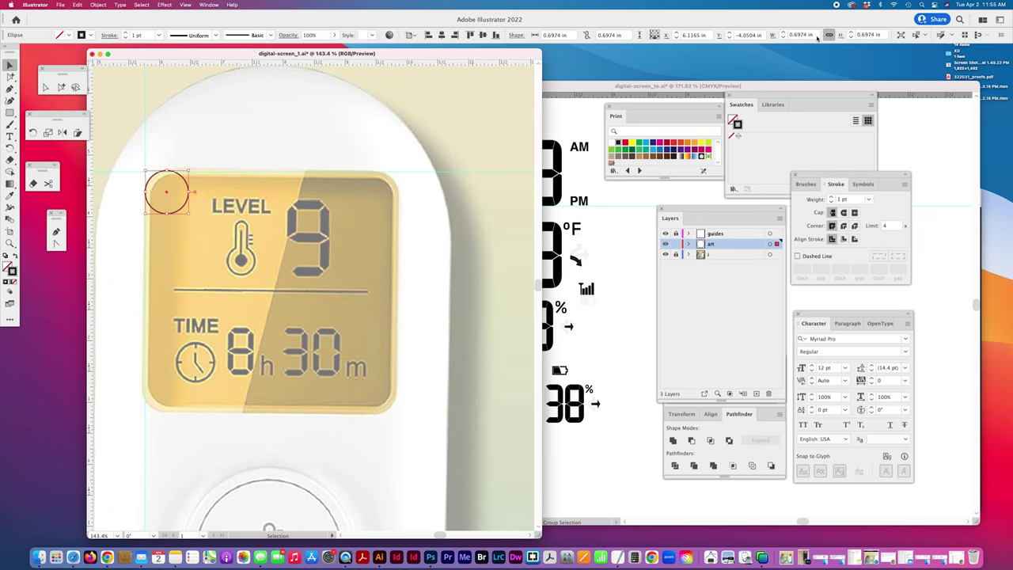
- Set the corner circle's width to 0.5 in with its proportions linked
left_click_drag(817, 36, 763, 32)
type(".5")
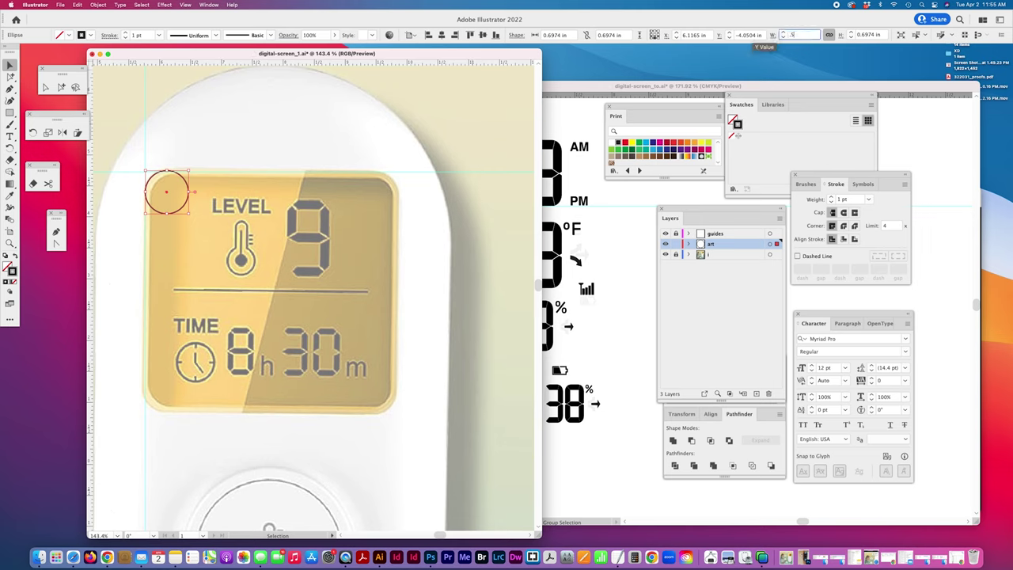
type(".5")
key("Return")
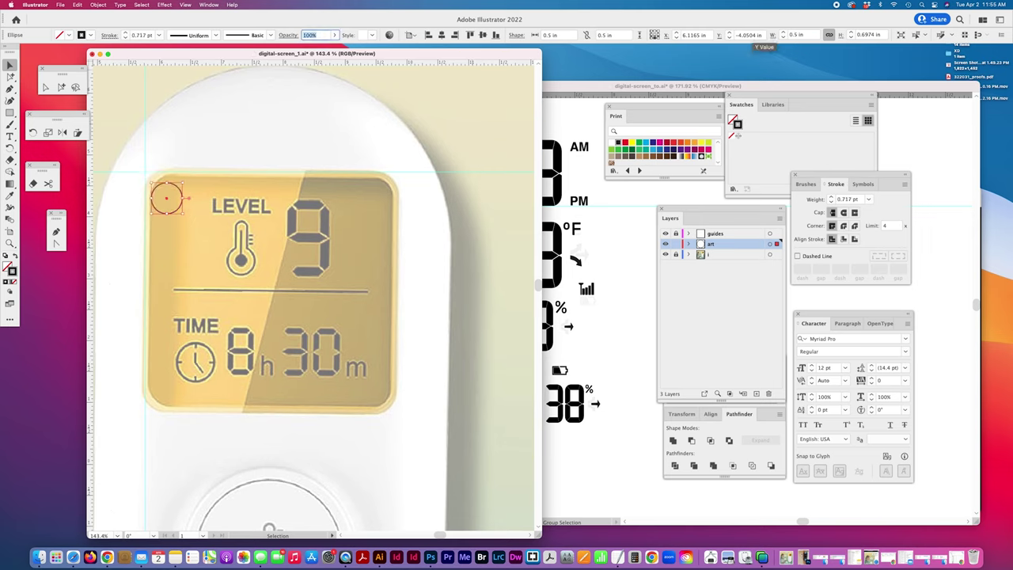
- Unlink the corner circle's proportions and set both its width and height to 0.75 in
left_click_drag(814, 35, 757, 30)
left_click(829, 34)
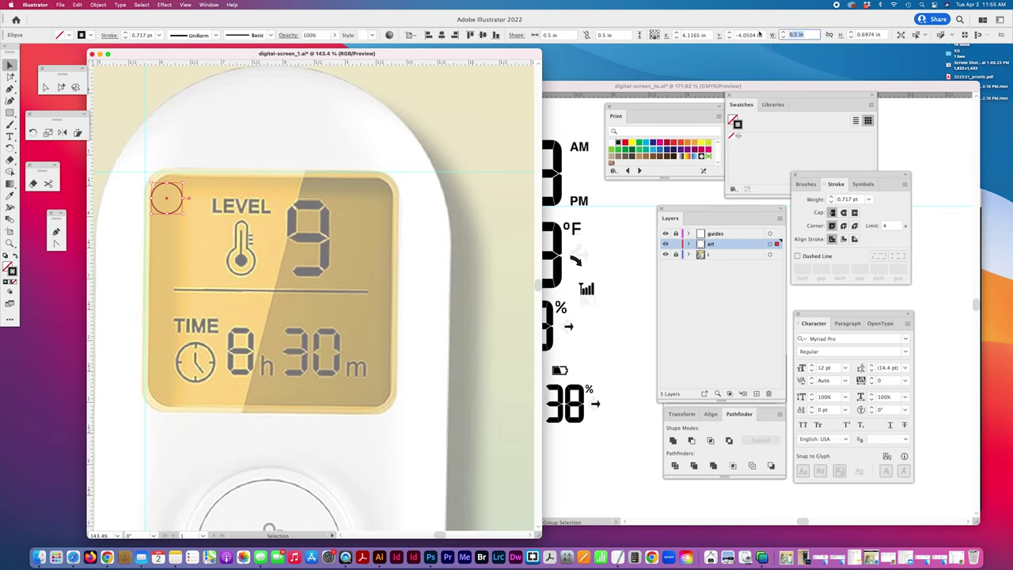
type(".75")
key("Tab")
type("0.5 in")
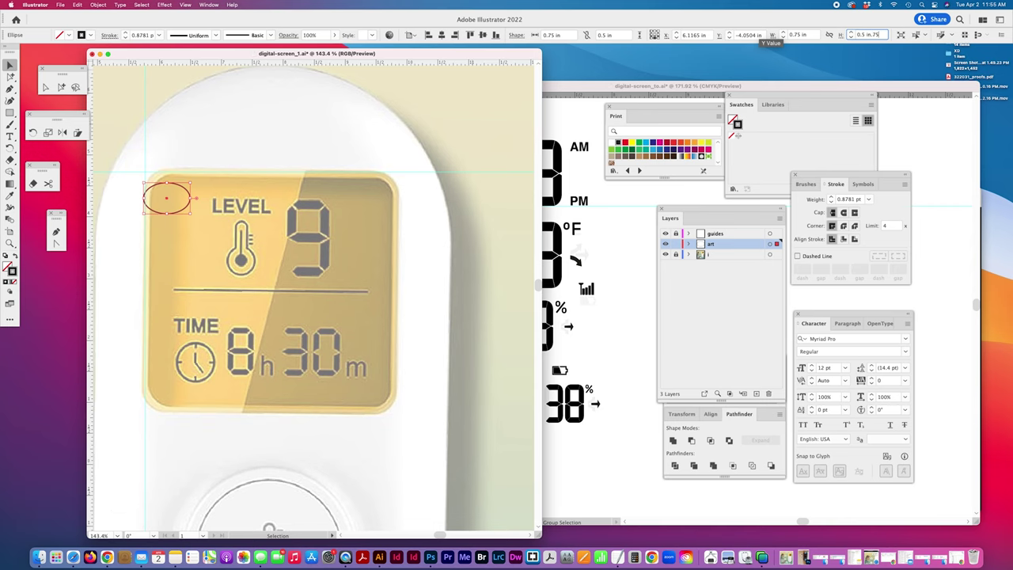
type(".75")
key("Return")
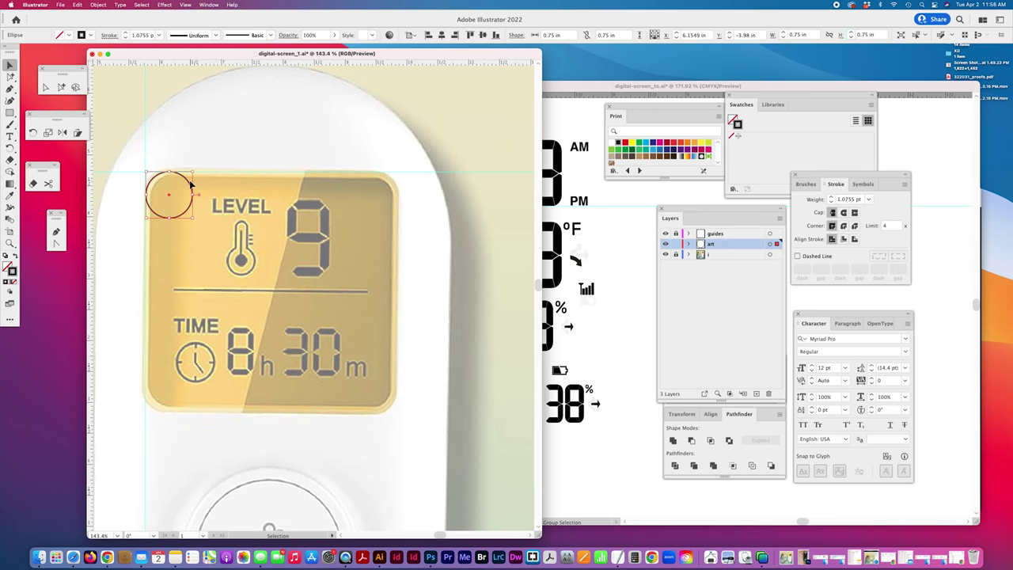
- Set the keyboard increment to 3.5 in and try duplicating the corner circle that distance to the right, undoing the copy
key("super+k")
type("3.")
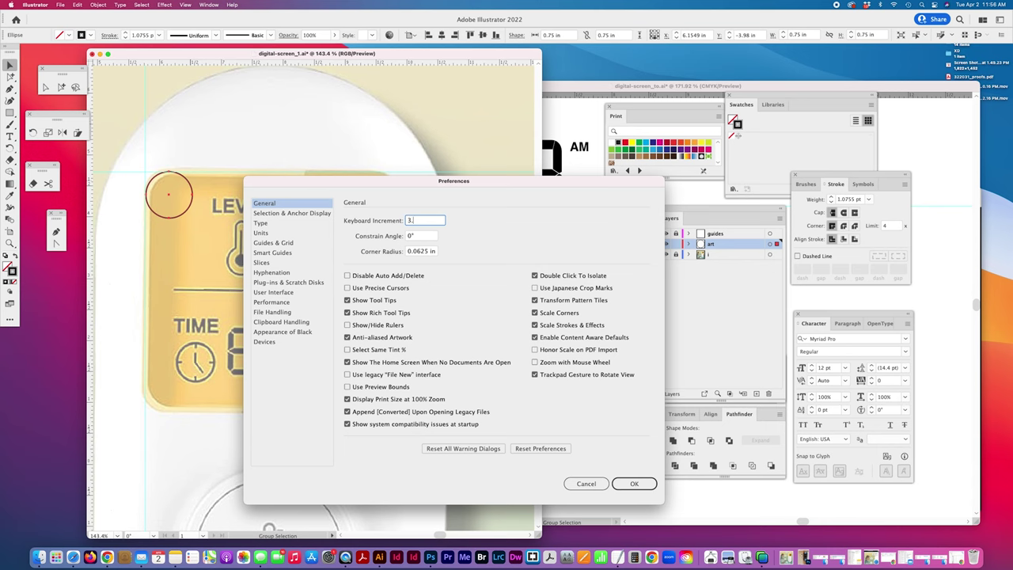
type("5")
key("Return")
key("alt+Right")
scroll(181, 174, "down", 1)
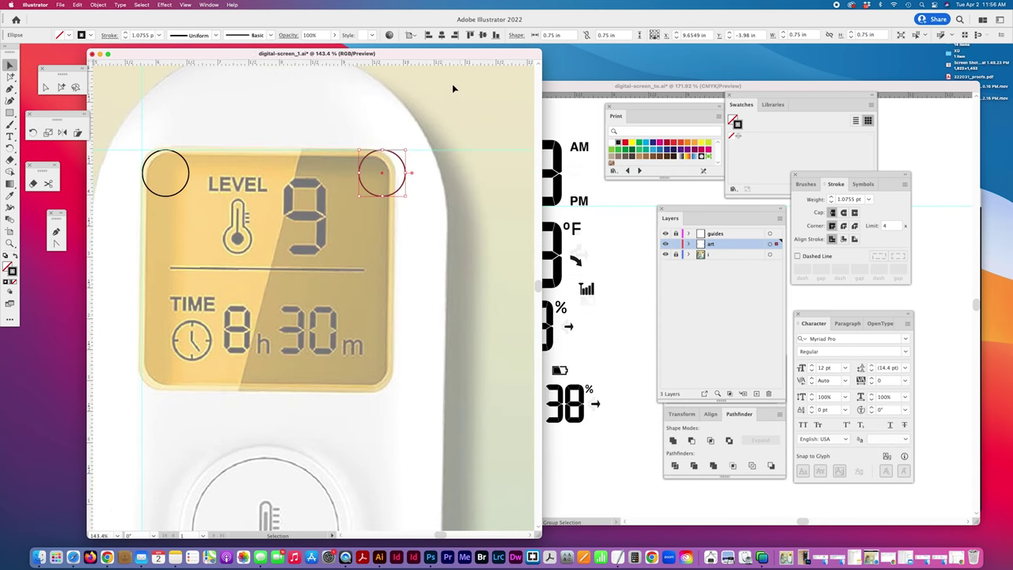
key("super+z")
- Set the keyboard increment to 3.25 in and duplicate the corner circle by that distance to the display's other three corners
key("super+k")
type("3.25")
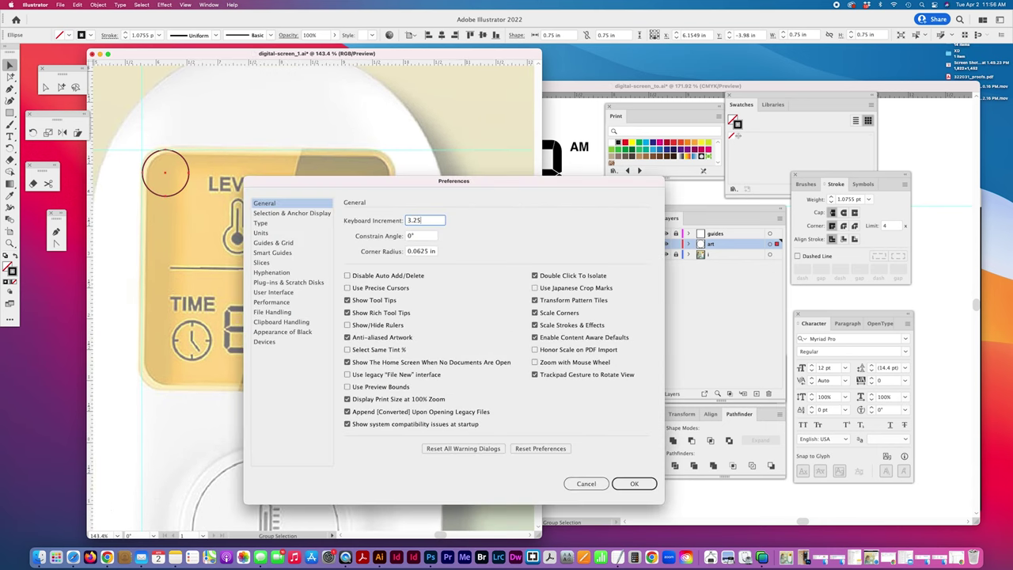
key("Return")
key("alt+Right")
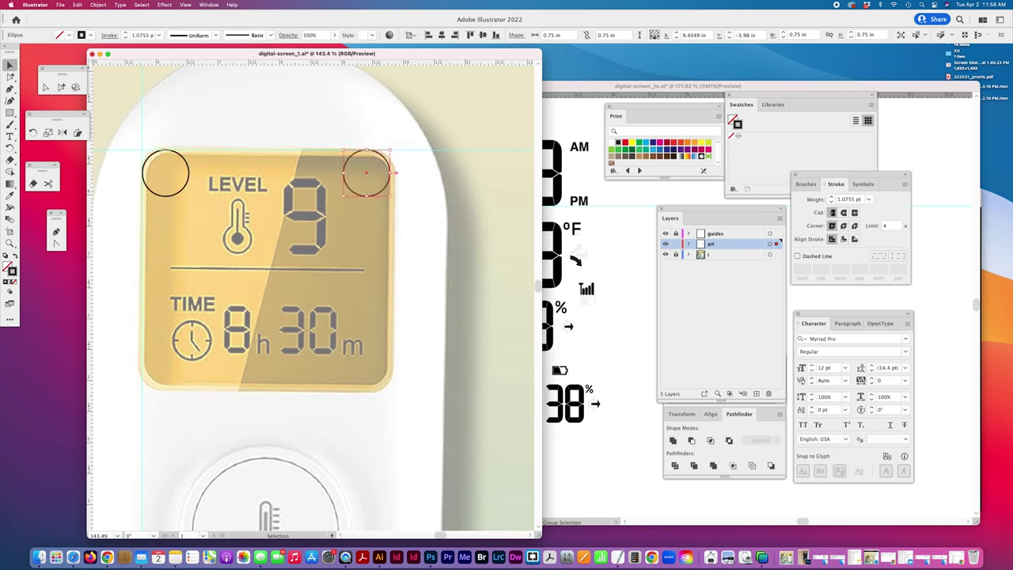
key("super+z")
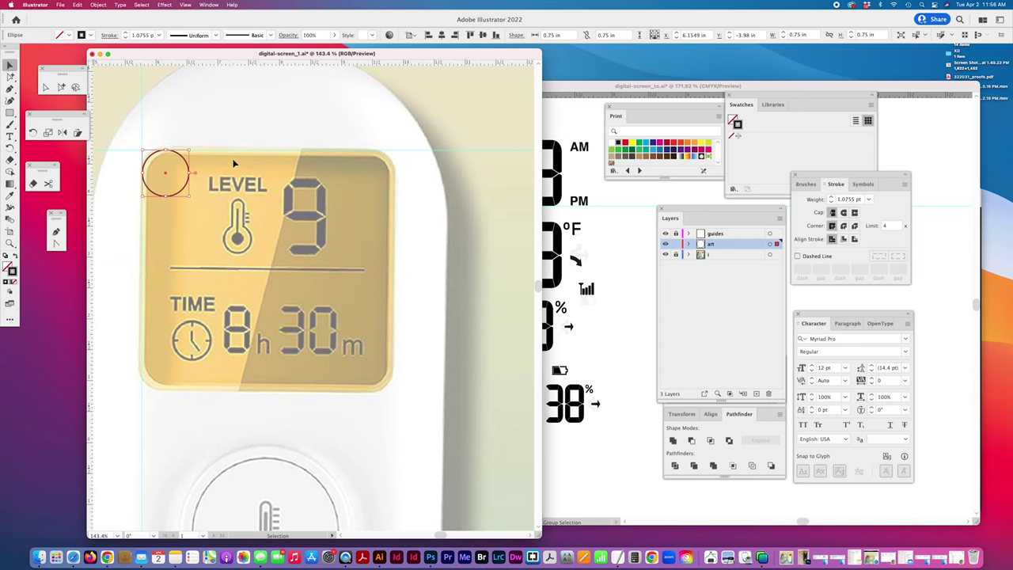
key("alt+Right")
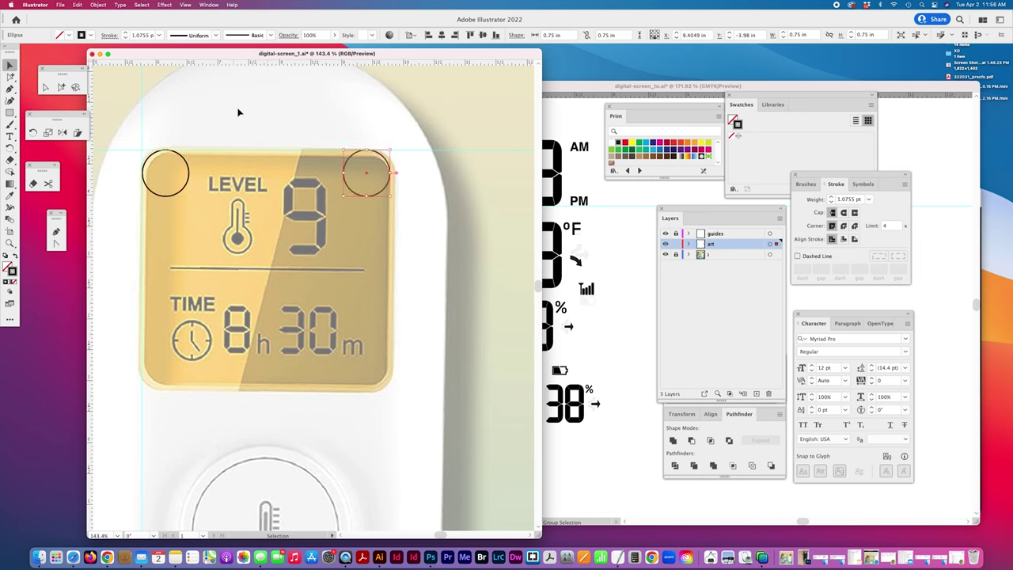
key("super+a")
key("alt+Down")
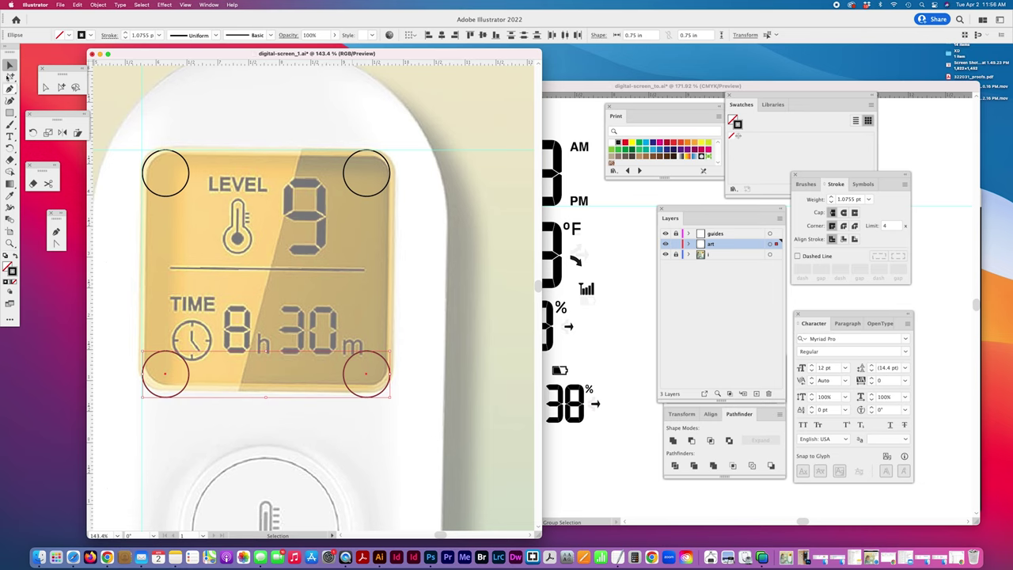
- Delete the inward-facing anchor points of all four corner circles, leaving only the outer quarter arcs
left_click(45, 87)
left_click(143, 177)
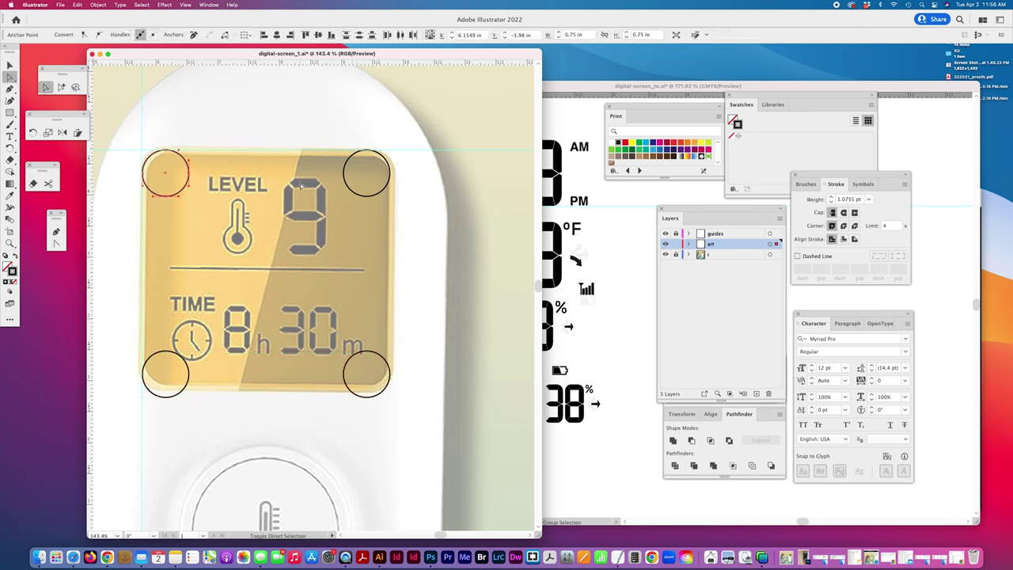
left_click(370, 198, "shift")
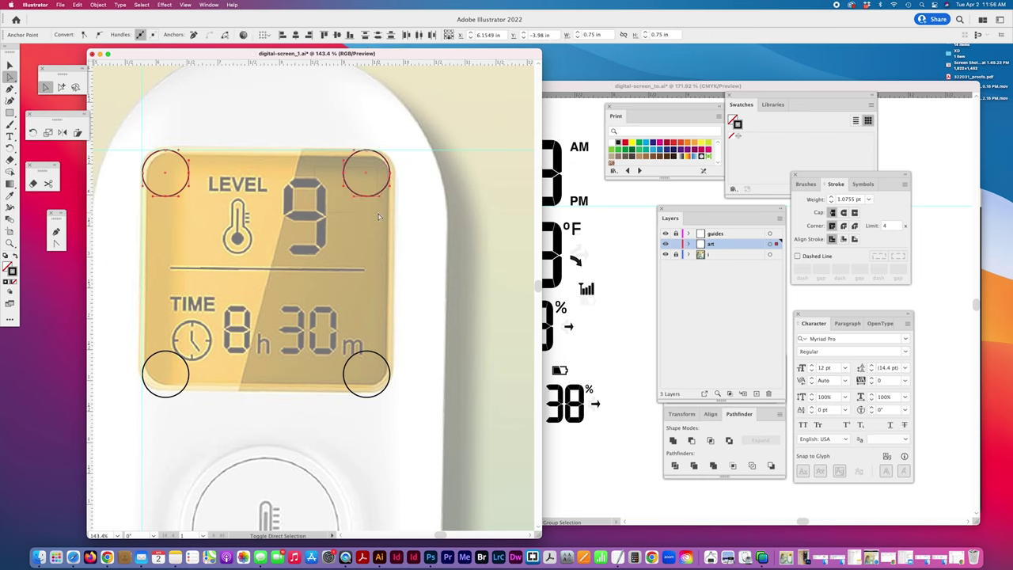
left_click(344, 372, "shift")
left_click_drag(152, 340, 208, 382)
key("Delete")
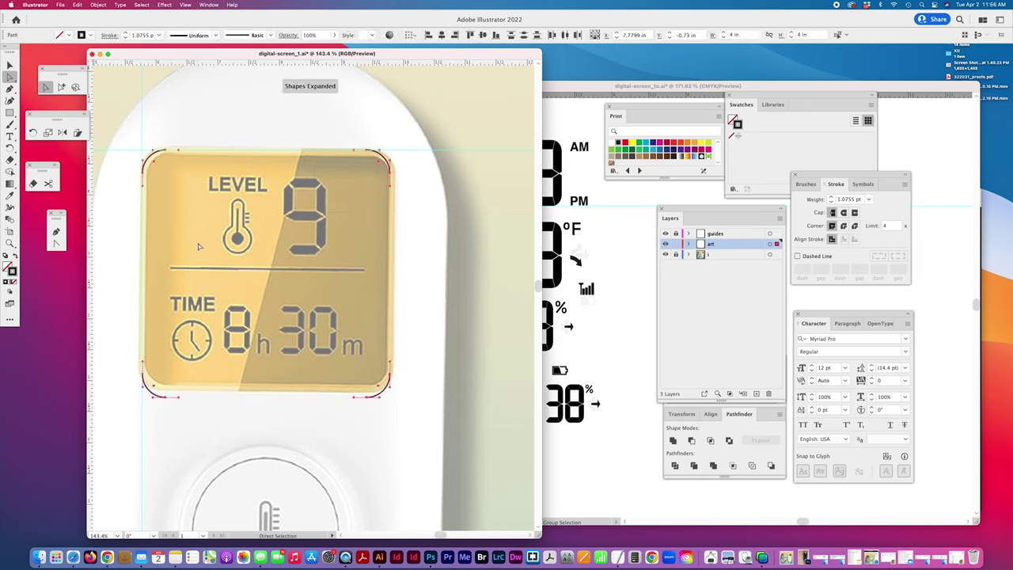
- Join the endpoints of the four corner arcs with straight segments to form a closed rounded border
left_click_drag(136, 170, 163, 376)
key("super+j")
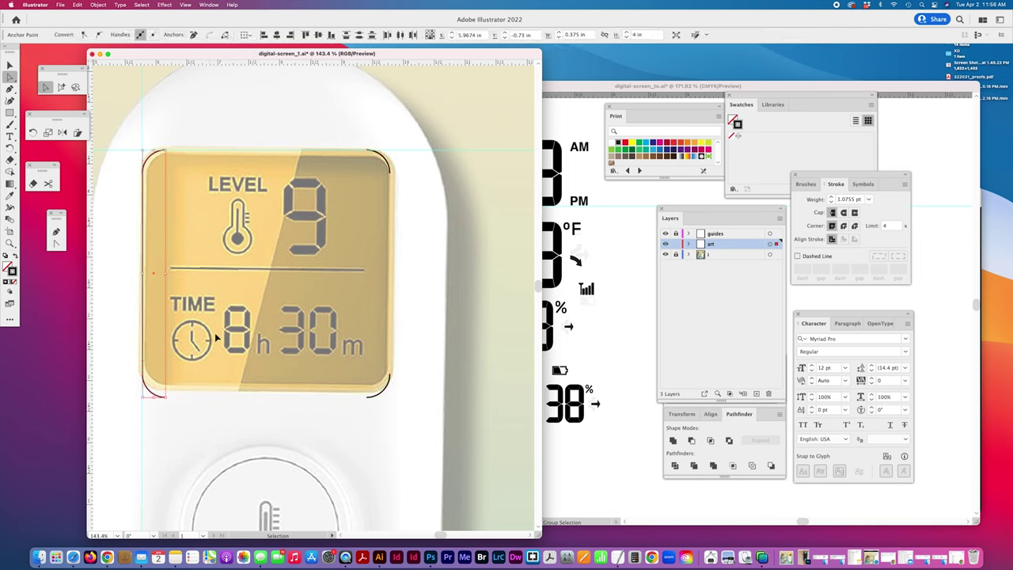
left_click_drag(160, 135, 373, 180)
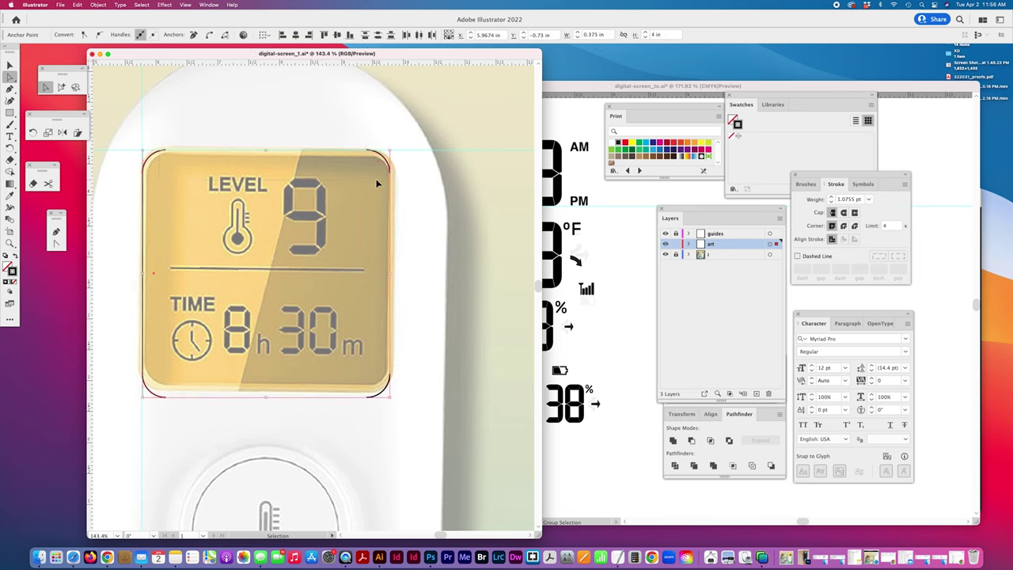
key("super+j")
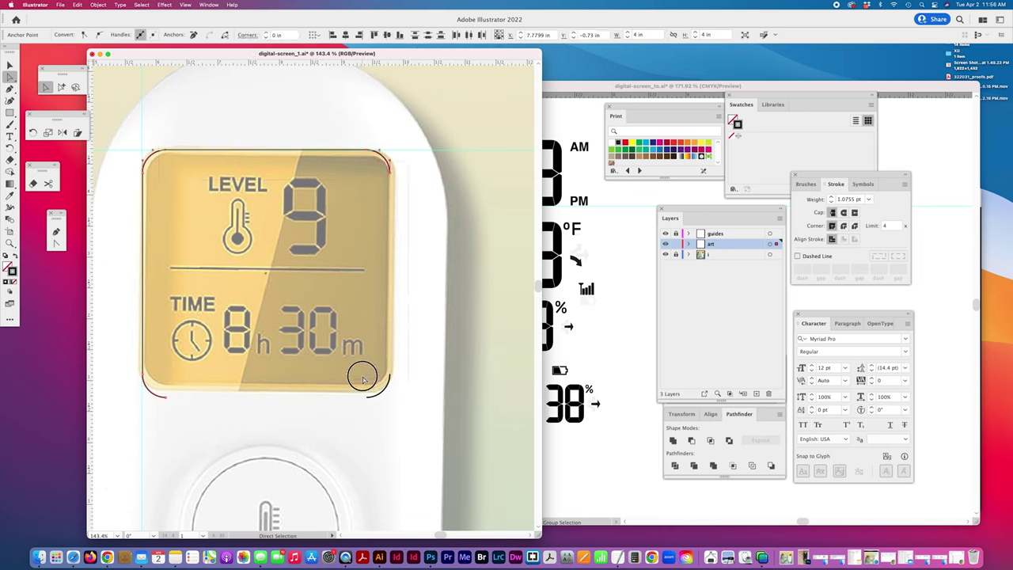
left_click(386, 266)
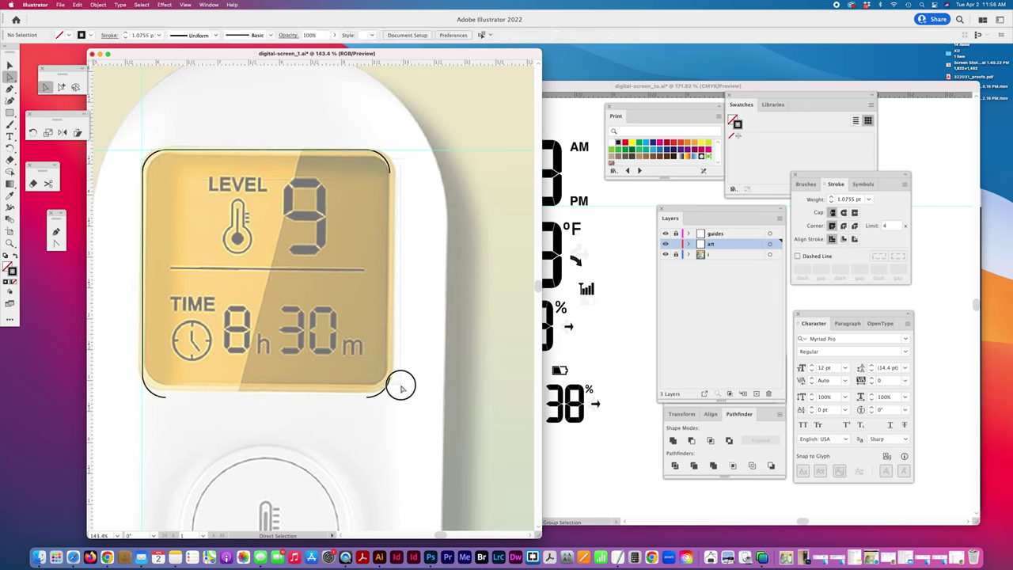
key("super+a")
key("super+j")
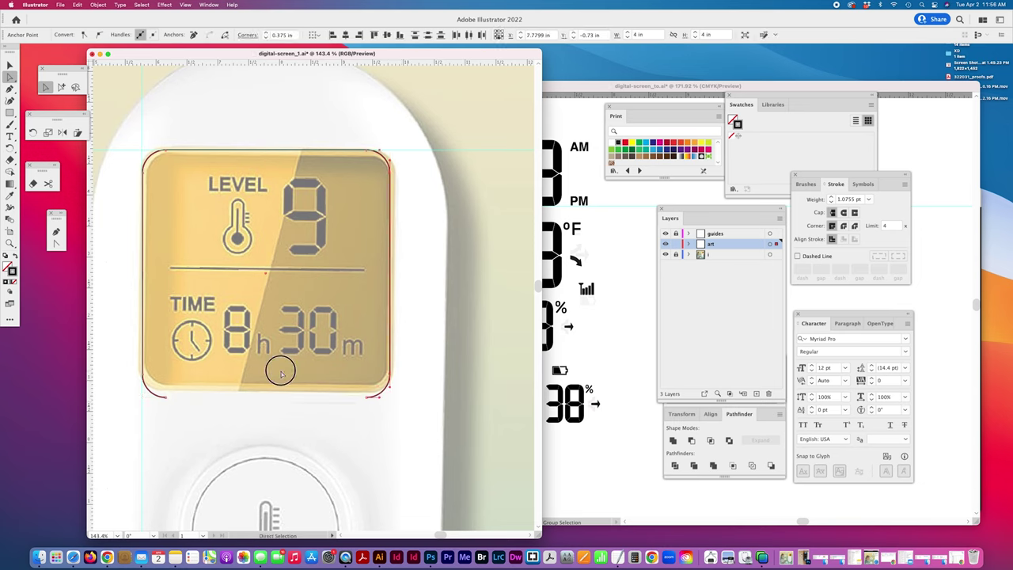
key("super+j")
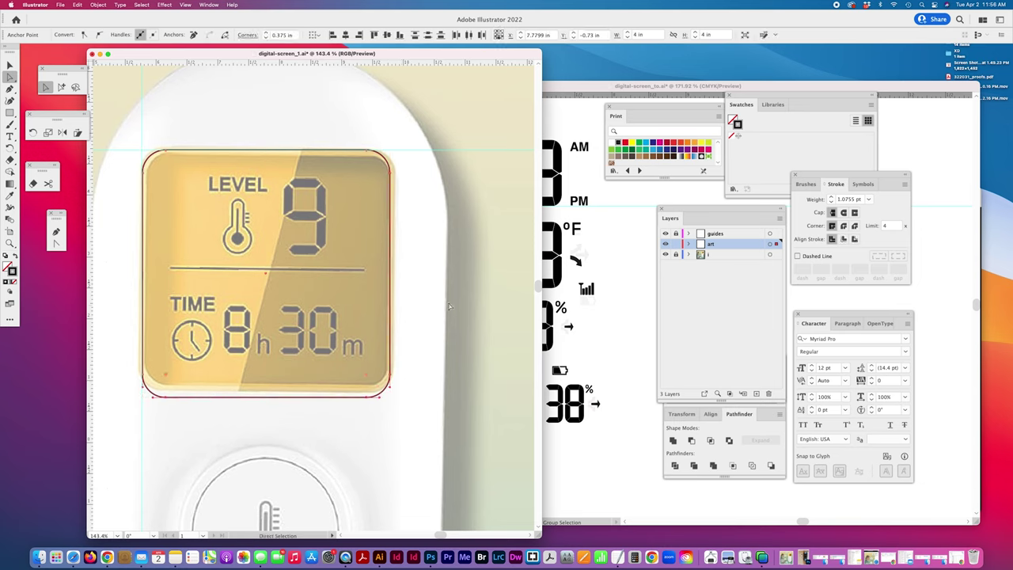
- Move the whole rounded border about 0.04 in to the right to fit the display reference better
left_click(10, 64)
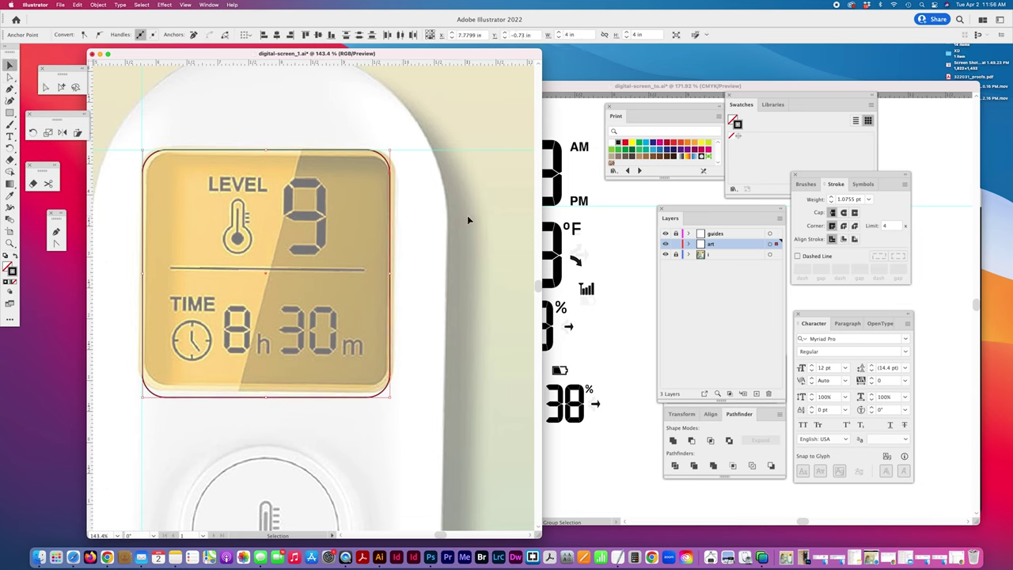
left_click(404, 196)
left_click_drag(392, 196, 392, 194)
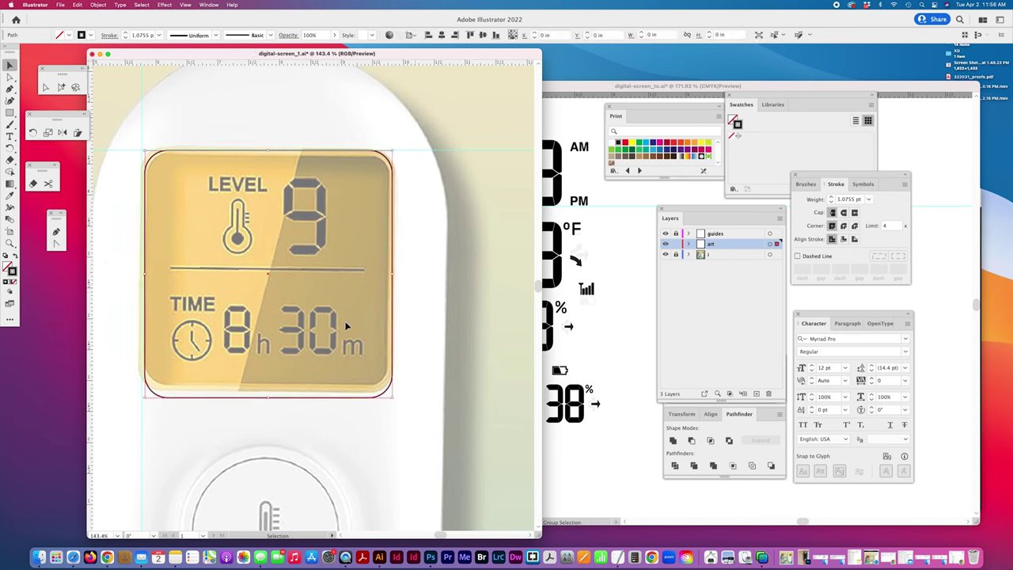
- Place the rounded border on a new locked layer named BKGD beneath the art layer
left_click(780, 216)
left_click(796, 221)
type("BK")
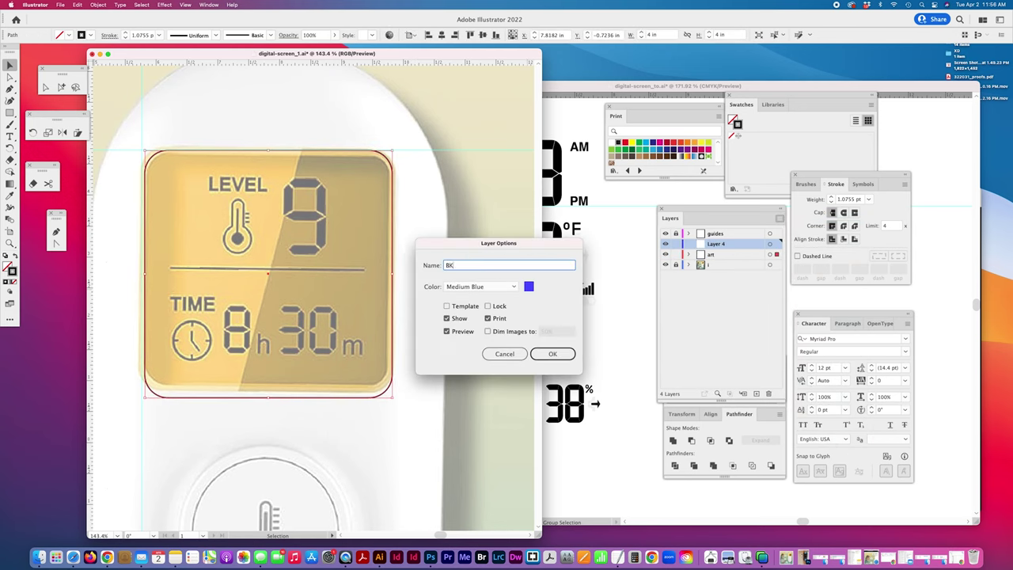
type("GD")
key("Return")
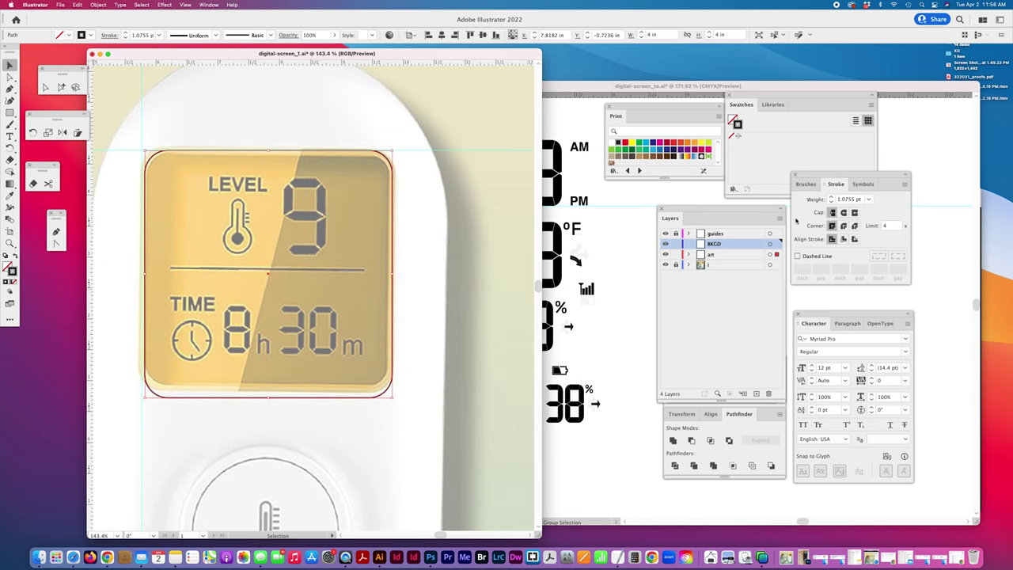
left_click_drag(777, 254, 735, 259)
left_click(675, 255)
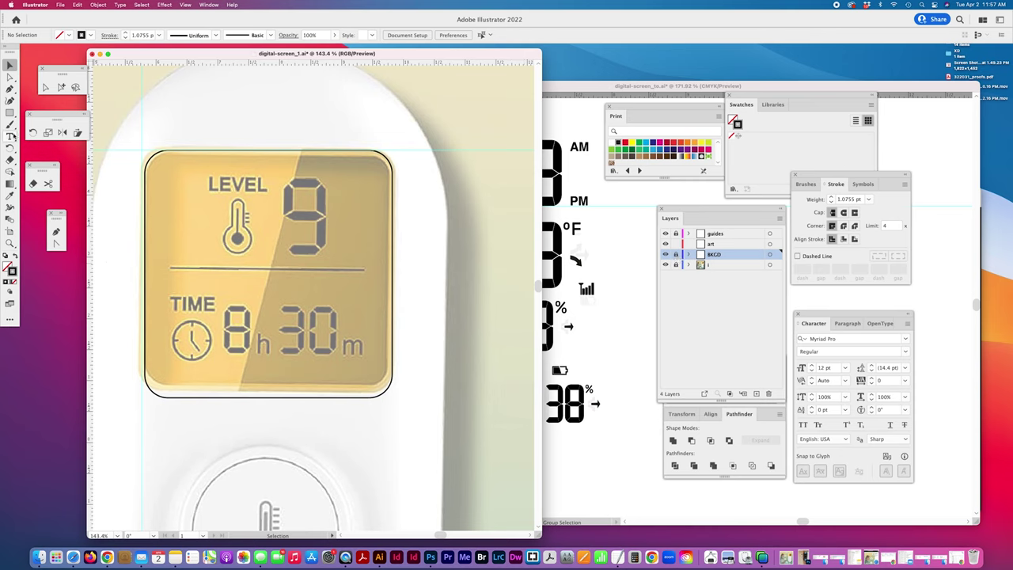
- Add the text label TEMP on the art layer, in the display's upper-left area beside LEVEL
left_click(10, 136)
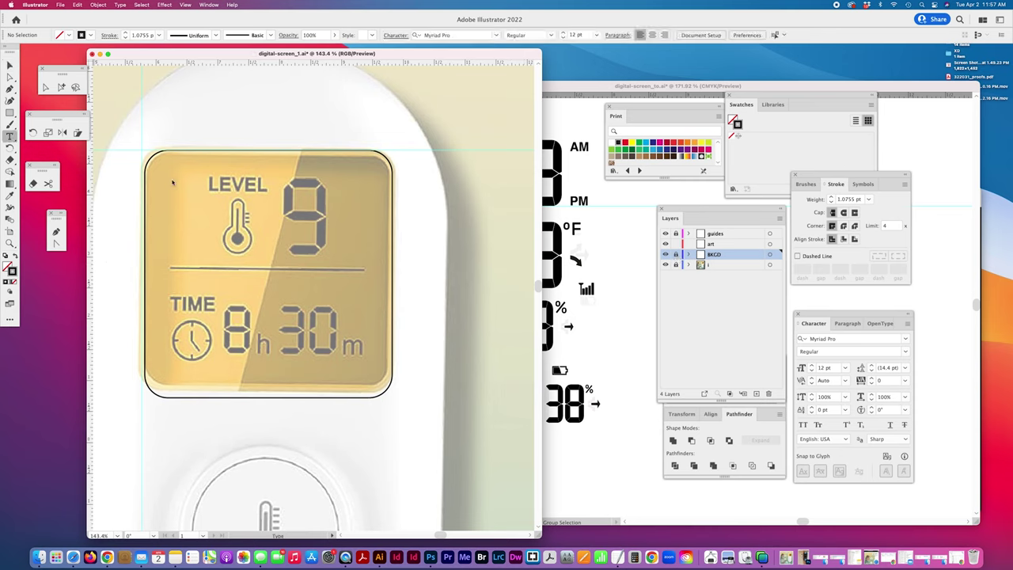
left_click(752, 245)
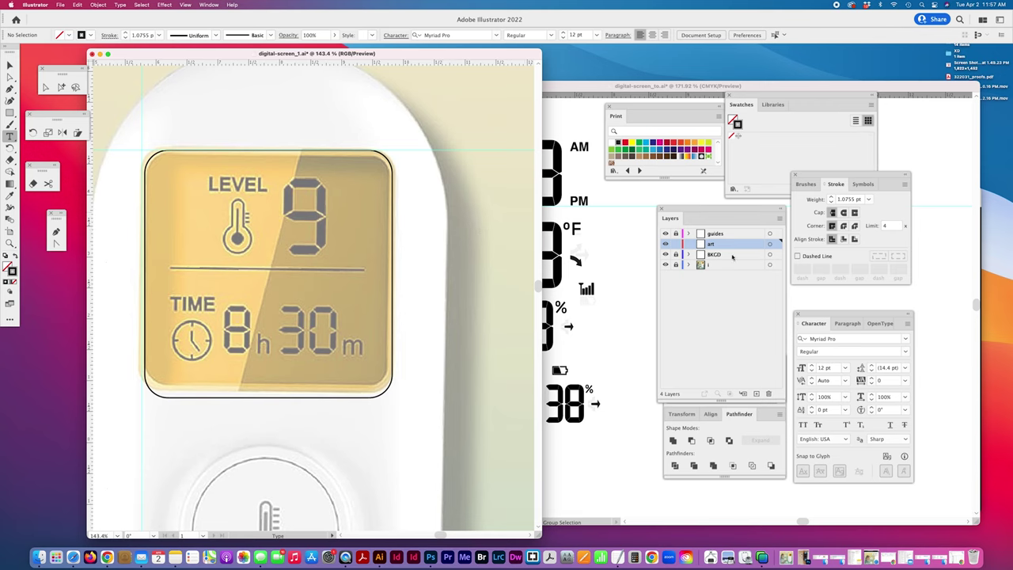
left_click(172, 185)
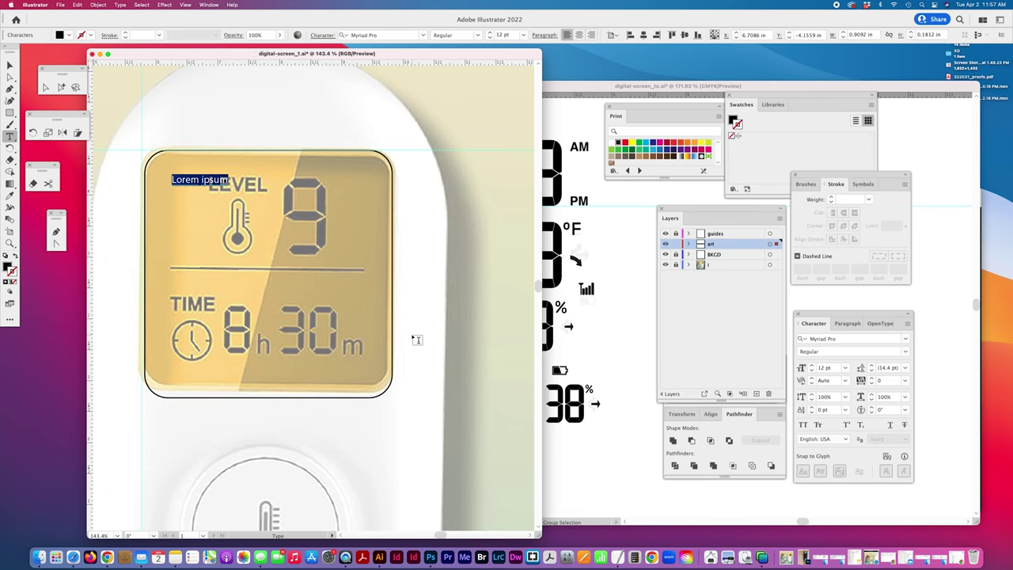
type("TEMP")
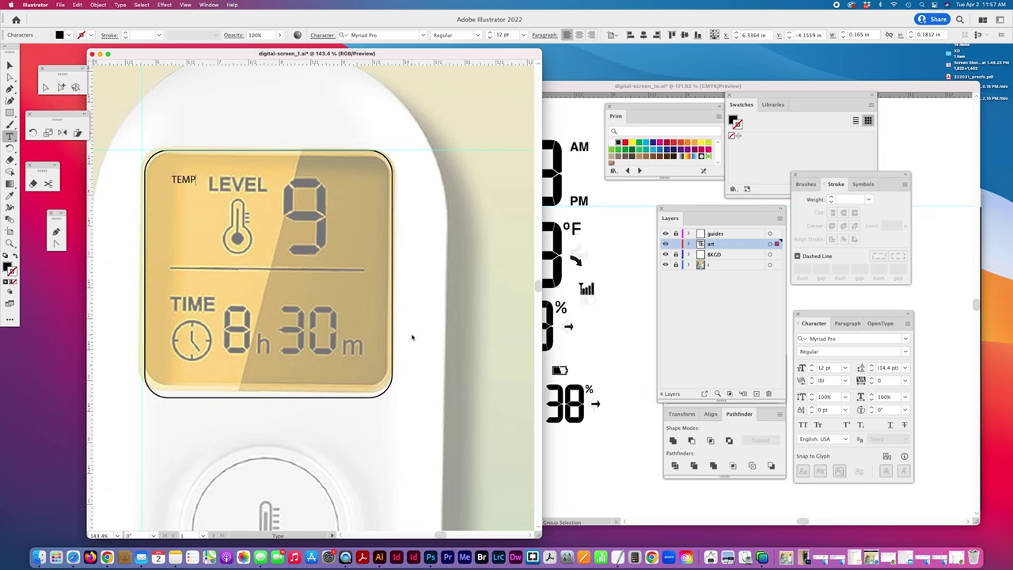
key("BackSpace")
key("BackSpace")
key("Escape")
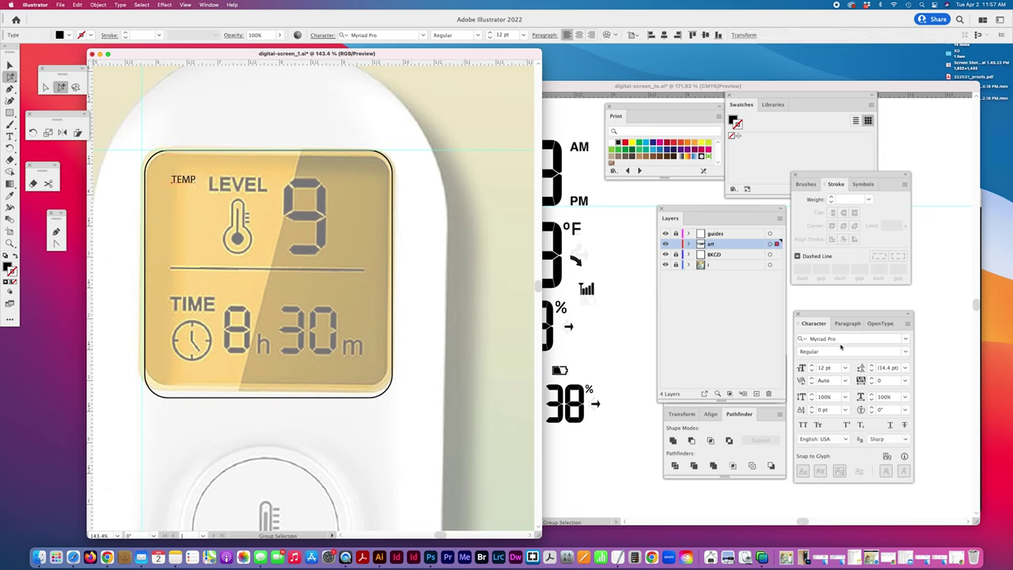
- Format the TEMP label in Helvetica LT Std Bold at 21 pt
left_click(831, 339)
type("HEL")
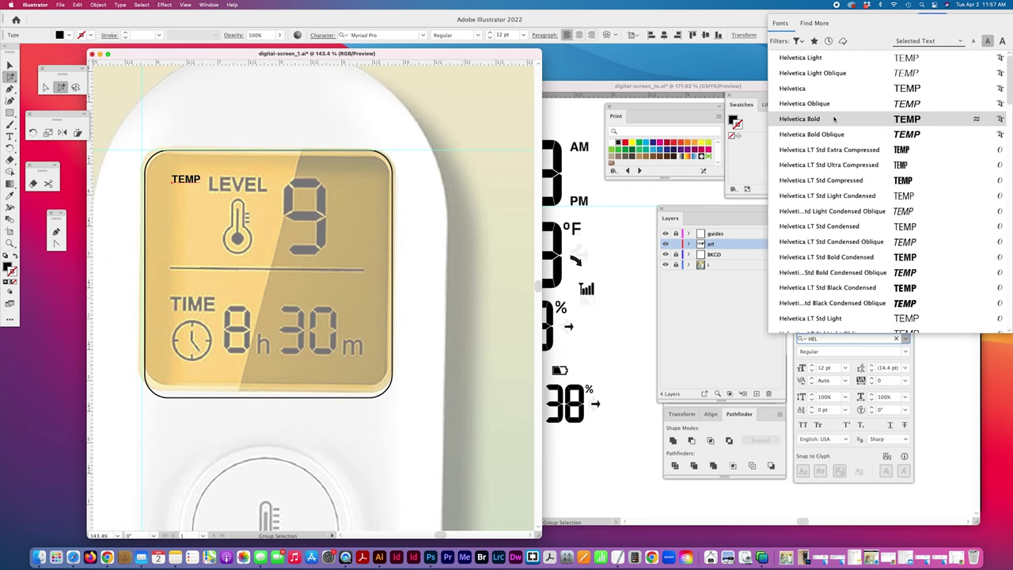
scroll(833, 118, "down", 5)
left_click(823, 240)
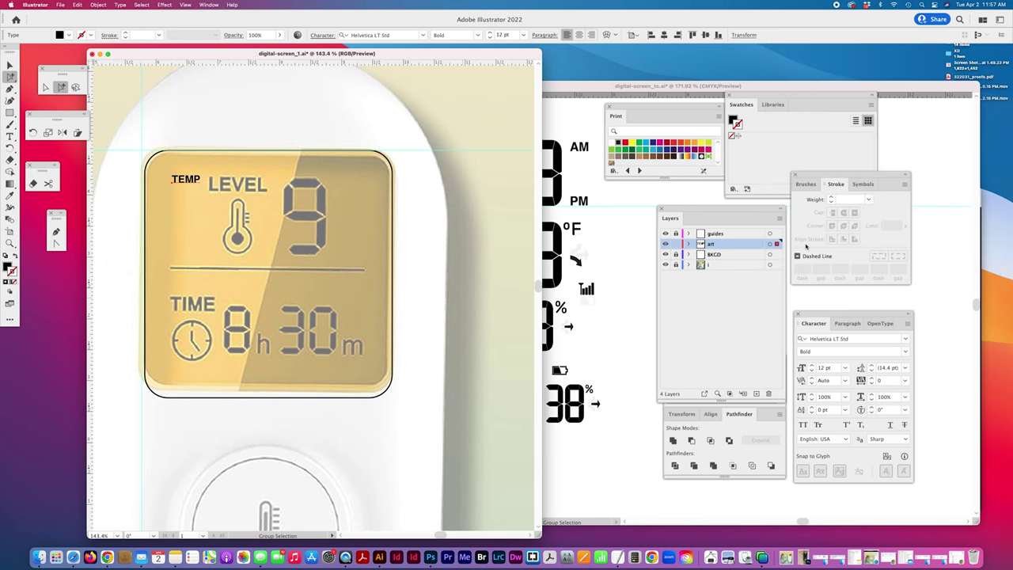
left_click(824, 367)
type("14")
key("Return")
left_click(844, 369)
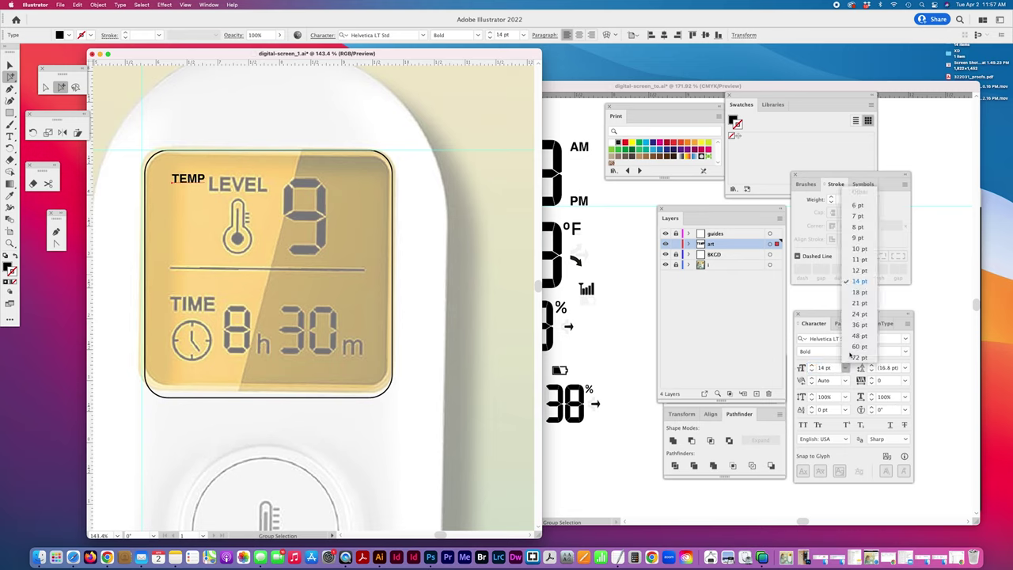
left_click(867, 307)
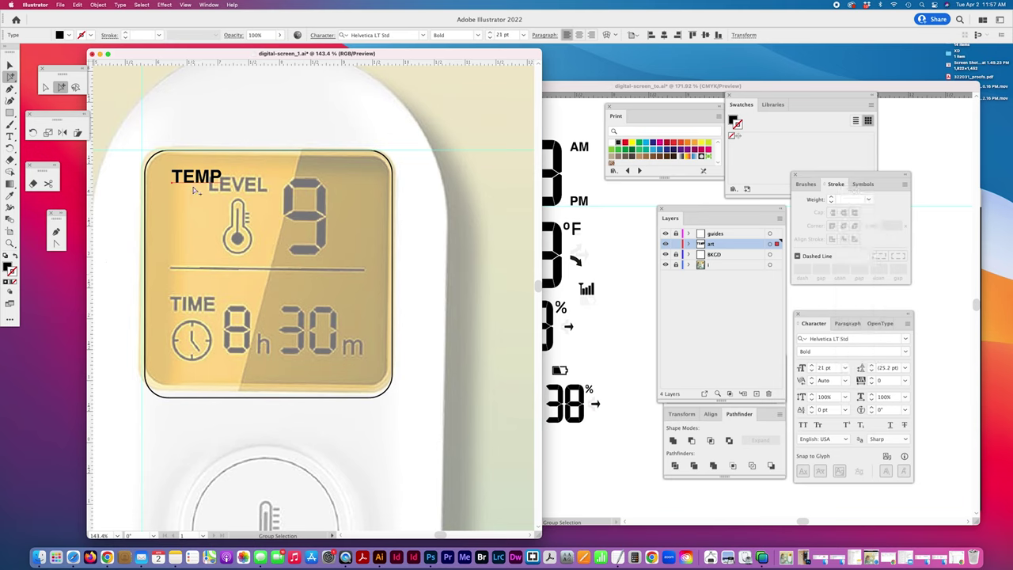
- Duplicate the TEMP label straight down over the reference's TIME text and change the copy to read TIME
left_click_drag(199, 185, 244, 304)
left_click(9, 136)
left_click(174, 305)
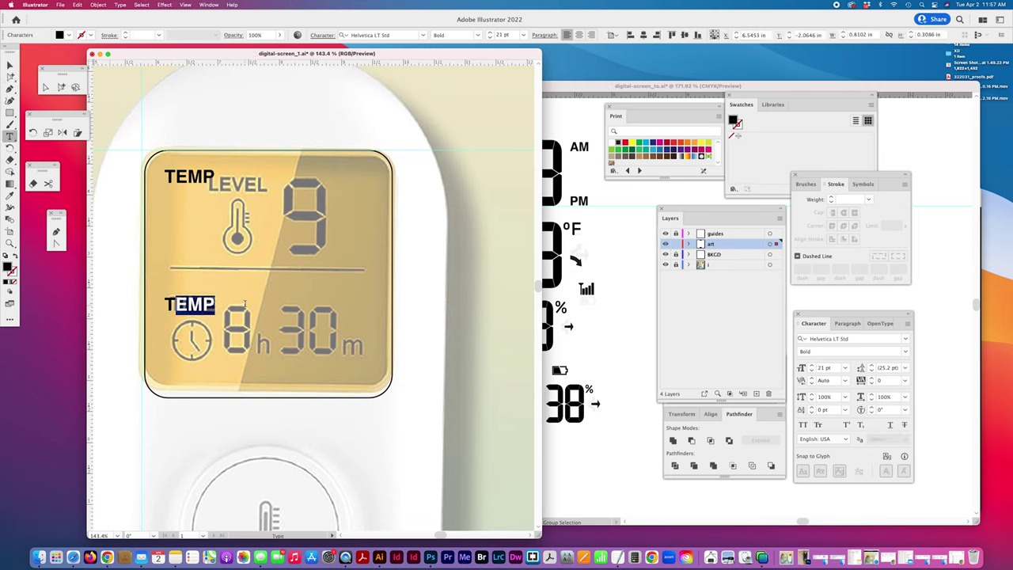
type("IME")
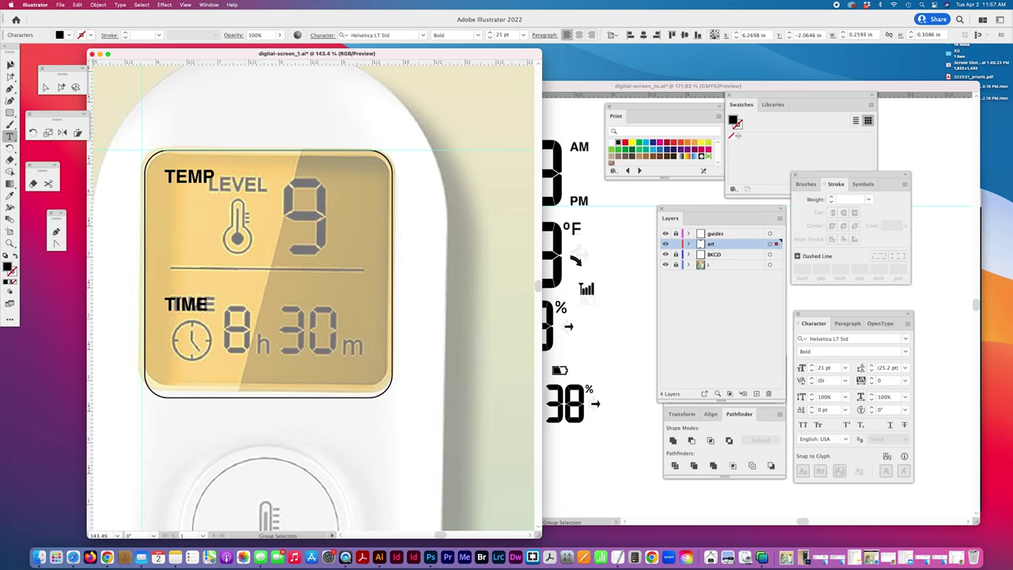
left_click(61, 87)
left_click(238, 101)
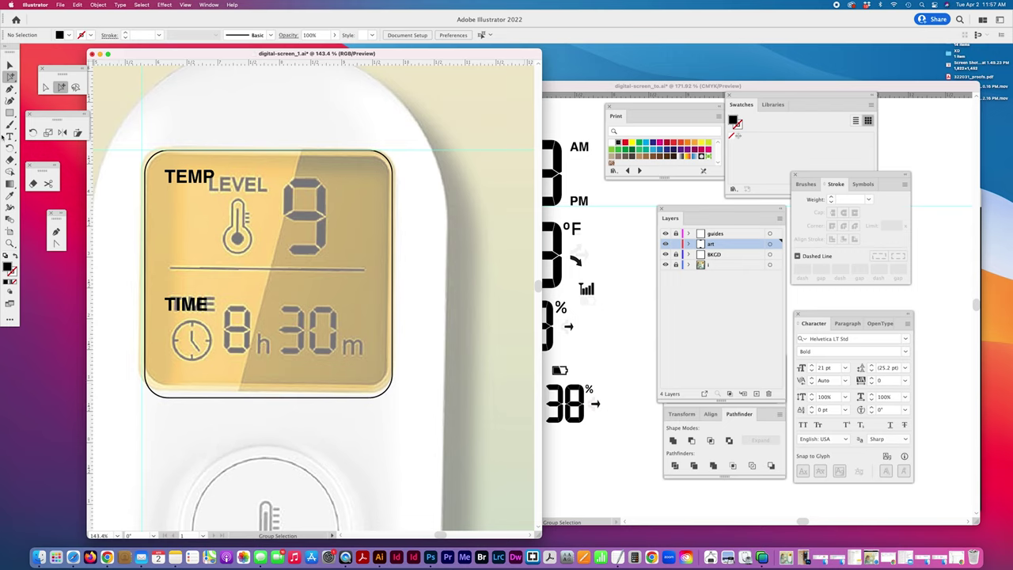
- Draw a straight horizontal line over the reference's divider with the Pen tool
left_click(9, 88)
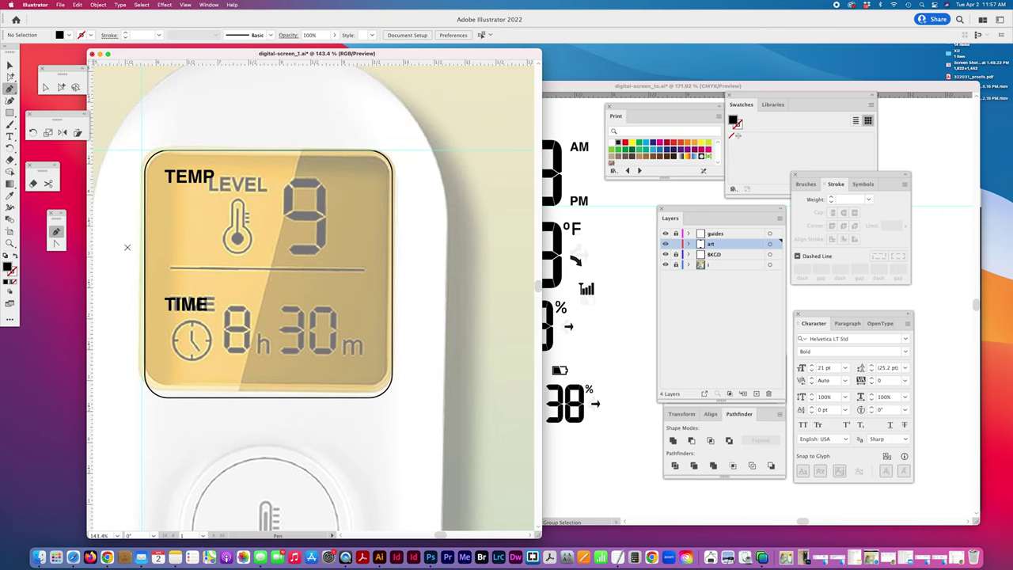
left_click(171, 270)
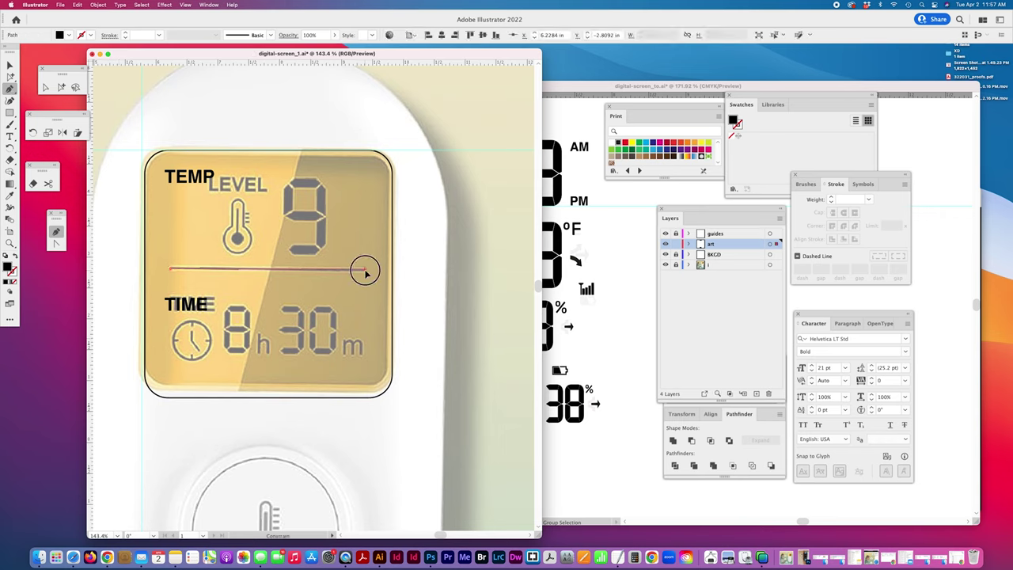
left_click(365, 270)
- Try a width of 4 in for the divider line, and undo it
left_click(62, 86)
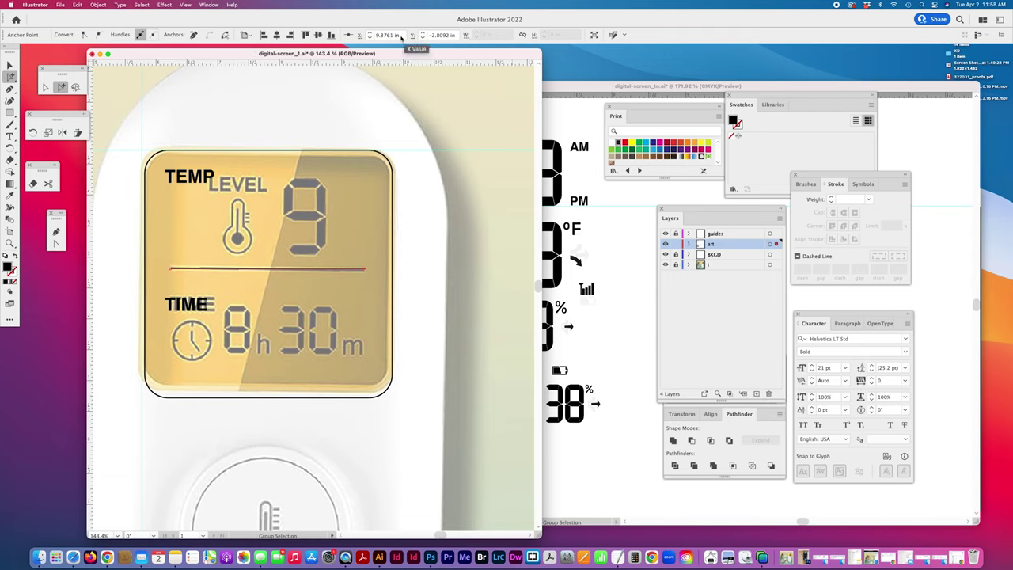
left_click(340, 268)
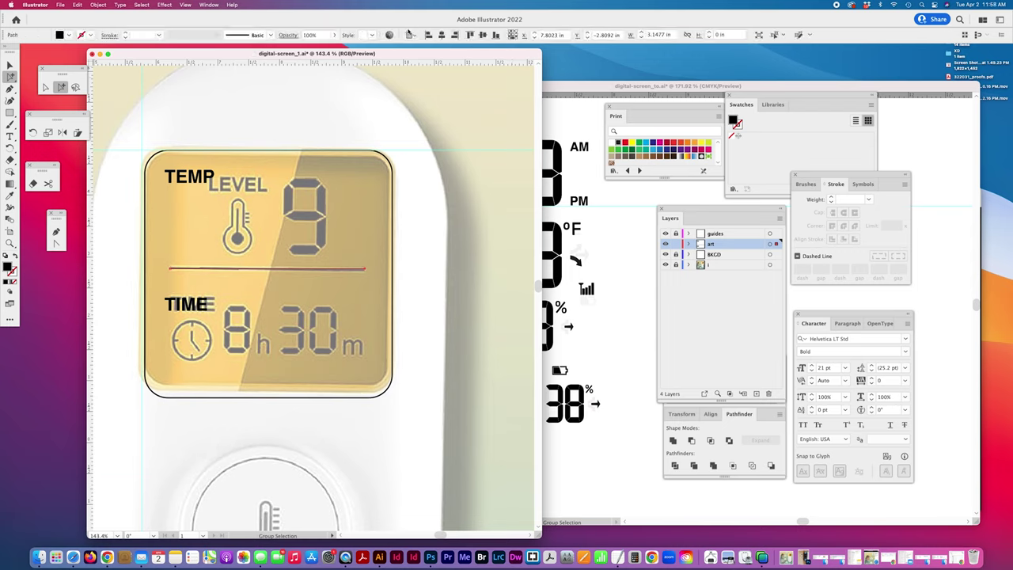
double_click(657, 35)
type("4")
key("Return")
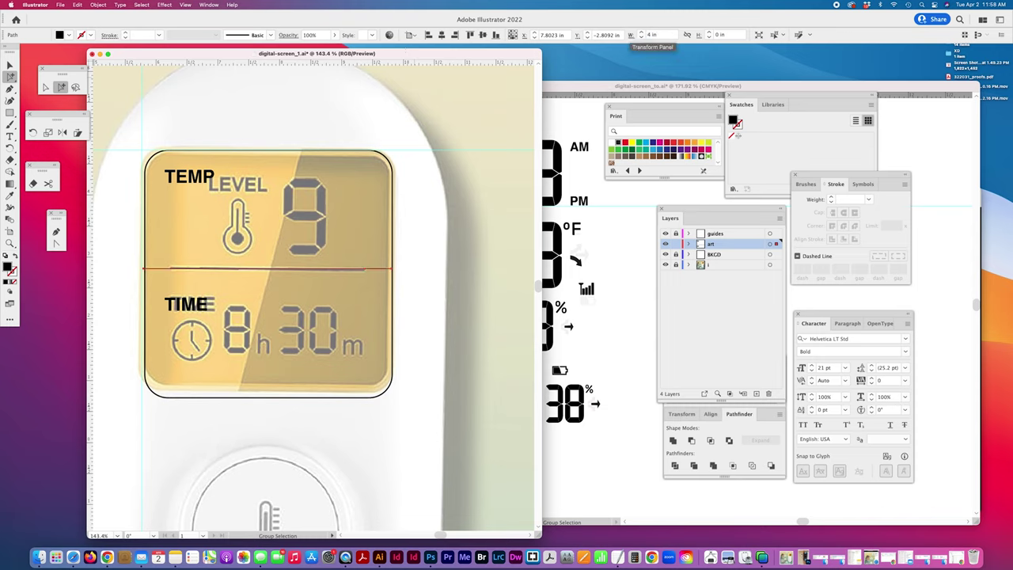
key("super+z")
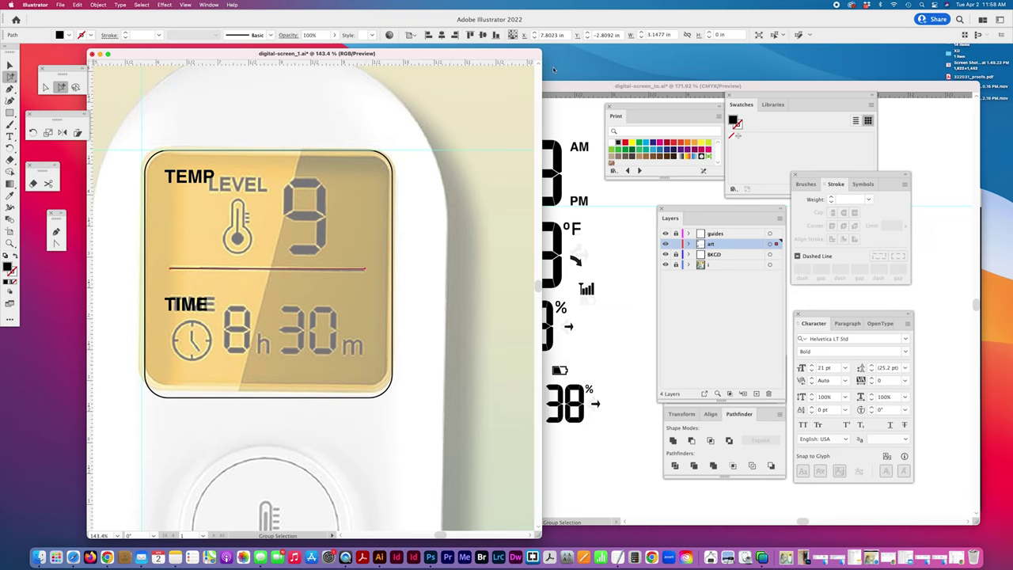
- Set the divider line's width to 3.5 in
left_click(669, 35)
type("3.5")
key("Return")
- Give the divider line a black fill and a 1 pt stroke
left_click(15, 282)
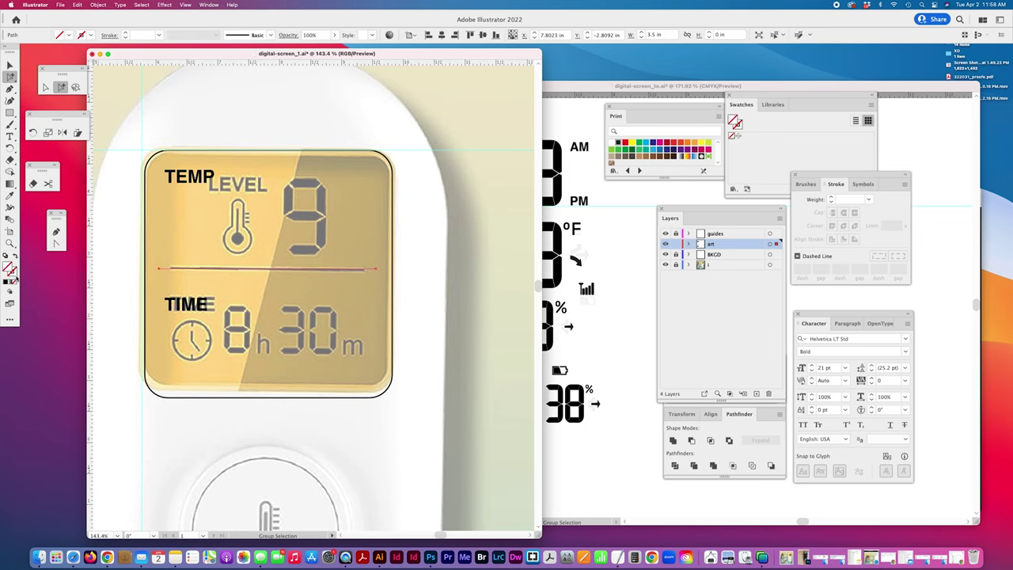
left_click(619, 143)
left_click(456, 255)
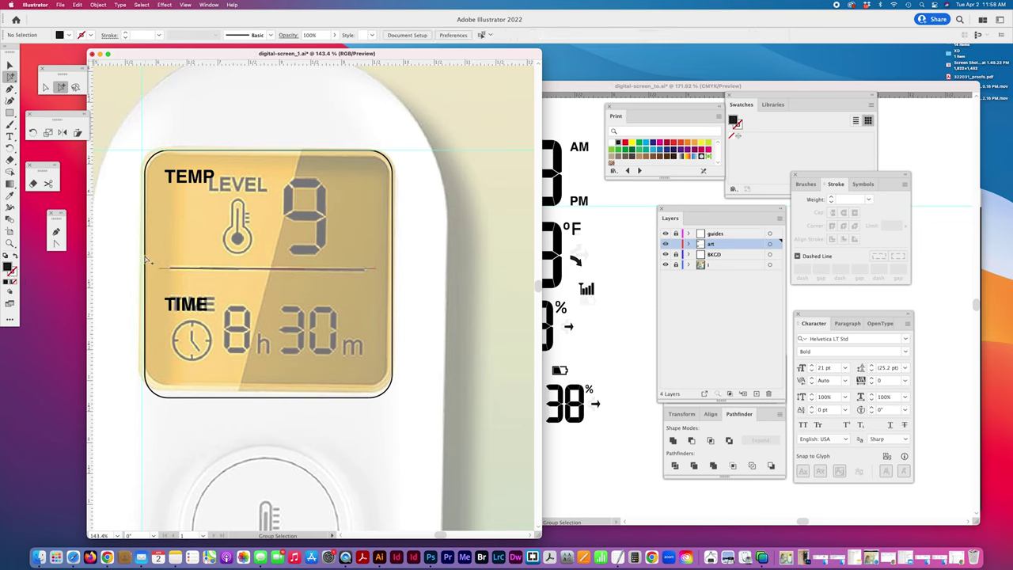
left_click(180, 269)
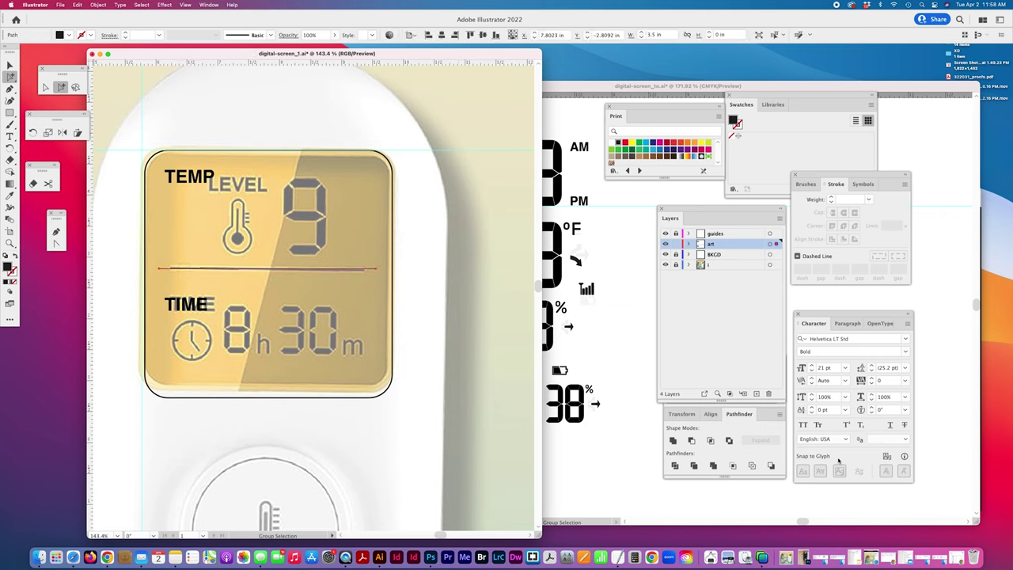
left_click(849, 198)
type("1")
key("Return")
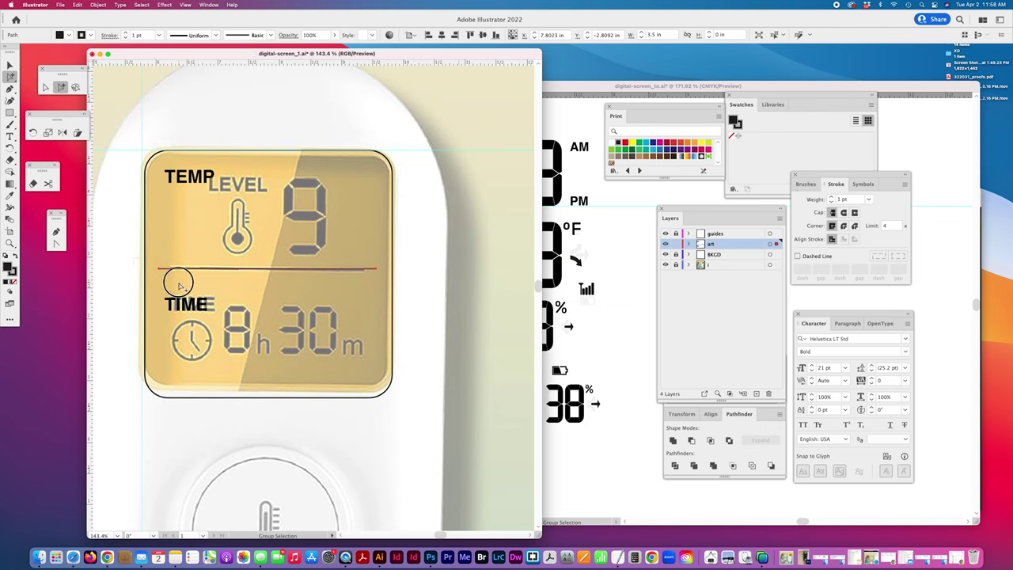
- Try aligning the divider line to the artboard's left edge, and undo the alignment
left_click(410, 35)
left_click(415, 49)
left_click(428, 36)
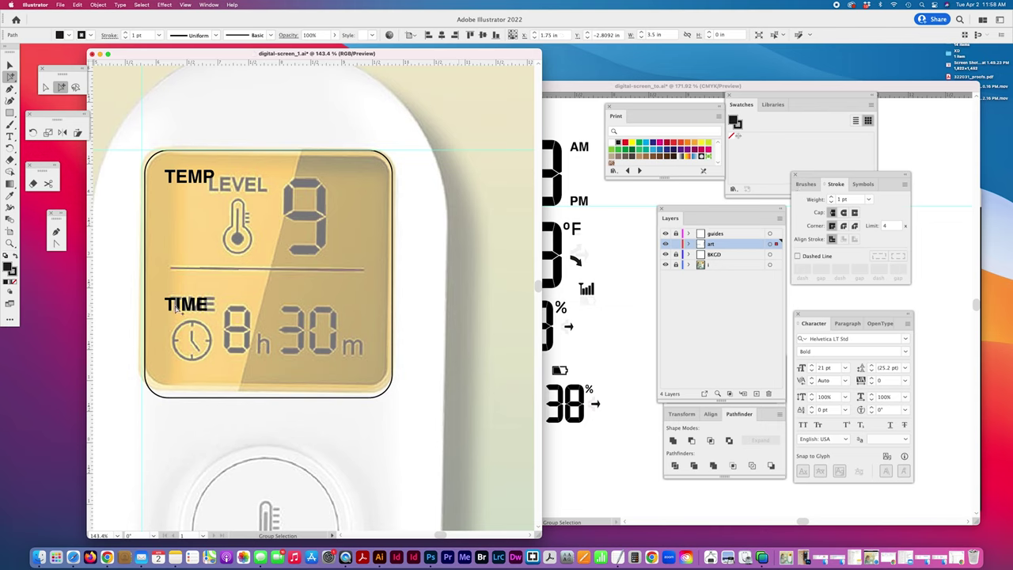
key("super+z")
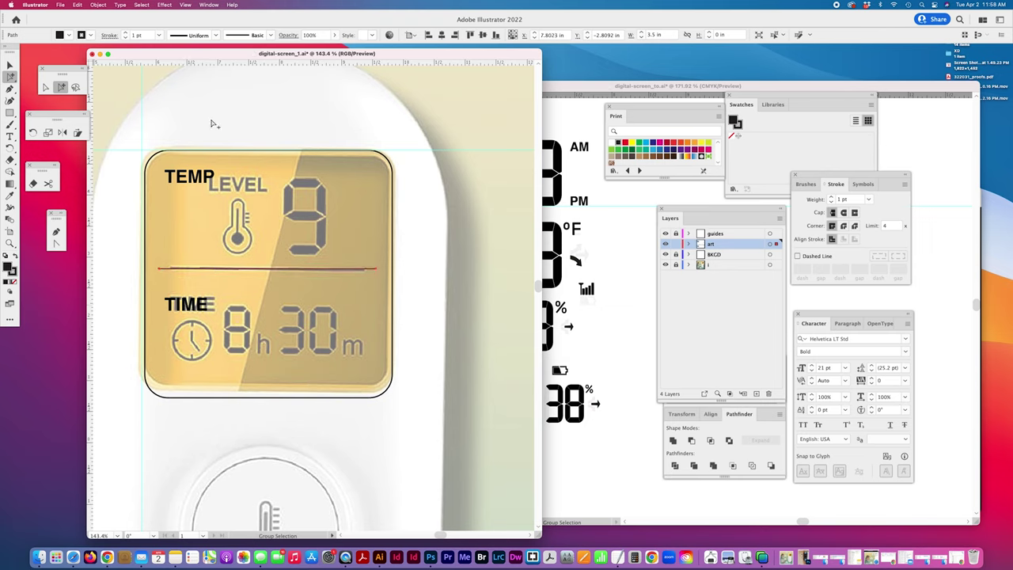
- Center the divider line horizontally on the rounded border as key object, temporarily placing the BKGD layer above the art layer
left_click(143, 252)
left_click_drag(735, 244, 736, 263)
left_click(154, 269)
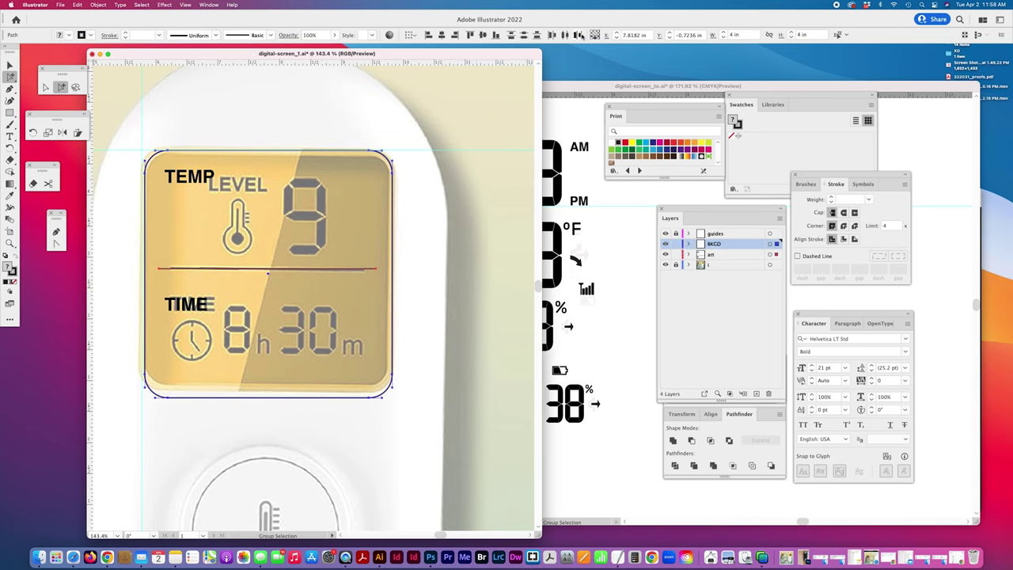
left_click(412, 37)
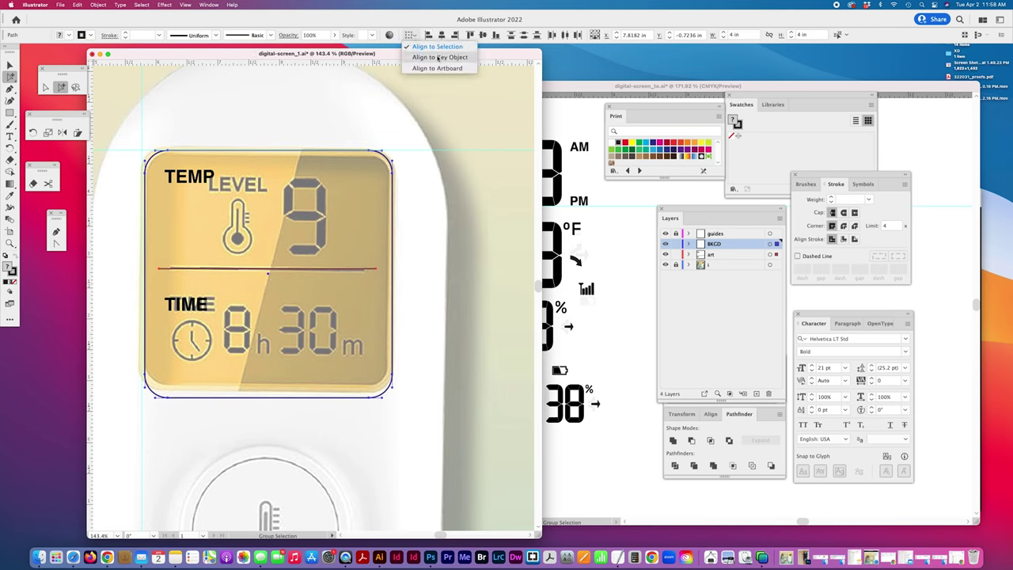
left_click(439, 57)
left_click(454, 35)
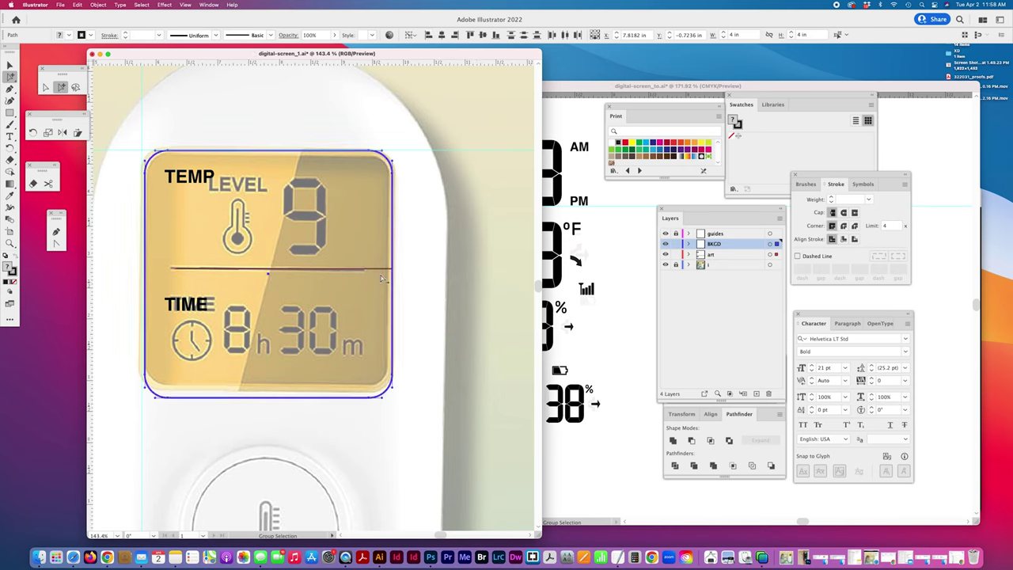
left_click(442, 35)
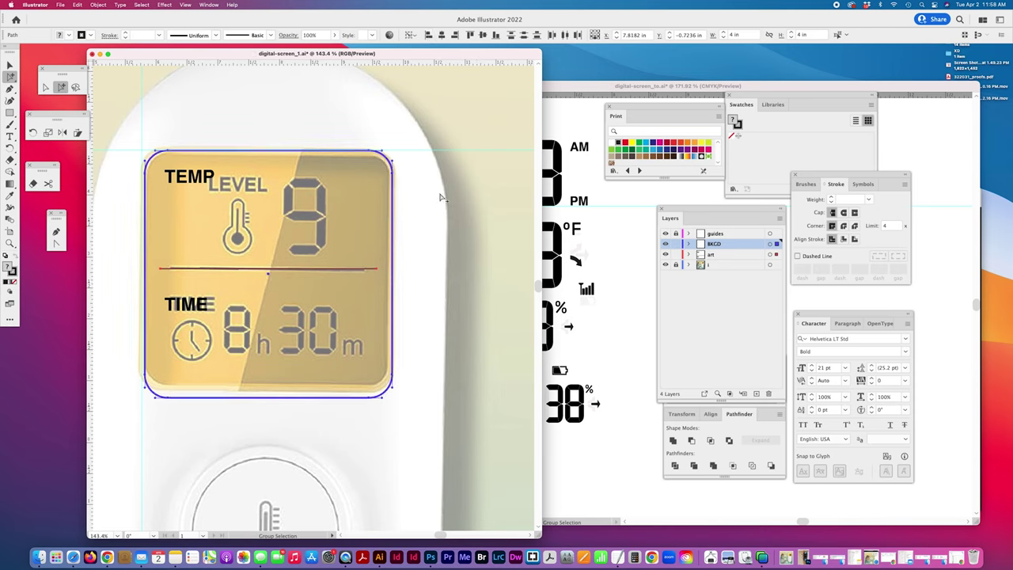
left_click(398, 277)
left_click_drag(748, 245, 747, 259)
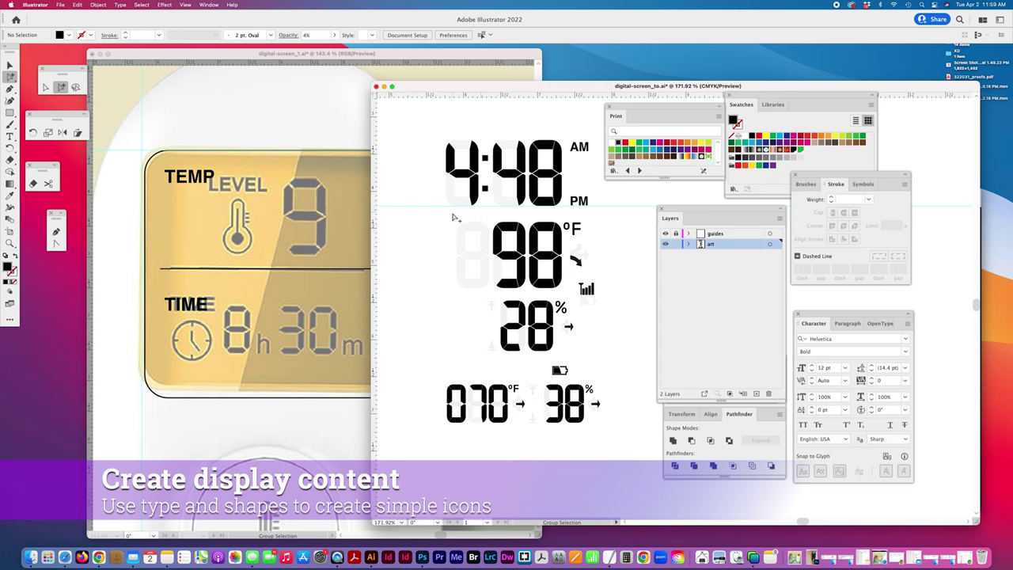
- Copy the 98°F reading from the other open document onto the art layer and place it over the reference's 9
left_click_drag(497, 218, 565, 298)
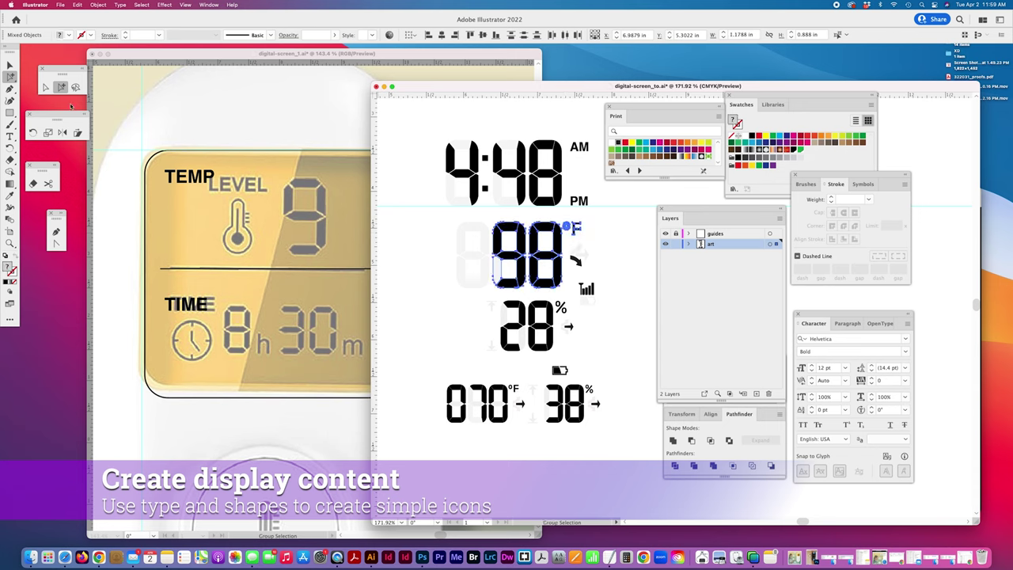
left_click(233, 99)
key("super+v")
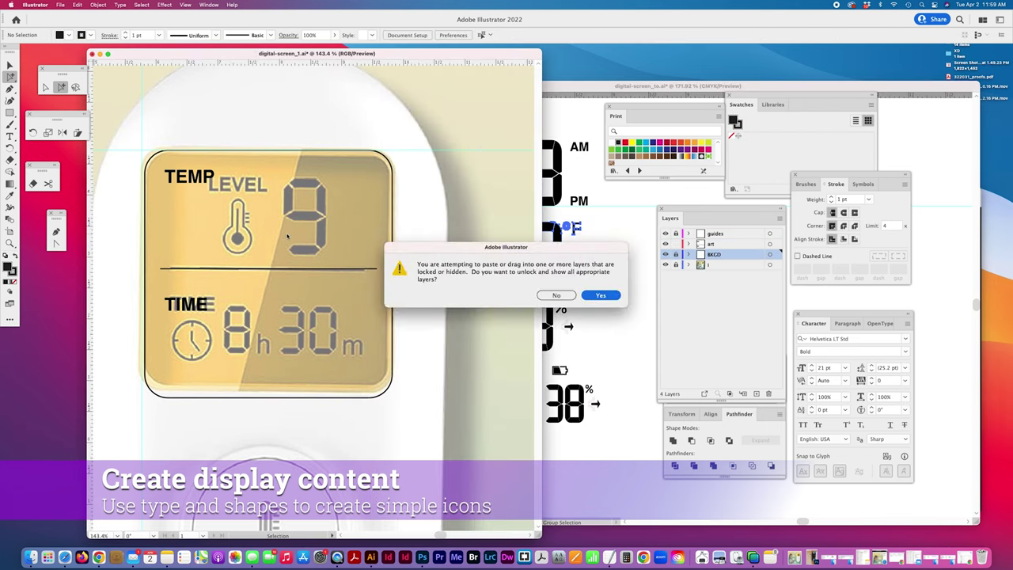
left_click(557, 295)
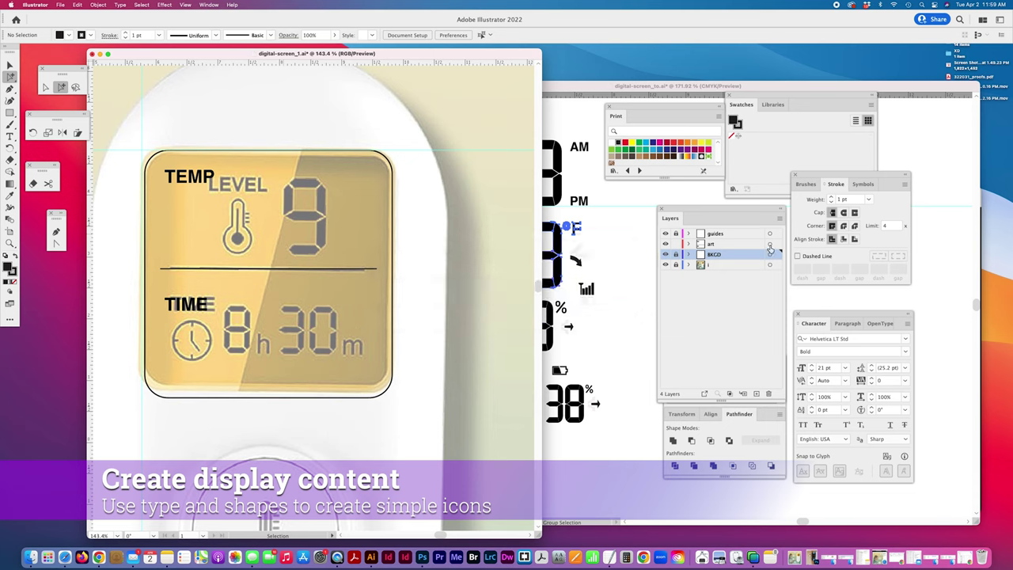
left_click(726, 244)
key("super+v")
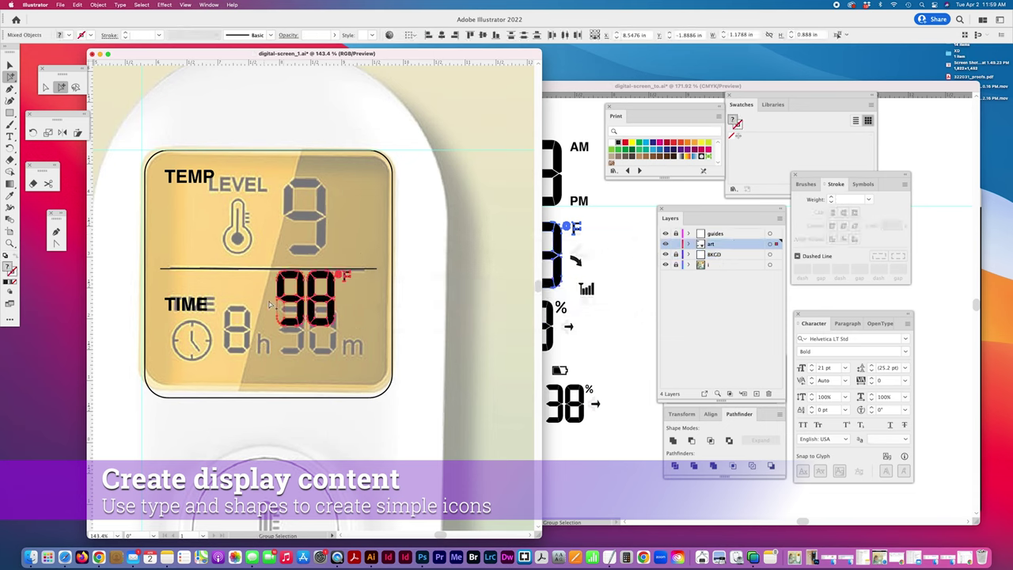
left_click_drag(327, 303, 313, 229)
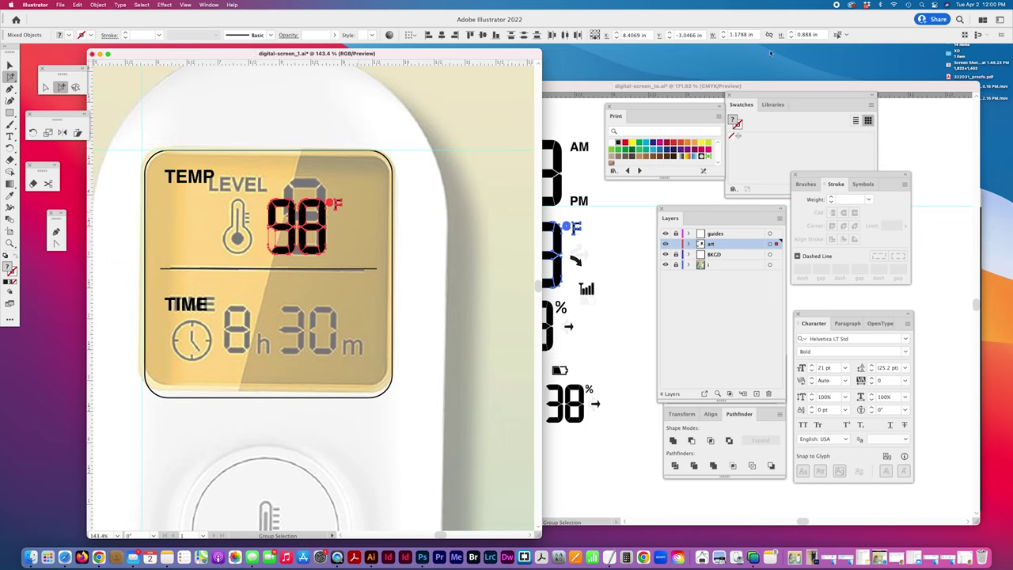
- Link width and height and scale the 98°F reading to 1.25 in high, after trying and undoing 1.5 in
left_click(822, 37)
left_click(769, 35)
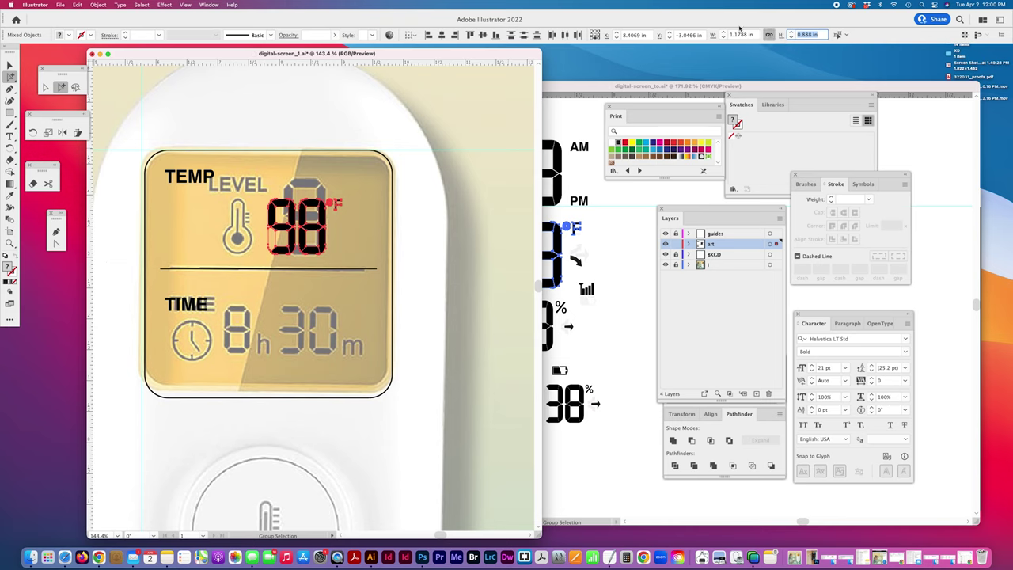
type("1.5")
key("Return")
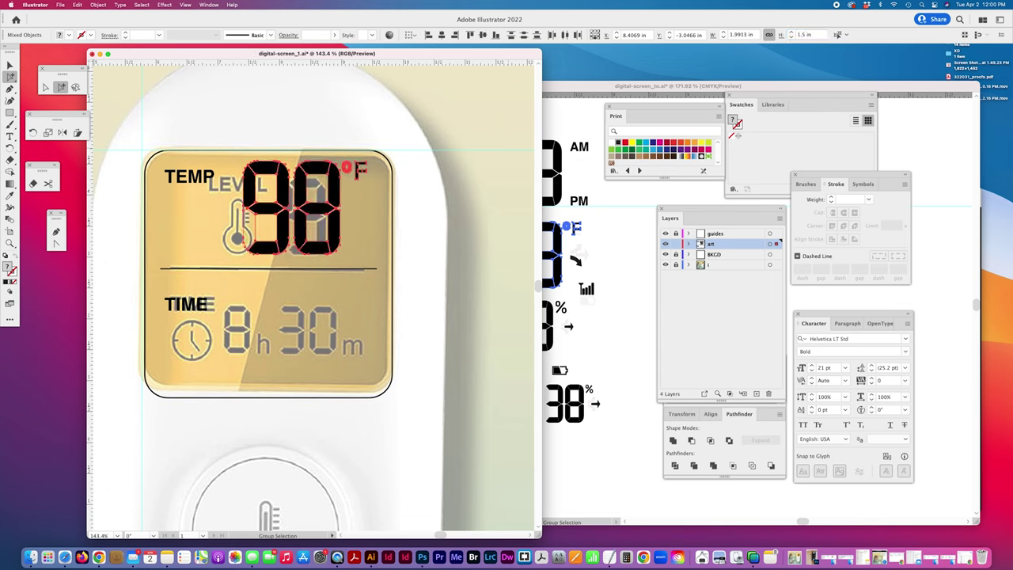
key("super+z")
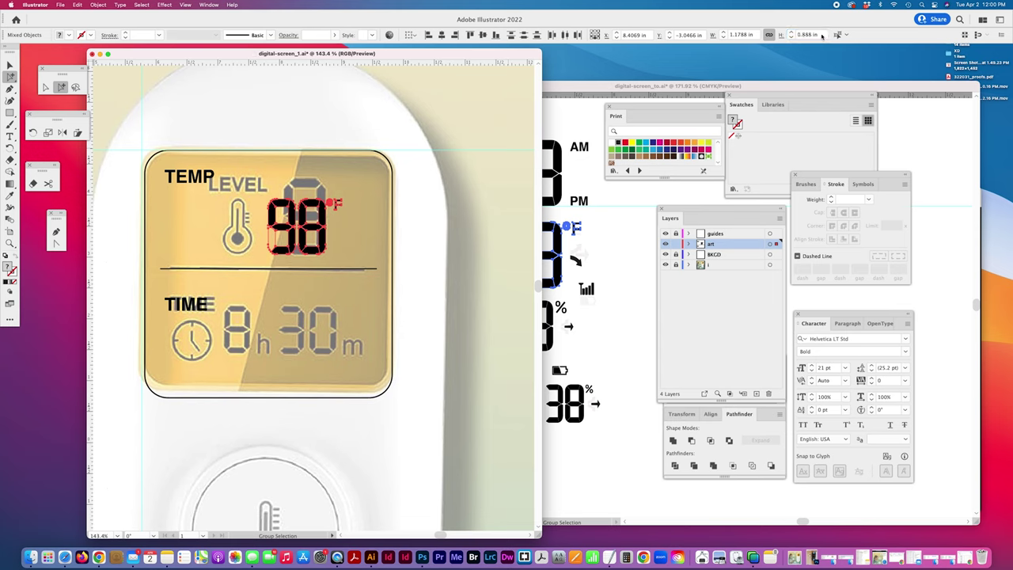
left_click(821, 35)
type("1.25")
key("Return")
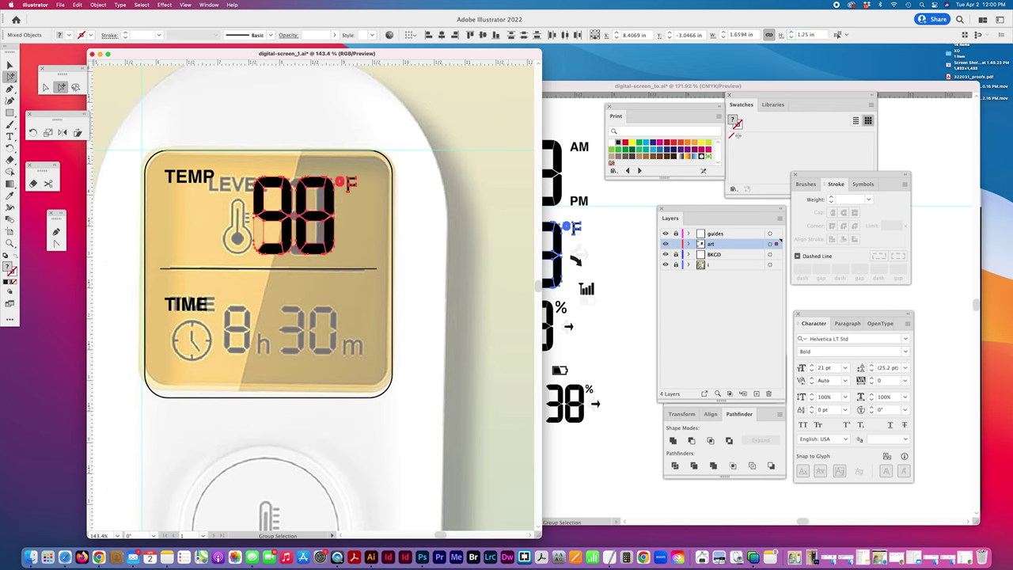
- Move the 98°F reading outward and align its right edge with the divider line's right end
mouse_move(337, 215)
left_mouse_down()
mouse_move(364, 209)
mouse_move(342, 215)
left_mouse_up()
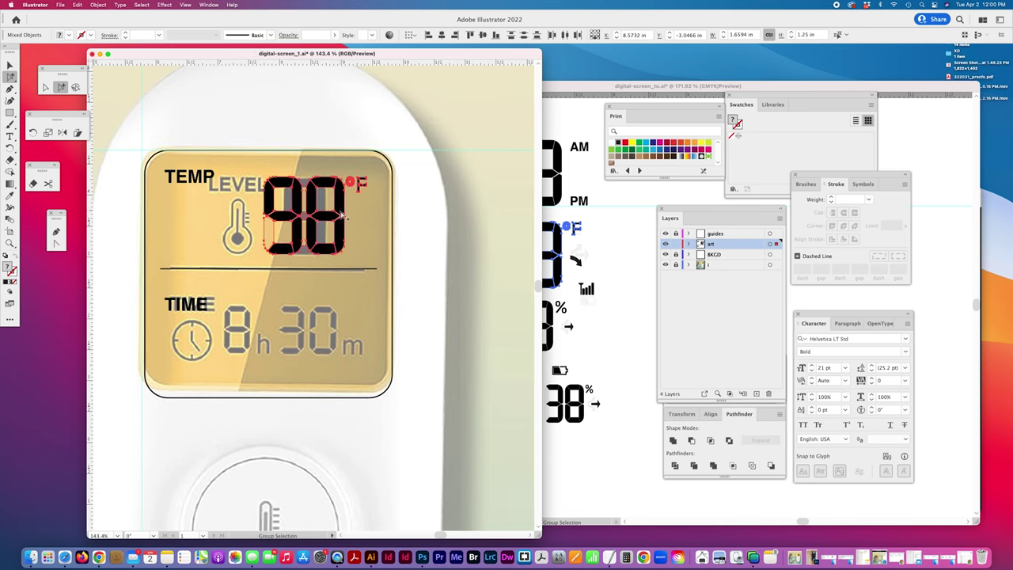
key("super+f")
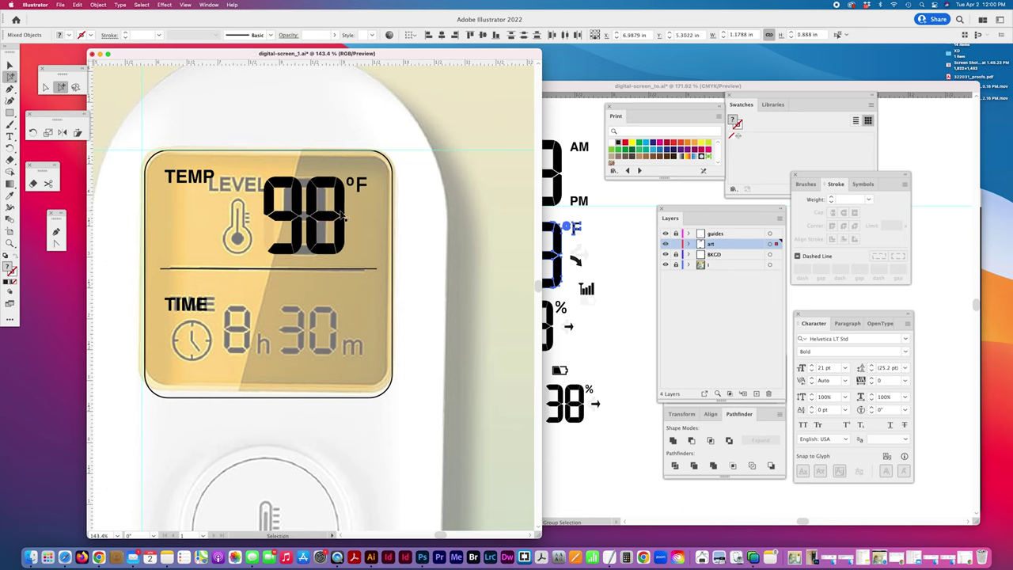
left_click(342, 215)
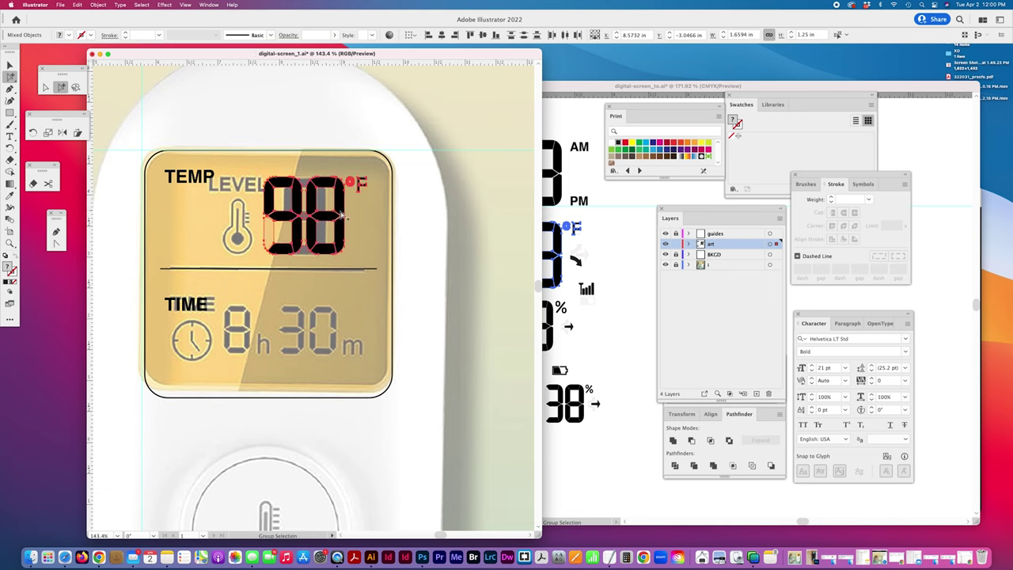
left_click(361, 269, "alt+shift")
left_click(448, 34)
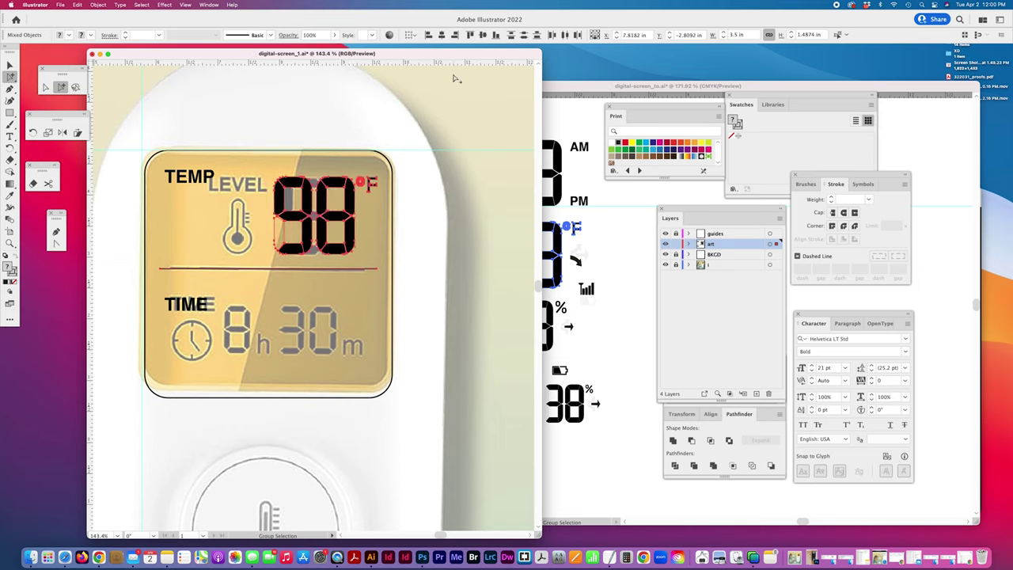
left_click(272, 234)
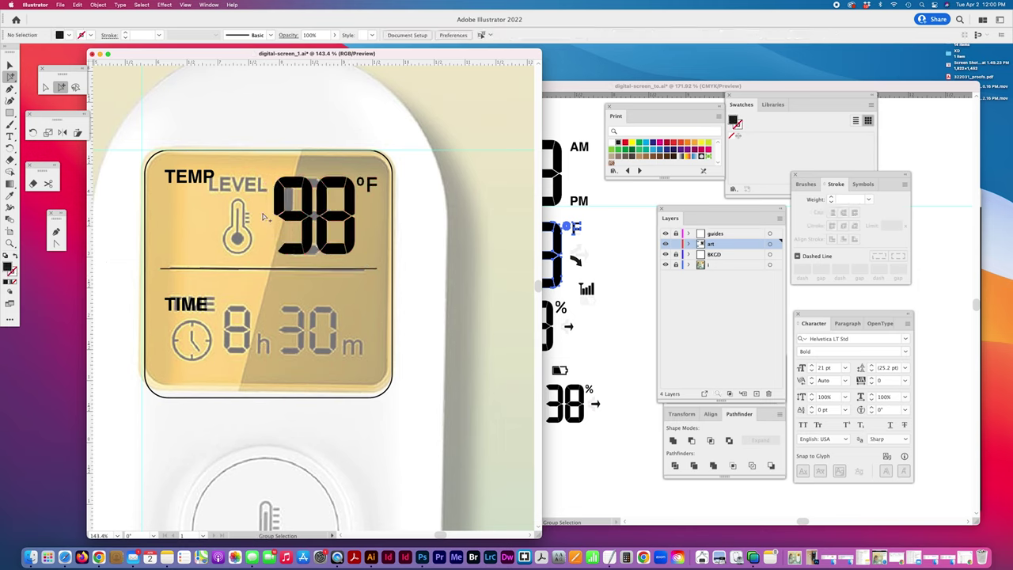
- Set the opacity of the first digit's upper-left vertical segment to 4% so the 9 reads as 3
left_click(46, 87)
left_click(280, 197)
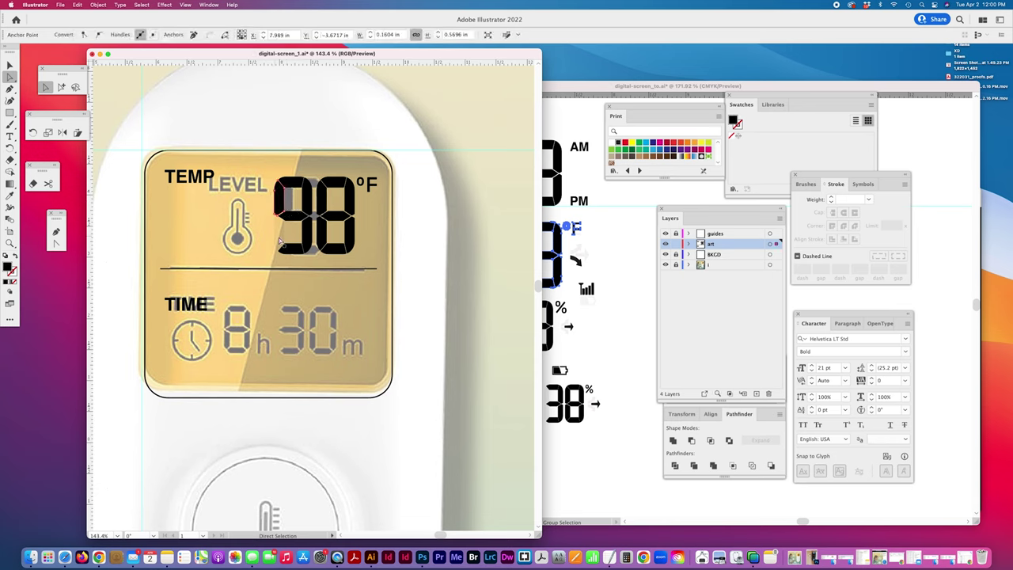
left_click(286, 240, "shift")
left_click_drag(296, 214, 264, 182)
left_click(61, 84)
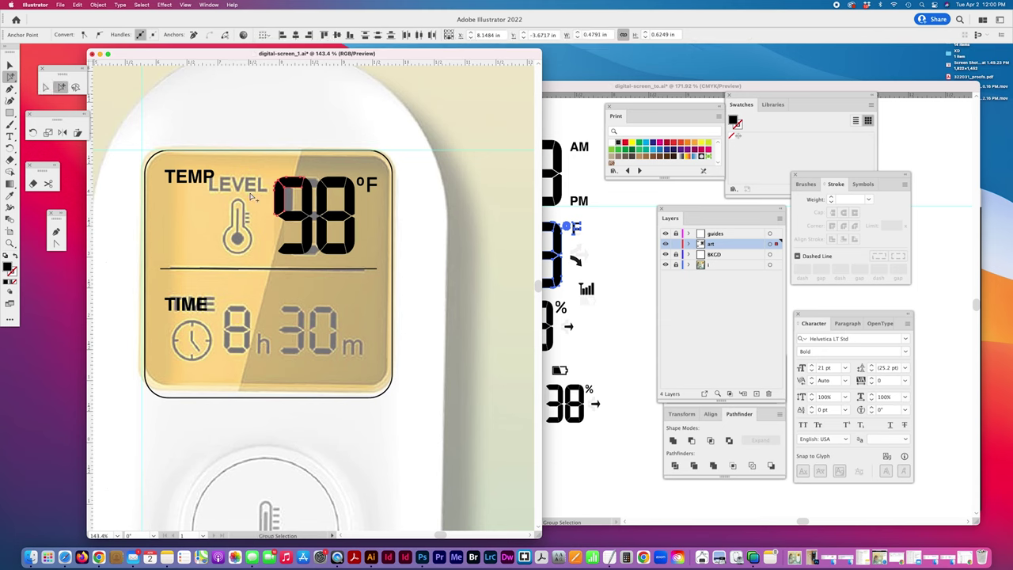
left_click(288, 198)
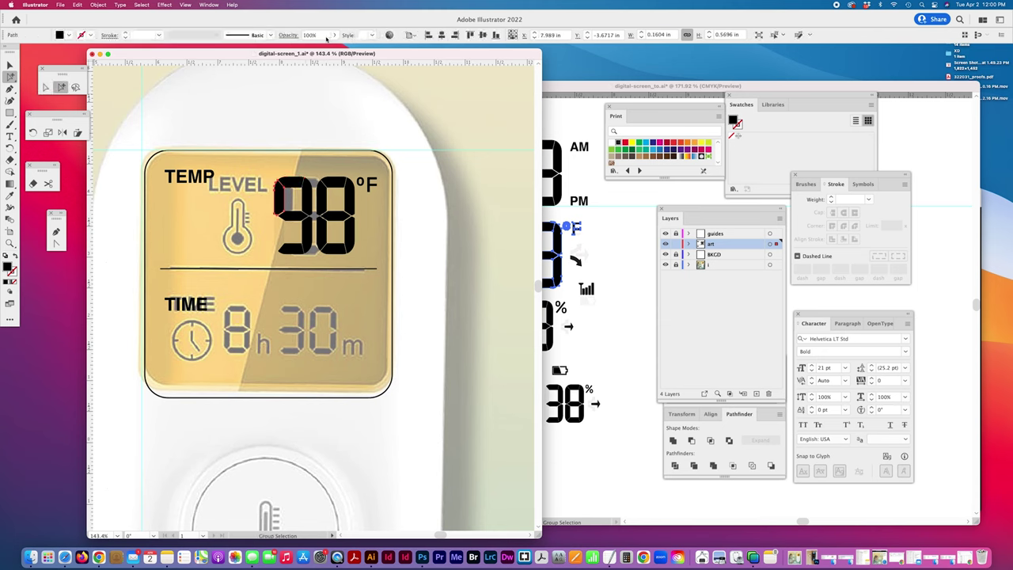
left_click(325, 35)
type("4")
key("Return")
left_click(406, 238)
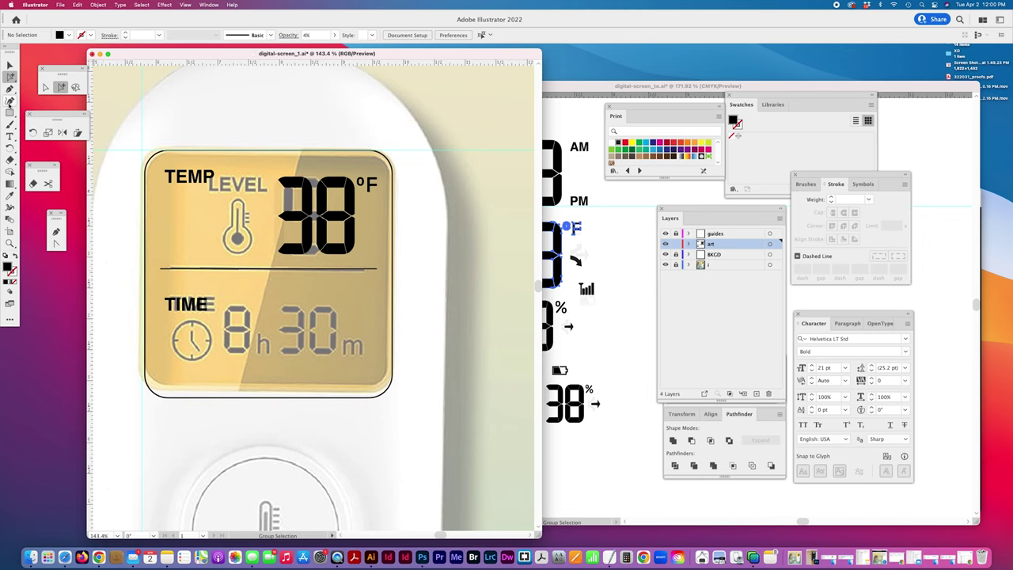
- Draw a circle about 0.5 in wide over the reference thermometer's bulb, with no fill and a 1 pt black stroke
left_click(10, 112)
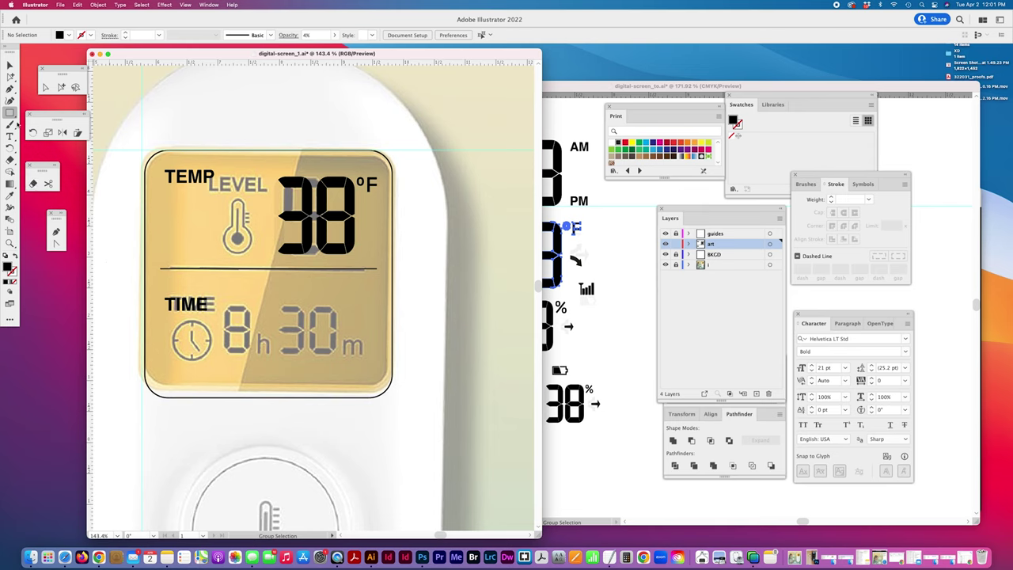
left_click_drag(10, 113, 54, 124)
left_click_drag(221, 224, 253, 251)
left_click(15, 271)
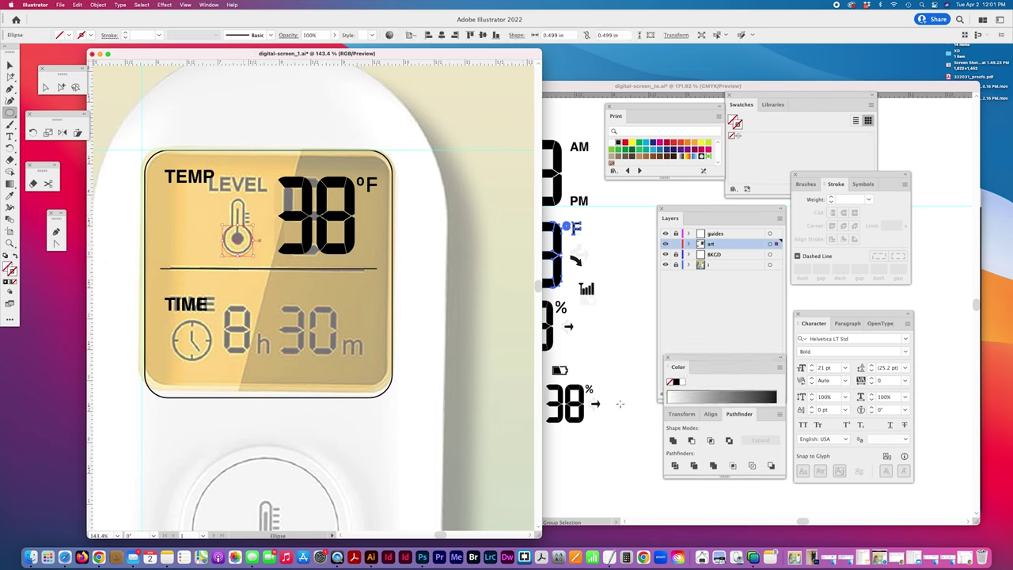
left_click(847, 201)
type("1")
key("Return")
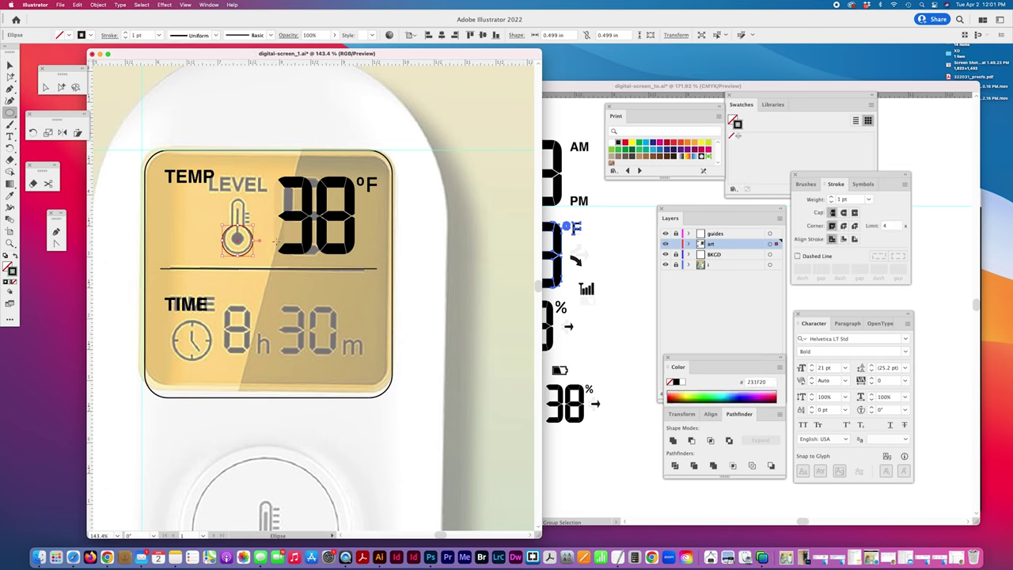
- Move and scale the circle to about 0.45 in wide so it matches the reference bulb's outline
key("v")
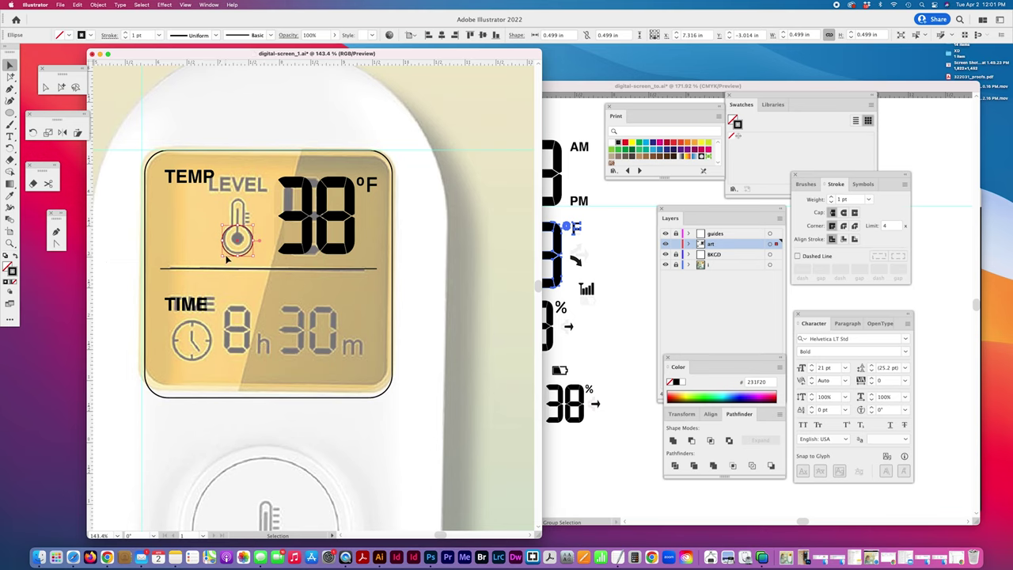
mouse_move(222, 255)
left_mouse_down()
mouse_move(260, 230)
mouse_move(248, 235)
mouse_move(262, 274)
mouse_move(303, 323)
left_mouse_up()
left_click(10, 243)
key("v")
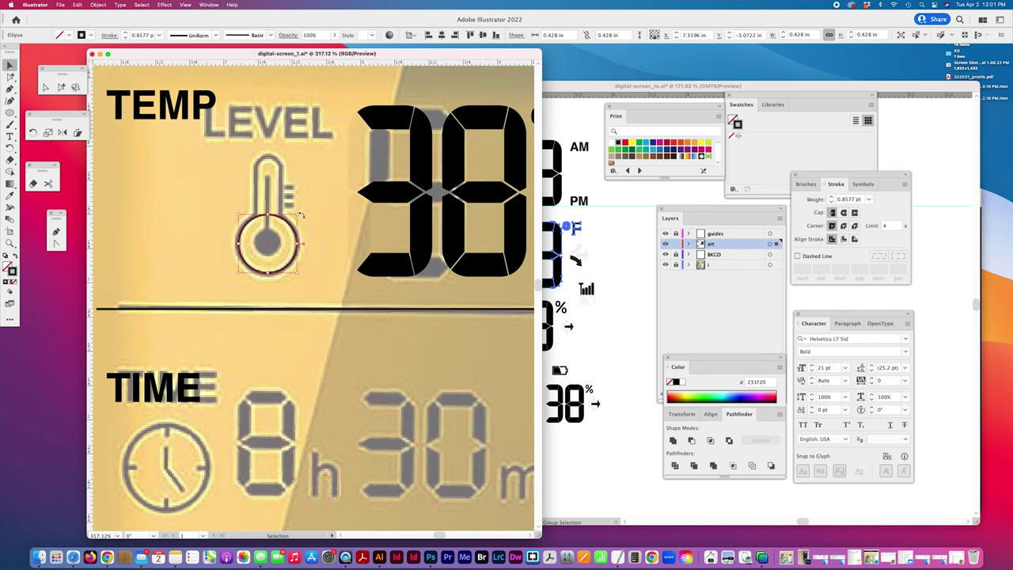
left_click_drag(297, 215, 302, 210)
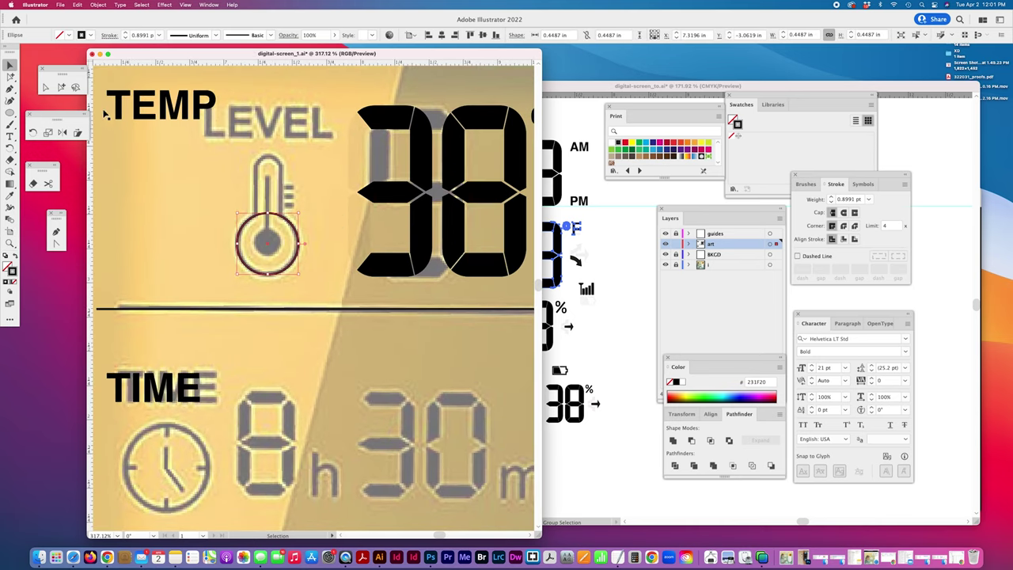
- Draw a rectangle about 0.19 in wide and 0.41 in high over the thermometer's stem, overlapping the bulb circle
left_click_drag(11, 113, 63, 119)
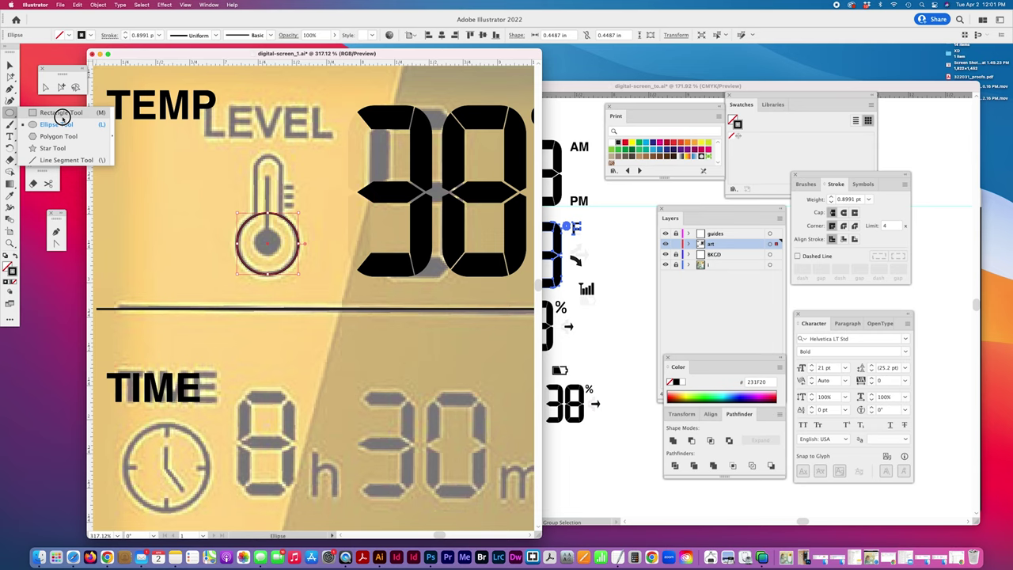
left_click_drag(63, 117, 241, 193)
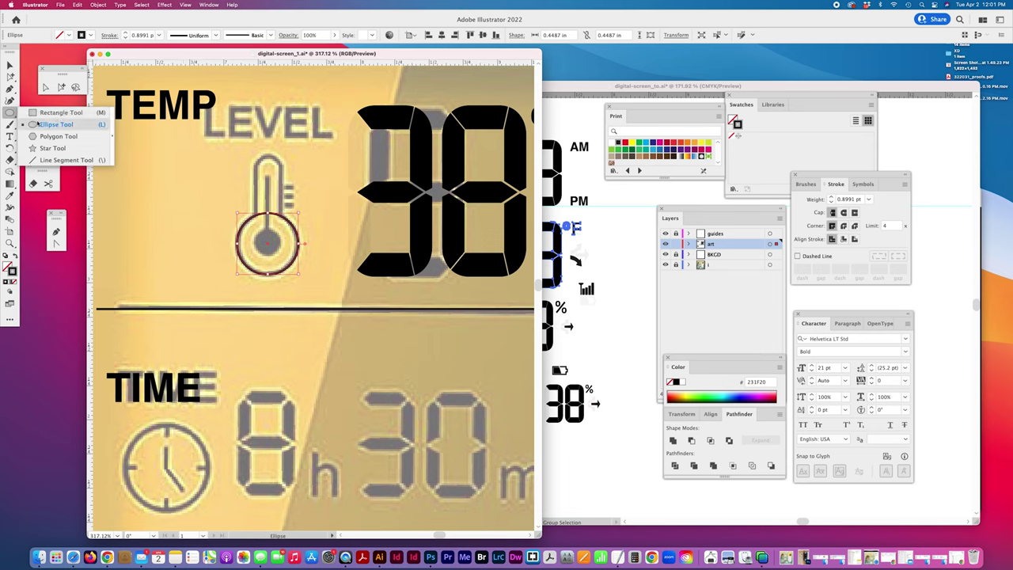
left_click_drag(37, 124, 30, 112)
left_click(61, 87)
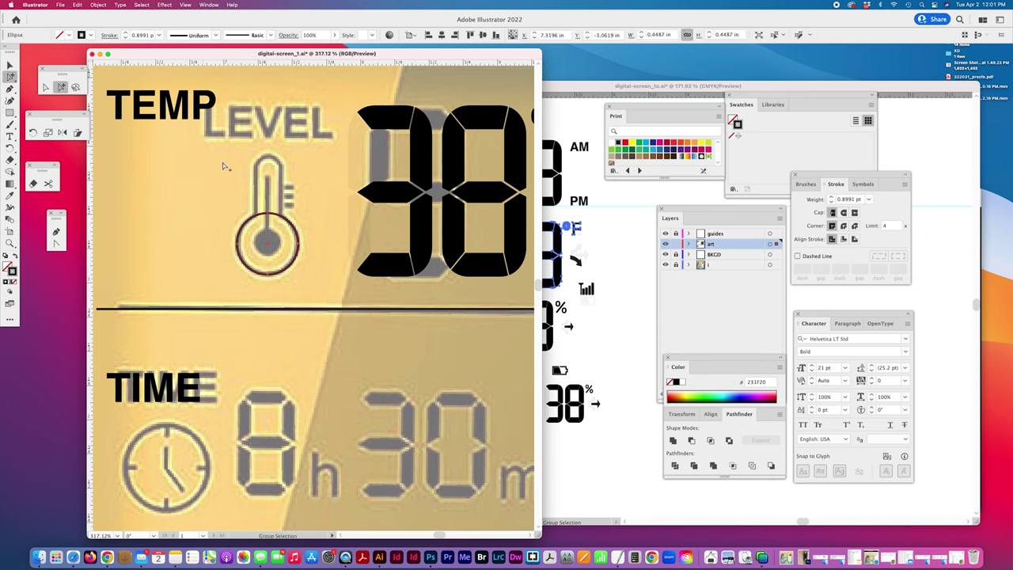
key("m")
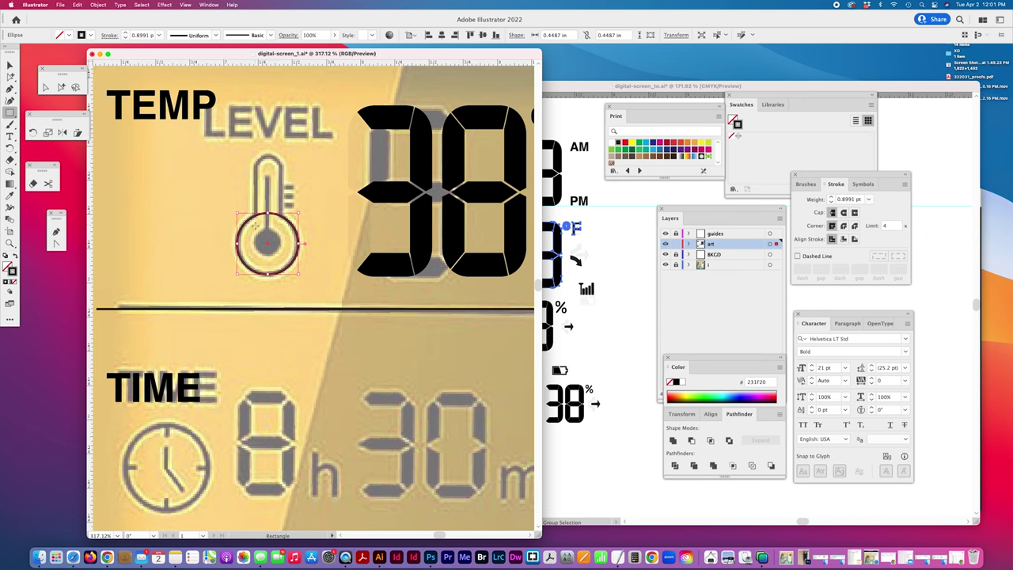
left_click_drag(256, 227, 281, 171)
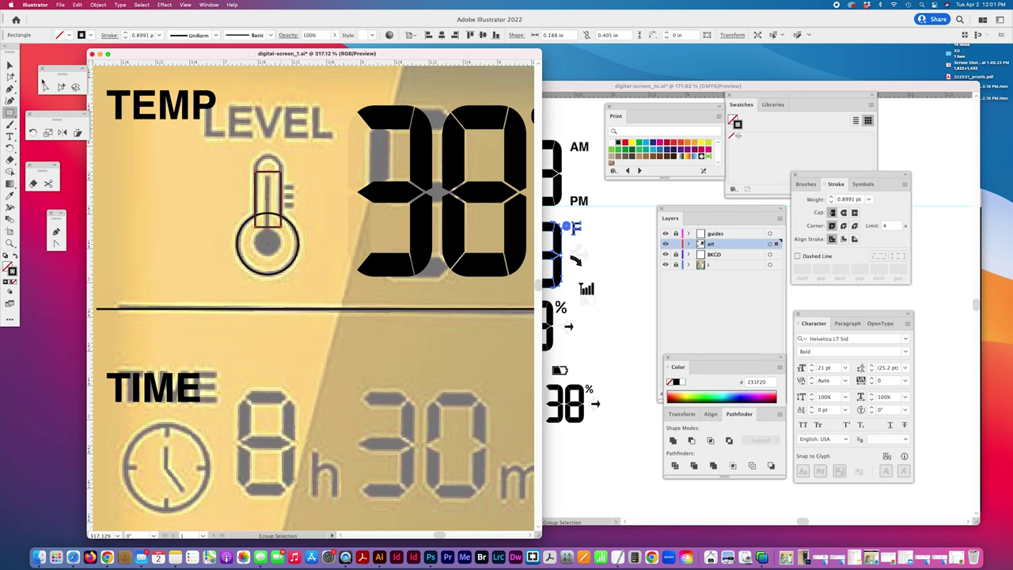
- Try a width of 1.5 in on the stem rectangle with its proportions linked, and undo it
left_click(61, 86)
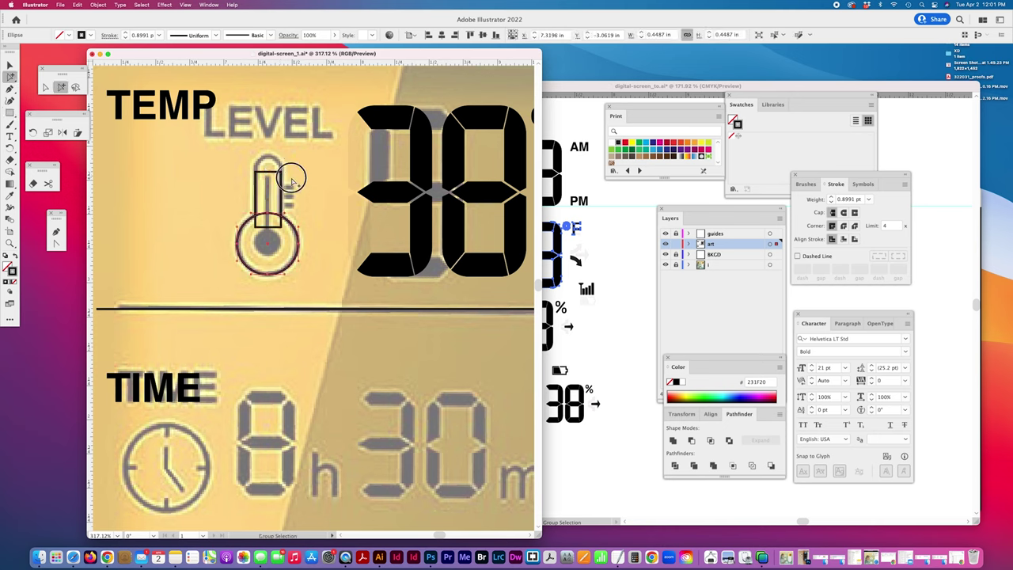
left_click(669, 37)
type("1.5")
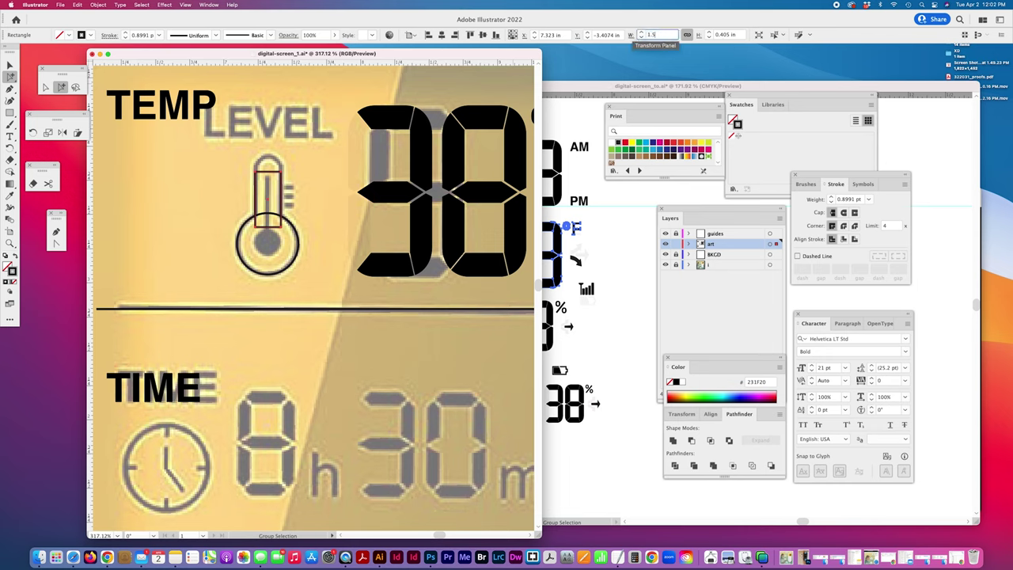
key("Tab")
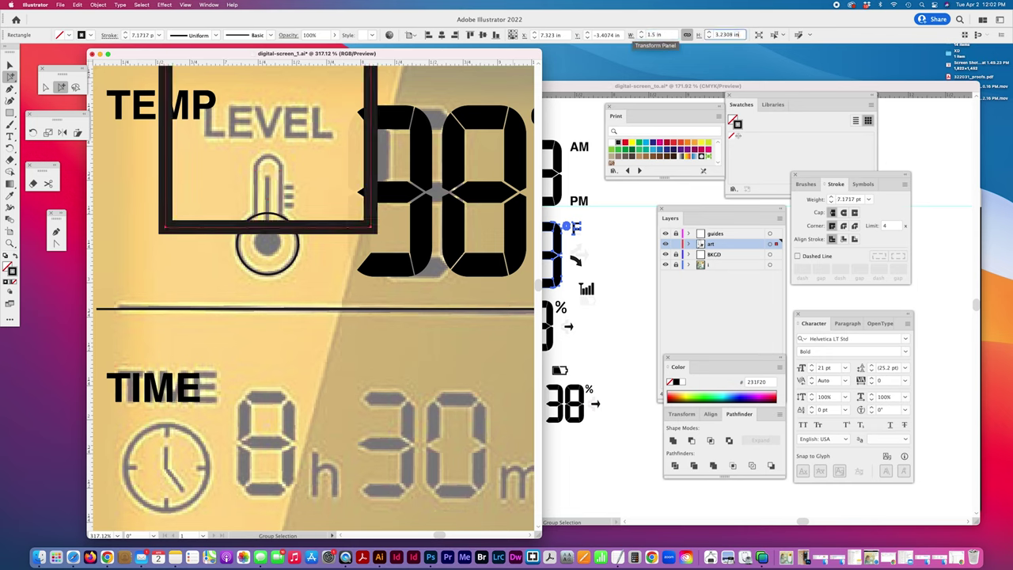
key("super+z")
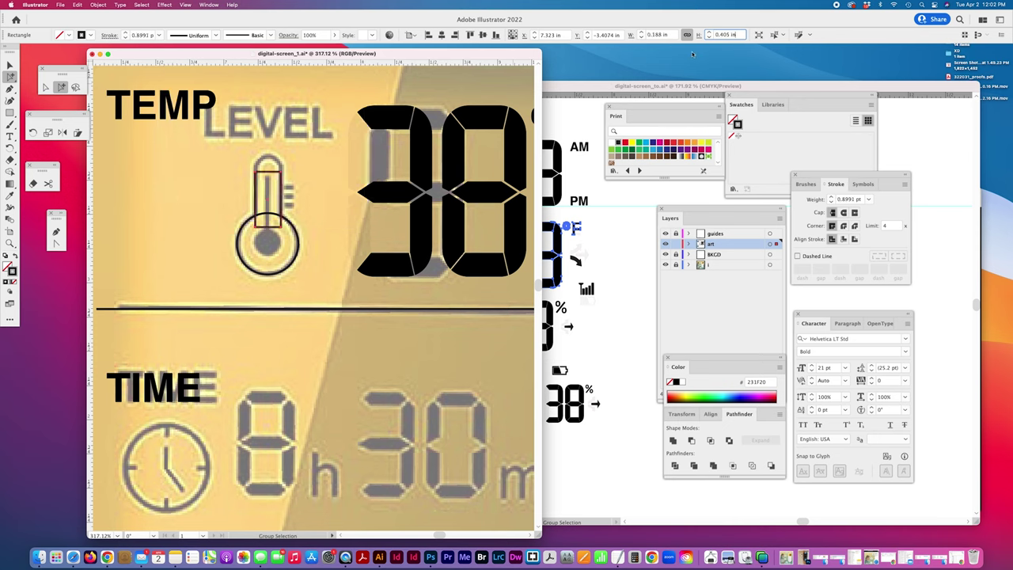
- Unlink the stem rectangle's width and height and set its width to 0.15 in
left_click(686, 35)
left_click_drag(655, 36, 704, 45)
type("0.15")
key("Return")
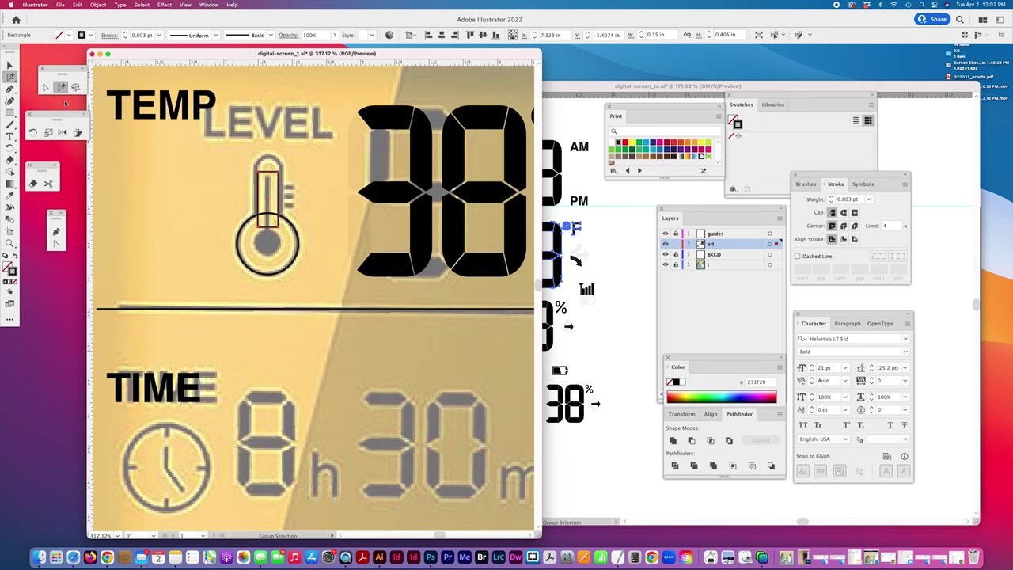
- Draw a small circle about 0.13 in wide beside the stem rectangle and link its width and height
left_click(11, 113)
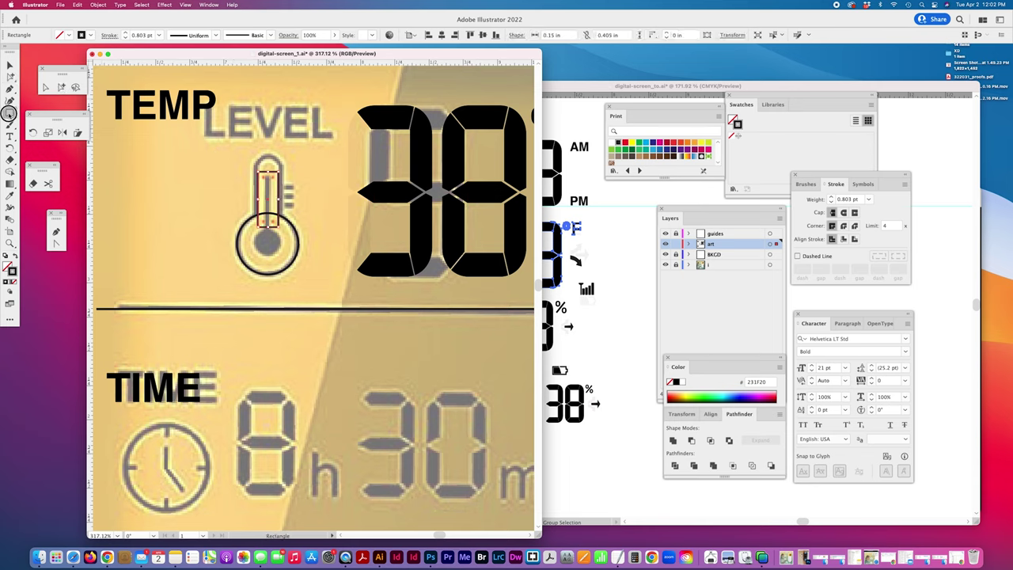
left_click_drag(14, 115, 53, 125)
left_click_drag(223, 167, 240, 184)
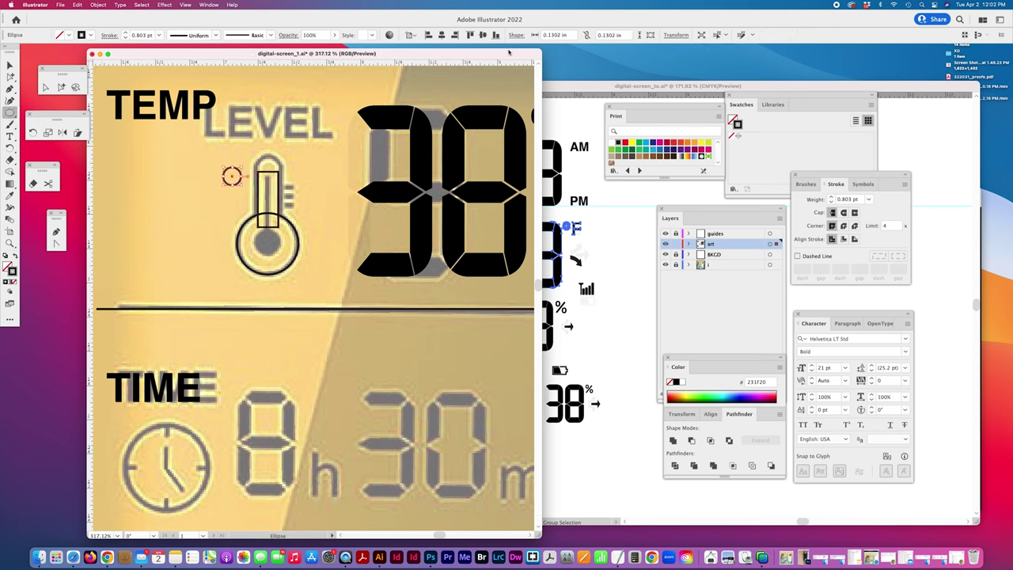
left_click_drag(571, 35, 515, 32)
left_click(585, 36)
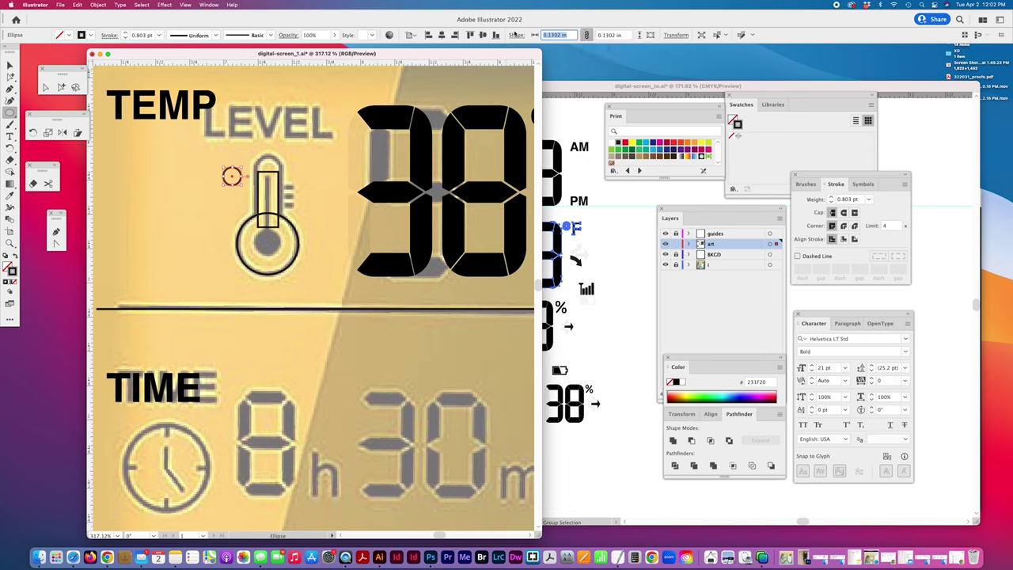
- Try a width of 1.5 in on the small circle, and undo the resize
type("1.5")
key("Return")
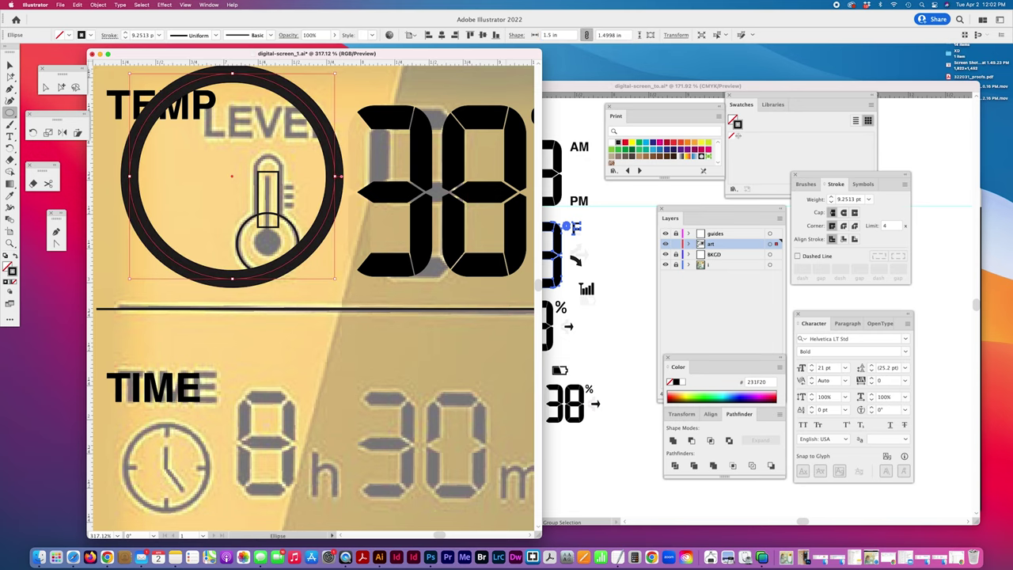
key("super+z")
- Set the small circle's linked width and height to 0.15 in
left_click_drag(571, 35, 485, 34)
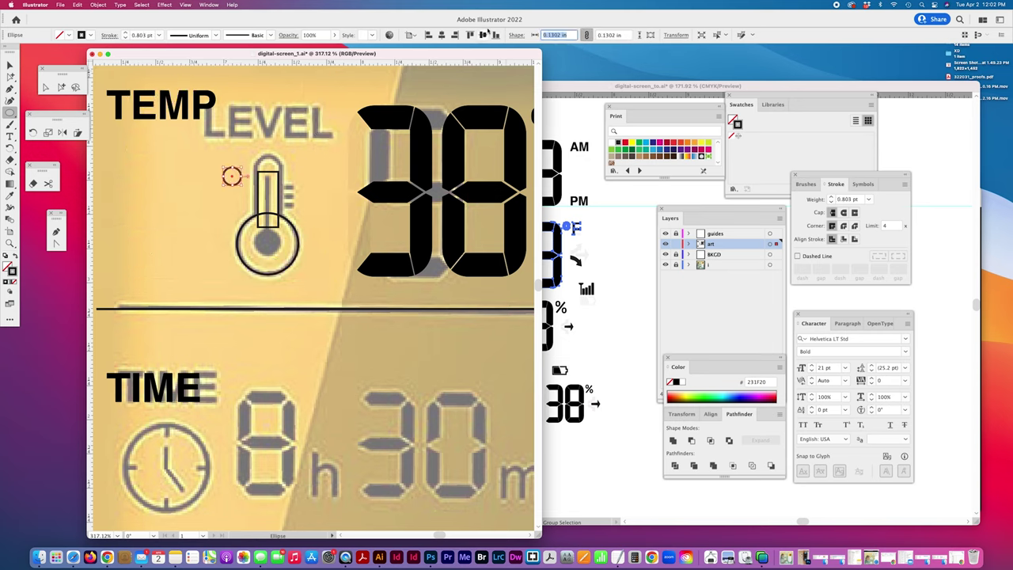
type(".15")
key("Return")
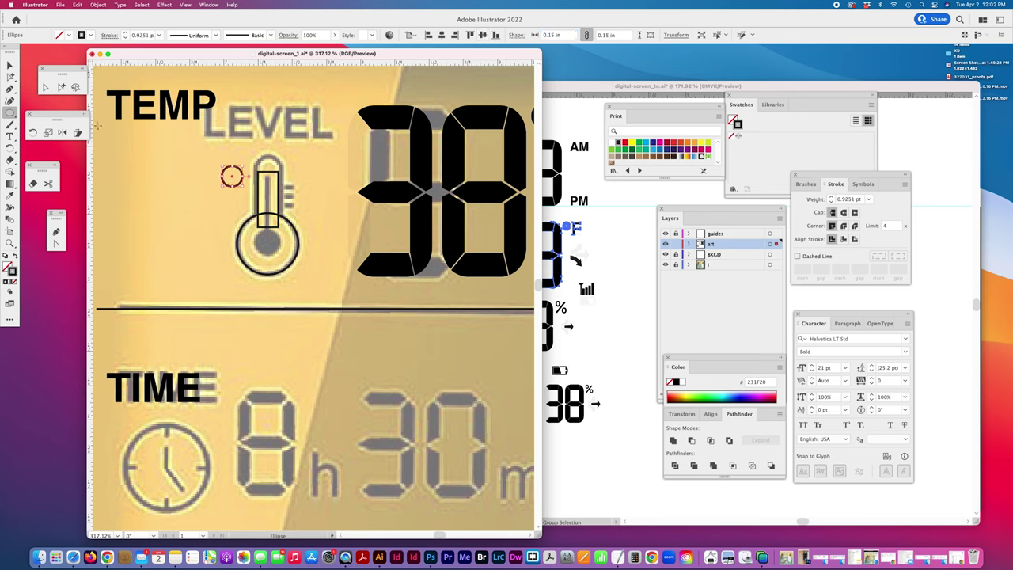
- Align the small circle with the stem rectangle at their left and top edges
left_click(60, 87)
left_click_drag(233, 177, 304, 187)
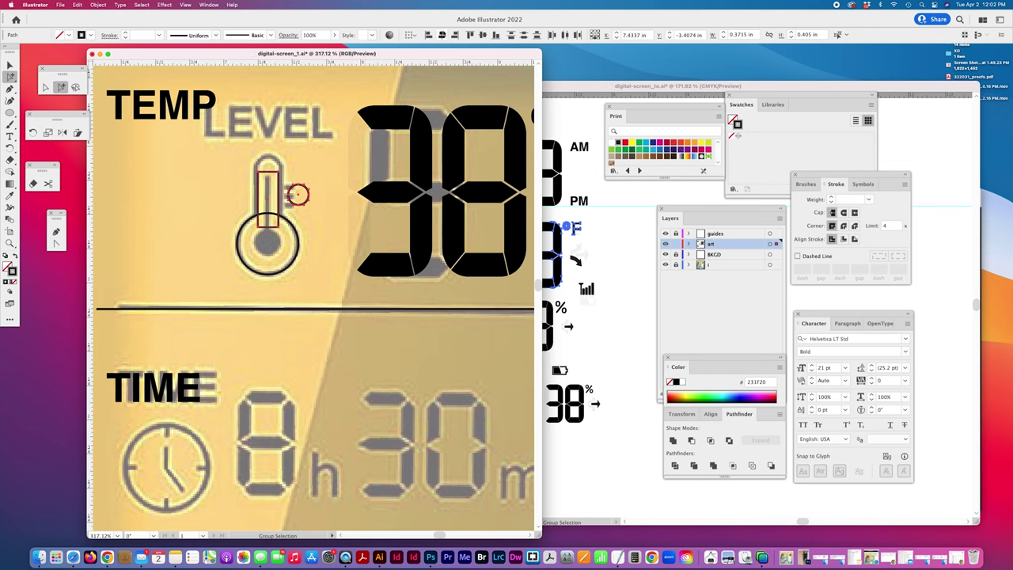
left_click(429, 35)
left_click(470, 35)
left_click(309, 182)
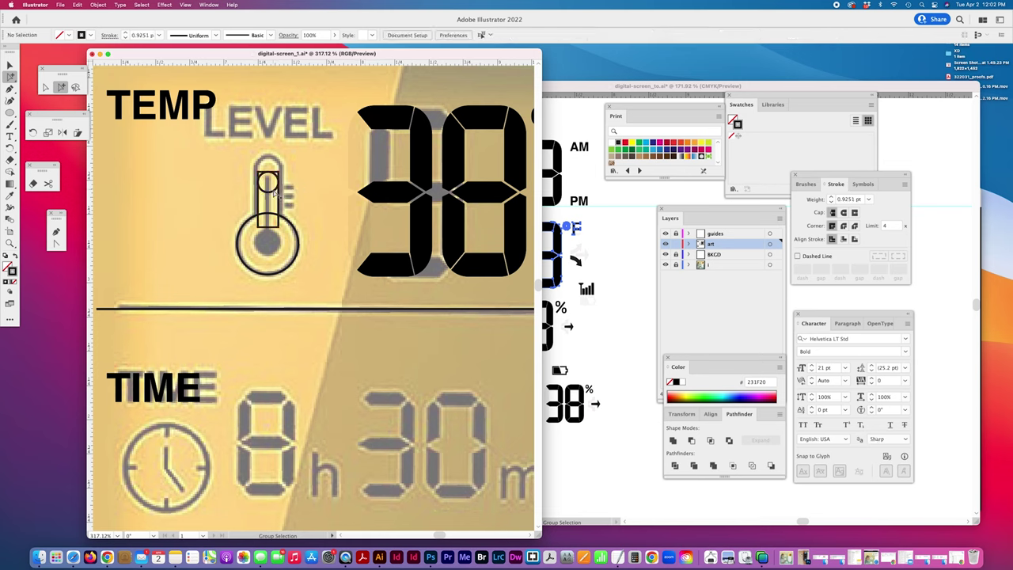
- Set the keyboard increment to 0.075 in and move the small circle up by that amount, centring it on the stem's top edge
left_click(274, 188)
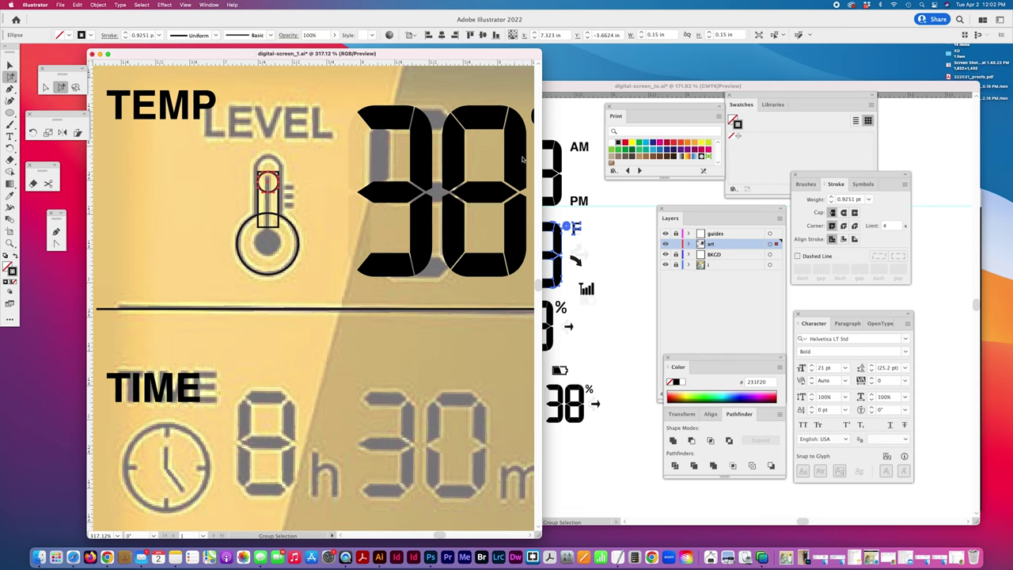
key("super+k")
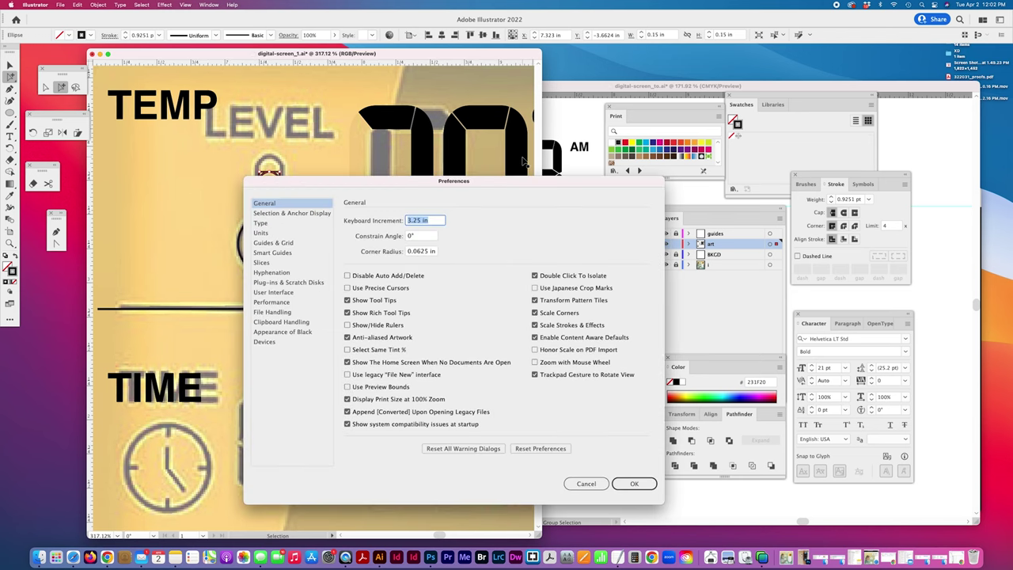
type(".07")
key("Return")
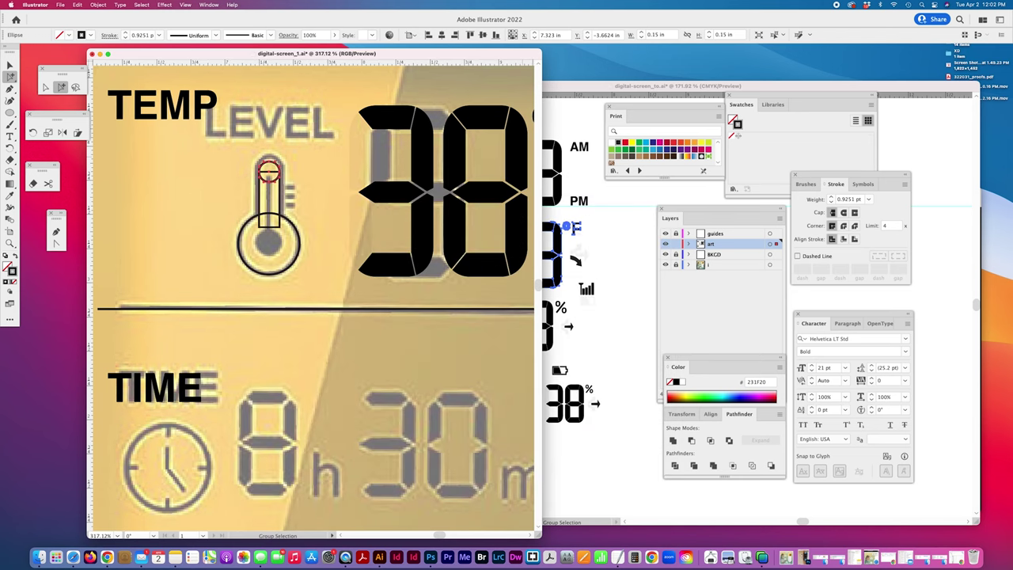
- Try deleting the small circle's bottom anchor point to leave only an upper arc on the stem, and undo it
left_click(46, 85)
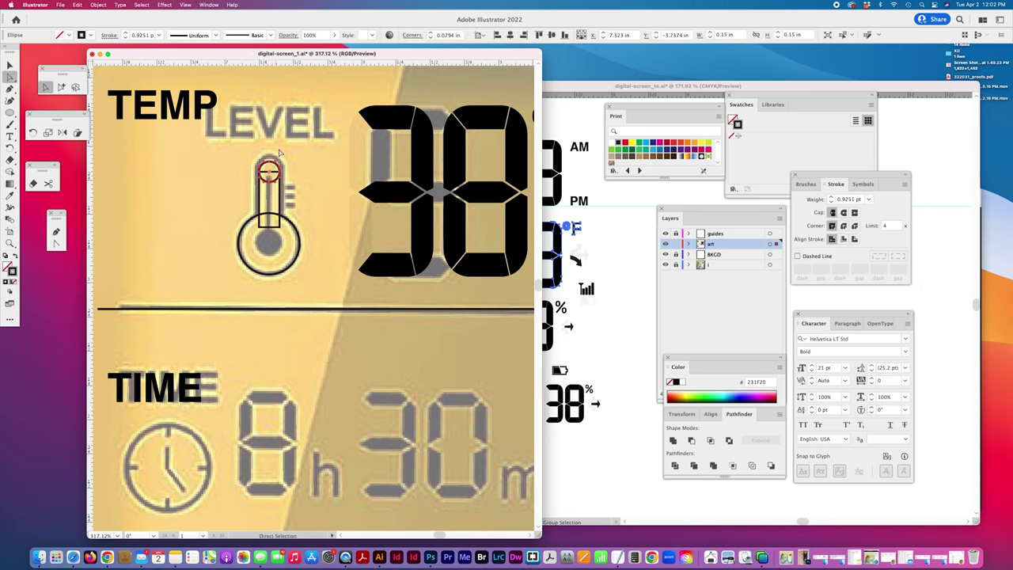
left_click(270, 182)
key("Delete")
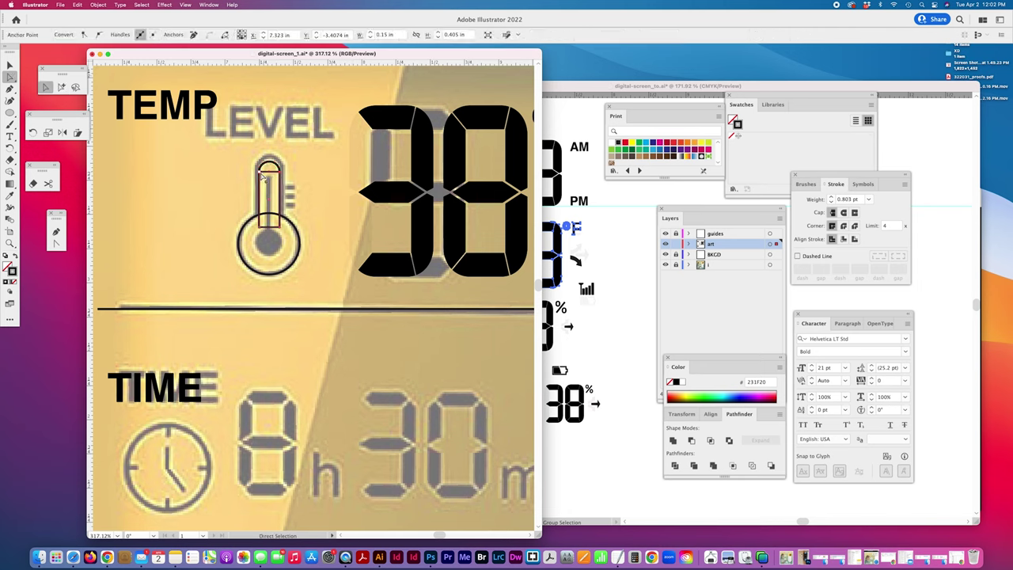
left_click(259, 172)
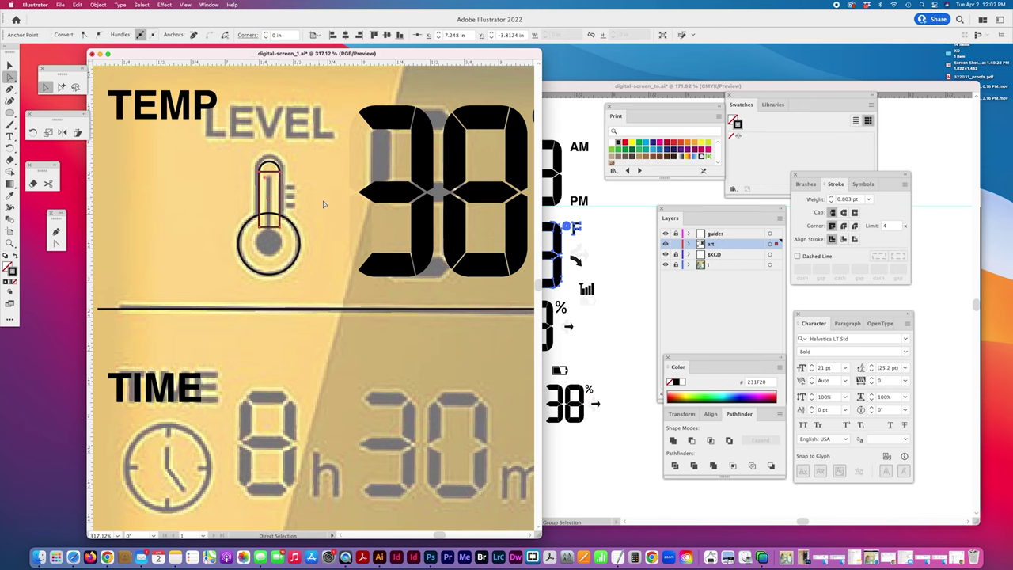
key("super+z")
left_click(224, 166)
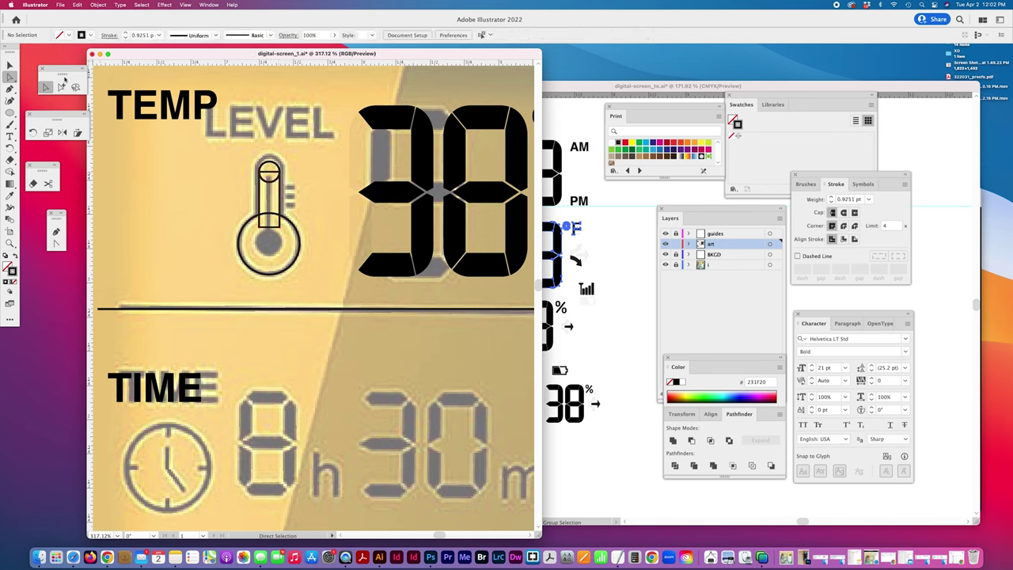
- Select the bulb circle, stem rectangle and small circle and unite them into one thermometer outline
left_click(61, 86)
left_click(284, 269)
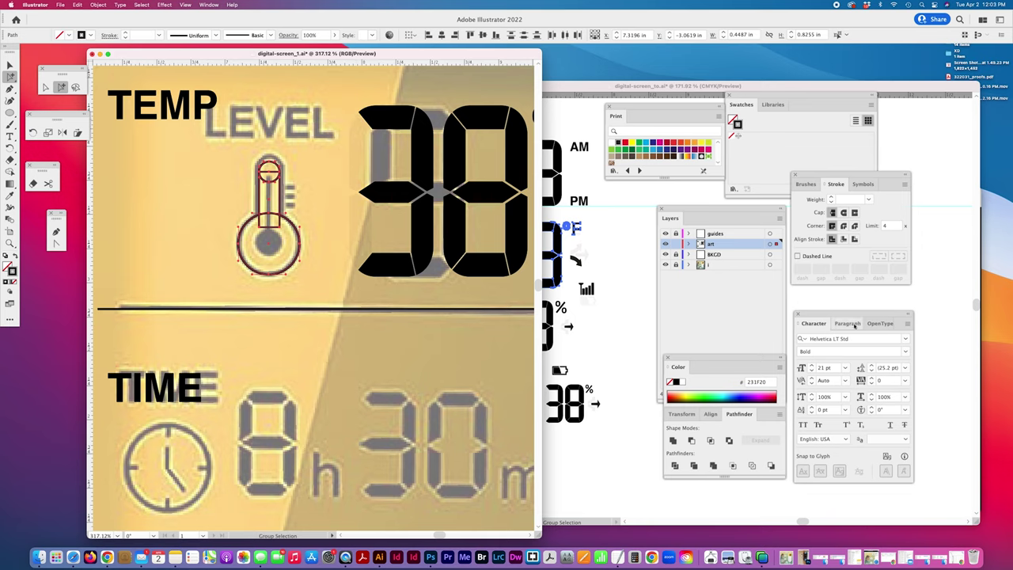
left_click(205, 5)
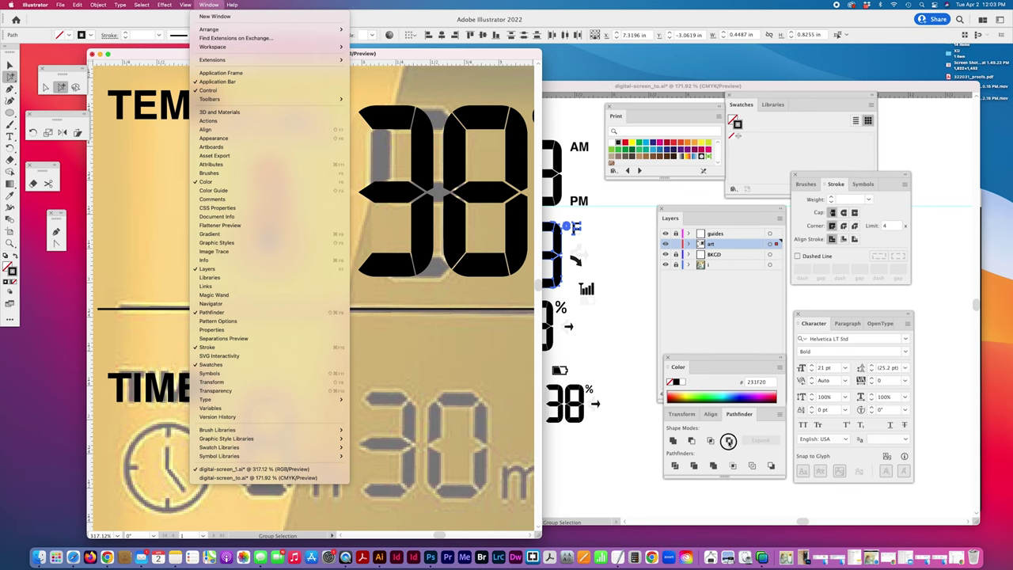
left_click(728, 441)
left_click(676, 441)
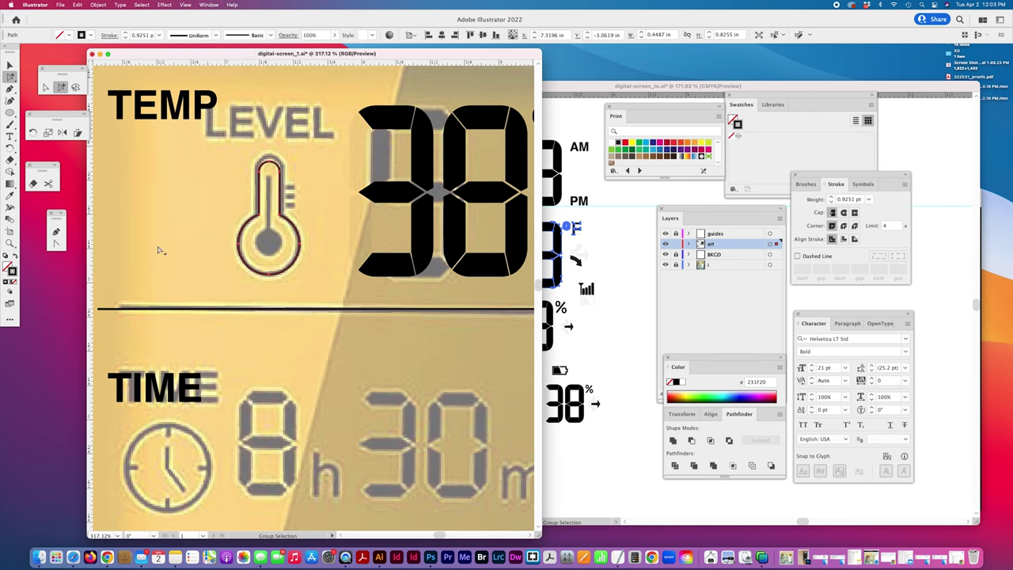
- Draw a circle about 0.19 in wide with black fill and no stroke, and centre it by eye inside the thermometer's bulb
left_click(9, 112)
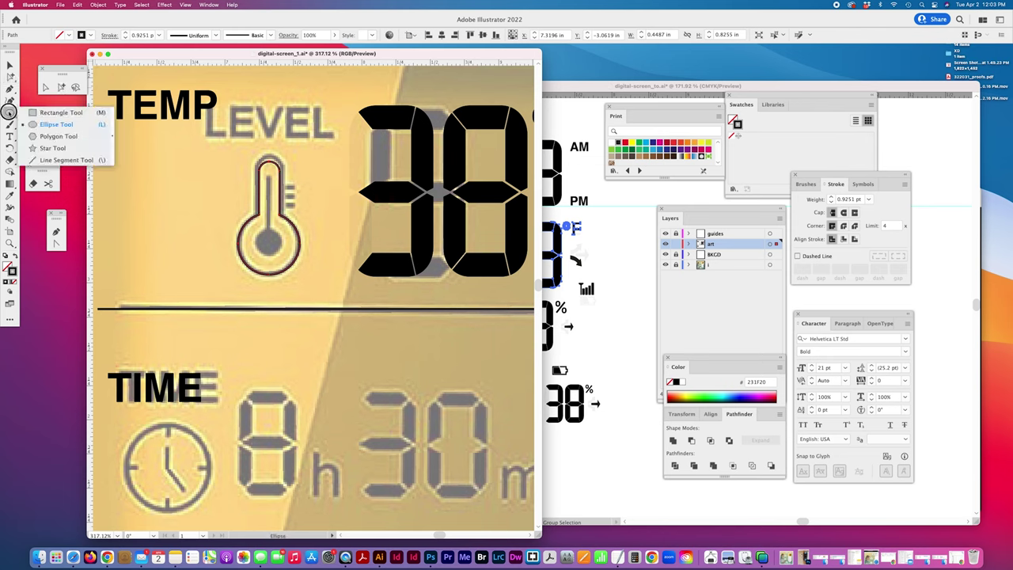
left_click_drag(255, 231, 283, 258)
left_click(61, 87)
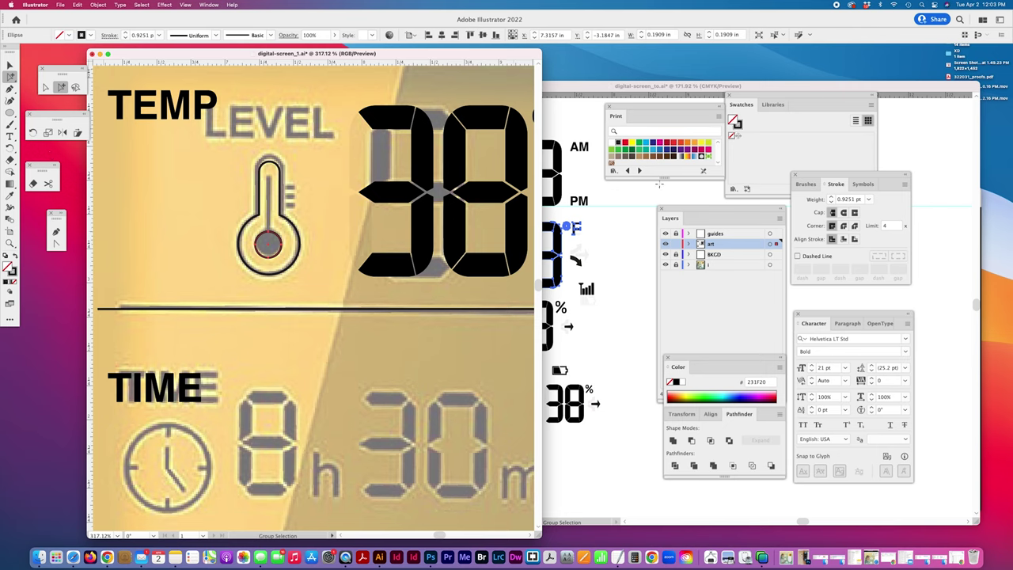
left_click(617, 143)
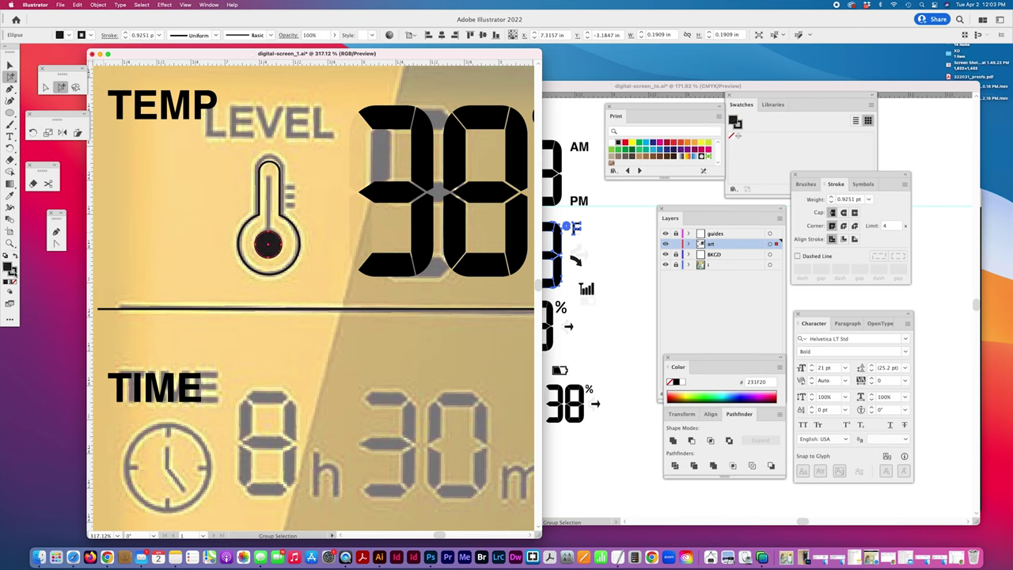
left_click(14, 281)
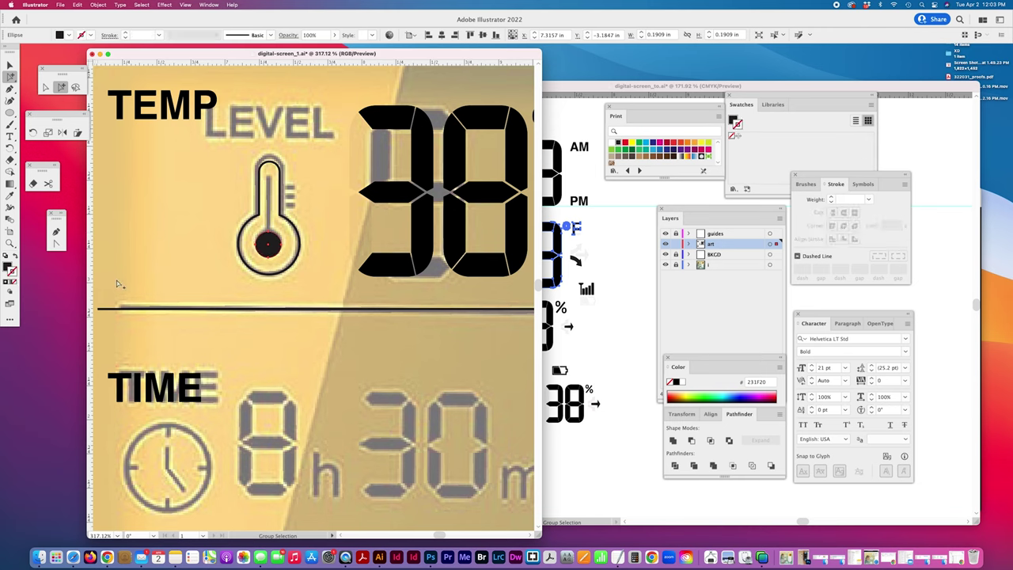
left_click(297, 285)
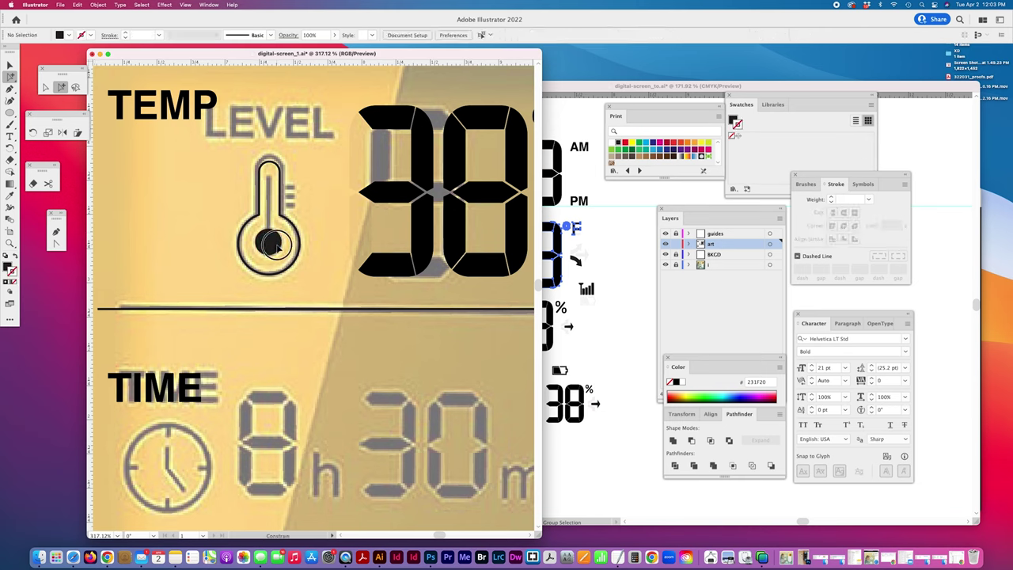
left_click(277, 246)
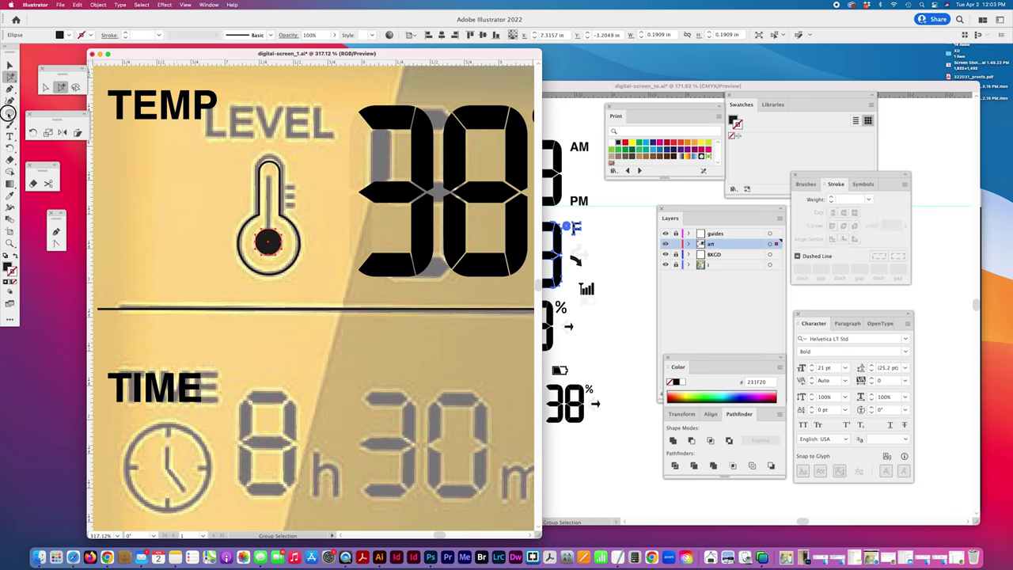
- Draw a thin vertical rectangle about 0.02 by 0.47 in inside the thermometer's stem, running down into the black bulb circle
left_click(10, 113)
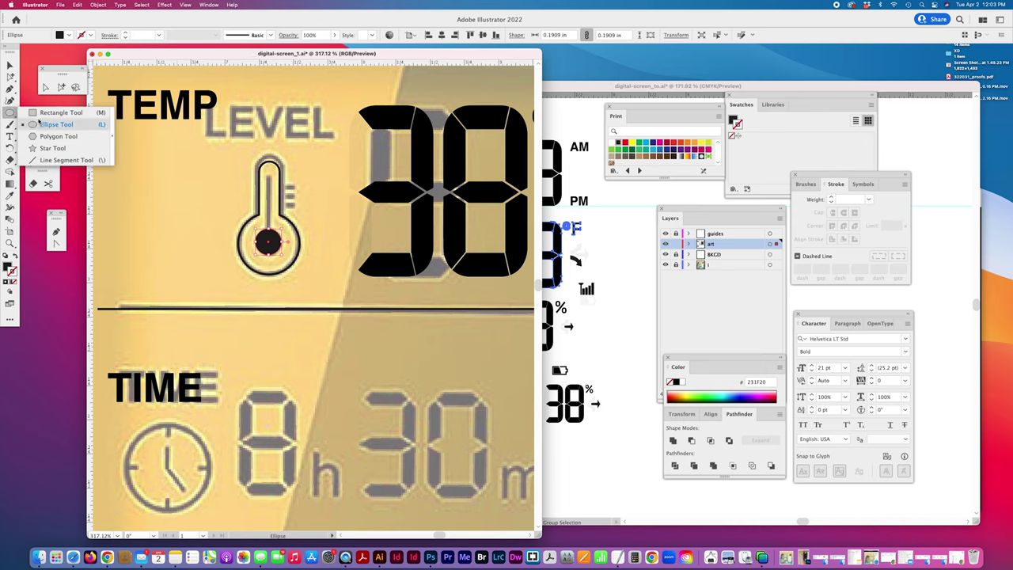
left_click(59, 112)
mouse_move(267, 177)
left_mouse_down()
mouse_move(305, 226)
mouse_move(271, 238)
left_mouse_up()
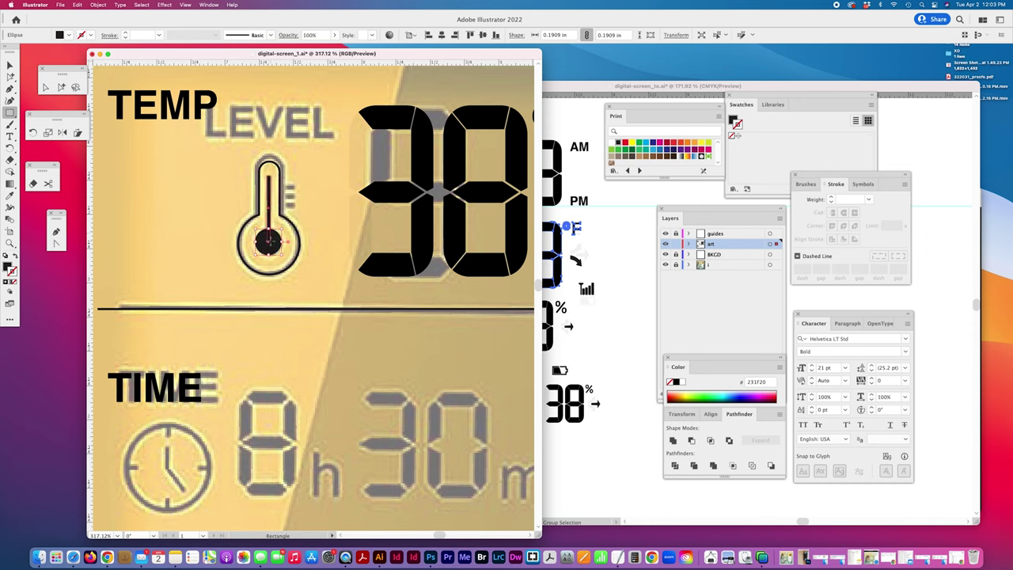
- Centre the black bulb circle and the thin rectangle horizontally on the thermometer outline, using the outline as the key object
left_click(62, 87)
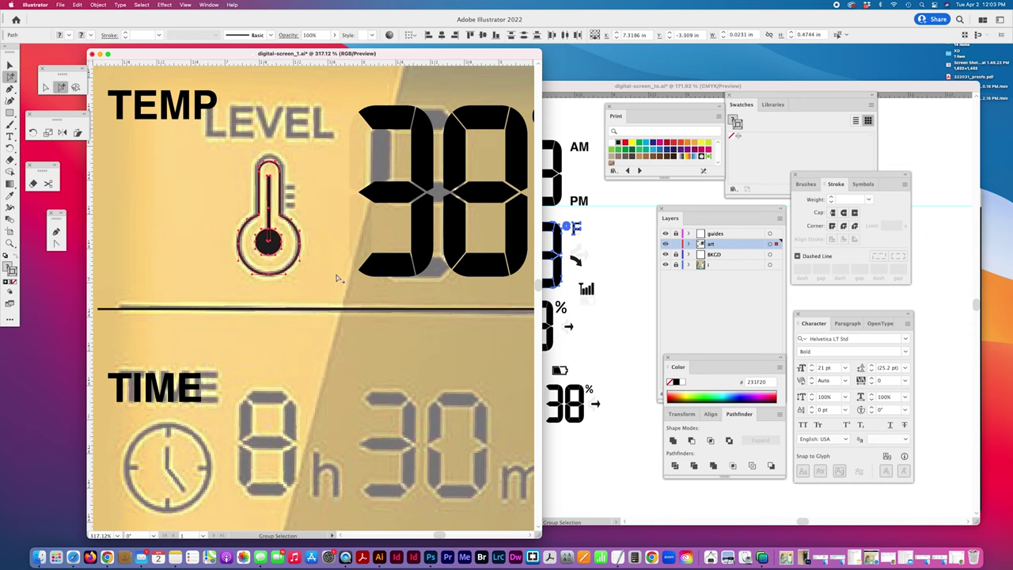
left_click(258, 182)
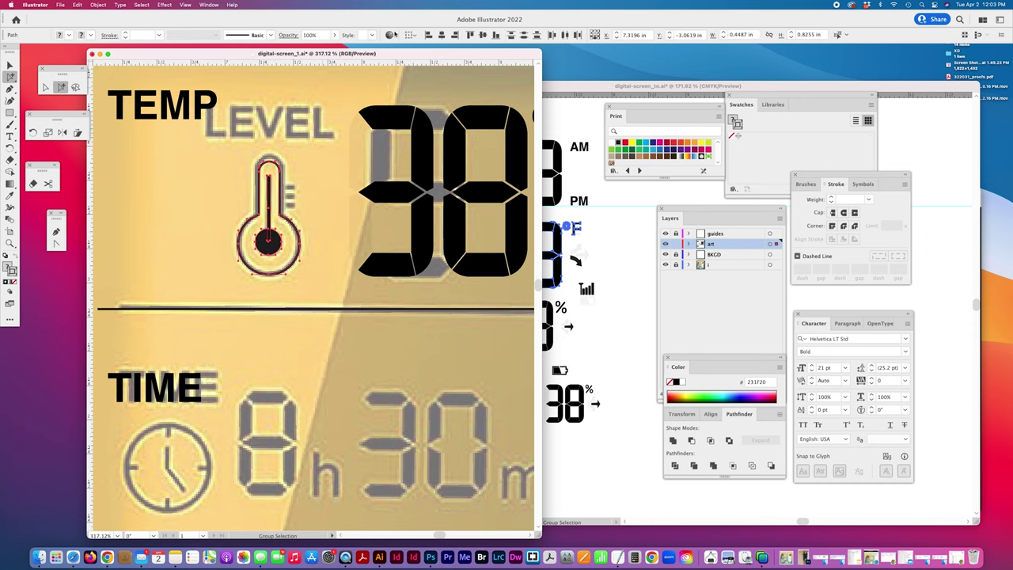
left_click(441, 34)
left_click(315, 214)
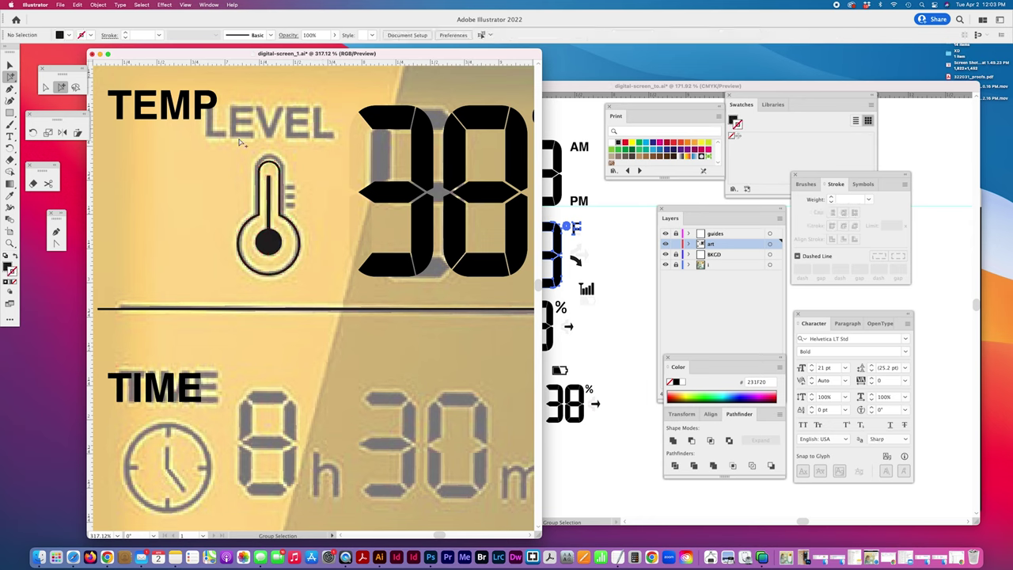
- Draw a small tick-mark rectangle about 0.07 by 0.03 in over the reference's upper tick beside the thermometer stem
left_click(9, 114)
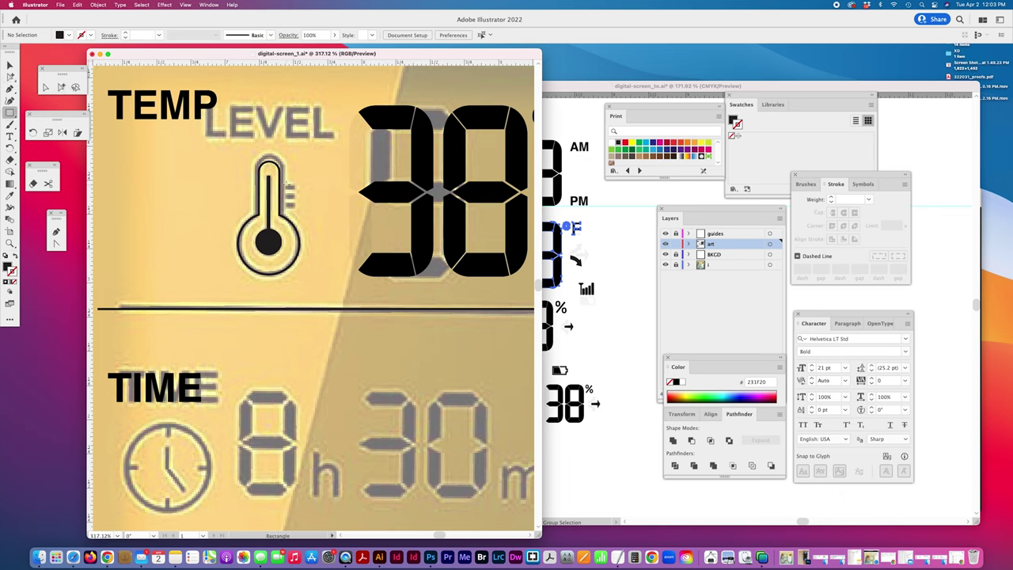
left_click_drag(285, 184, 295, 188)
left_click(62, 87)
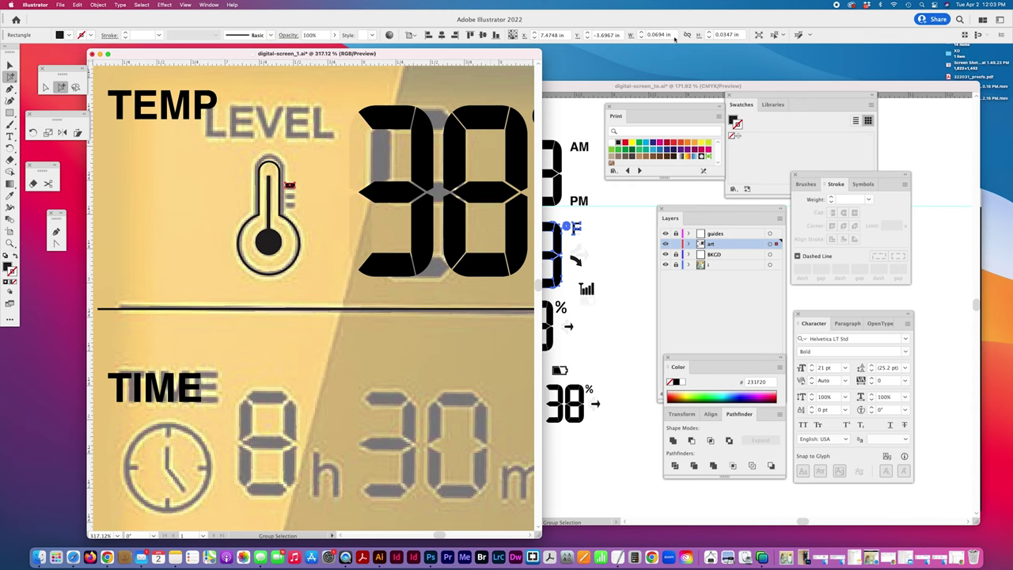
- Try a height of 0.25 in for the tick mark and undo it
left_click(737, 37)
key("BackSpace")
type(".25")
key("Return")
key("super+z")
- Set the tick mark's height to 0.025 in and copy it downward over the reference's remaining ticks
left_click(723, 36)
type(".025")
key("Return")
left_click(300, 168)
left_click_drag(292, 187, 292, 193)
left_click(292, 194)
left_click(325, 228)
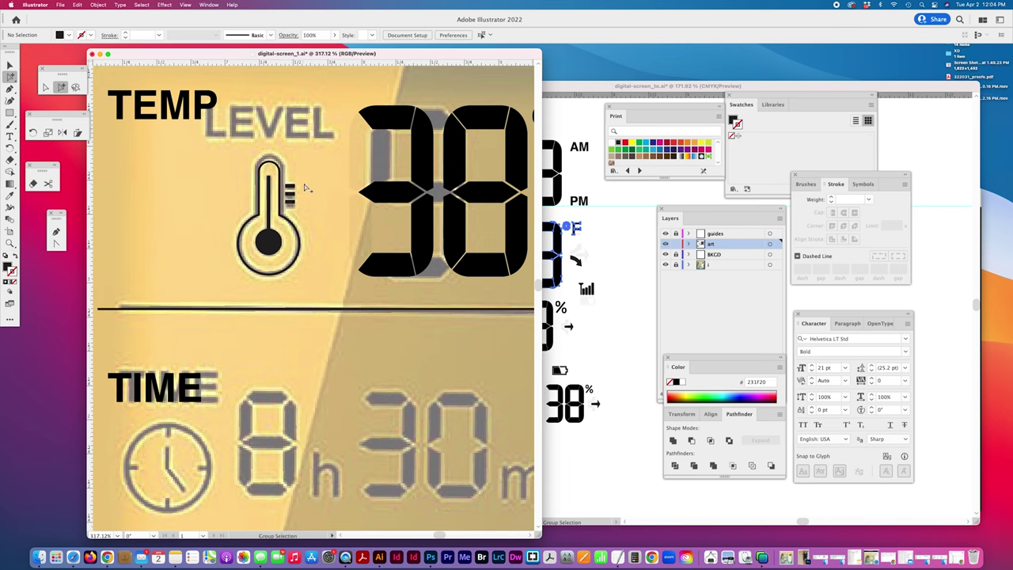
- Move the artboard over the device's display and enlarge it to enclose the whole screen
key("super+0")
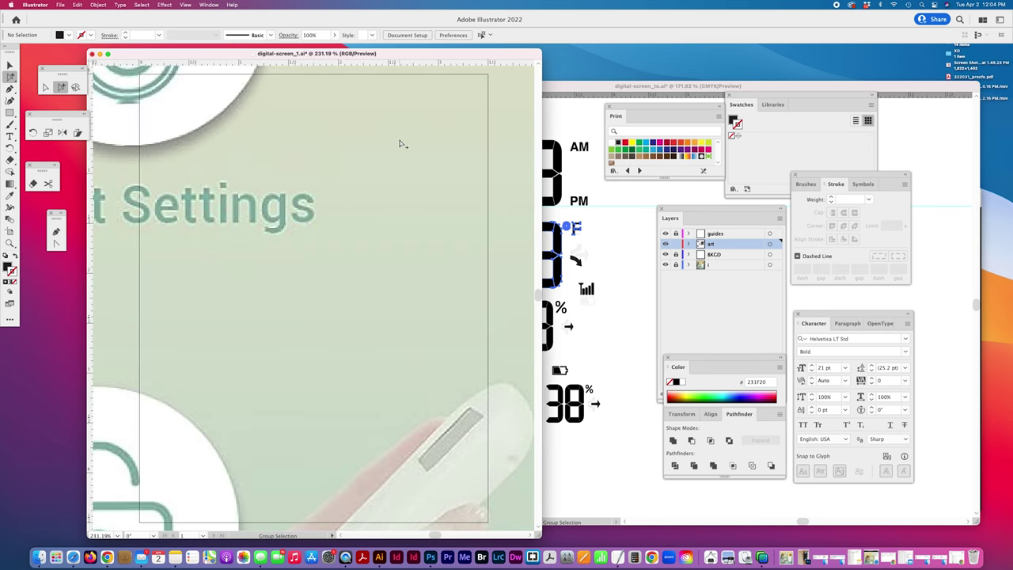
key("z")
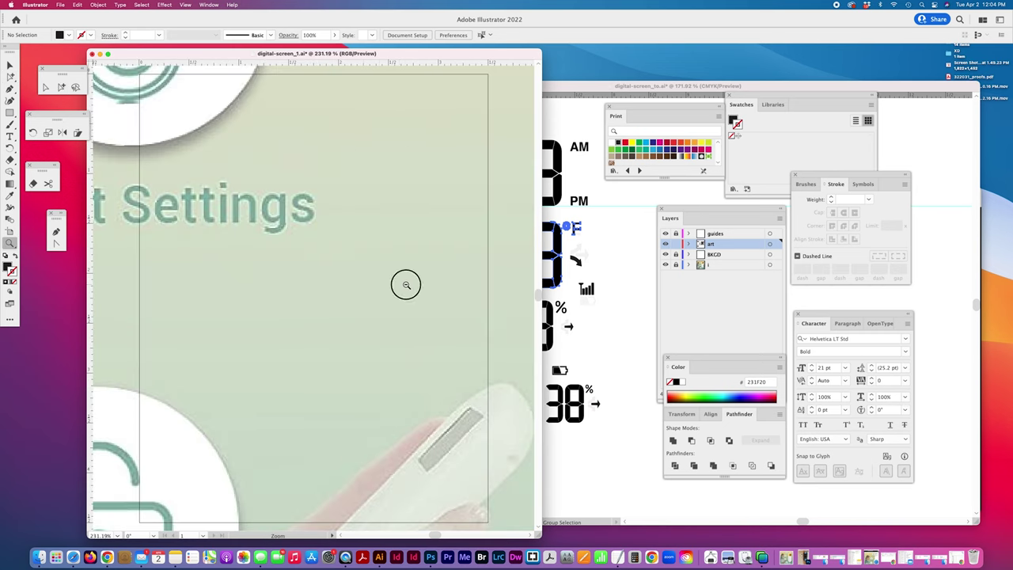
left_click(403, 283, "alt")
left_click(401, 284, "alt")
left_click(401, 284, "alt")
left_click(401, 283, "alt")
left_click(399, 282, "alt")
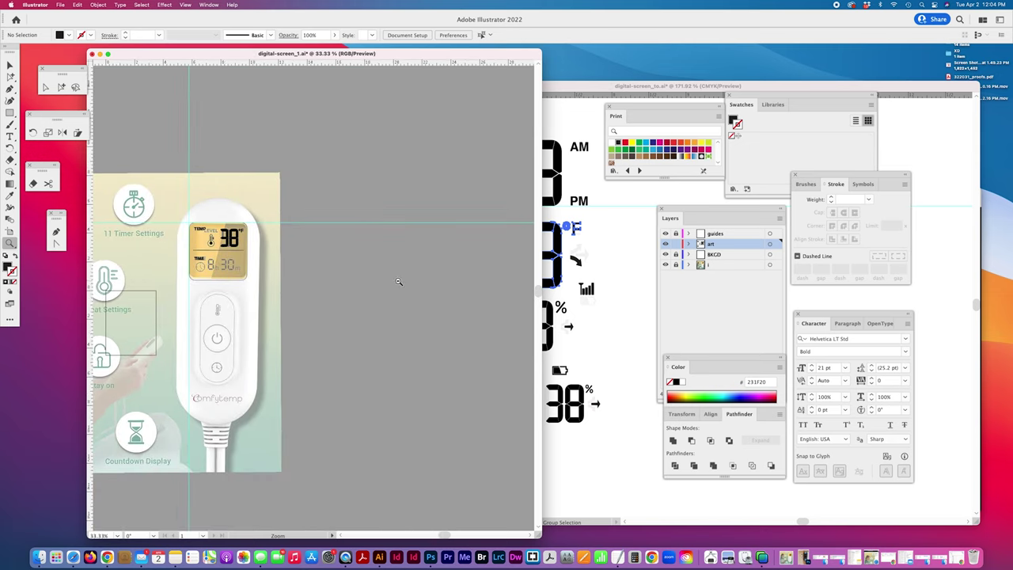
left_click(399, 281, "alt")
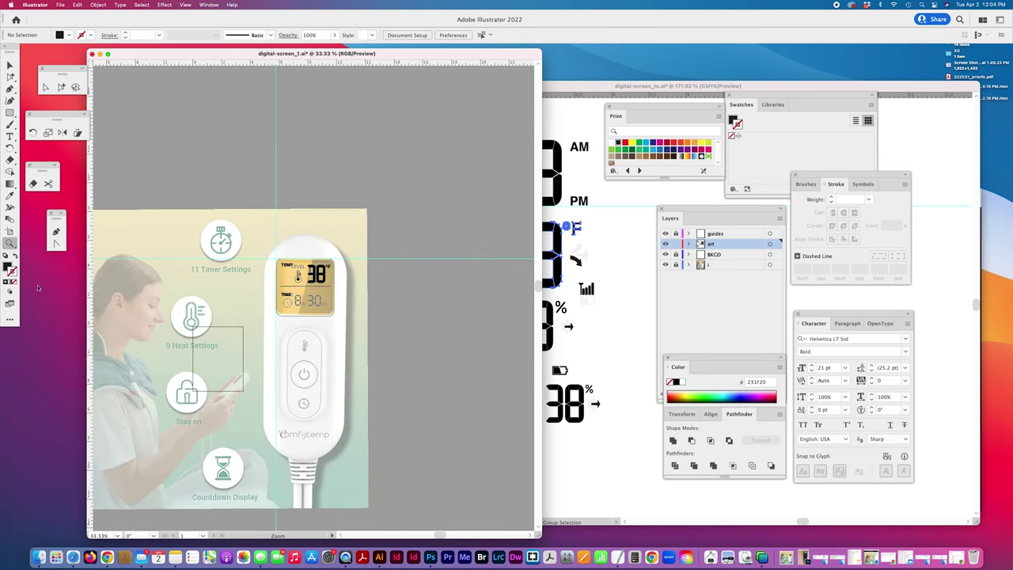
left_click(9, 231)
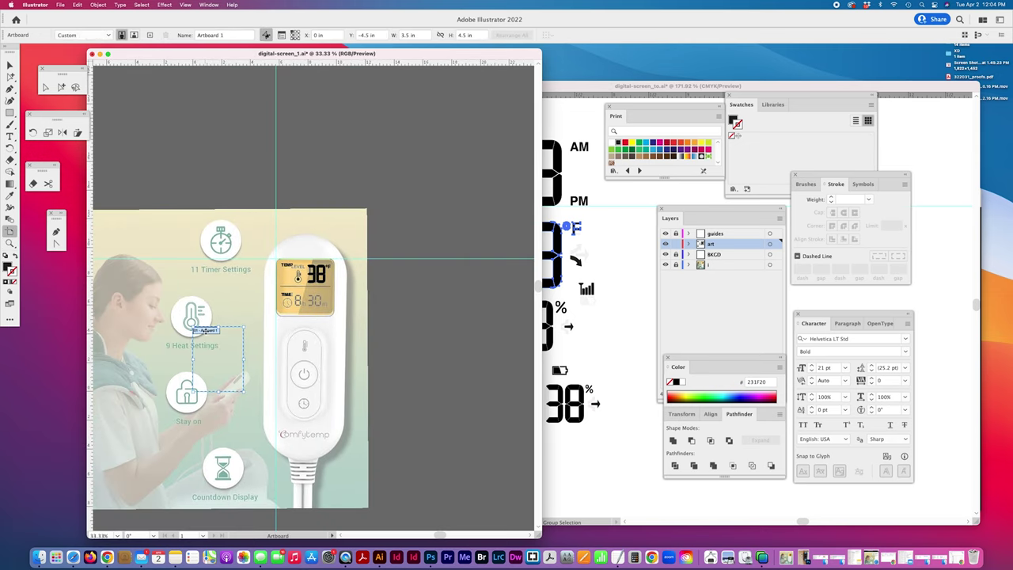
left_click_drag(205, 331, 279, 255)
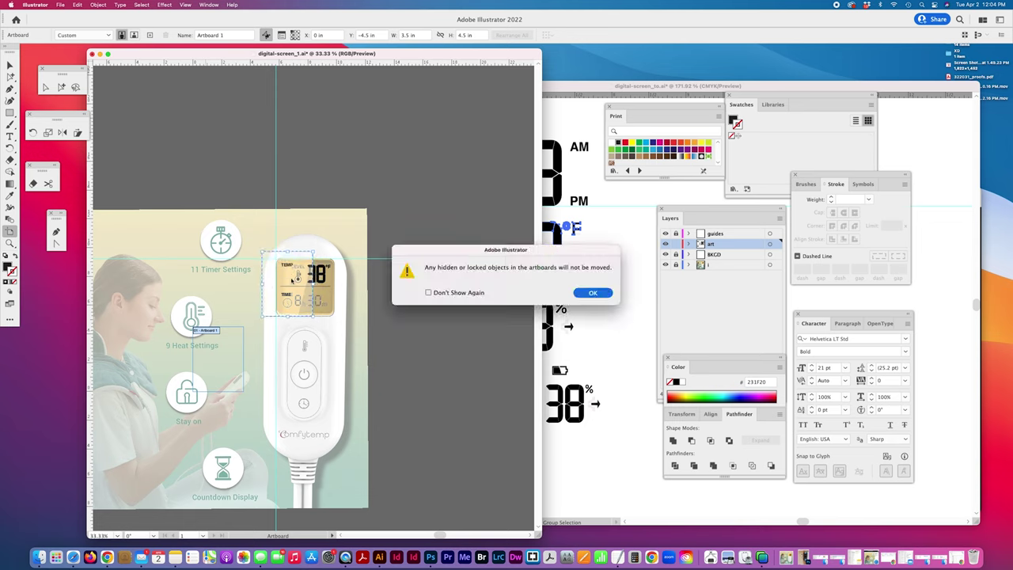
left_click(596, 294)
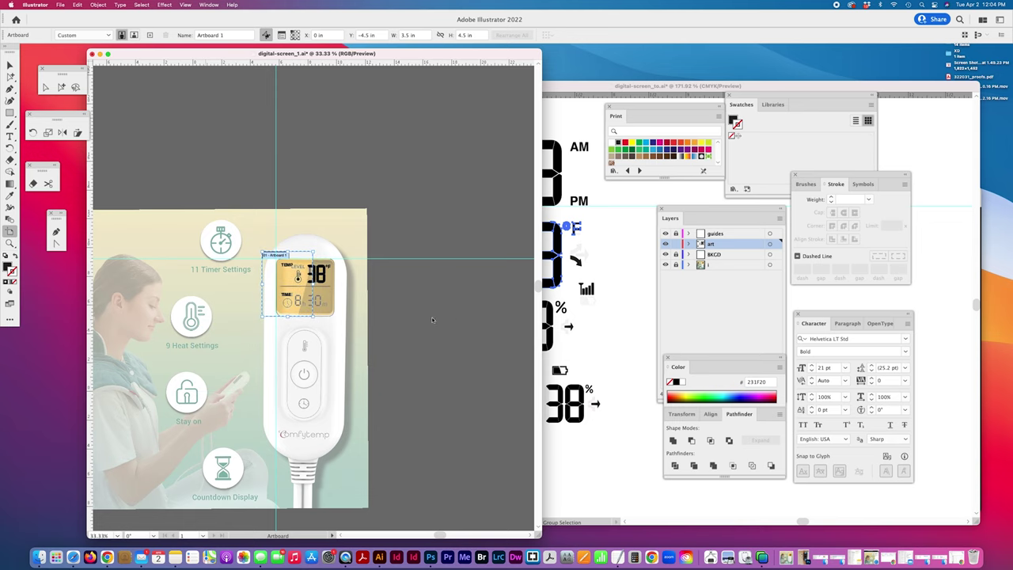
left_click_drag(314, 316, 347, 336)
key("Escape")
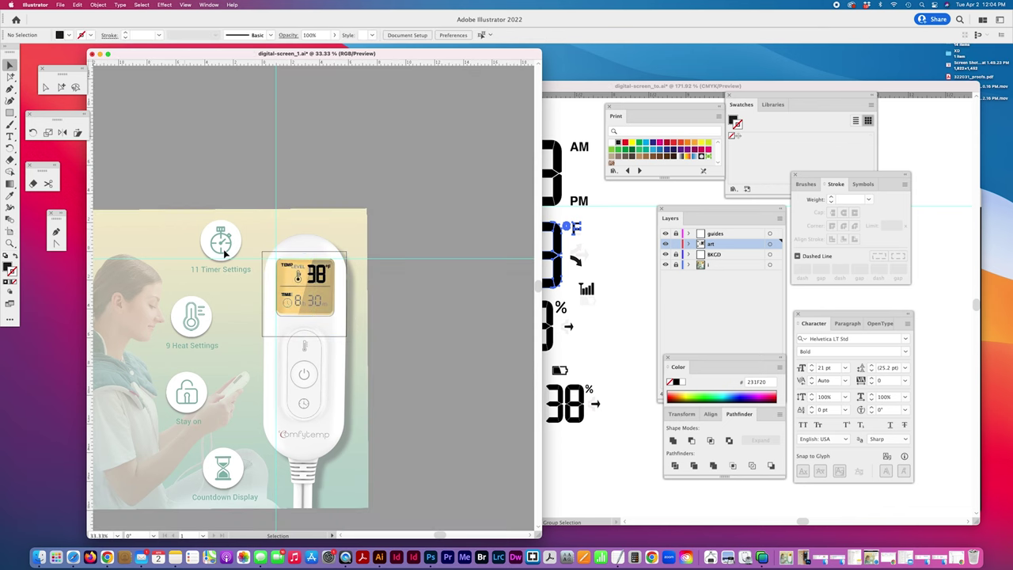
- Draw a circle about 0.68 in wide over the reference clock and copy the thermometer outline's appearance to it with the Eyedropper
key("super+0")
scroll(305, 357, "up", 3)
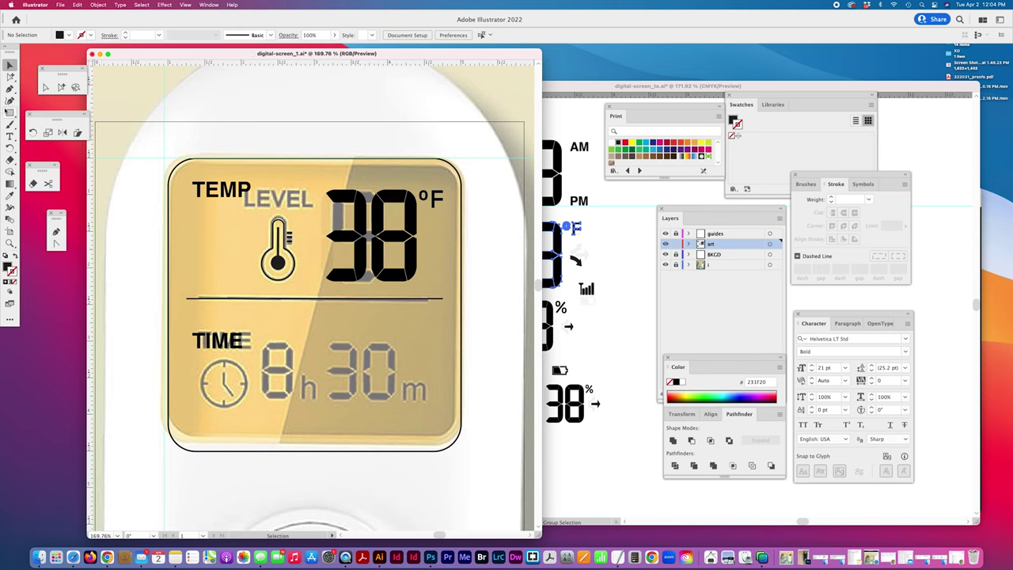
left_click_drag(9, 112, 56, 124)
mouse_move(204, 357)
left_mouse_down()
mouse_move(264, 415)
mouse_move(247, 399)
left_mouse_up()
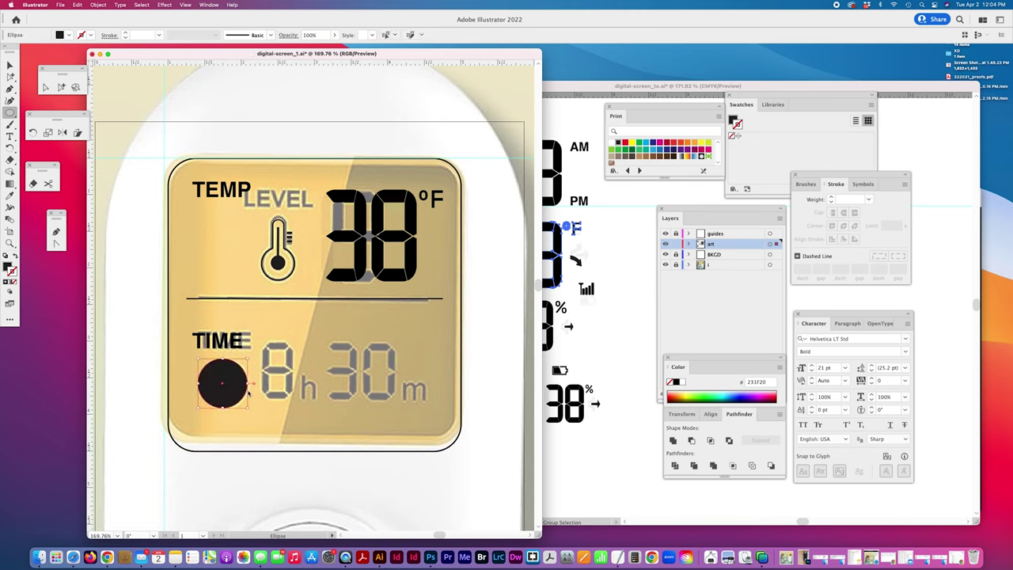
left_click(8, 201)
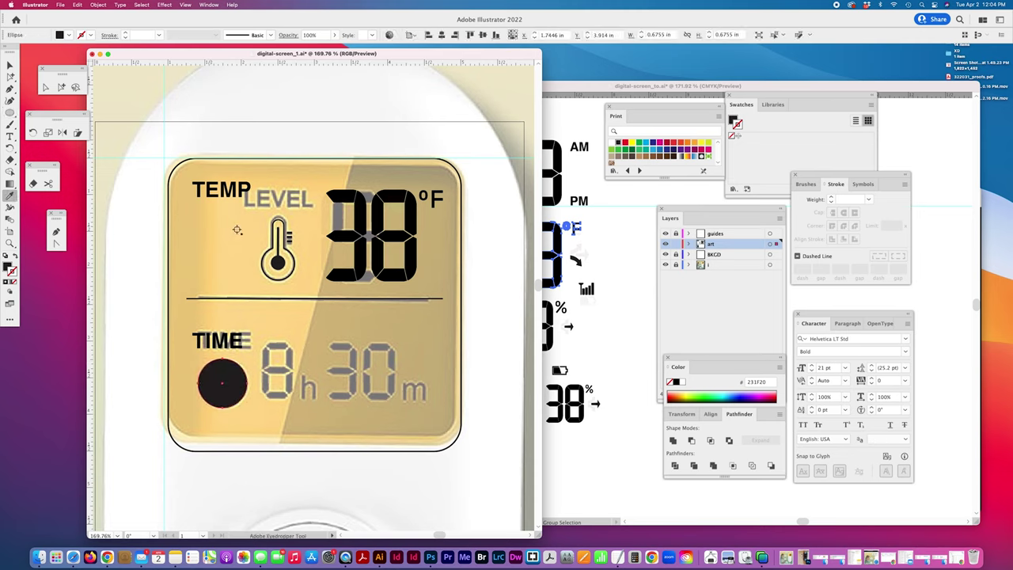
left_click(298, 268)
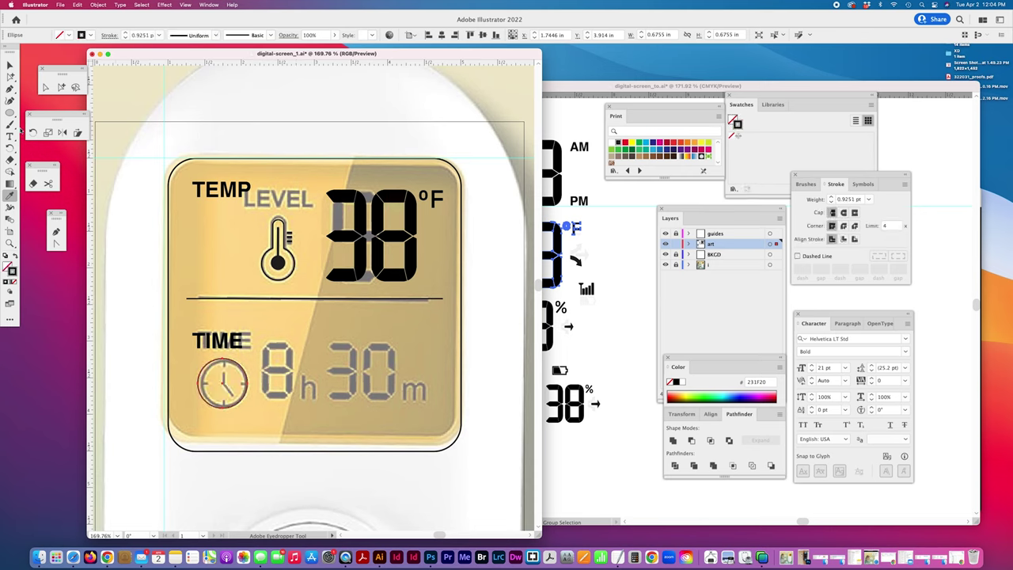
- Set the clock circle's width and height to 0.65 in
left_click(61, 86)
left_click_drag(248, 383, 247, 388)
left_click_drag(248, 384, 223, 383)
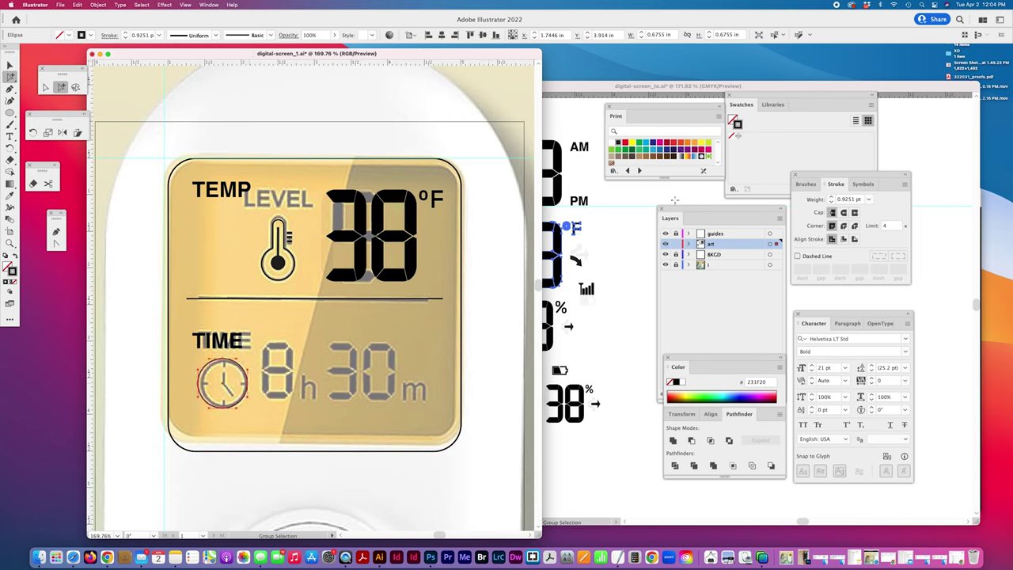
left_click(672, 36)
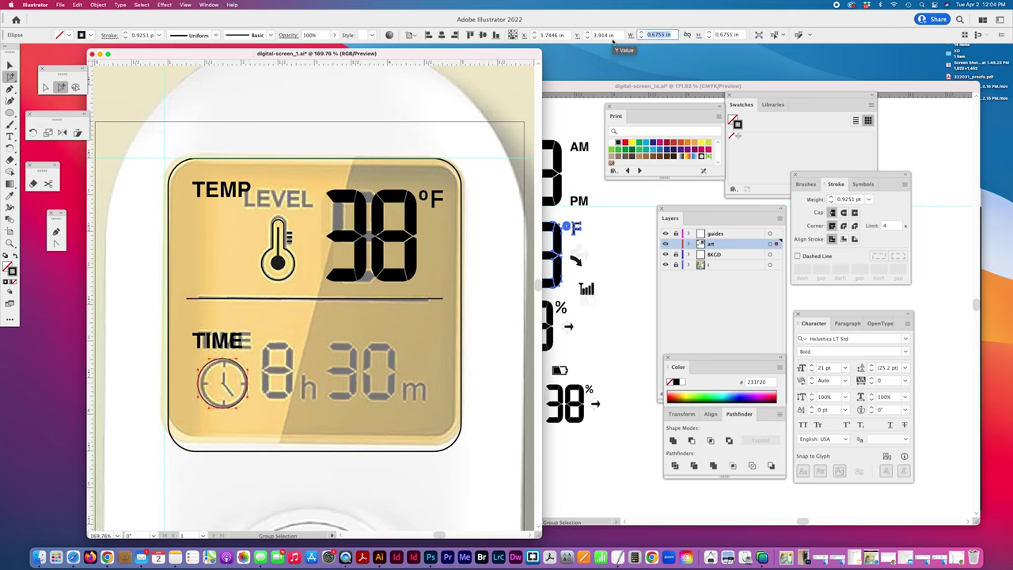
type(".75")
left_click_drag(659, 35, 622, 35)
type(".65")
key("Tab")
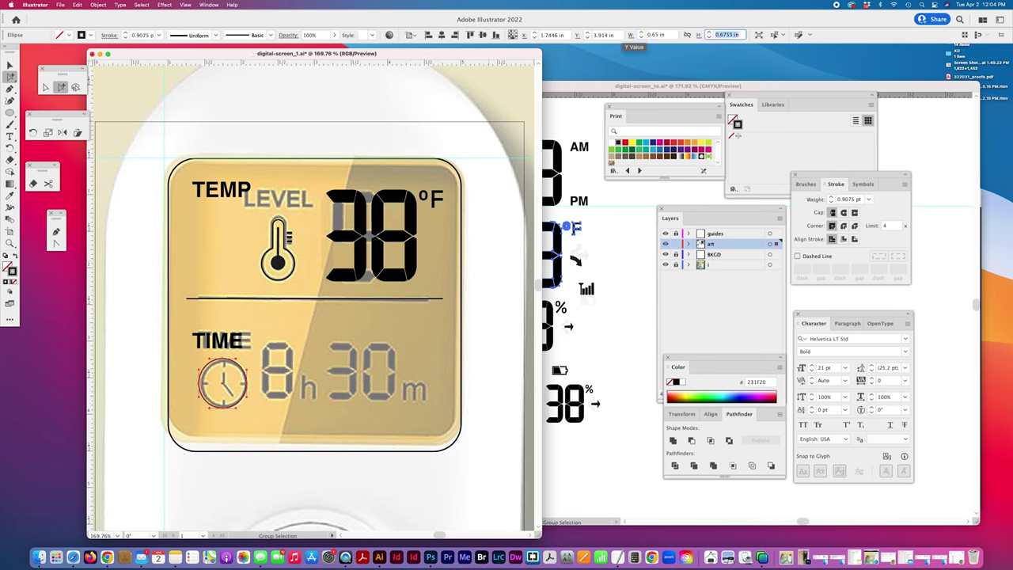
left_click_drag(724, 36, 760, 37)
type(".65")
key("Return")
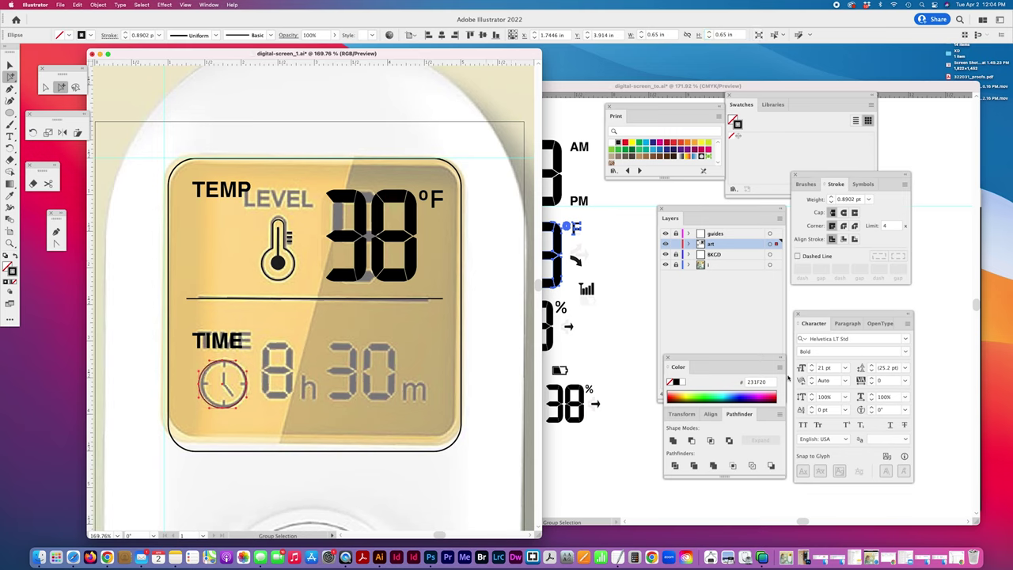
- Set the stroke weight of both the clock circle and the thermometer outline to 2 pt
left_click(278, 261, "shift")
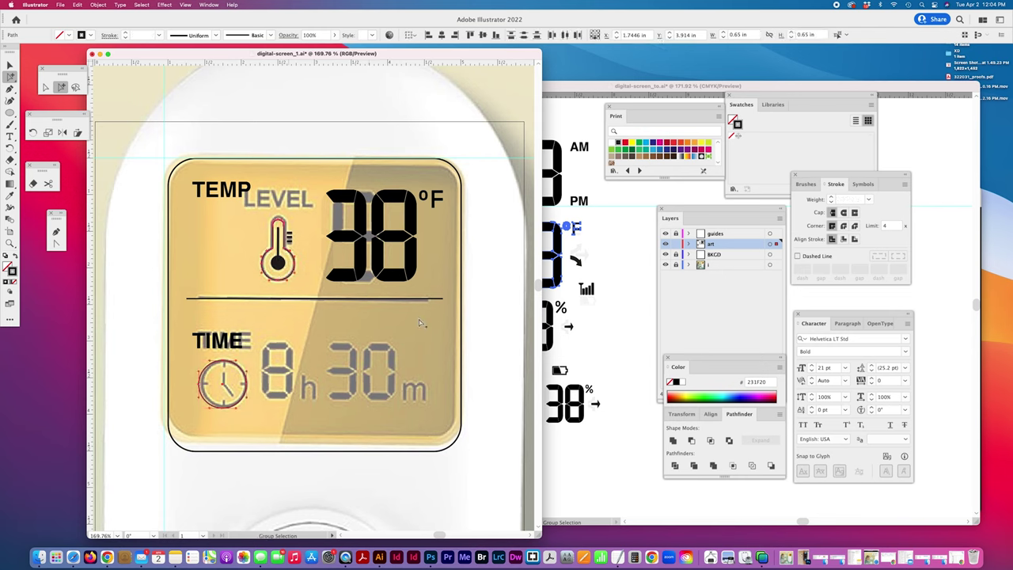
left_click(845, 200)
key("Return")
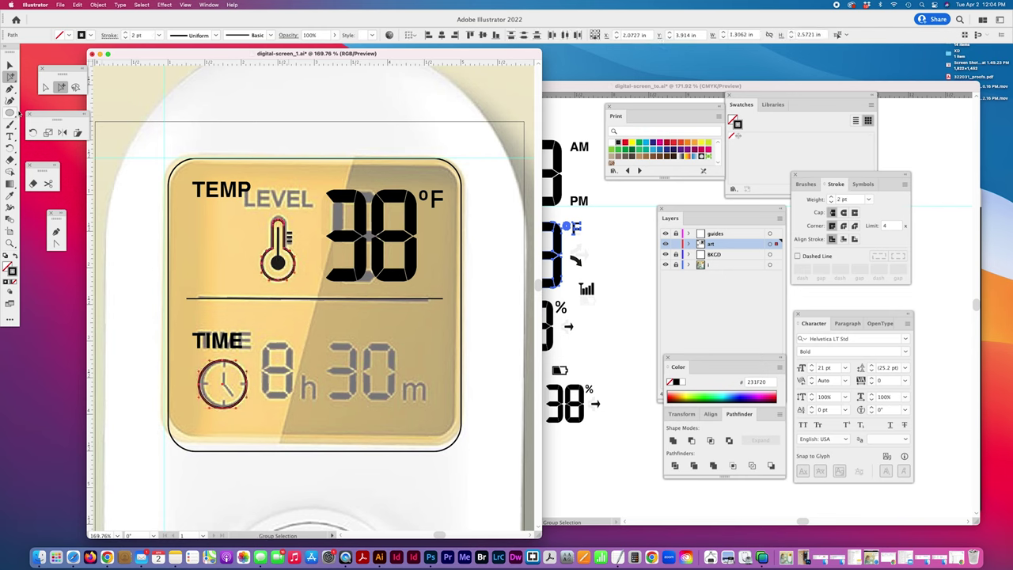
left_click(324, 400)
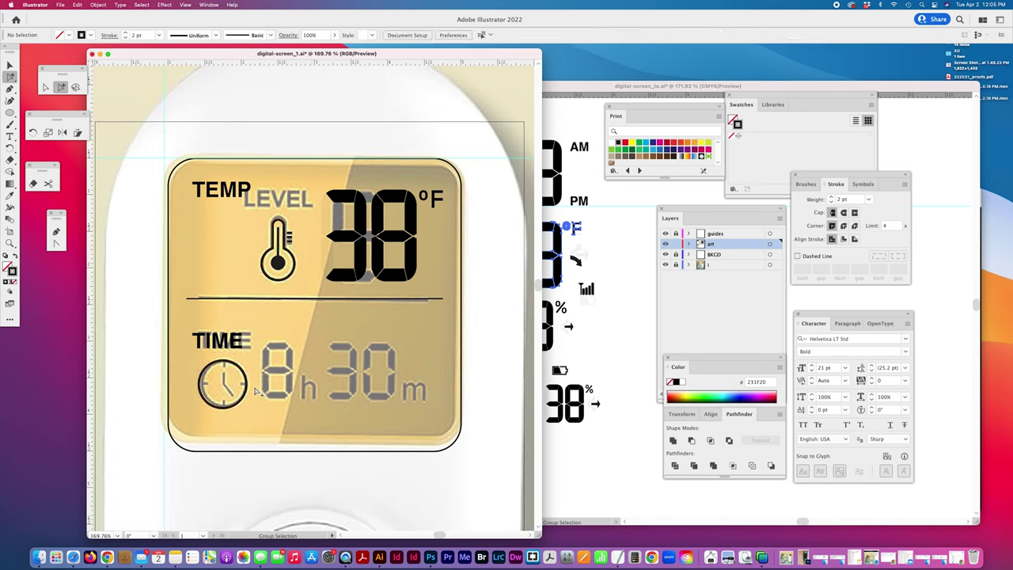
- Shift the clock circle slightly so it sits centred over the reference clock
left_click_drag(247, 384, 226, 384)
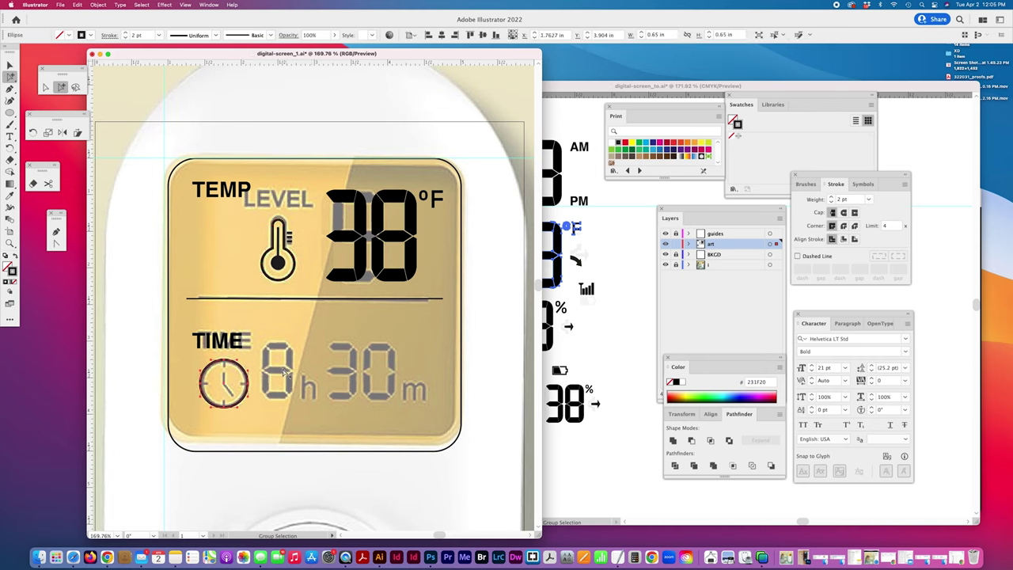
left_click(9, 243)
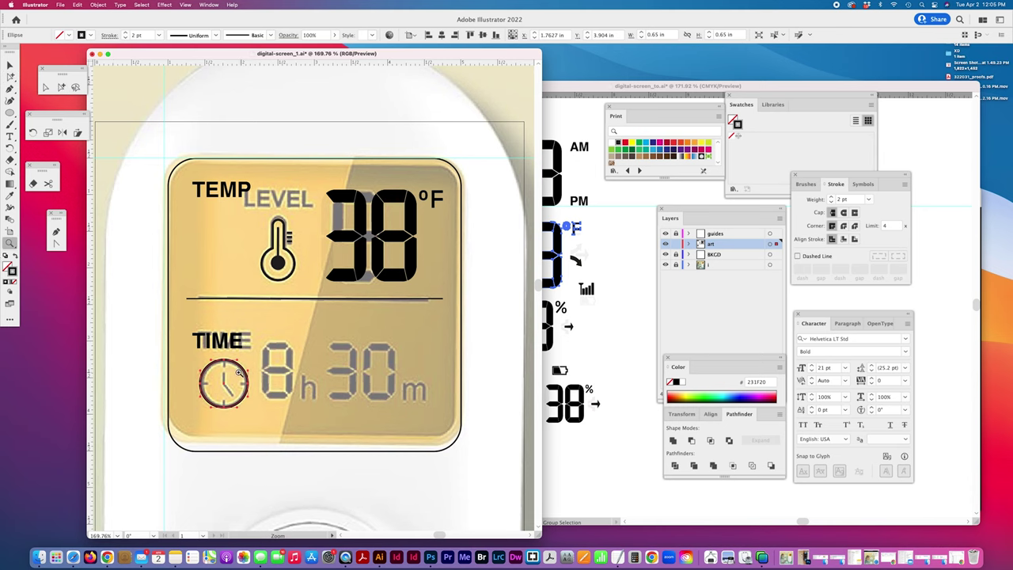
- Draw a straight vertical line beside the clock circle with the Pen tool and set its height to 0.65 in
left_click(232, 375)
left_click(310, 324)
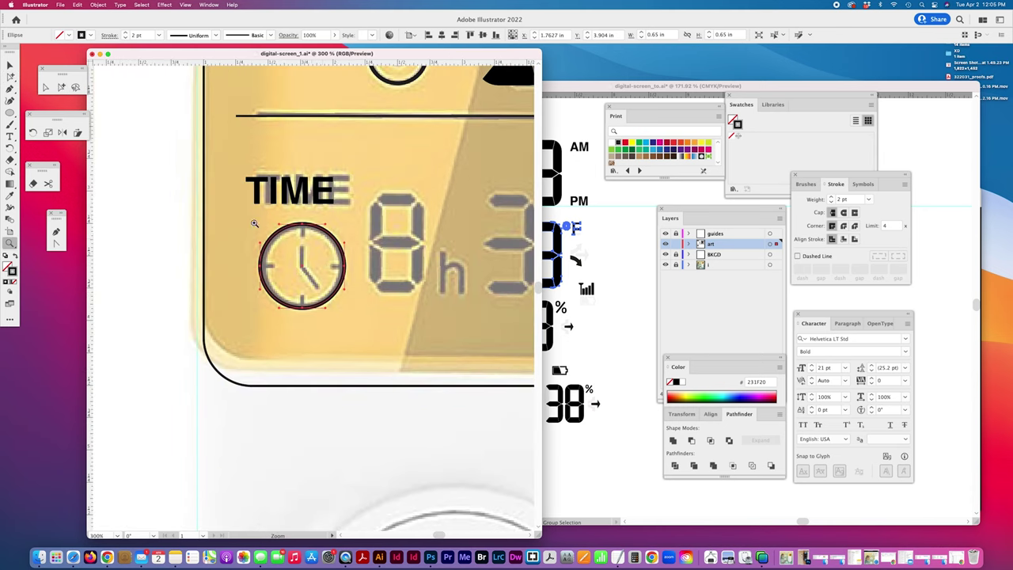
left_click(9, 89)
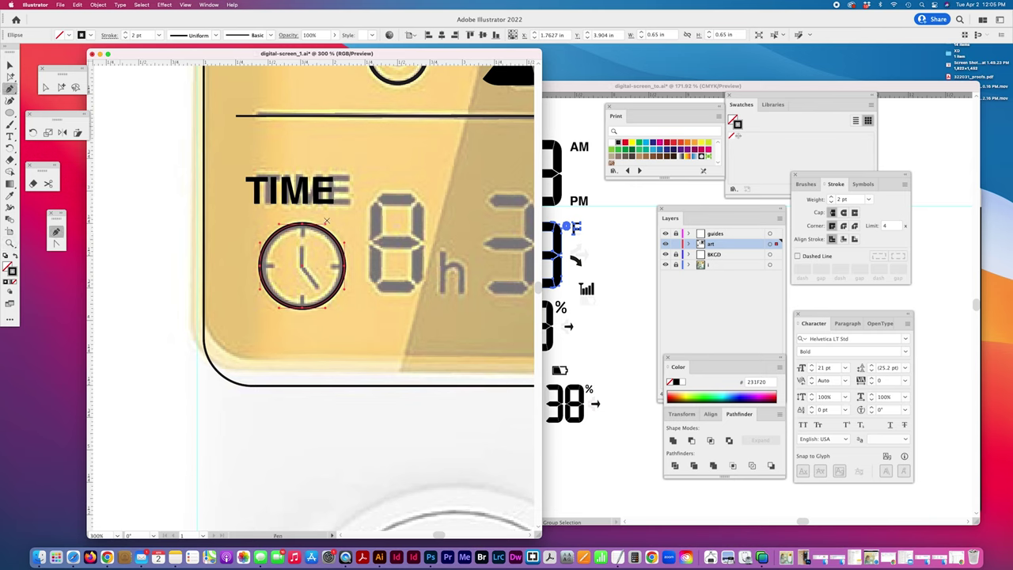
left_click(380, 297)
left_click(381, 309)
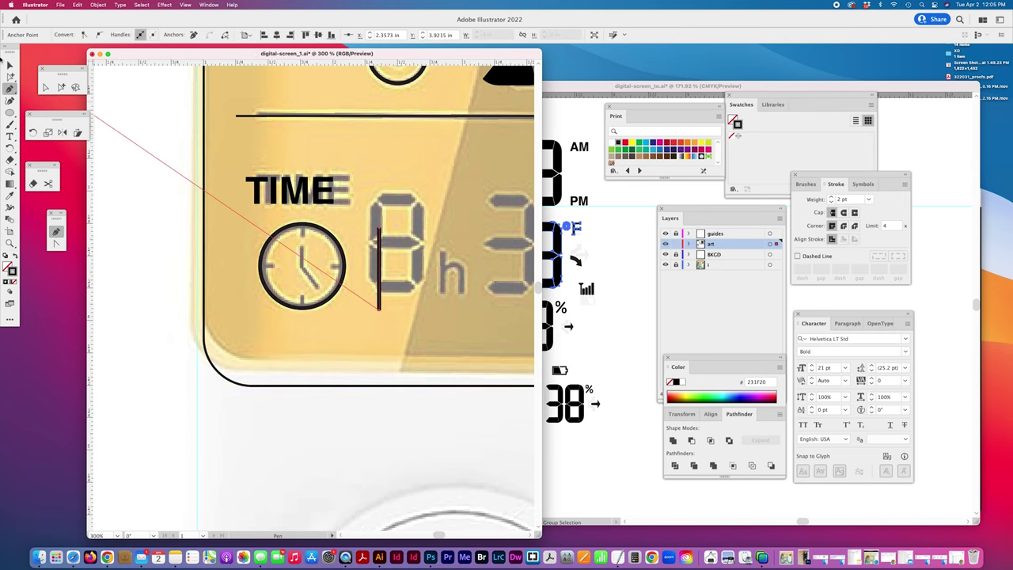
key("a")
left_click_drag(393, 244, 366, 258)
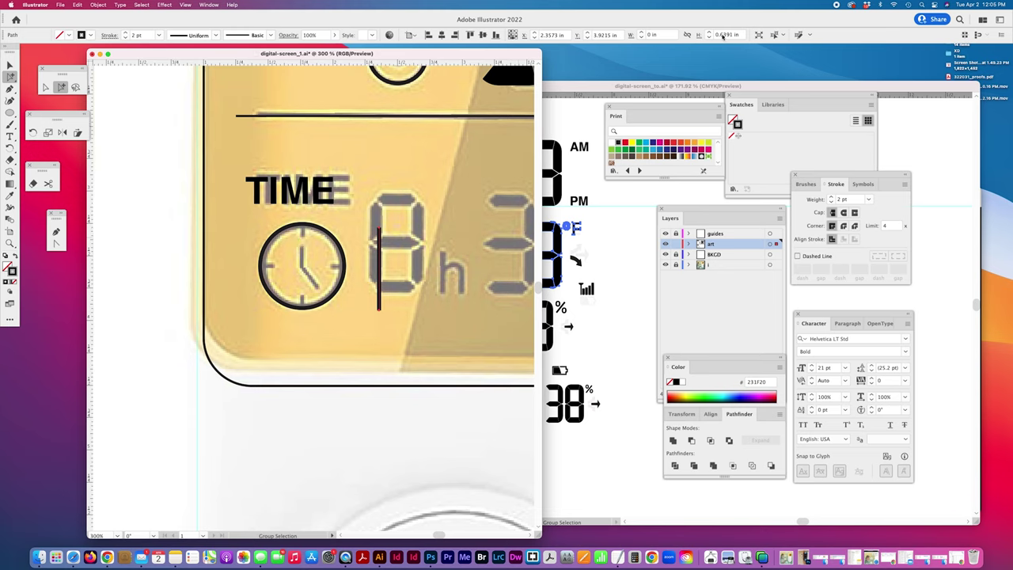
triple_click(722, 36)
type("0.65")
key("Return")
- Align the vertical line and the clock circle on their centres and move them together back over the reference clock
left_click_drag(219, 233, 442, 318)
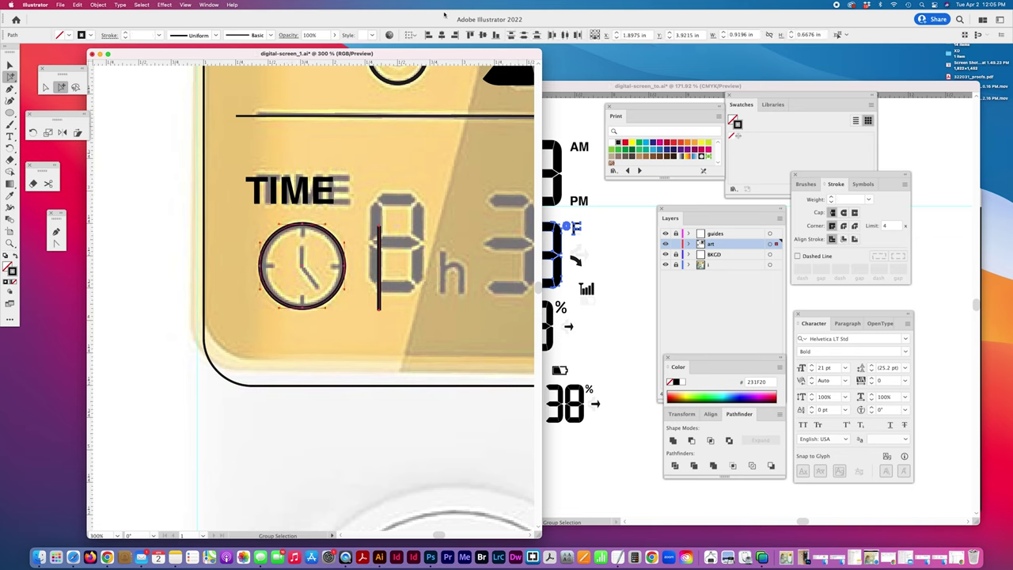
left_click(442, 35)
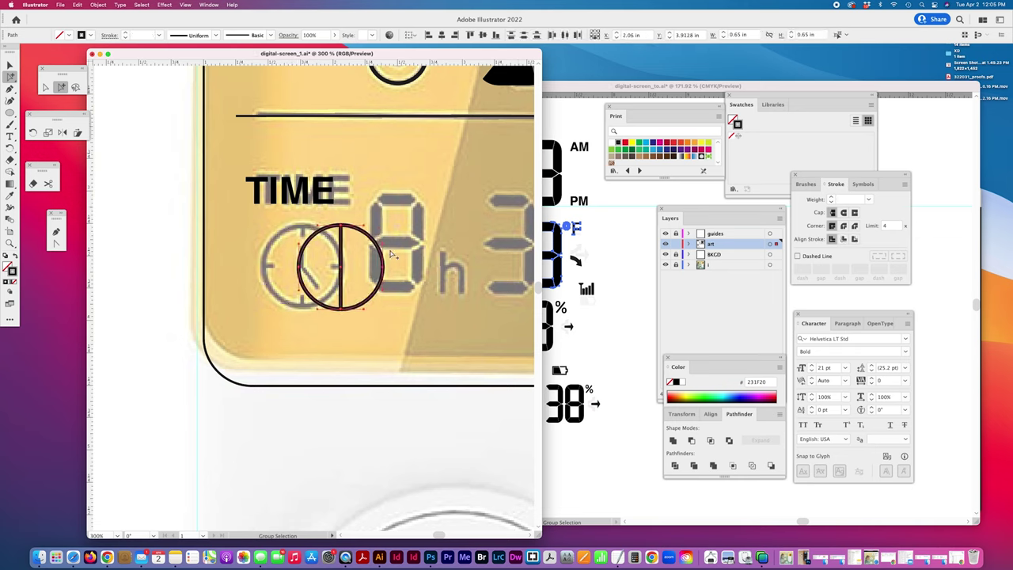
mouse_move(376, 256)
left_mouse_down()
mouse_move(344, 249)
mouse_move(317, 268)
left_mouse_up()
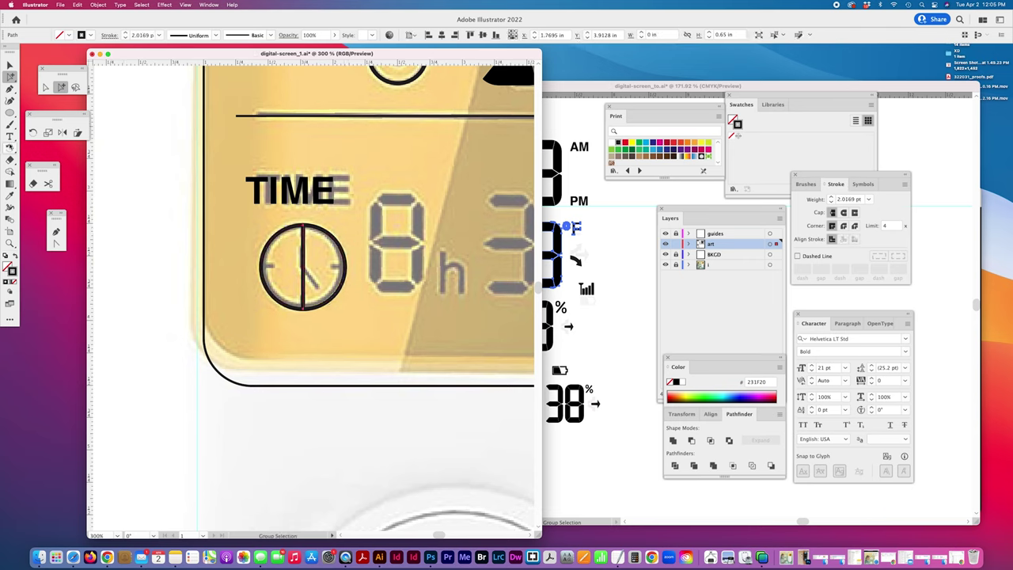
left_click(9, 148)
left_click_drag(303, 229, 342, 265)
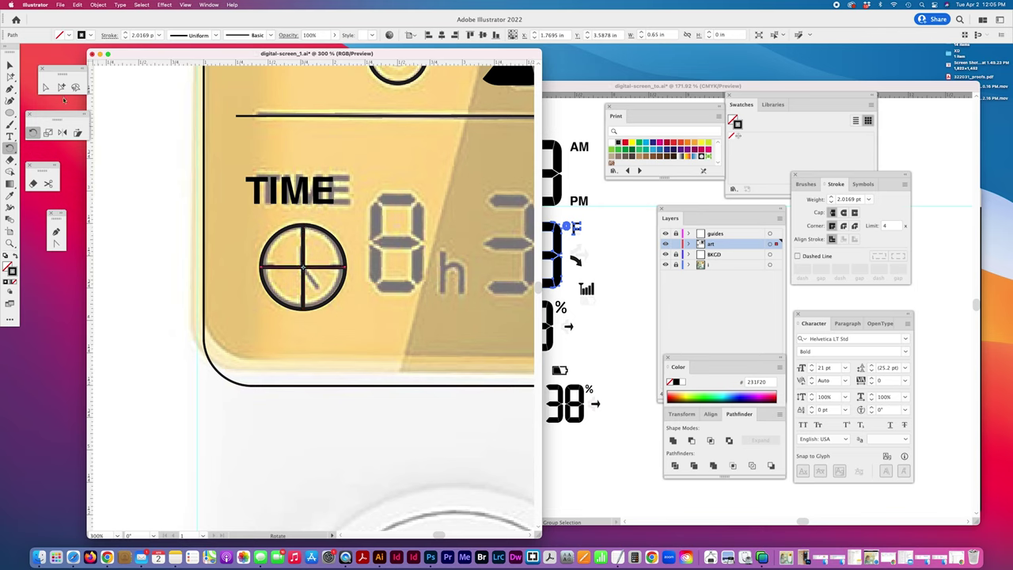
key("super+z")
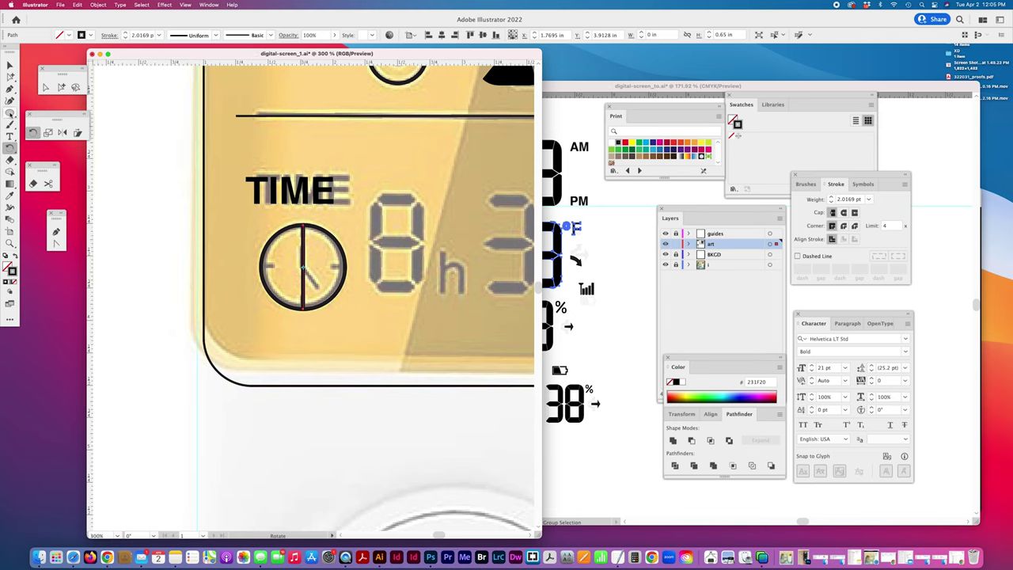
- Draw a rectangle about 0.91 by 0.44 in across the clock and centre it horizontally with the circle and vertical line
left_click_drag(10, 113, 47, 108)
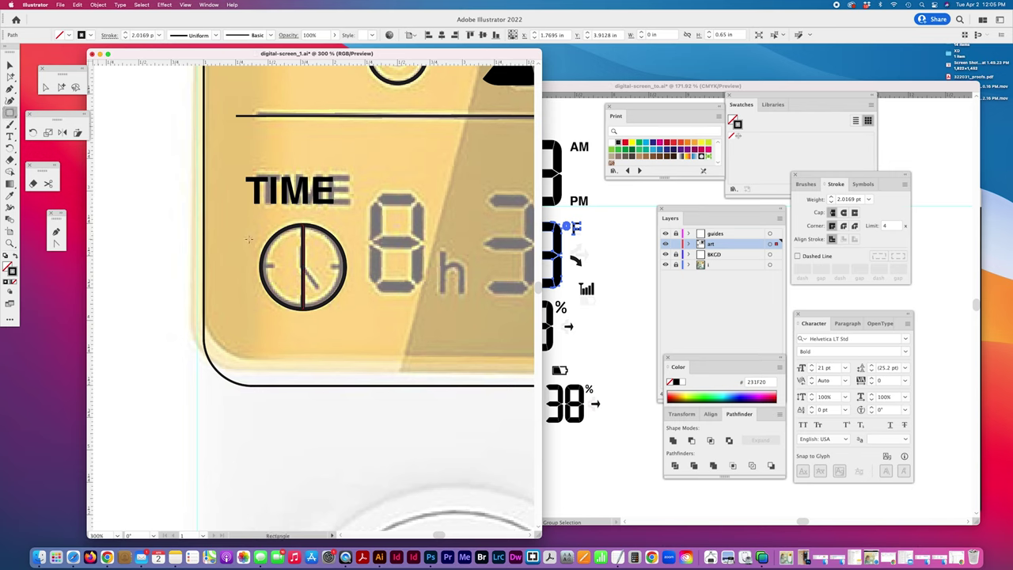
left_click_drag(247, 238, 367, 295)
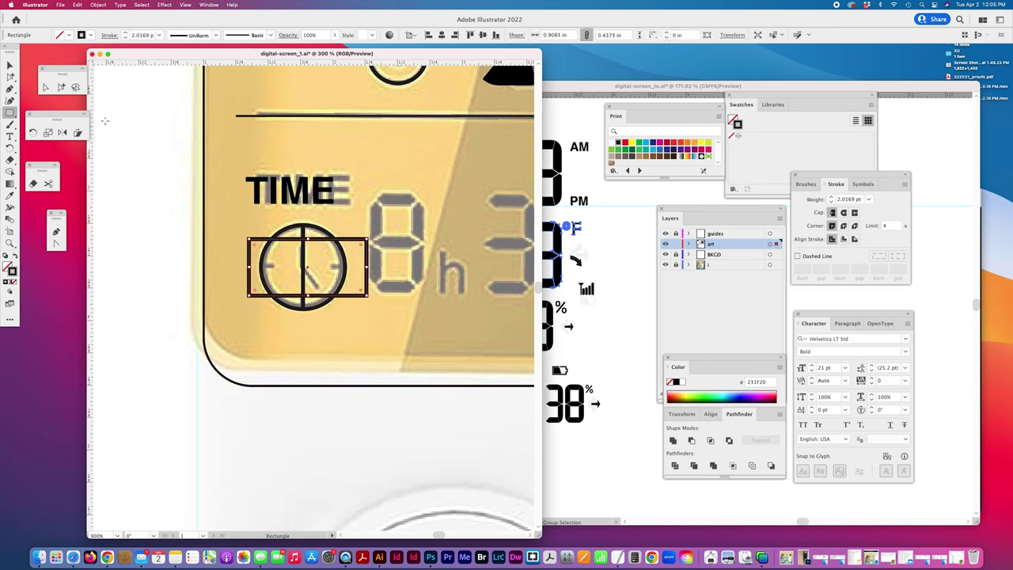
left_click(61, 87)
left_click_drag(239, 224, 427, 338)
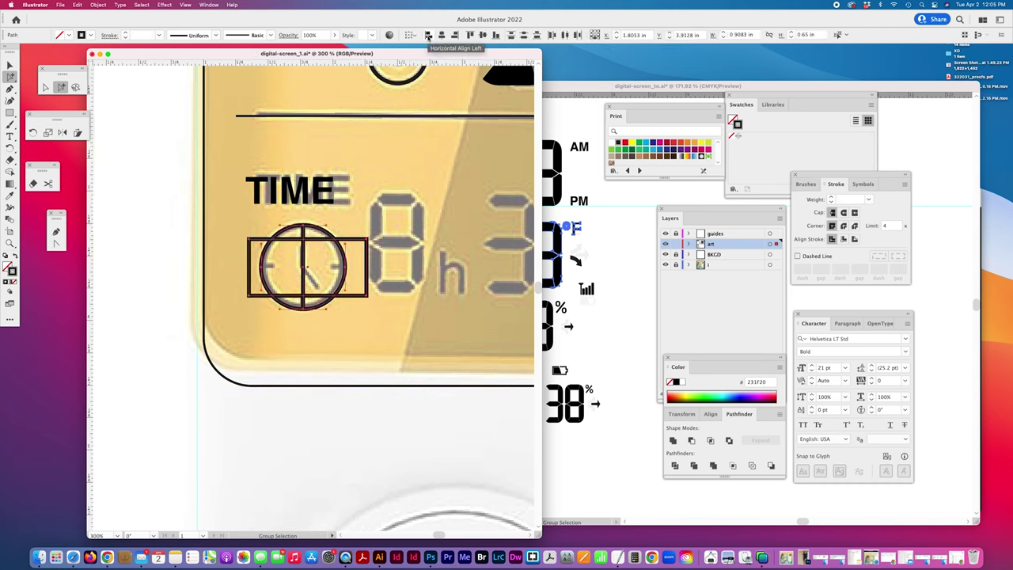
left_click(427, 36)
left_click(441, 36)
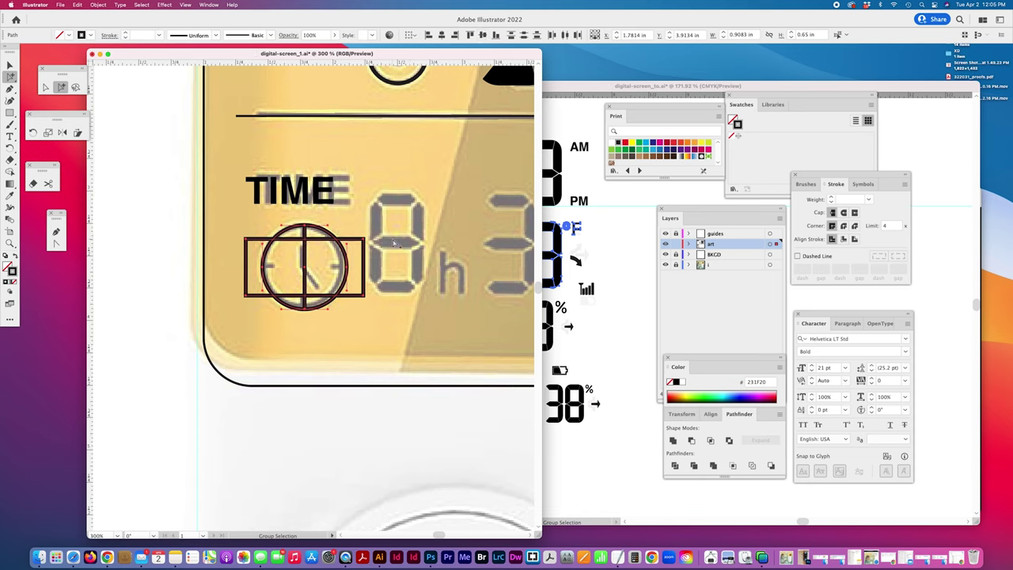
- Try to cut the vertical line with the rectangle using the Pathfinder's Minus Front on just those two paths
left_click(313, 261)
left_click(313, 239)
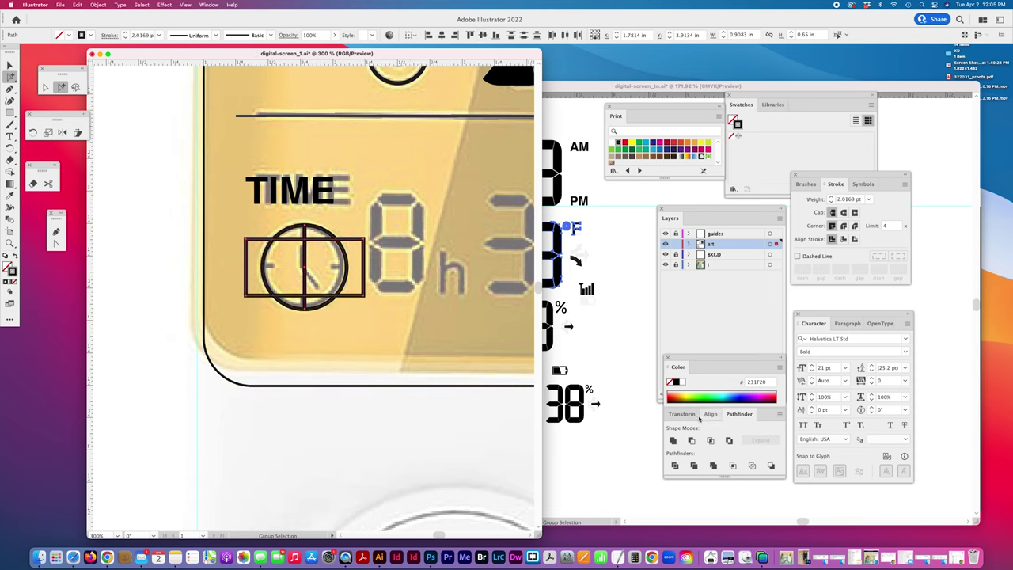
left_click(691, 440)
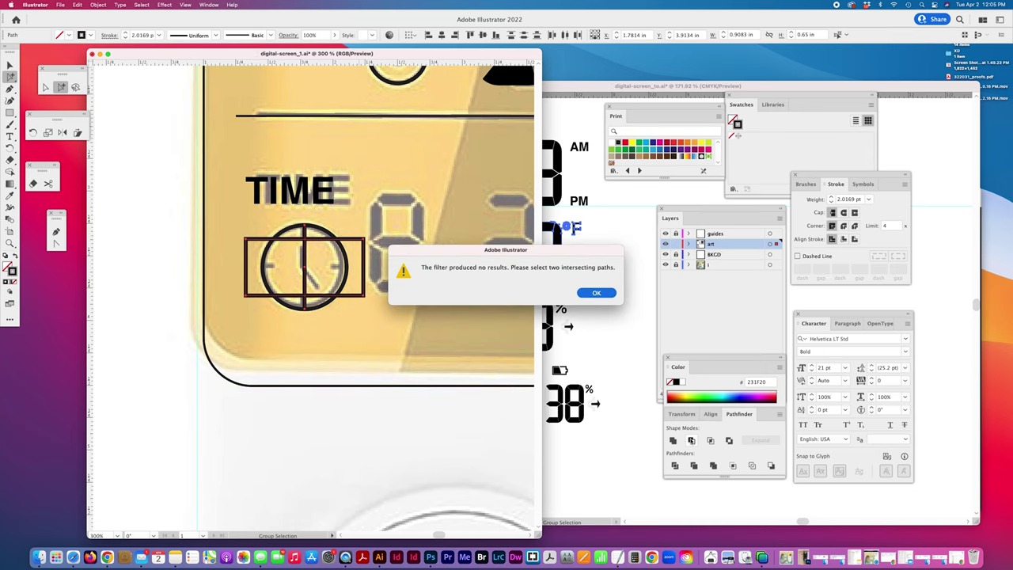
left_click(584, 293)
scroll(339, 345, "right", 3)
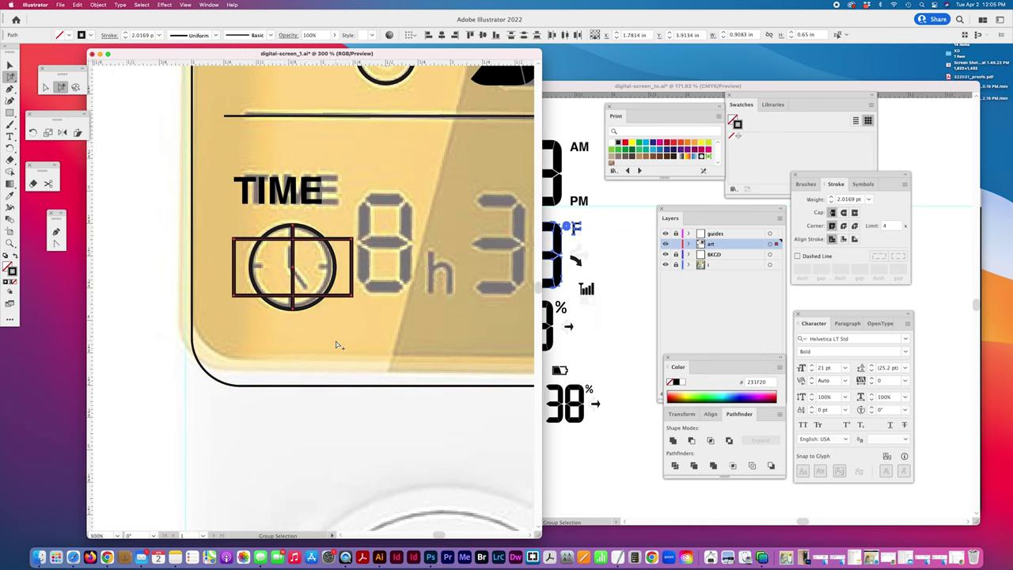
left_click(334, 341)
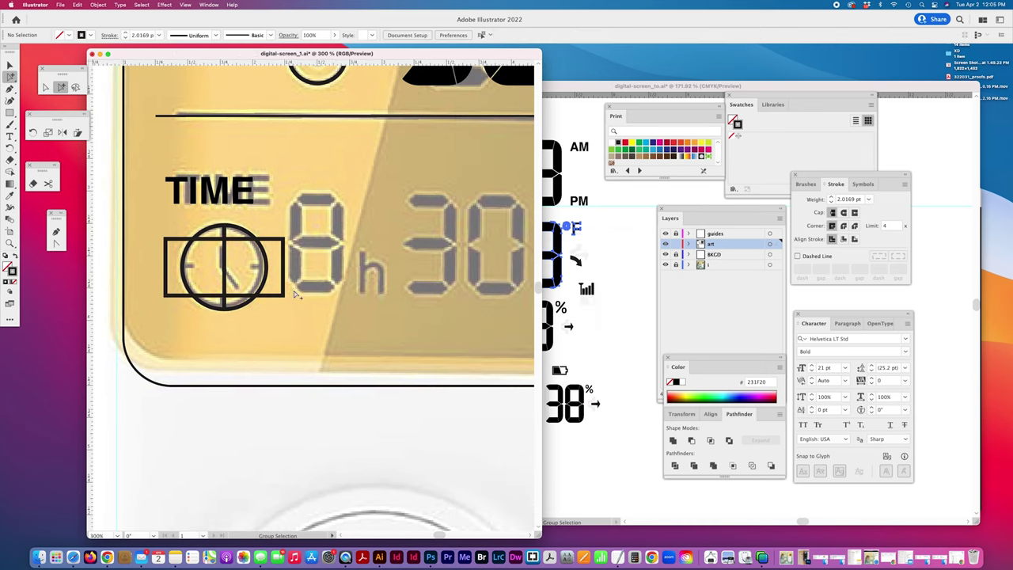
- In Outline view, cut the vertical line with the Scissors tool where it crosses the rectangle's upper and lower edges
left_click(231, 247)
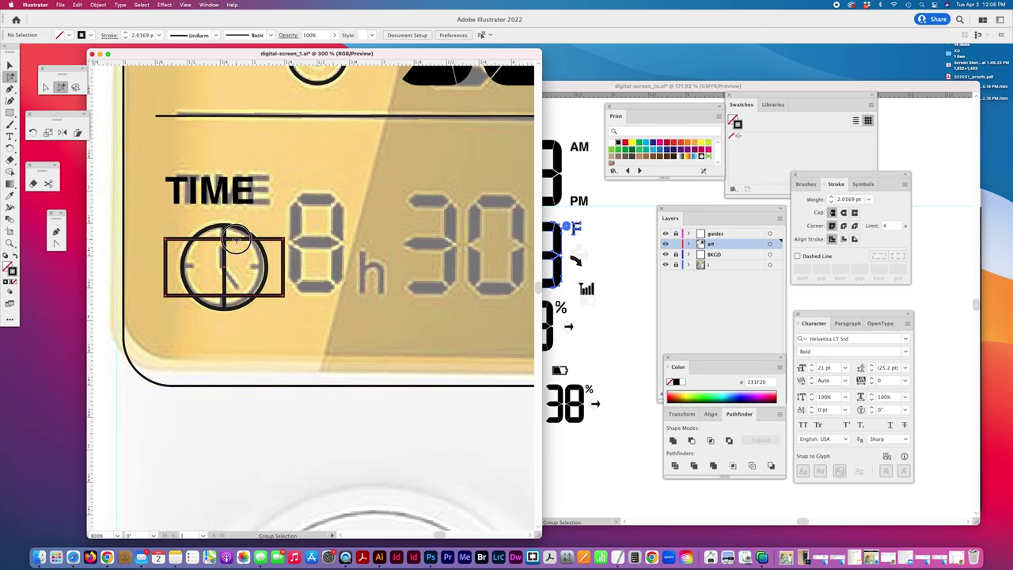
left_click(10, 242)
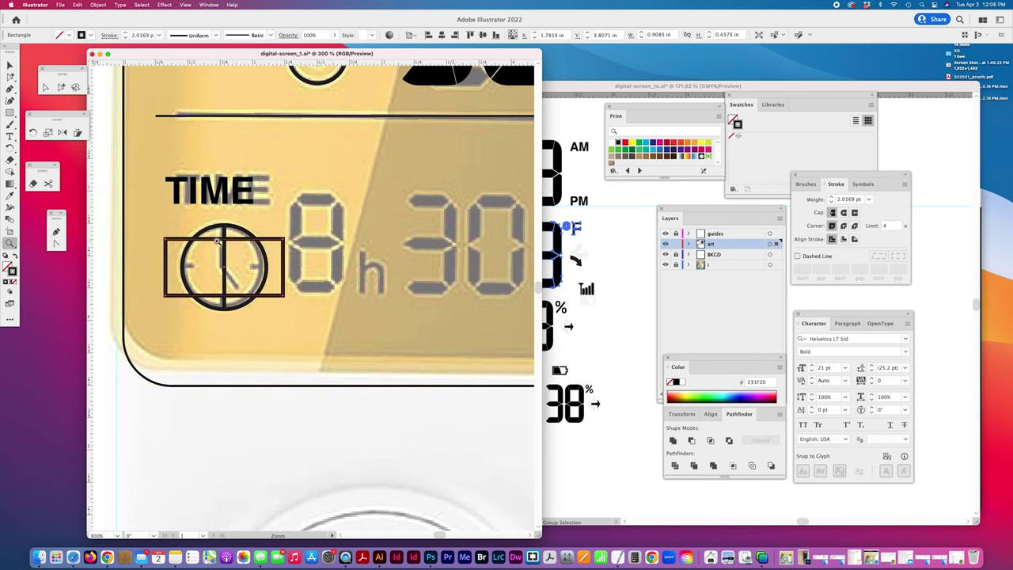
left_click_drag(217, 243, 386, 420)
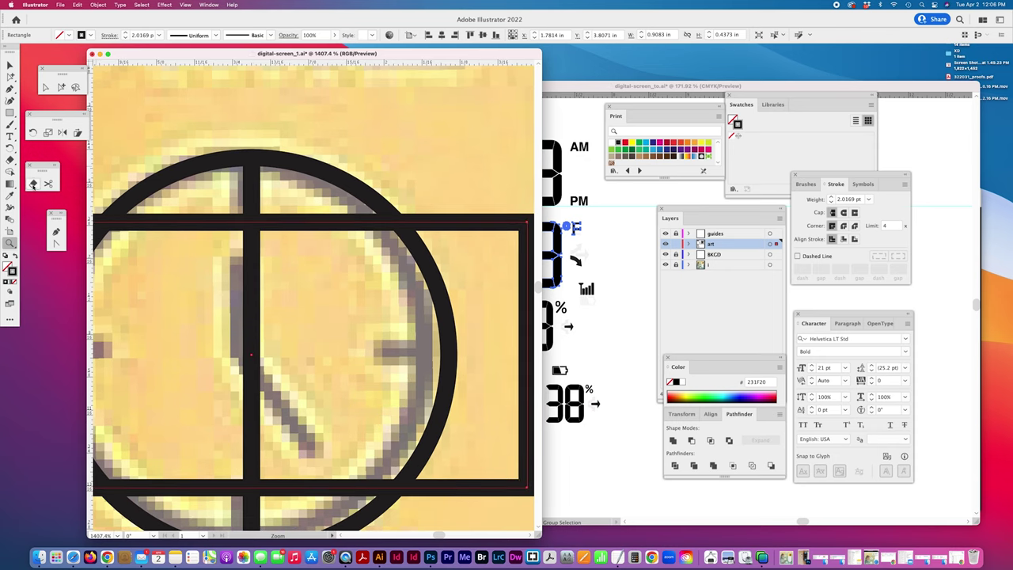
left_click(48, 183)
key("super+shift+a")
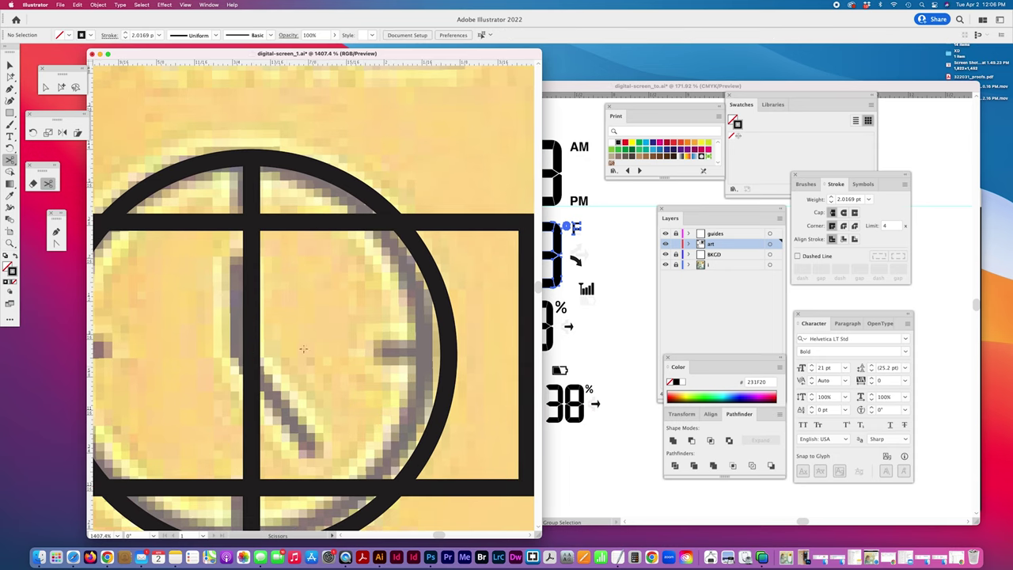
key("super+y")
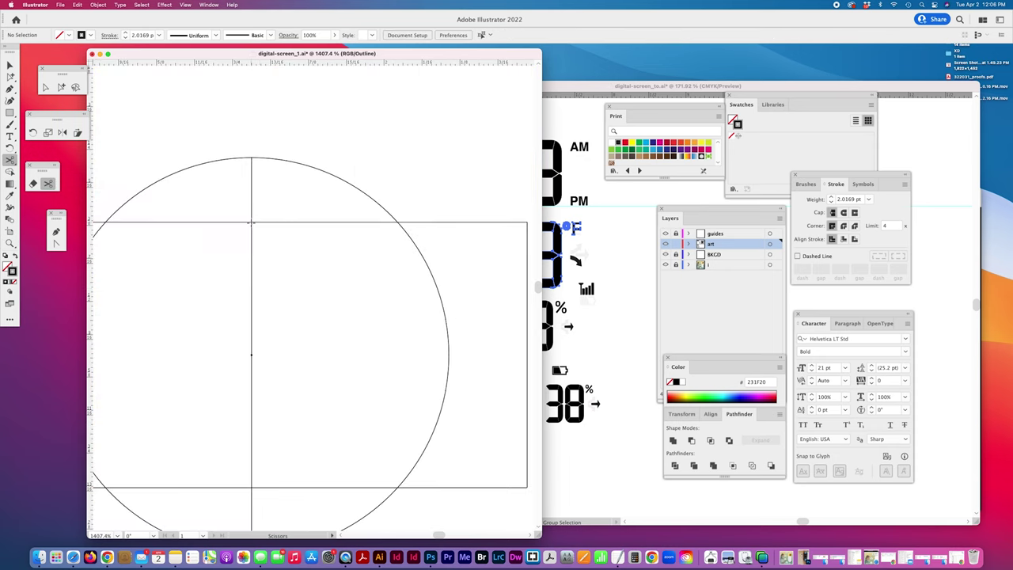
left_click(252, 223)
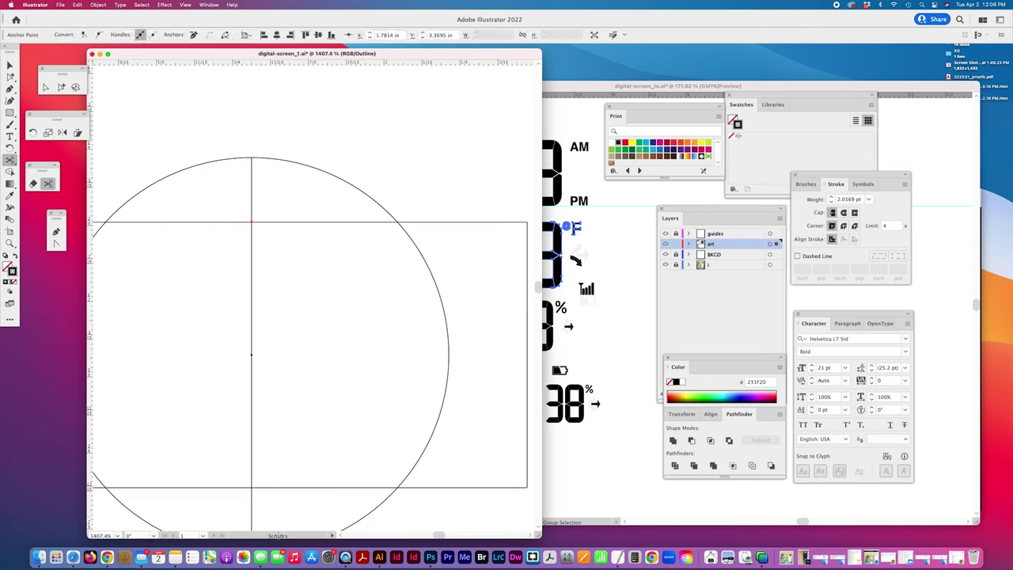
left_click(252, 488)
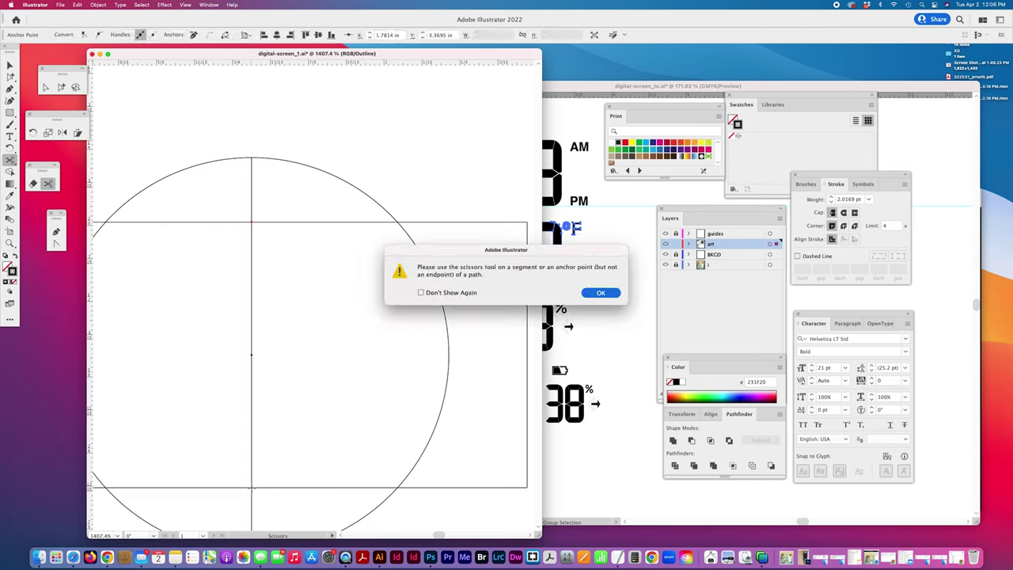
left_click(601, 293)
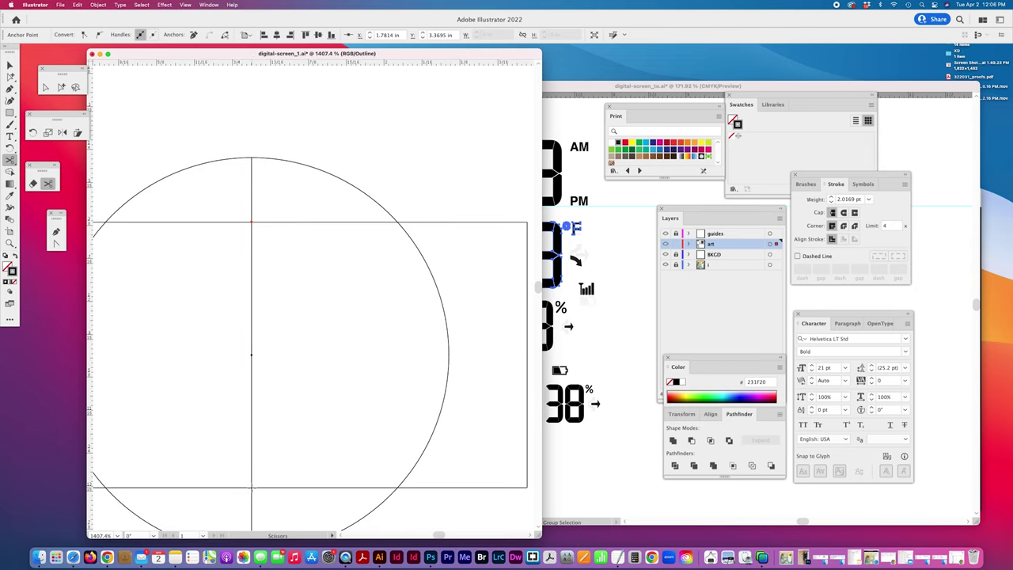
left_click(252, 488)
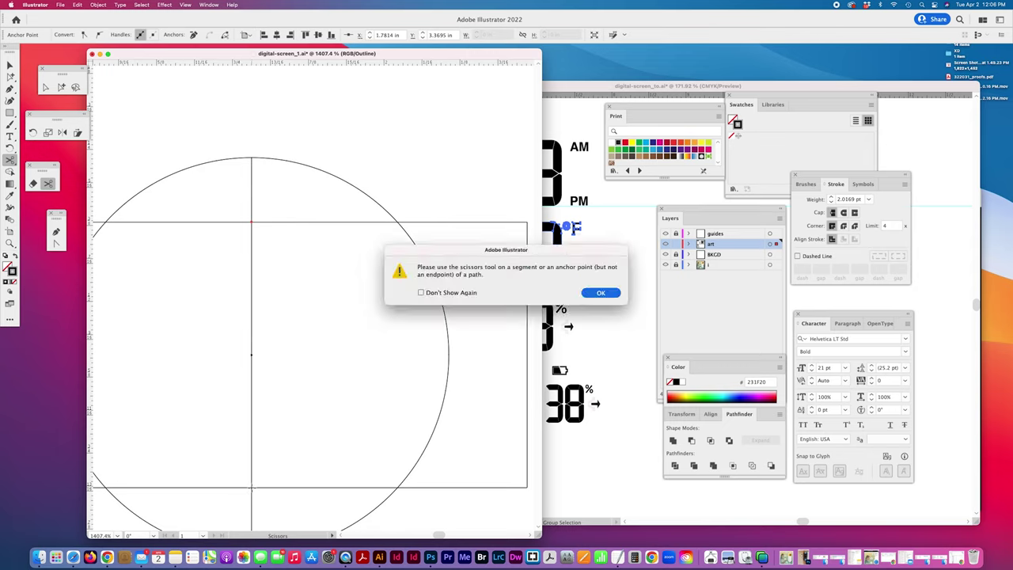
key("Return")
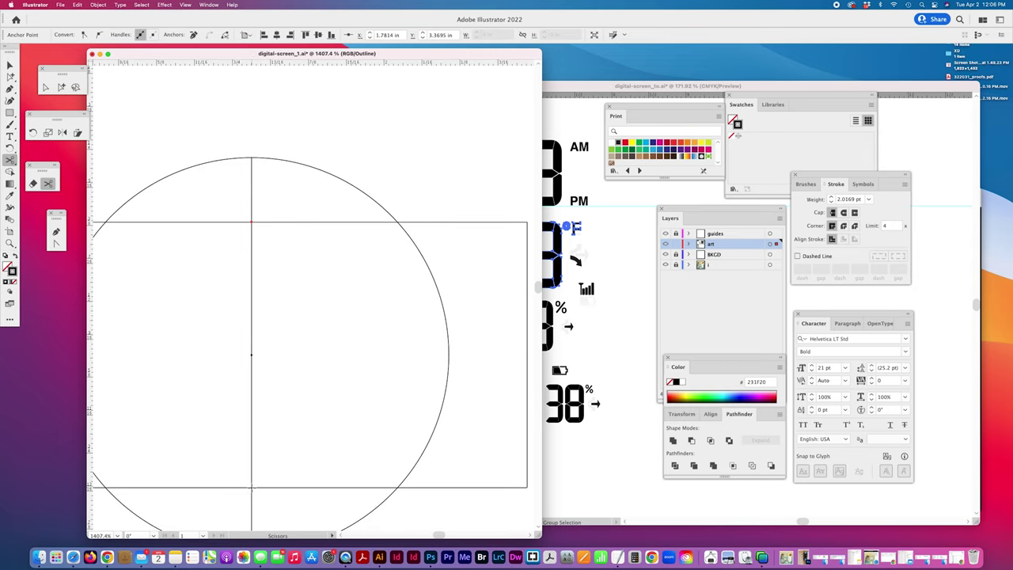
- Unlock and delete the helper rectangle over the clock, and return to Preview view
left_click(61, 86)
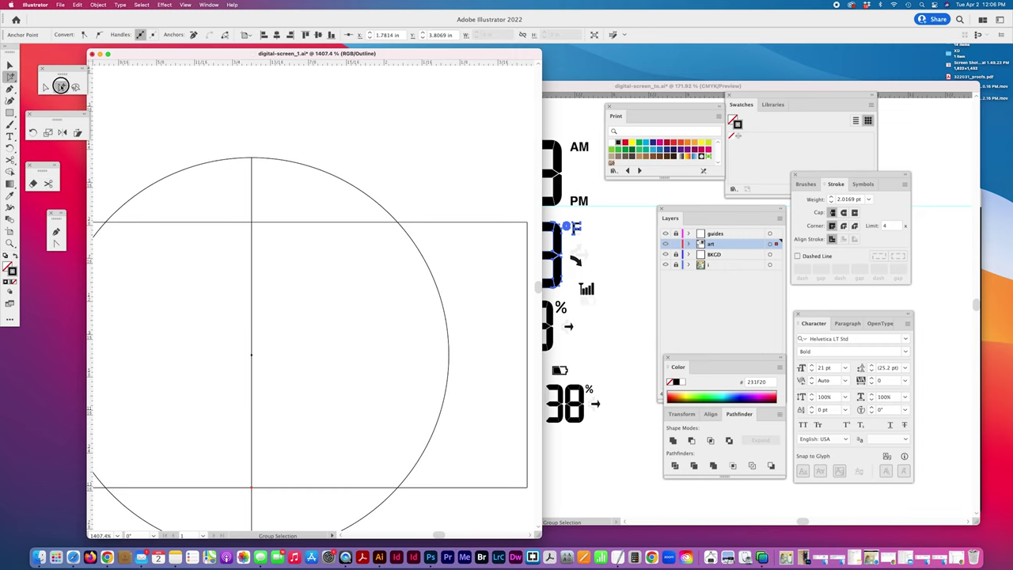
left_click(99, 4)
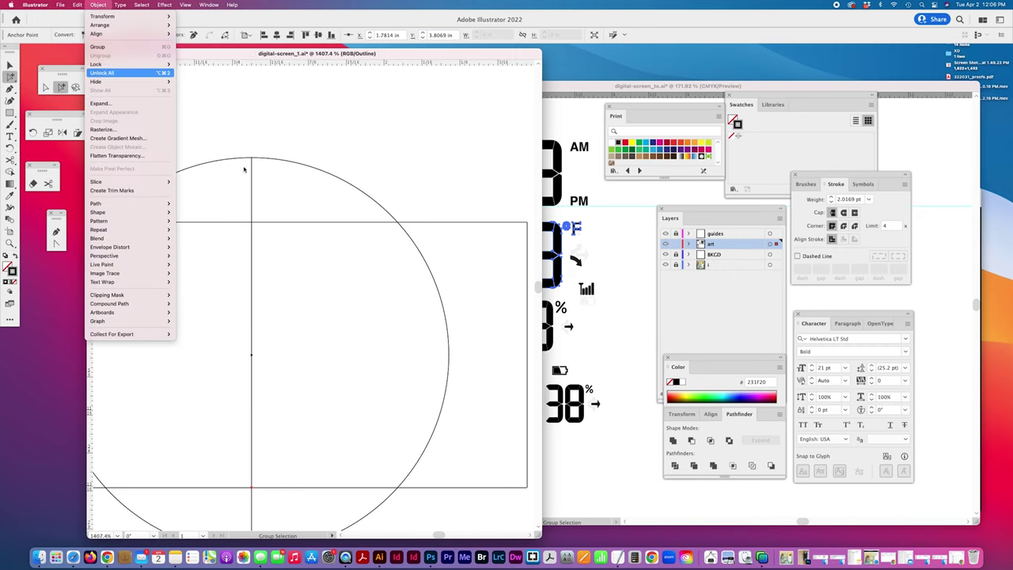
left_click(101, 73)
key("Delete")
key("super+y")
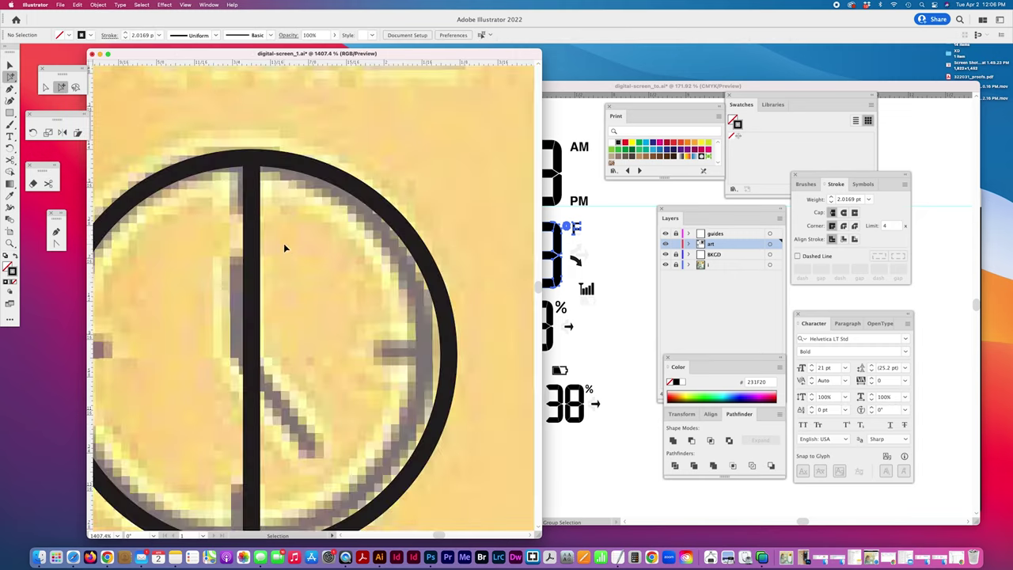
- Delete the middle segment of the cut line, keeping only the short ticks at the 12 and 6 o'clock positions
left_click(247, 250)
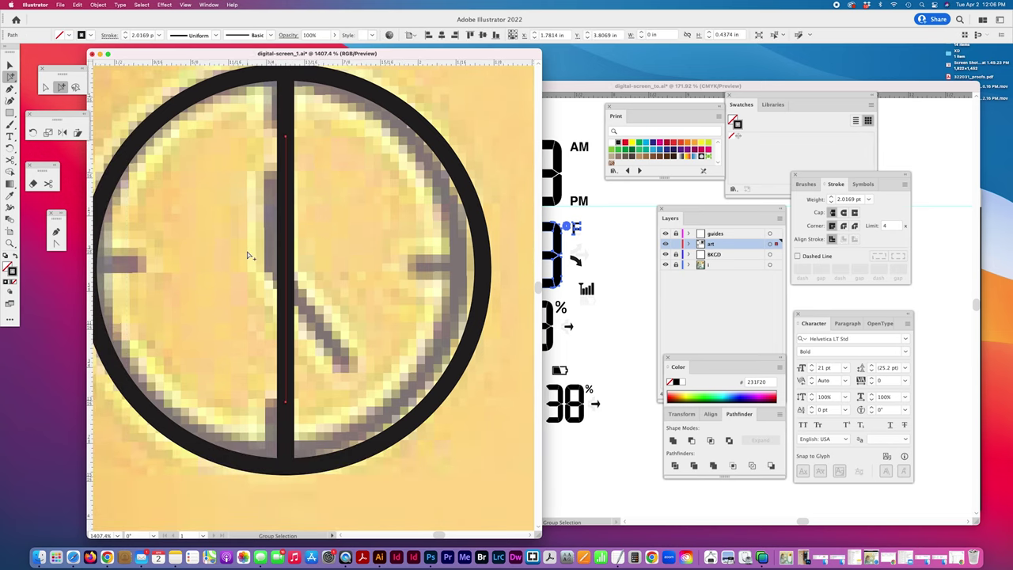
key("Delete")
scroll(245, 254, "left", 4)
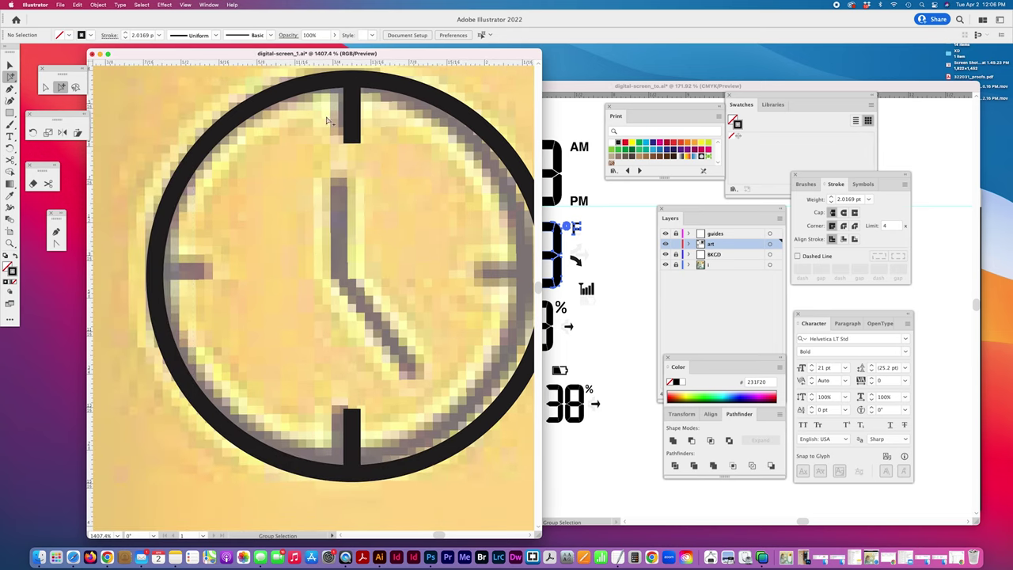
- Make a copy of the two vertical ticks rotated 90° about the clock's centre to form the 3 and 9 o'clock ticks
left_click(352, 128)
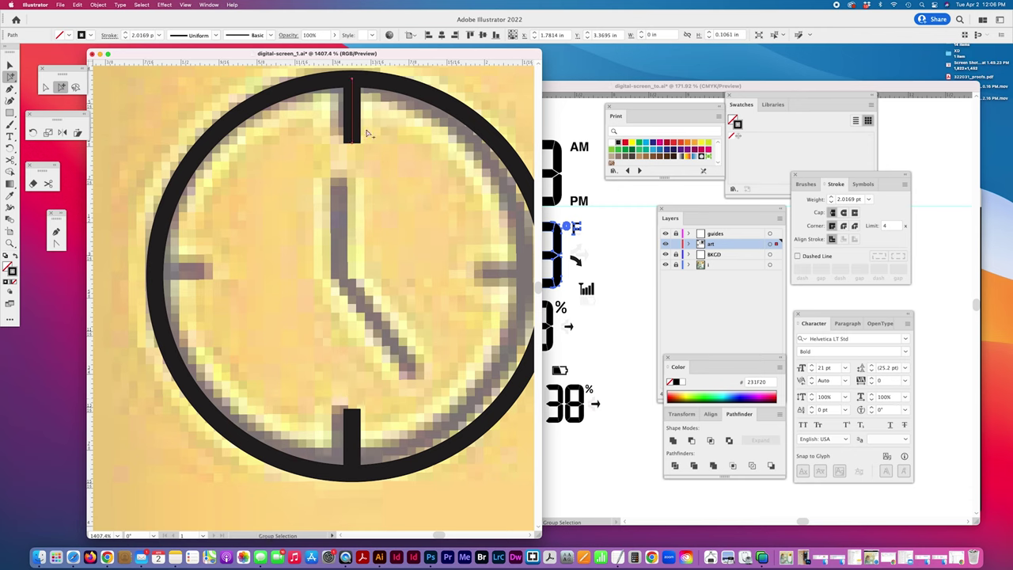
left_click(357, 437, "shift")
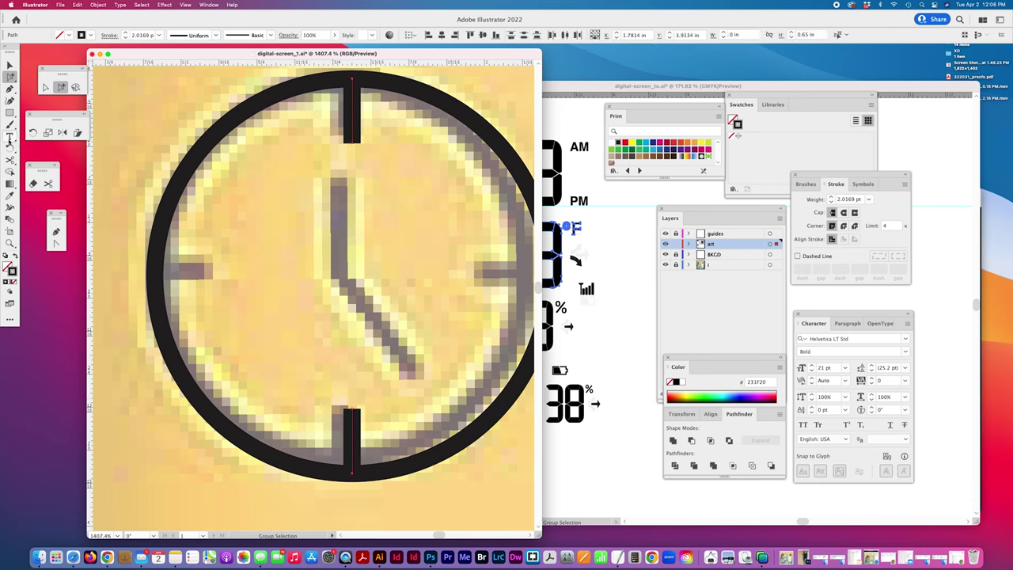
left_click(9, 148)
left_click_drag(352, 88, 502, 281)
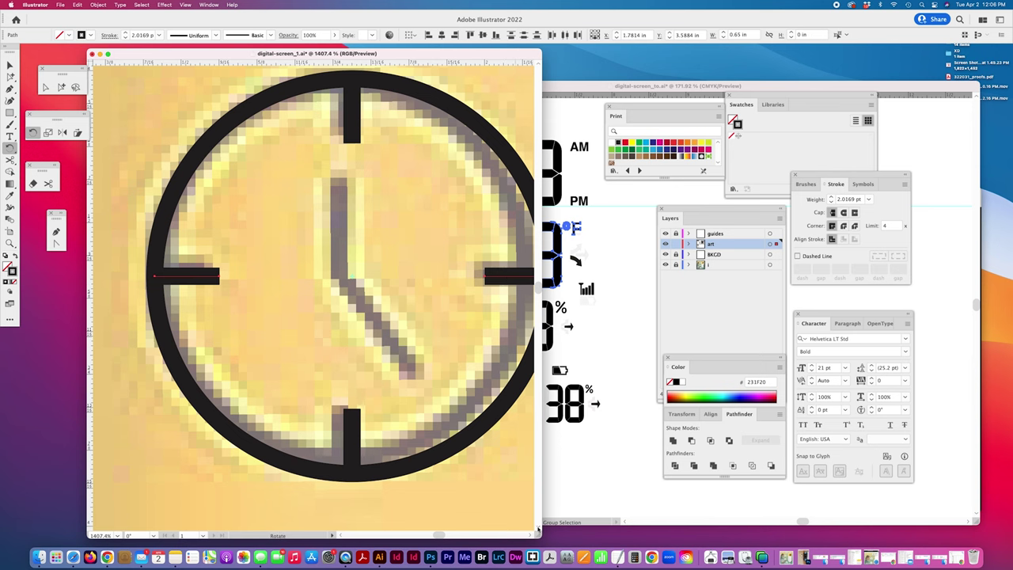
- Set the keyboard increment to .01 in and shorten the clock's 3 o'clock tick by nudging its inner end outward
left_click_drag(540, 529, 634, 534)
key("super+0")
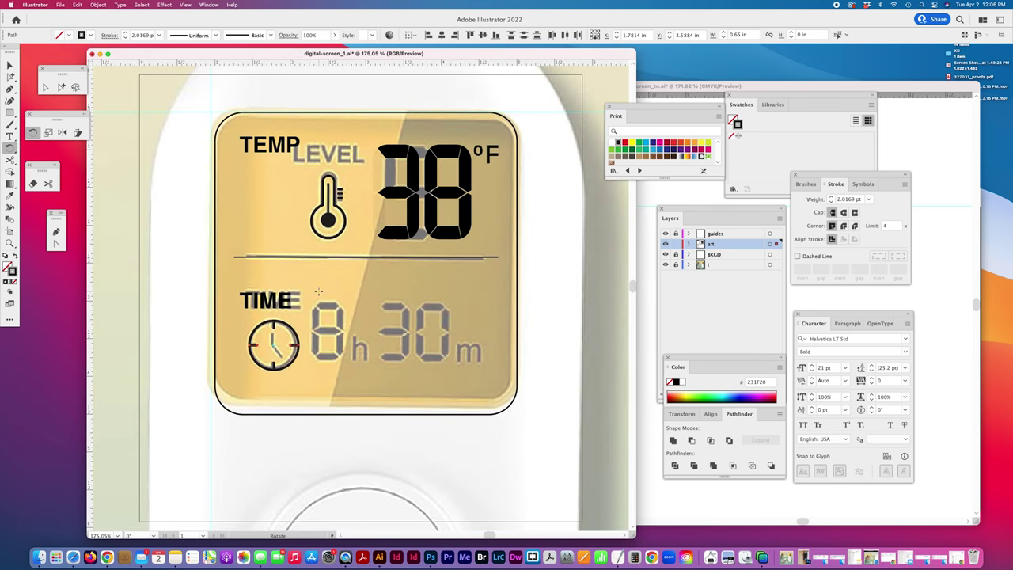
key("super+alt")
left_click(11, 243)
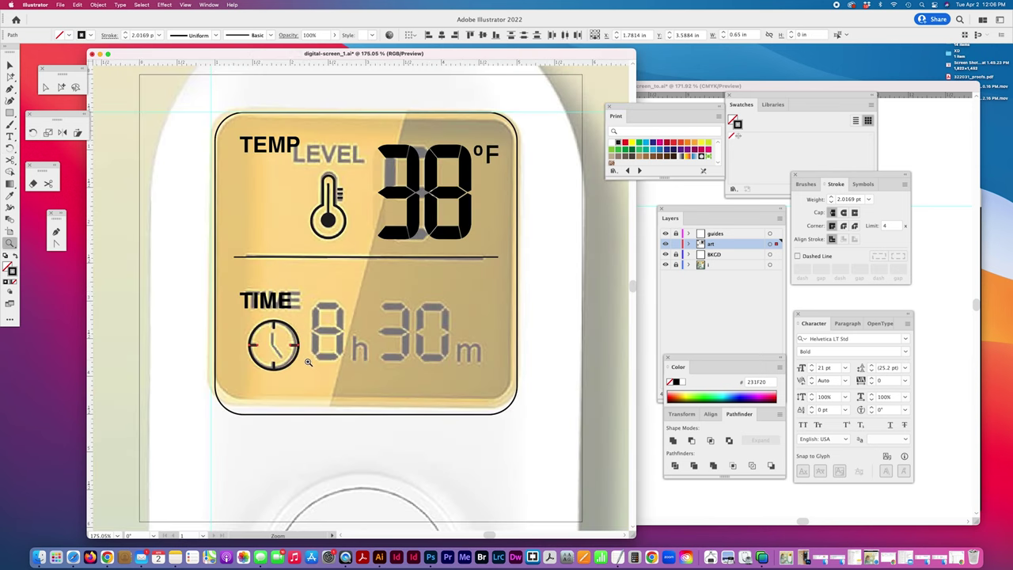
left_click(290, 350)
left_click(364, 311)
left_click(341, 282)
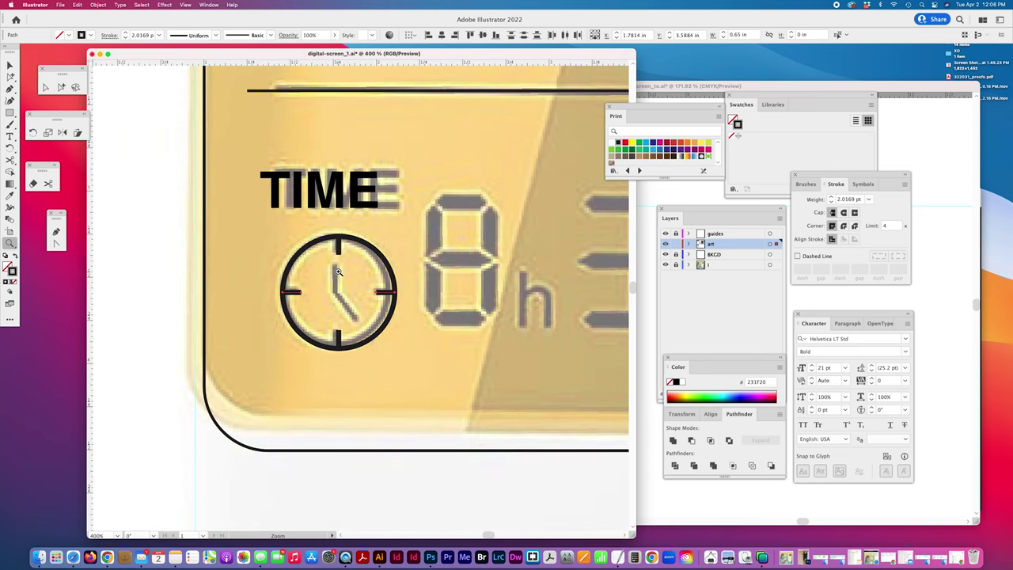
left_click(422, 319)
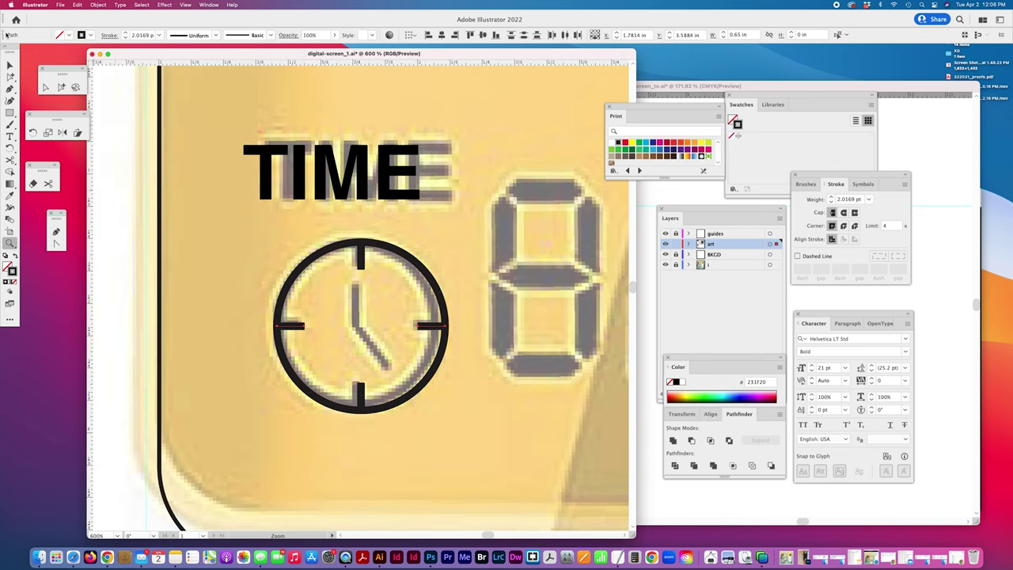
left_click(45, 87)
left_click_drag(413, 317, 441, 350)
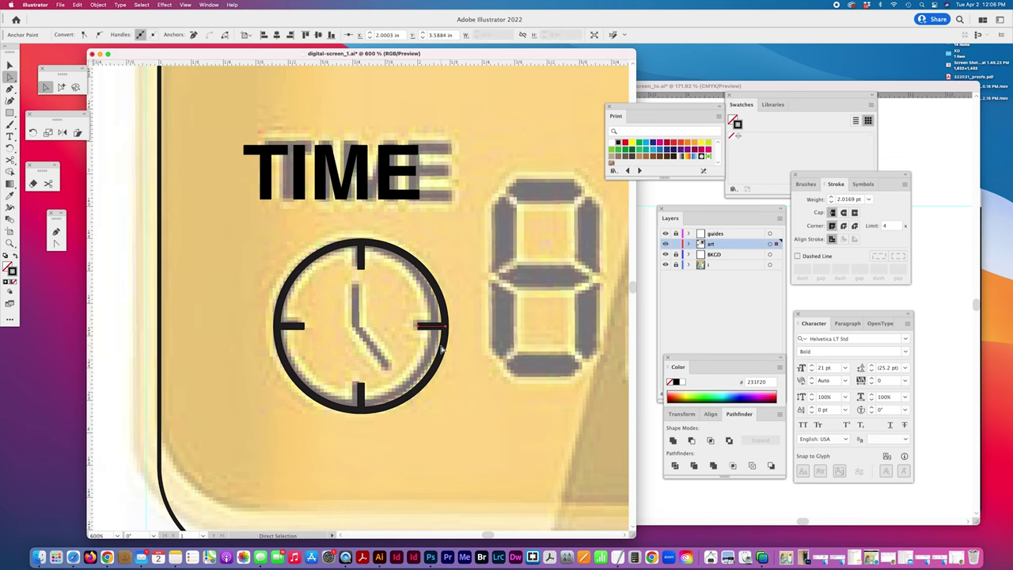
scroll(442, 350, "right", 4)
key("super+k")
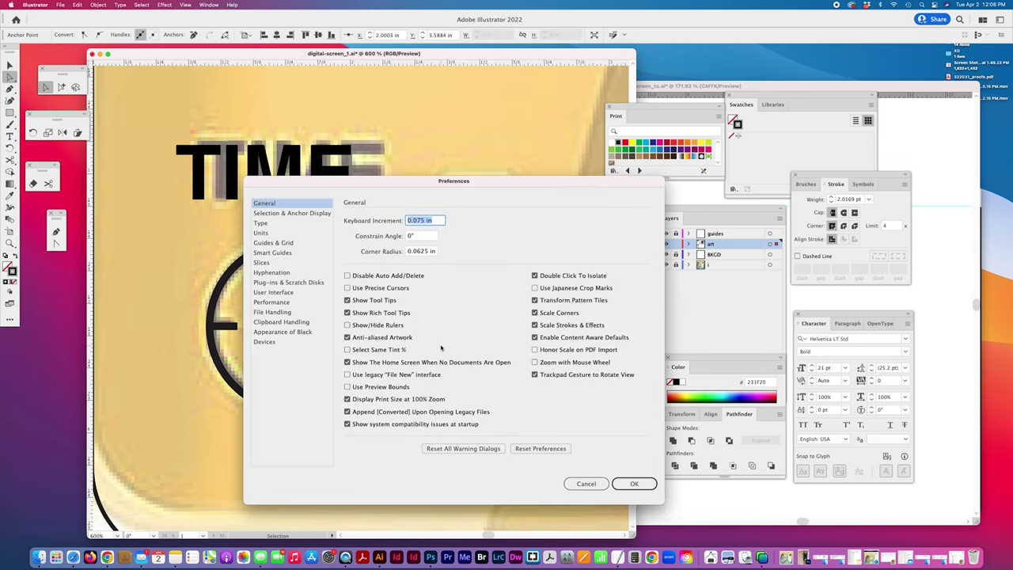
type(".")
type(".01")
key("Return")
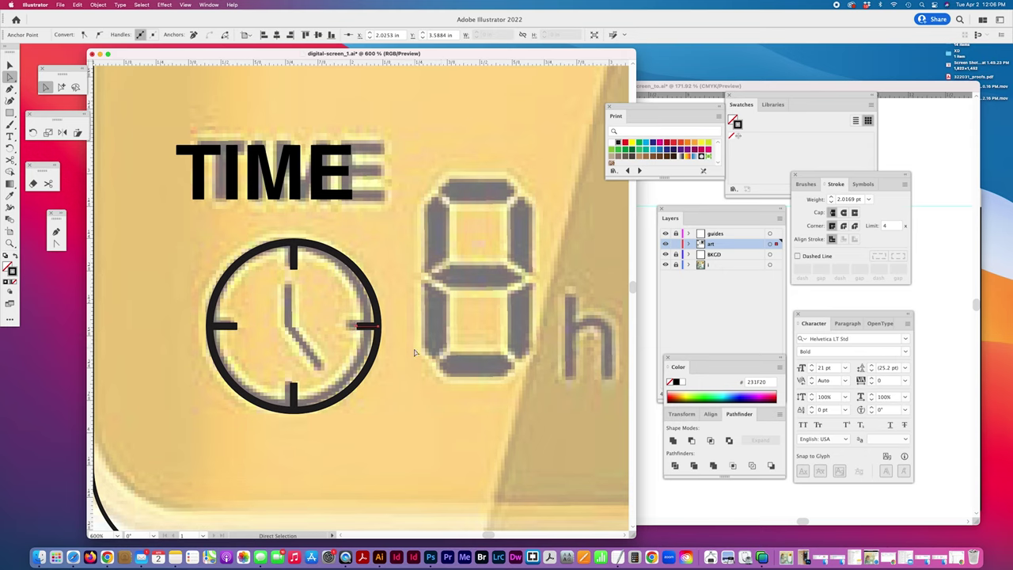
- Shorten the clock's 9, 12 and 6 o'clock ticks by nudging their inner anchor points toward the ring
left_click(229, 325)
key("Left")
left_click(288, 271)
left_click(291, 255)
left_click_drag(327, 408, 312, 389)
key("Down")
key("Down")
left_click(103, 211)
- Draw the clock hands with the Pen tool as one open path from near 12 o'clock through the centre to the lower right
left_click(11, 88)
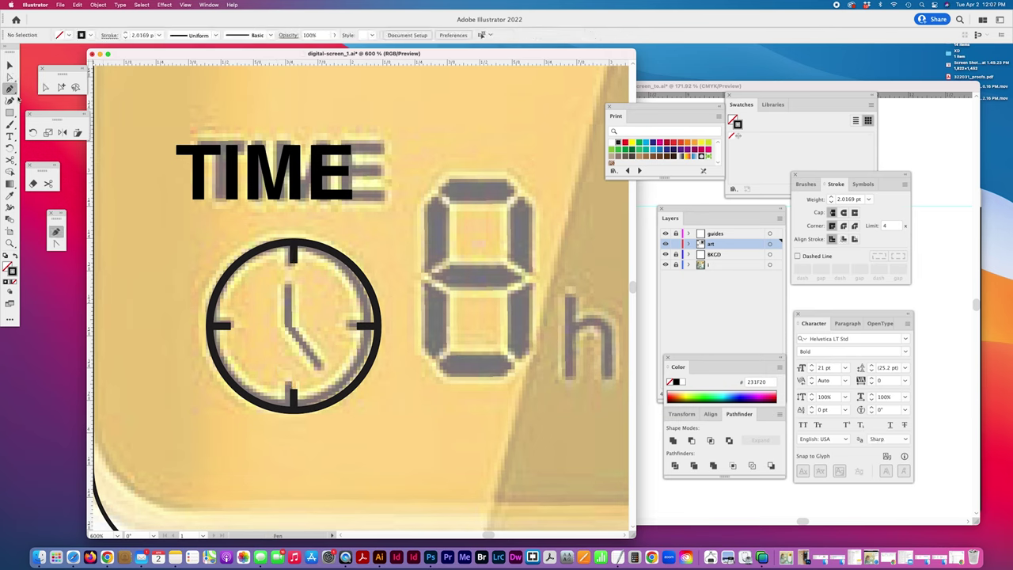
left_click(292, 280)
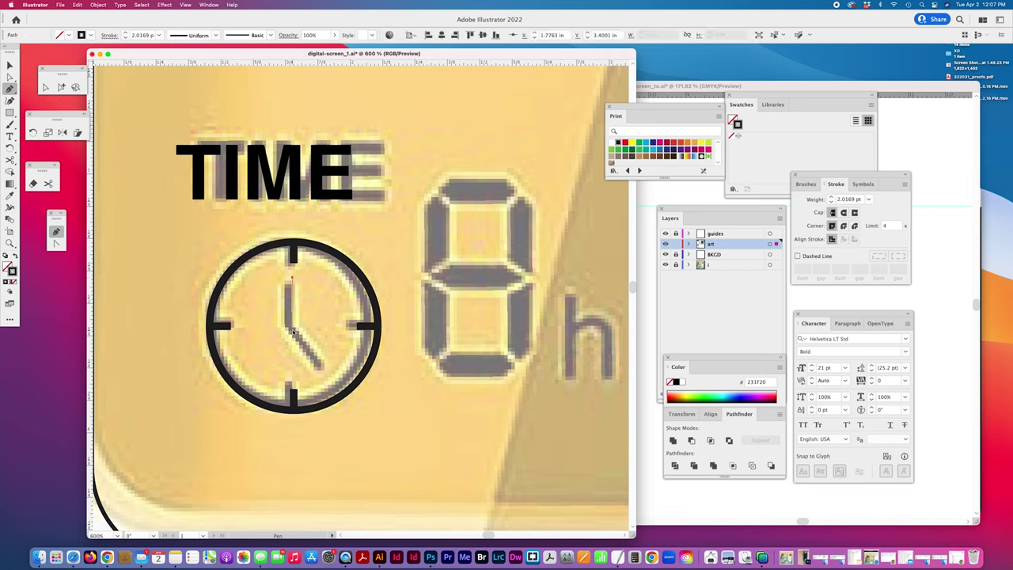
left_click(294, 332)
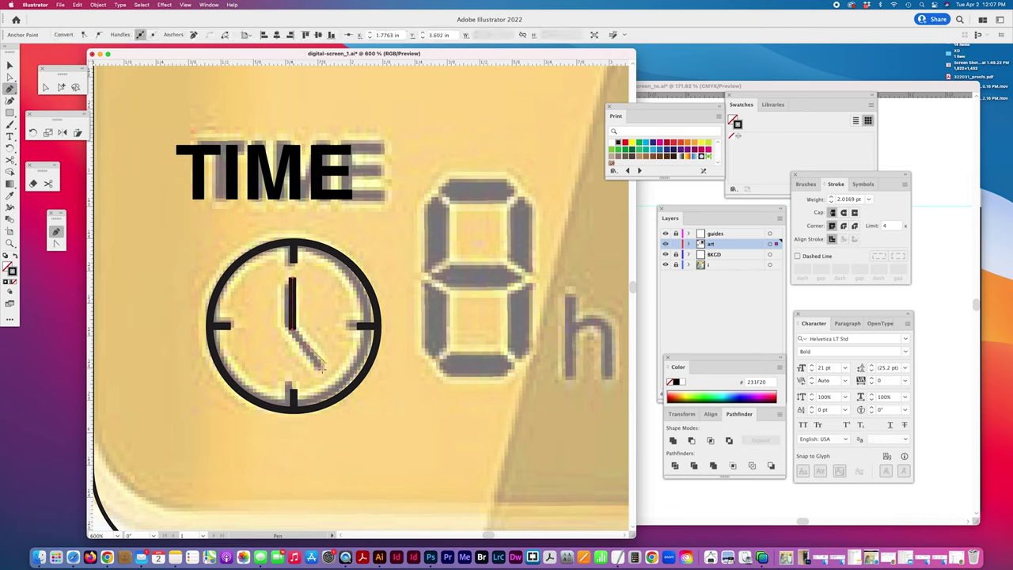
left_click(325, 365)
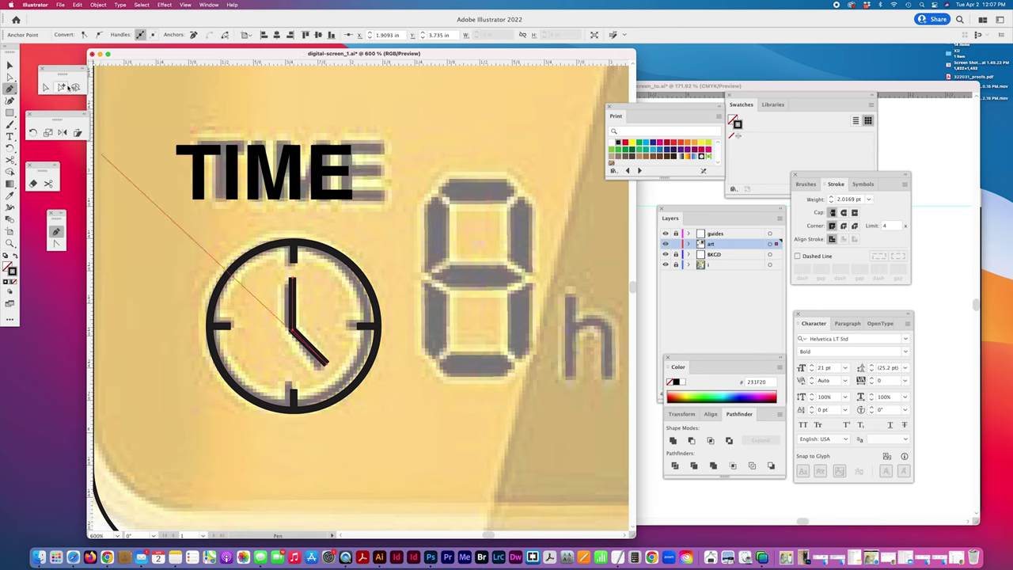
- Group the clock's ring with its four ticks, leaving the hands out of the group
left_click(68, 87)
left_click(357, 256)
left_click(325, 352)
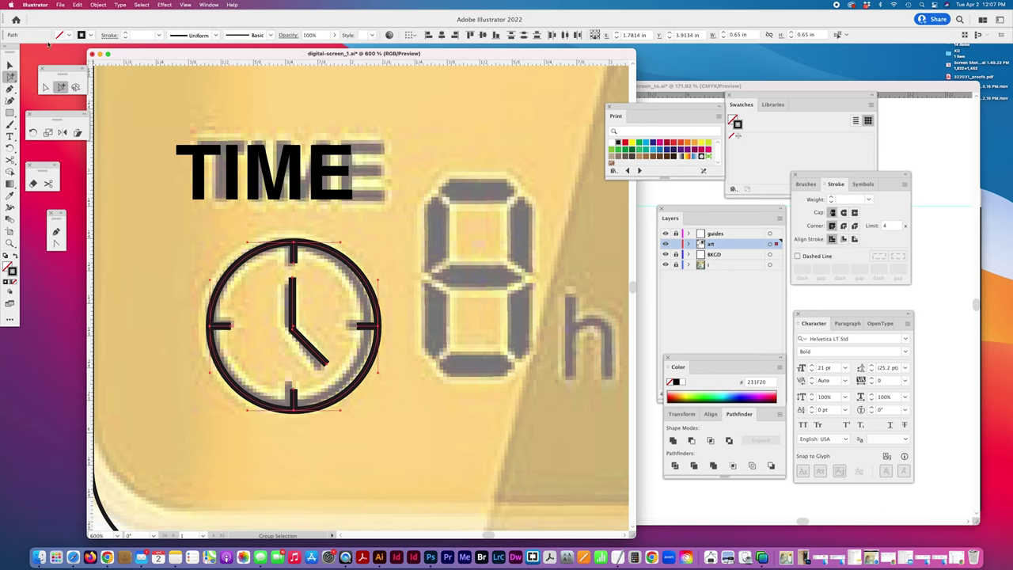
left_click(292, 316)
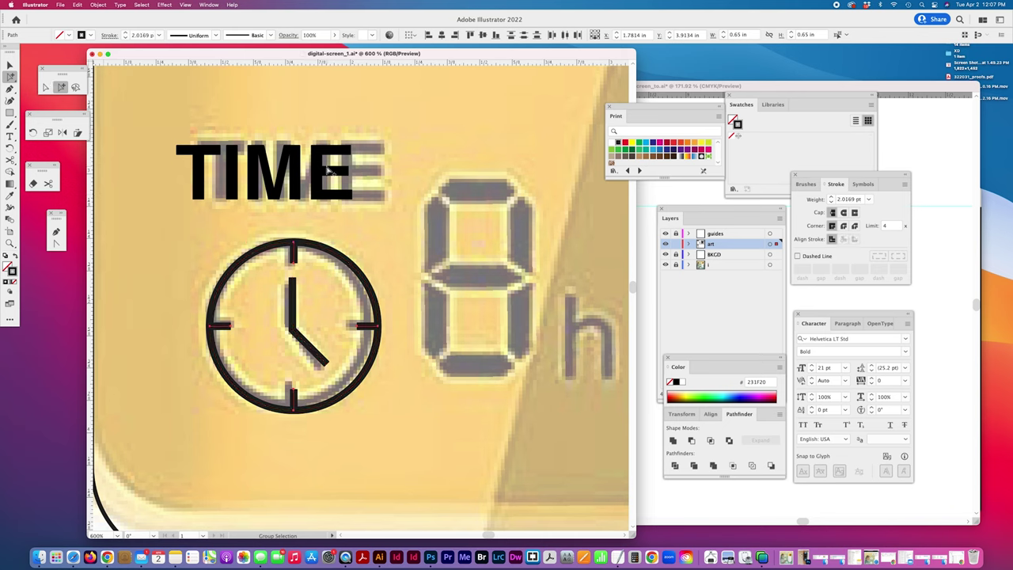
left_click(339, 252, "shift")
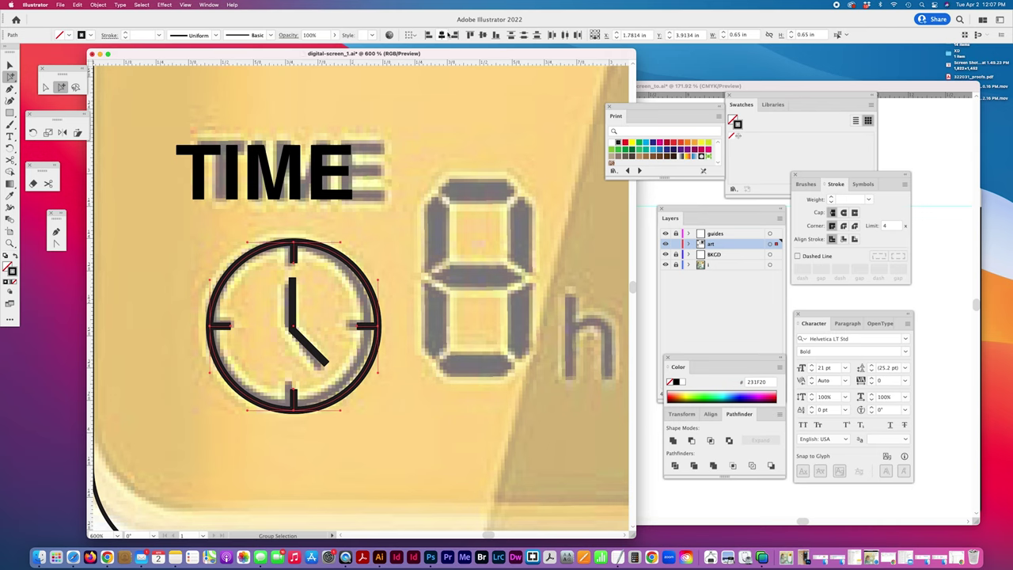
key("super+g")
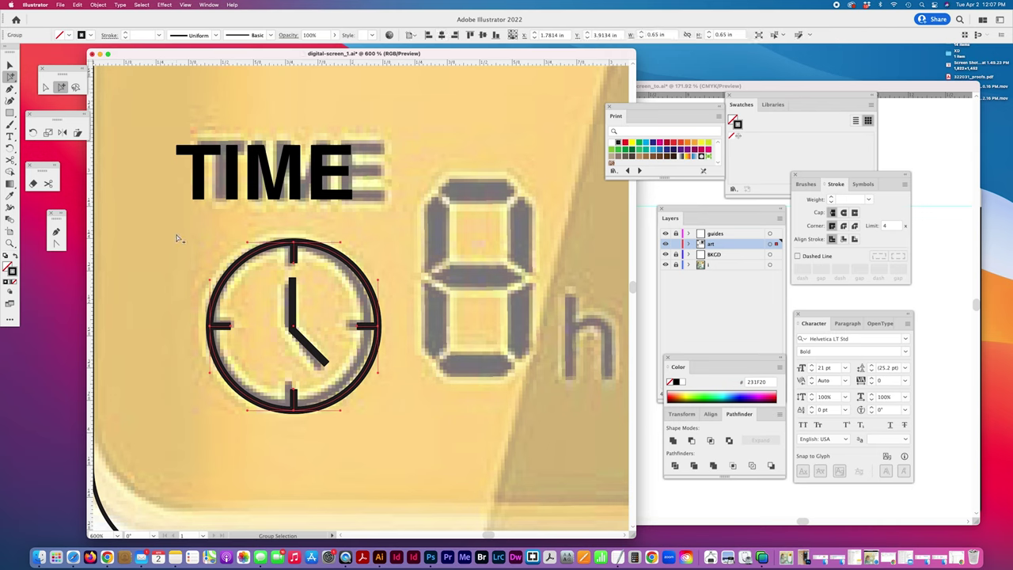
- Try to align the hands and the dial group on their vertical and horizontal centres, and undo the alignment
left_click_drag(177, 237, 424, 448)
left_click(482, 35)
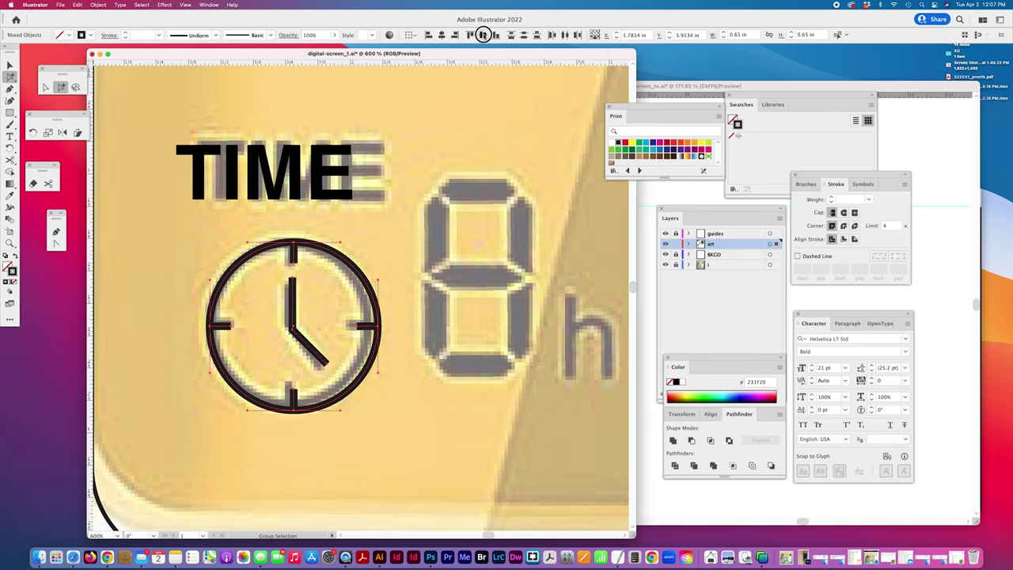
left_click(482, 35)
left_click(442, 34)
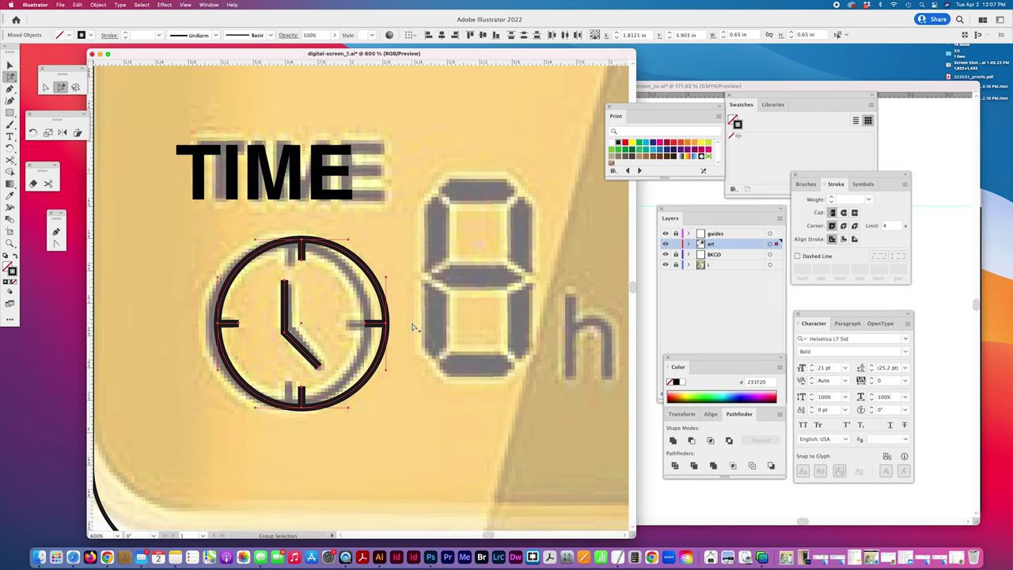
key("super+z")
key("super+z")
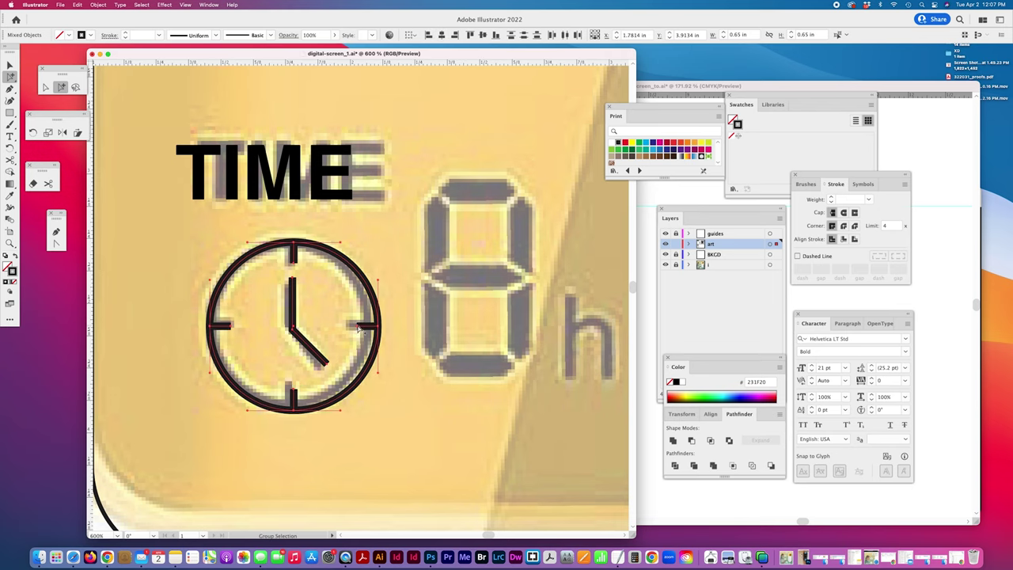
- In Outline view, move the clock hands so their corner sits on the circle's centre point, and return to Preview view
key("super+y")
left_click(281, 332)
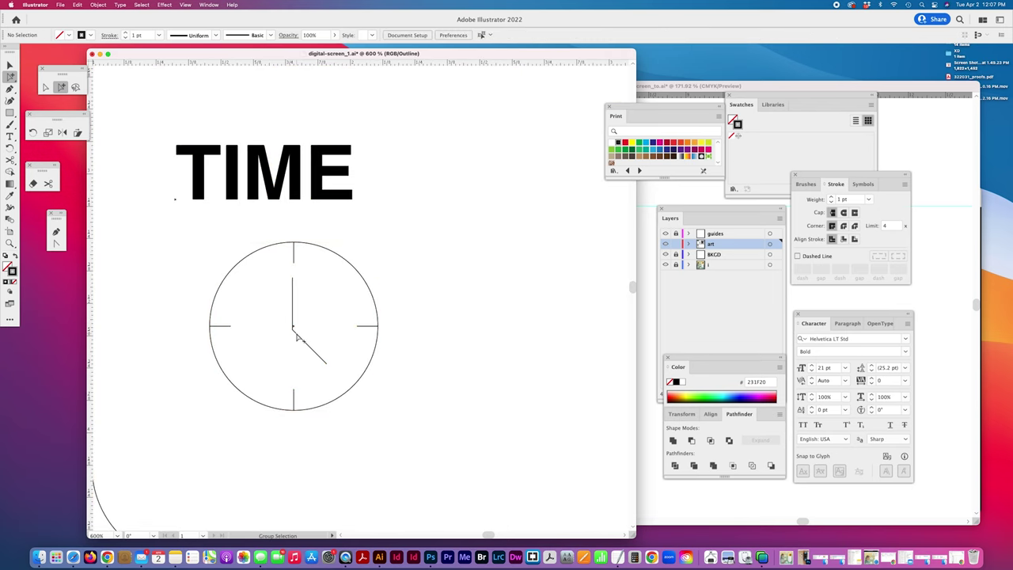
left_click(298, 333)
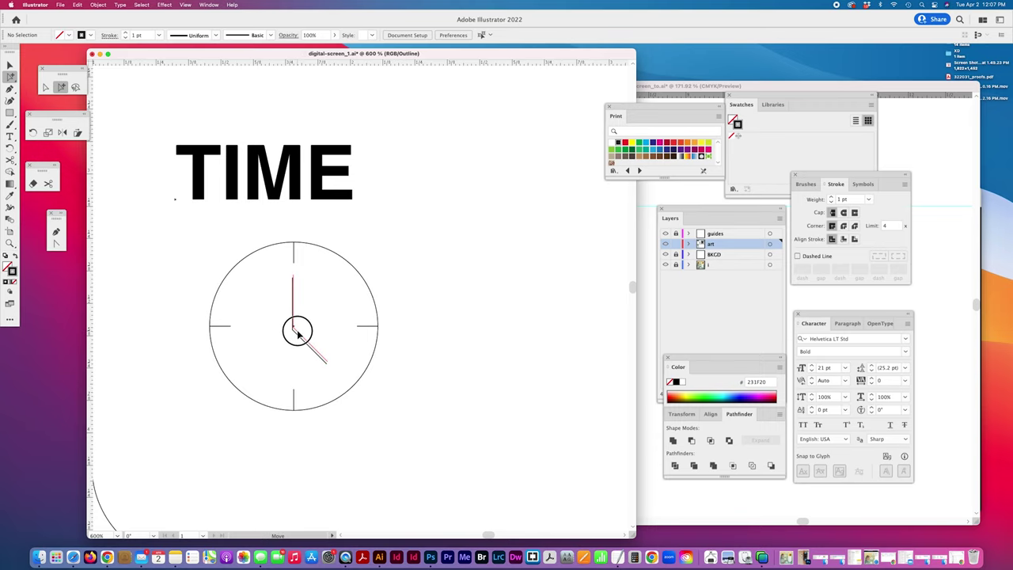
left_click_drag(297, 331, 299, 329)
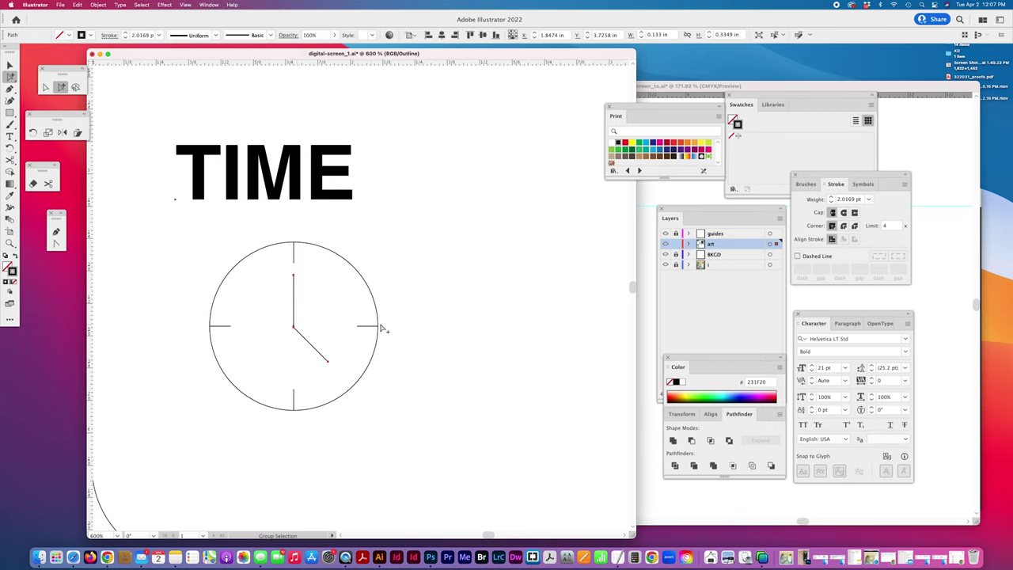
left_click(415, 320)
key("super+y")
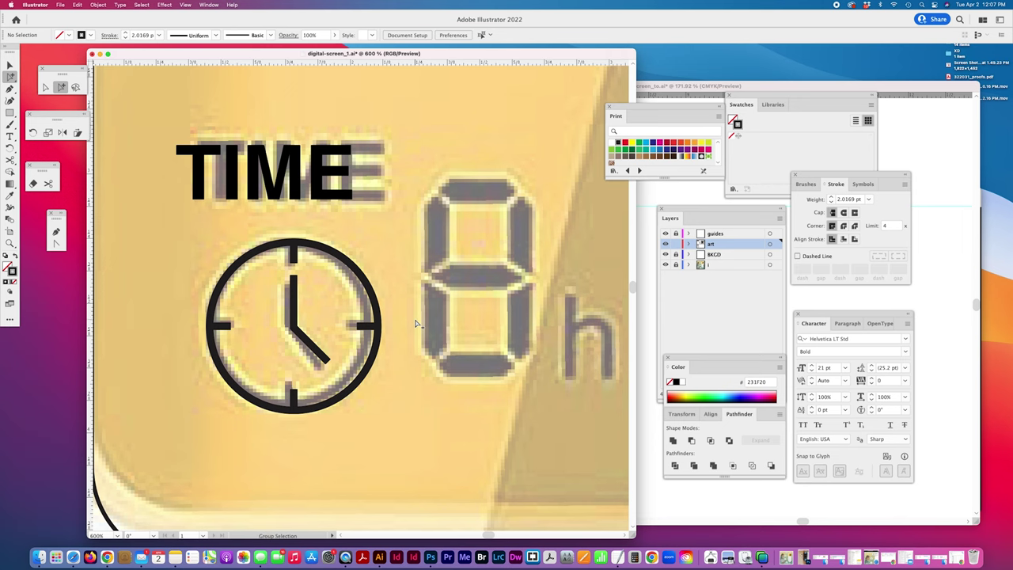
- Duplicate the TIME label over the reference time digits and change the copy's text to a lowercase h
key("super+0")
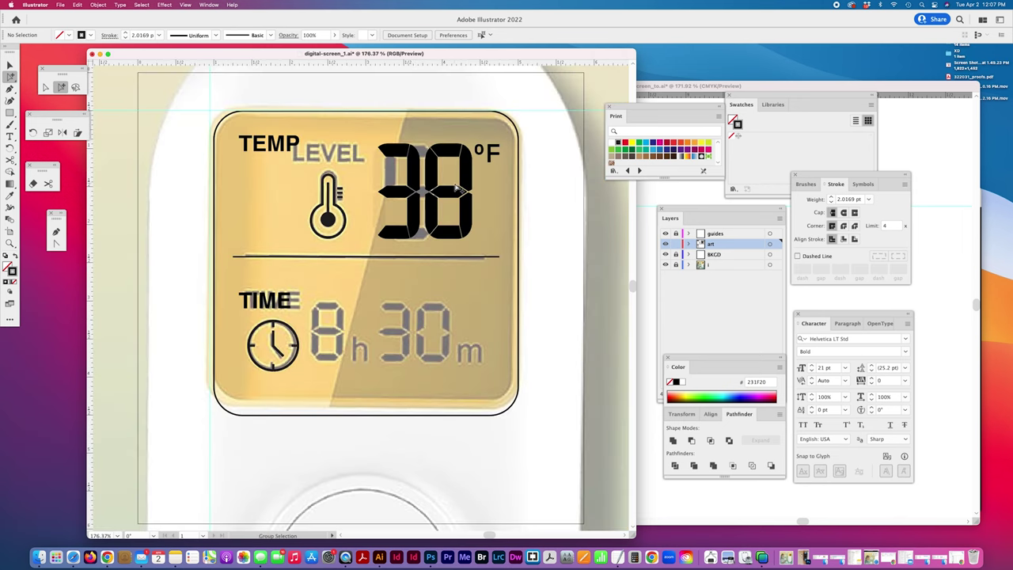
scroll(387, 307, "right", 3)
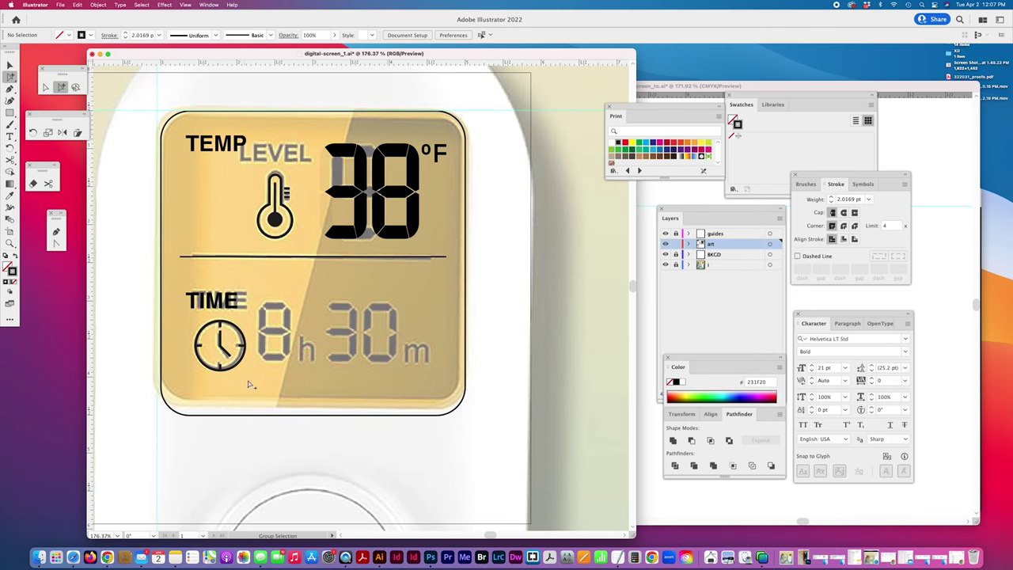
left_click_drag(217, 309, 466, 376)
key("t")
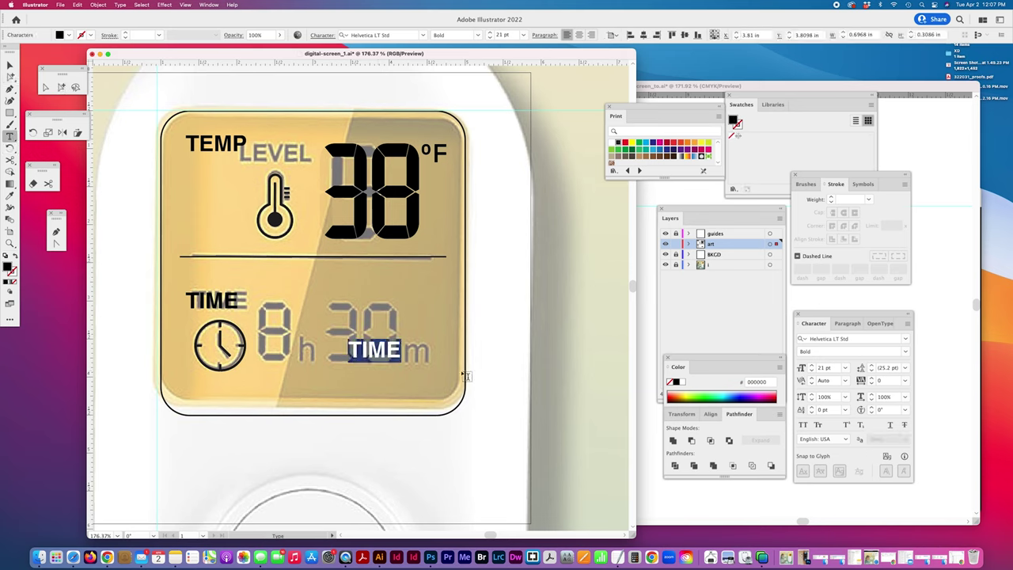
type("H")
key("Escape")
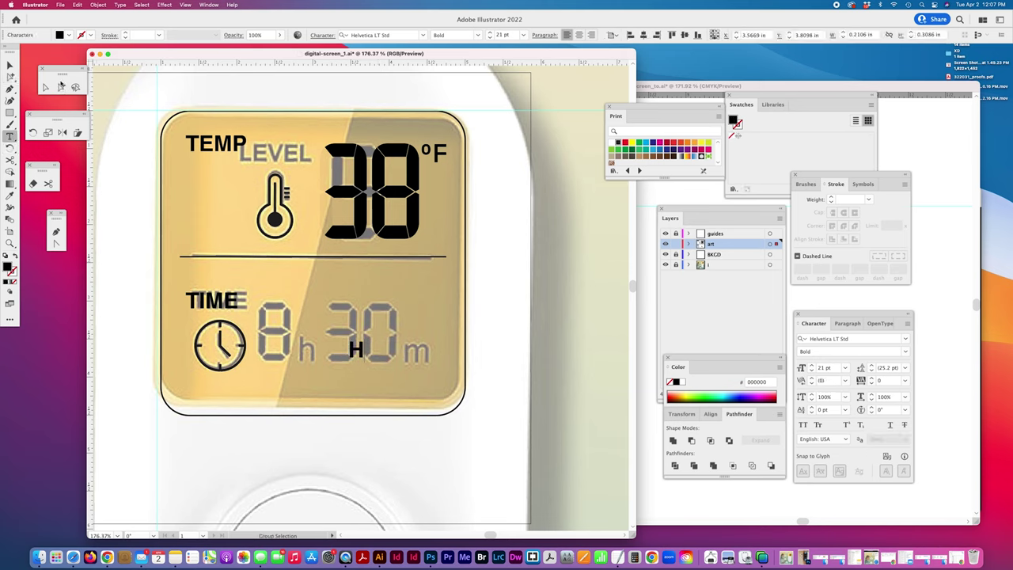
left_click_drag(362, 353, 338, 355)
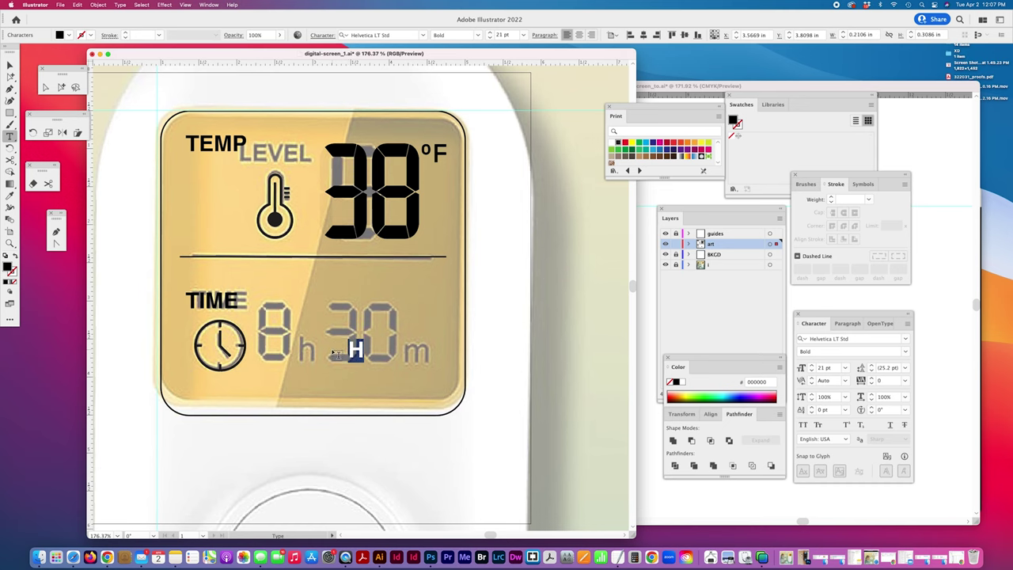
type("h")
scroll(349, 348, "left", 2)
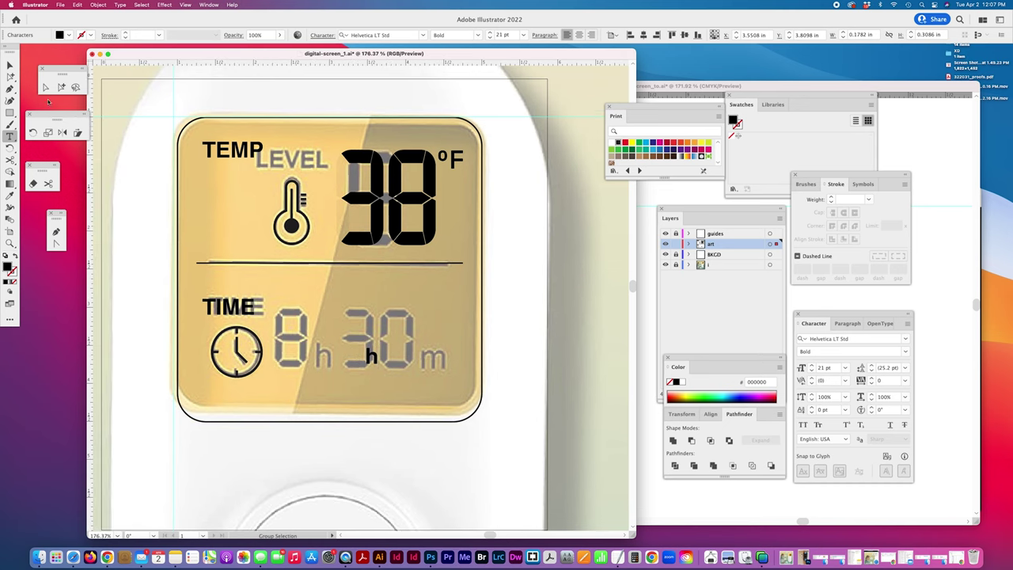
key("Escape")
- Place the h over the reference hour unit, copy it to the reference minute unit, and change that copy to m
left_click_drag(372, 358, 431, 370)
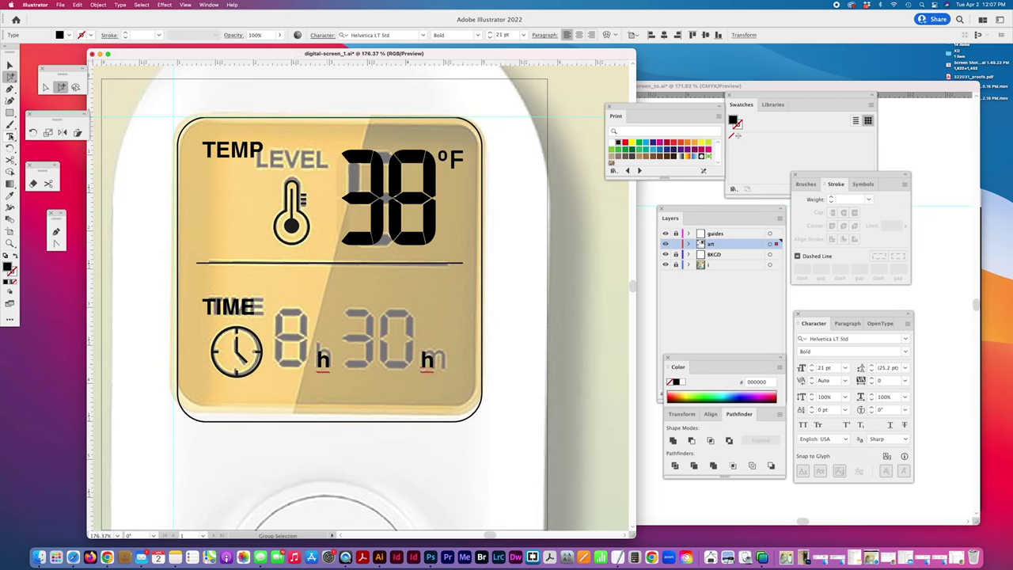
left_click(9, 136)
left_click_drag(420, 361, 453, 371)
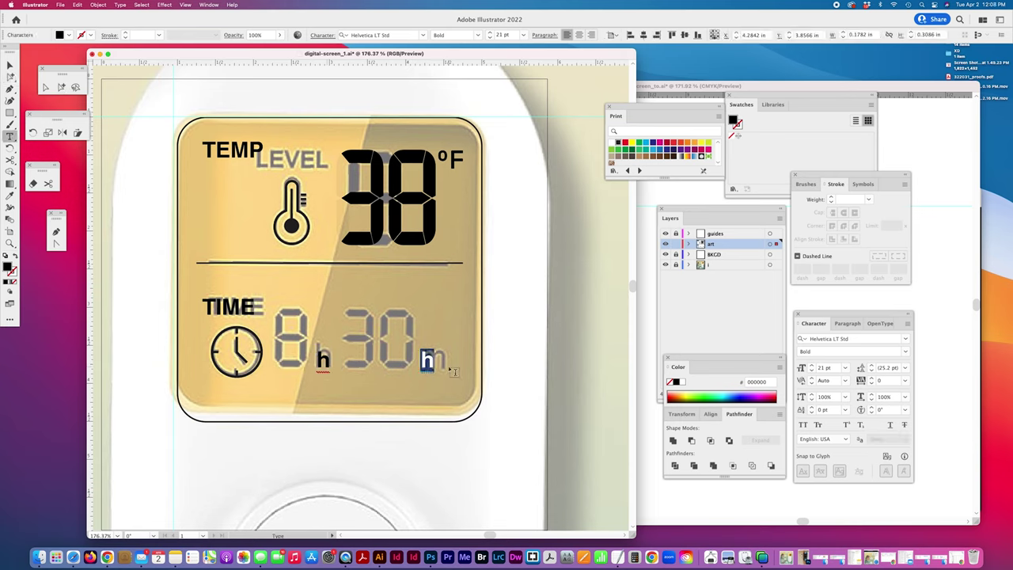
type("m")
key("Escape")
left_click(314, 435)
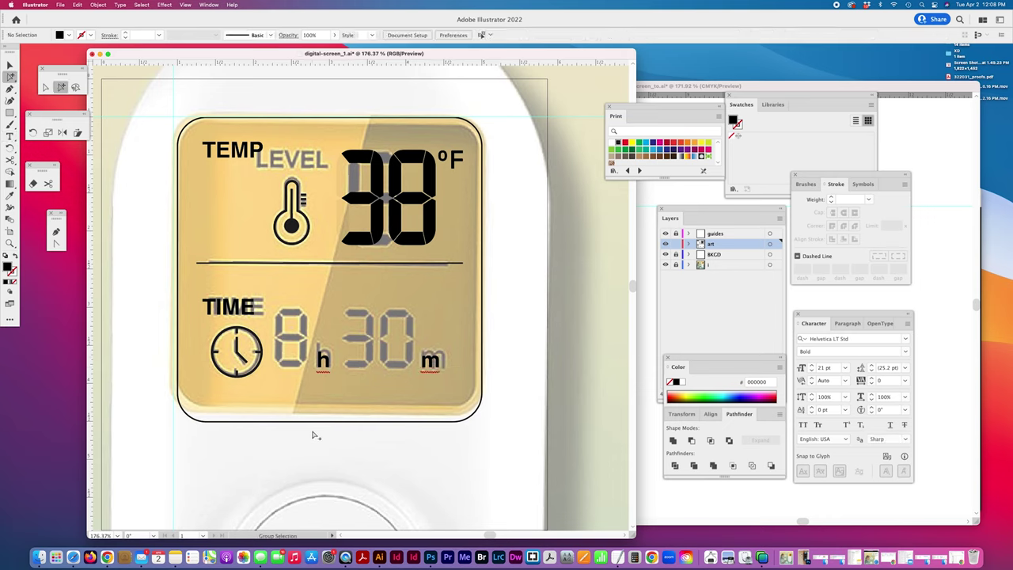
- Copy the digit 8 from the 4:48 time in digital-screen_to.ai and paste it into digital-screen_1.ai
left_click(644, 203)
scroll(588, 282, "left", 3)
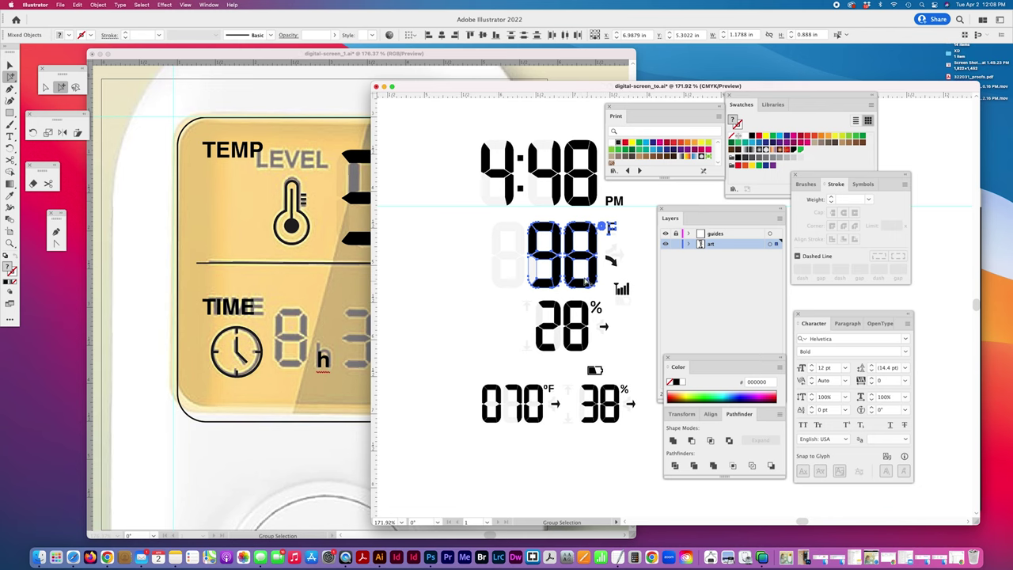
scroll(579, 267, "right", 4)
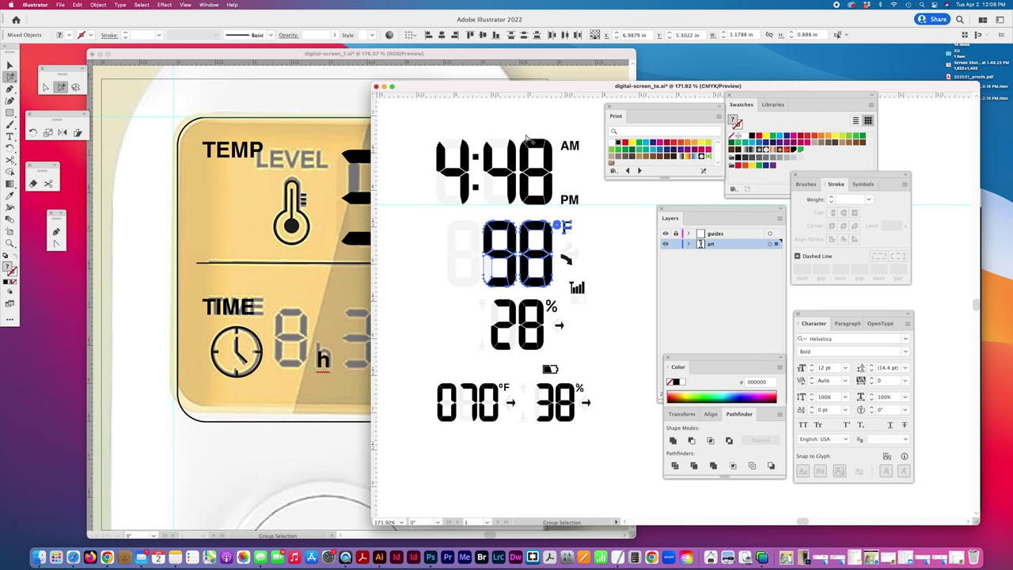
left_click(545, 189)
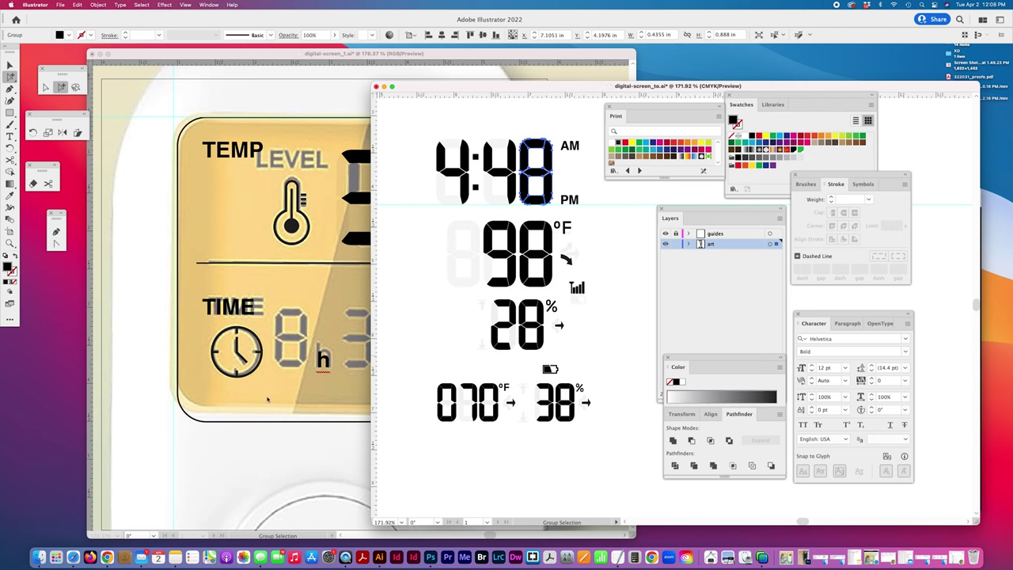
left_click(242, 400)
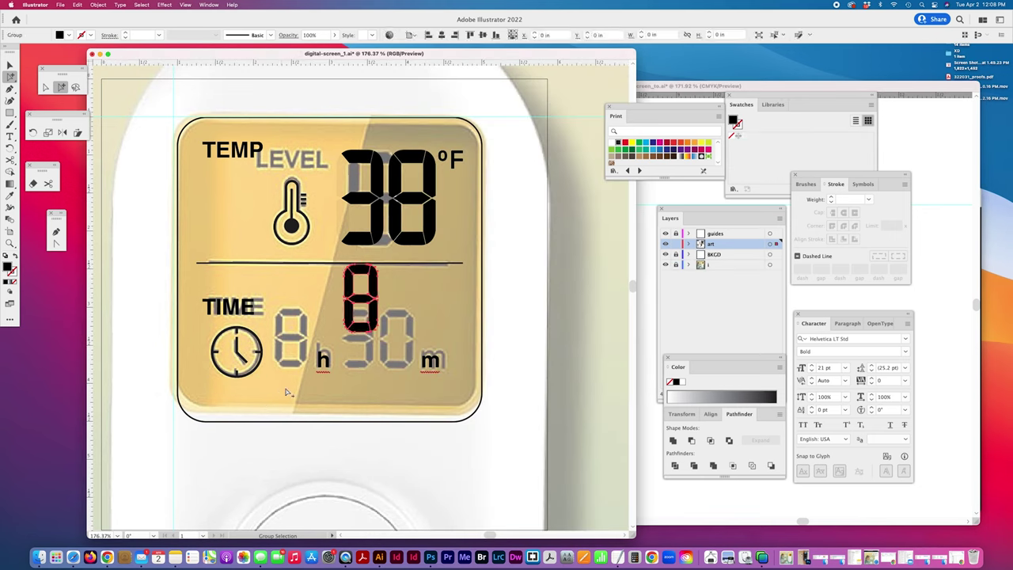
- Place the pasted 8 over the reference hour digit and lower it to line up with the bottom of the h
key("super+v")
left_click_drag(372, 304, 304, 334)
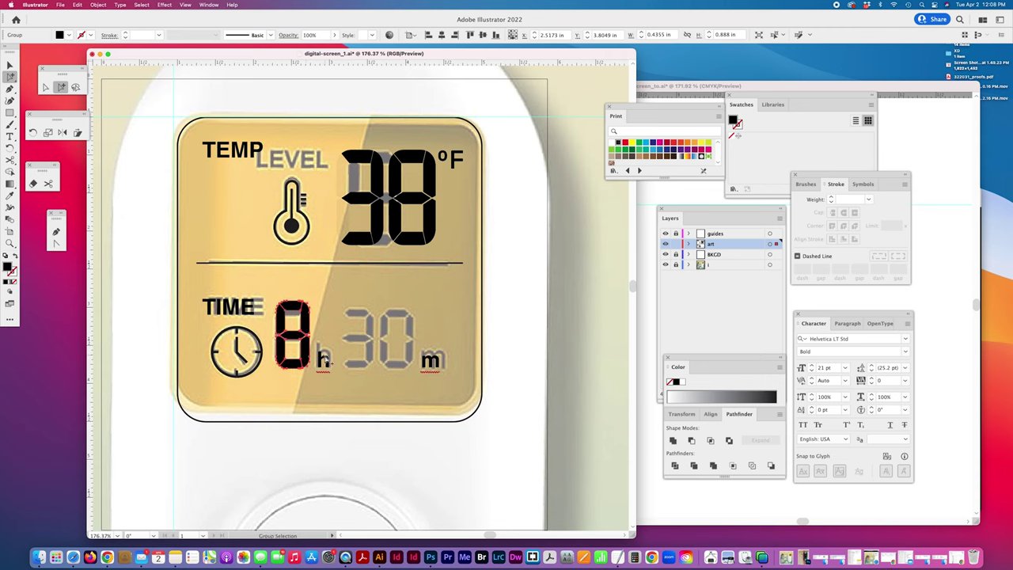
left_click(323, 357, "shift")
key("Down")
key("Down")
key("Down")
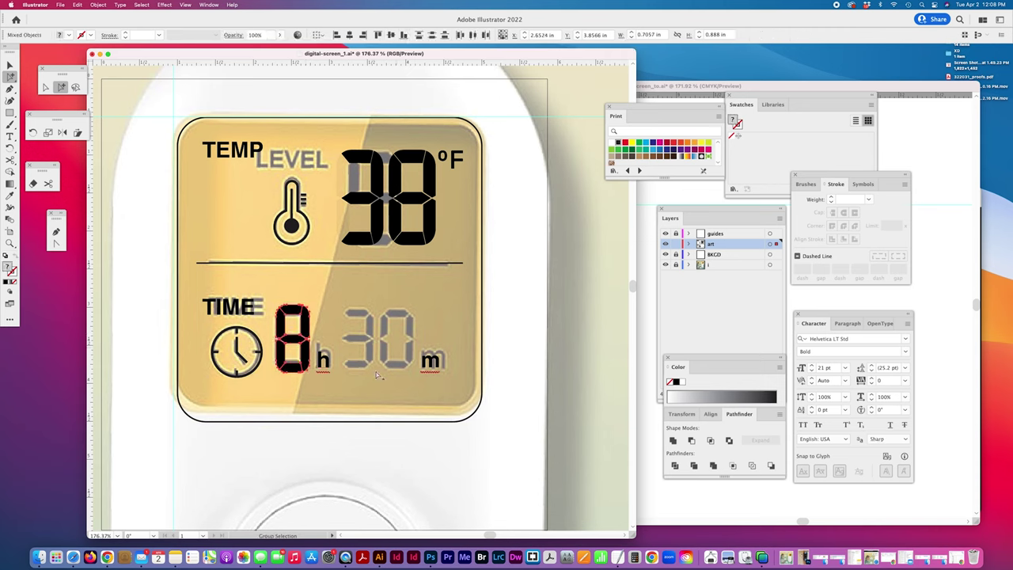
left_click(304, 363)
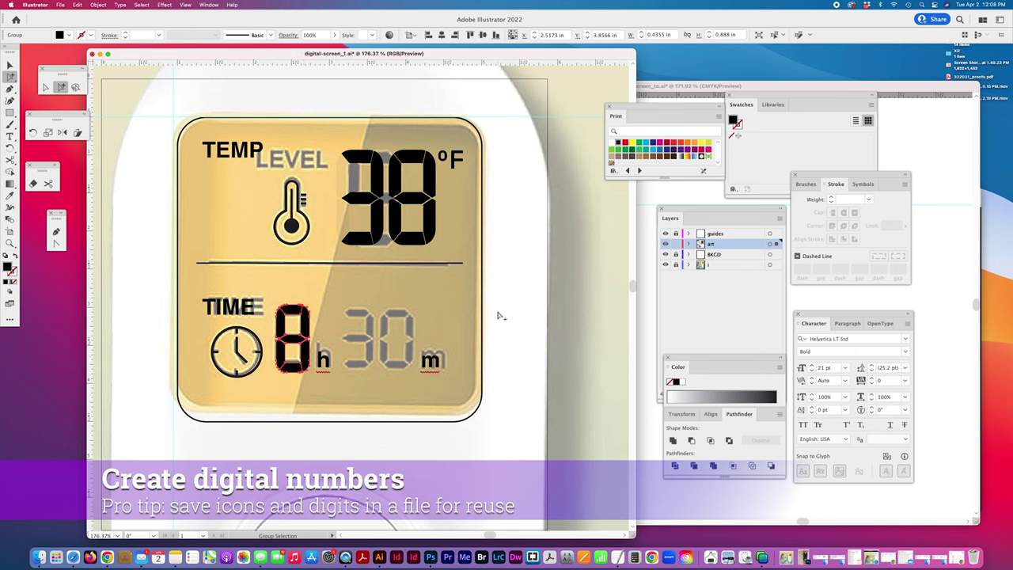
- Copy the digits 48 from the 4:48 time in digital-screen_to.ai and paste them into digital-screen_1.ai
left_click(675, 195)
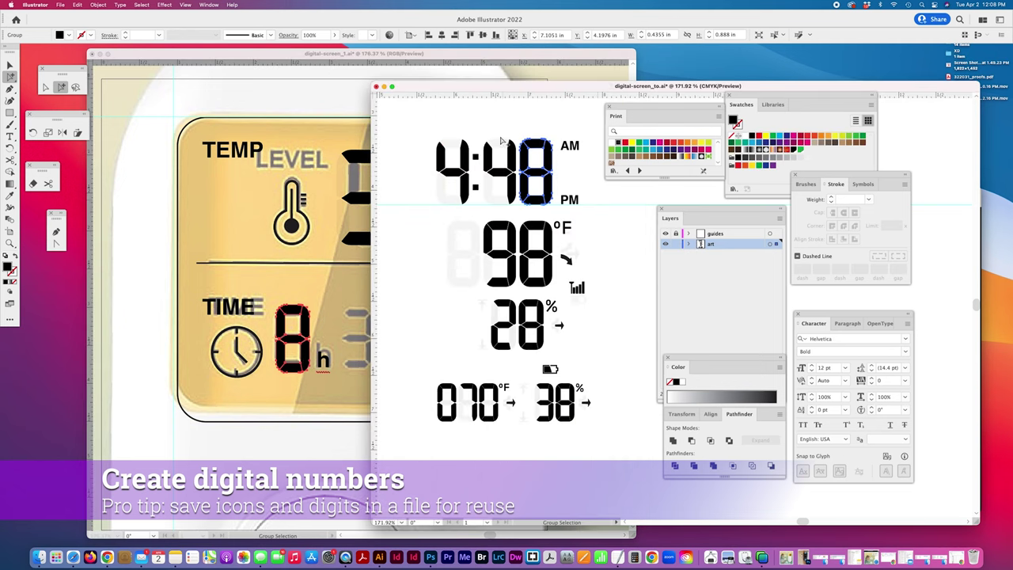
left_click_drag(487, 133, 546, 208)
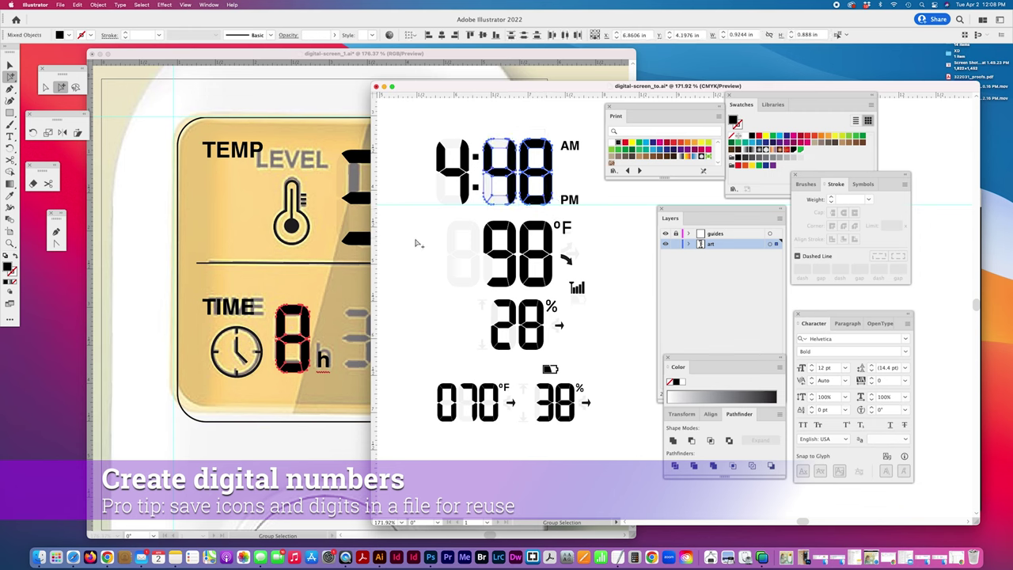
left_click(358, 273)
key("super+v")
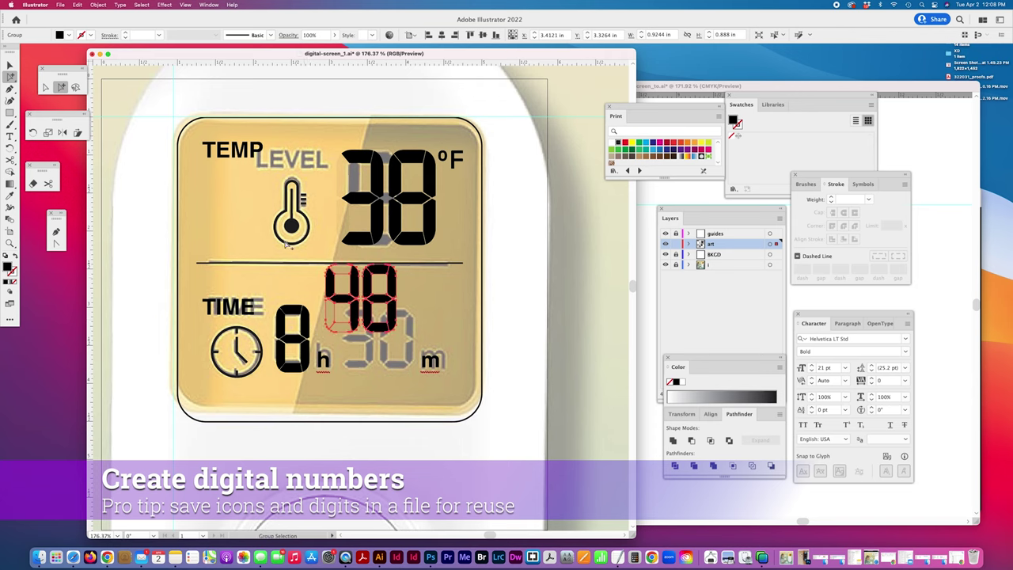
- Bottom-align the pasted 48 with the hour 8 and move it over the reference minute digits
left_click(10, 64)
left_click(293, 333, "shift")
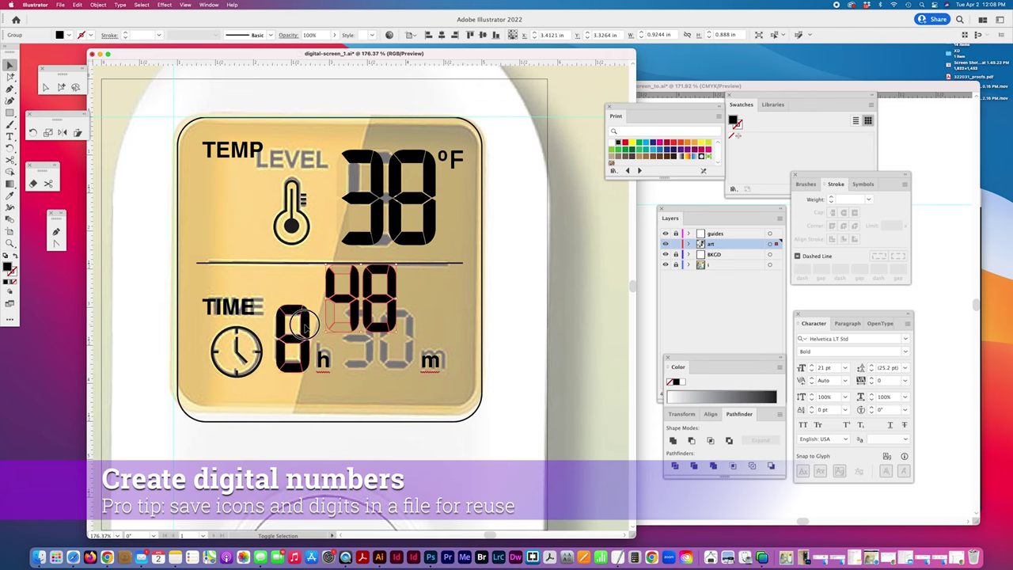
left_click(497, 35)
left_click(518, 294)
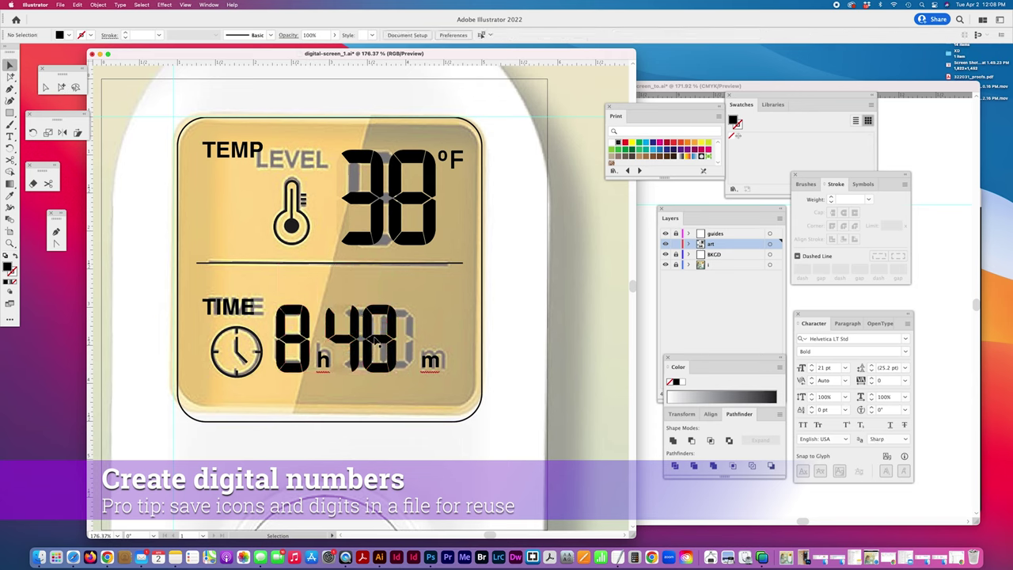
left_click_drag(374, 340, 394, 342)
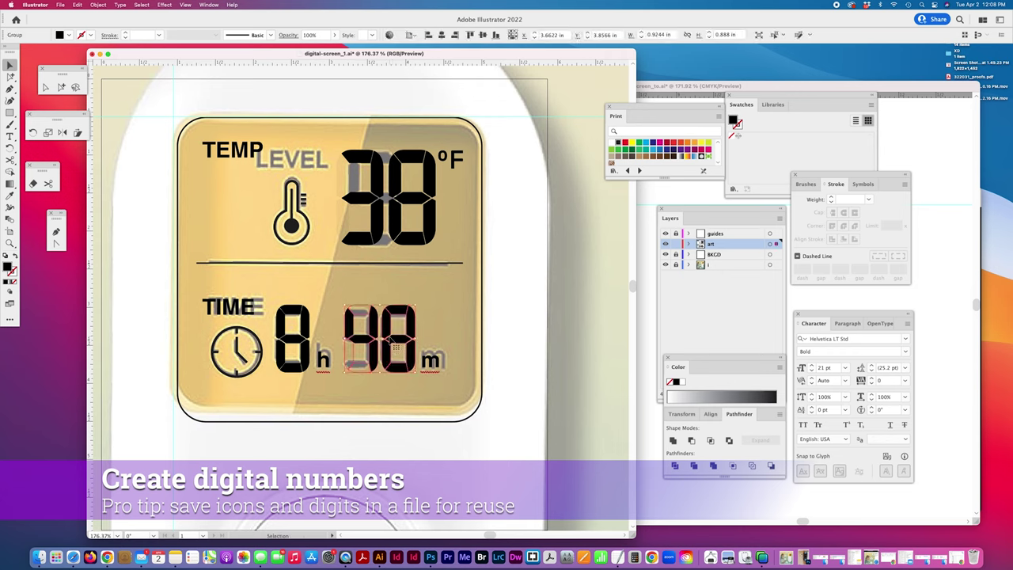
key("a")
left_click(421, 449)
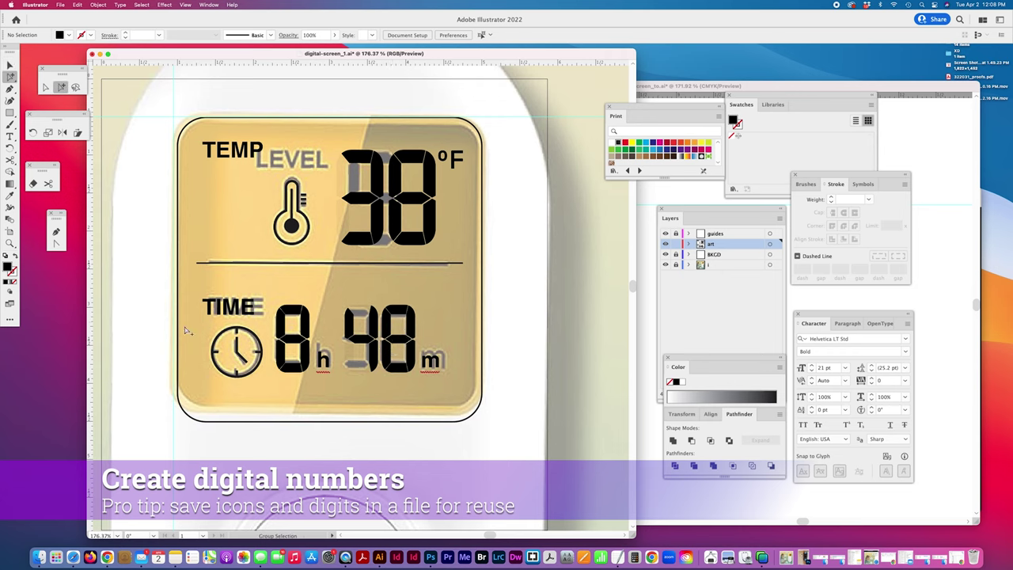
- Set the opacity of the whole hour 8 and the unneeded minute segments to 4%, leaving the minutes reading 15
left_click(346, 325)
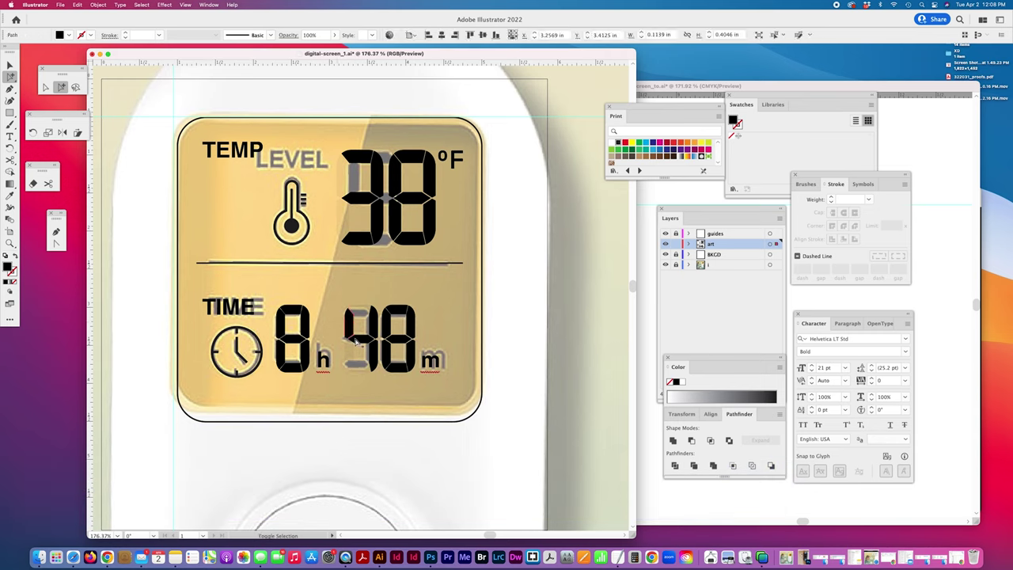
left_click(361, 340, "shift")
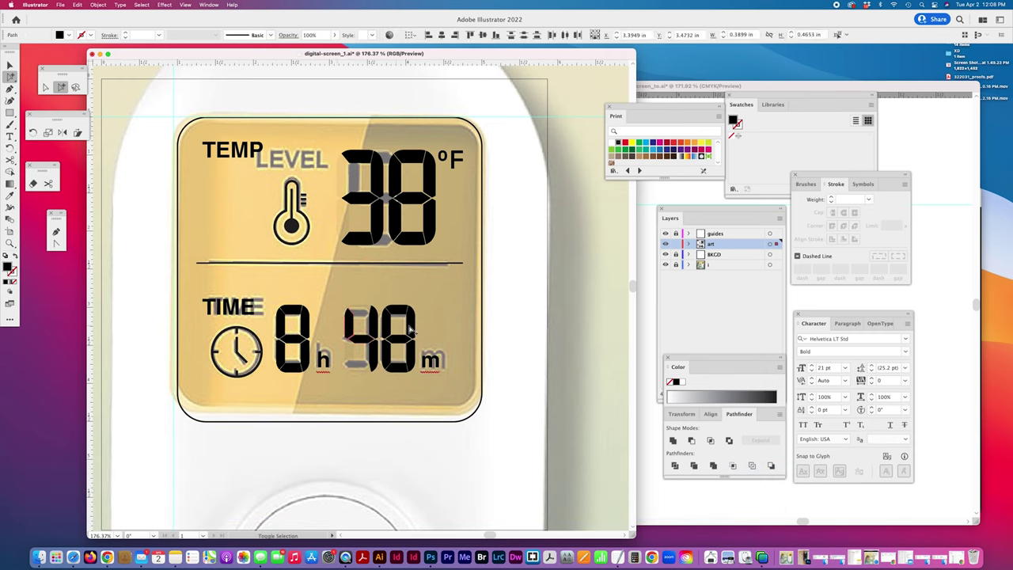
left_click(412, 367, "shift")
left_click(368, 364, "shift")
left_click(306, 361, "shift")
left_click_drag(313, 389, 276, 361)
left_click(313, 35)
type("4")
key("Return")
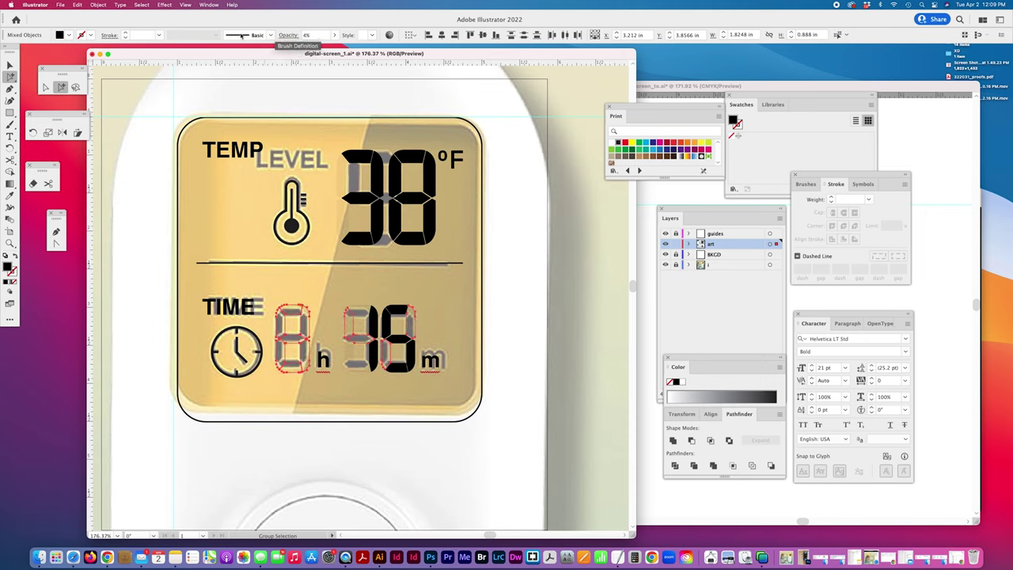
left_click(493, 336)
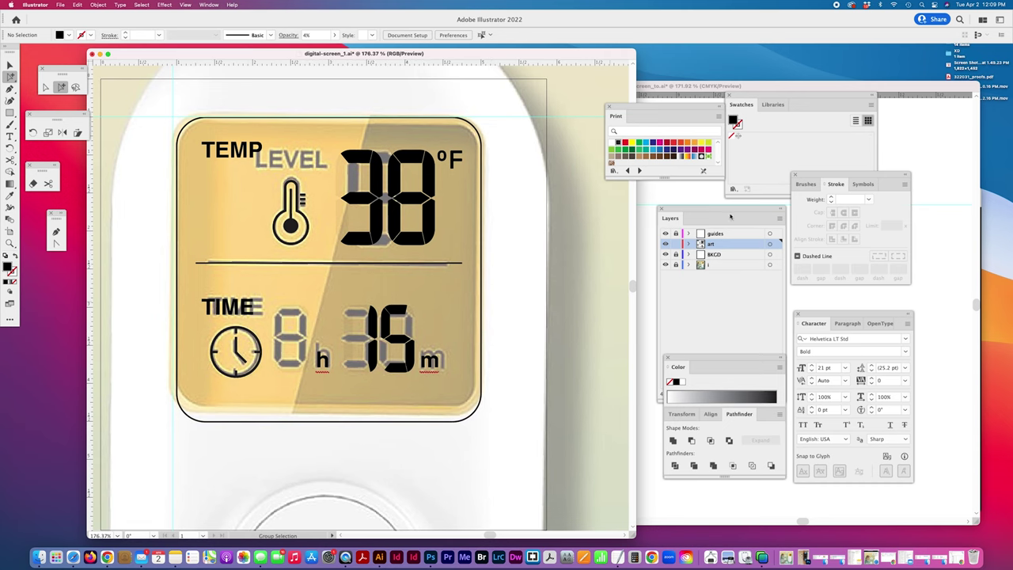
- Hide the reference image layer i and left-align the clock icon with the TIME label
left_click(666, 266)
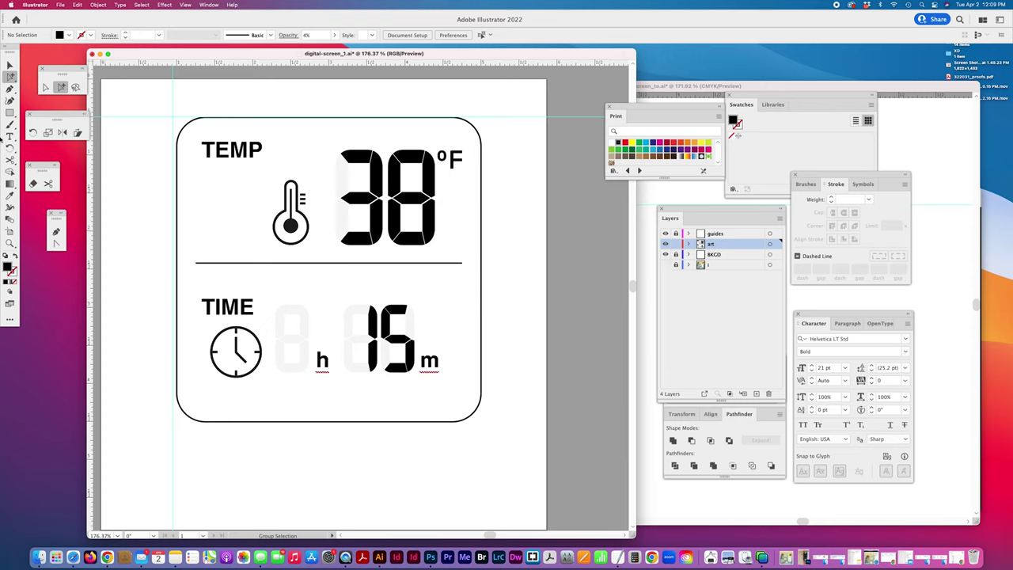
left_click(9, 64)
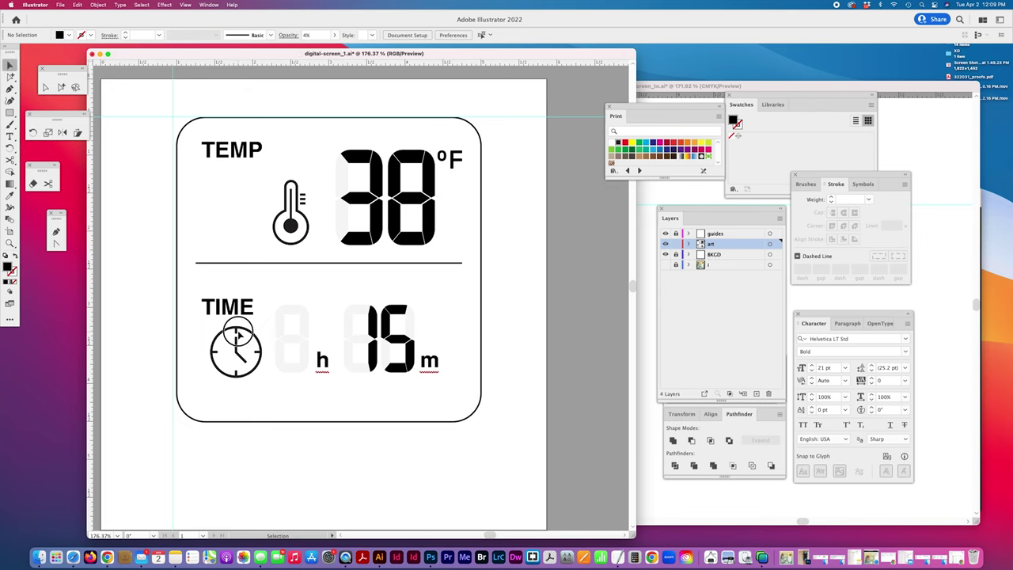
left_click(236, 350)
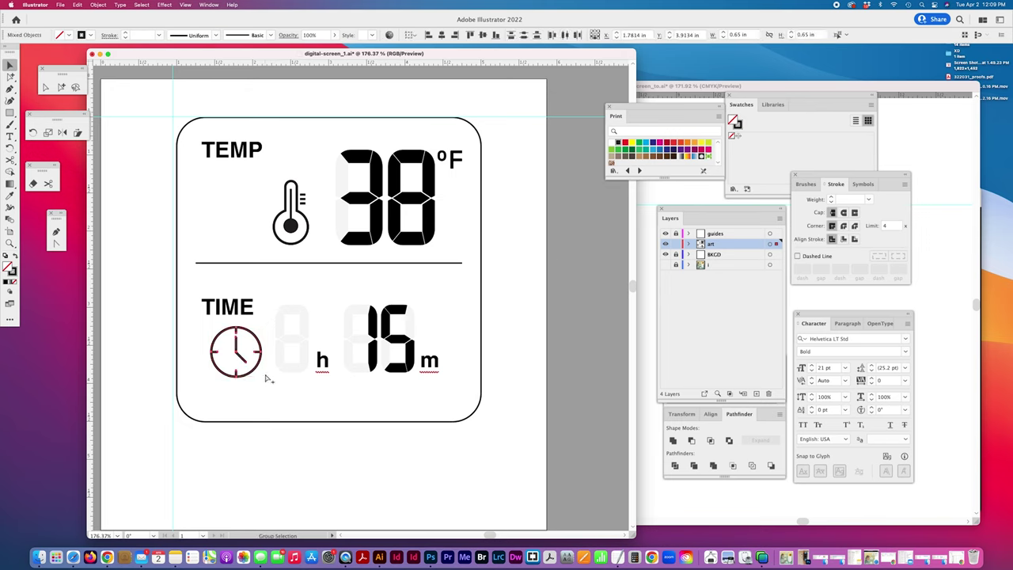
left_click_drag(194, 290, 267, 391)
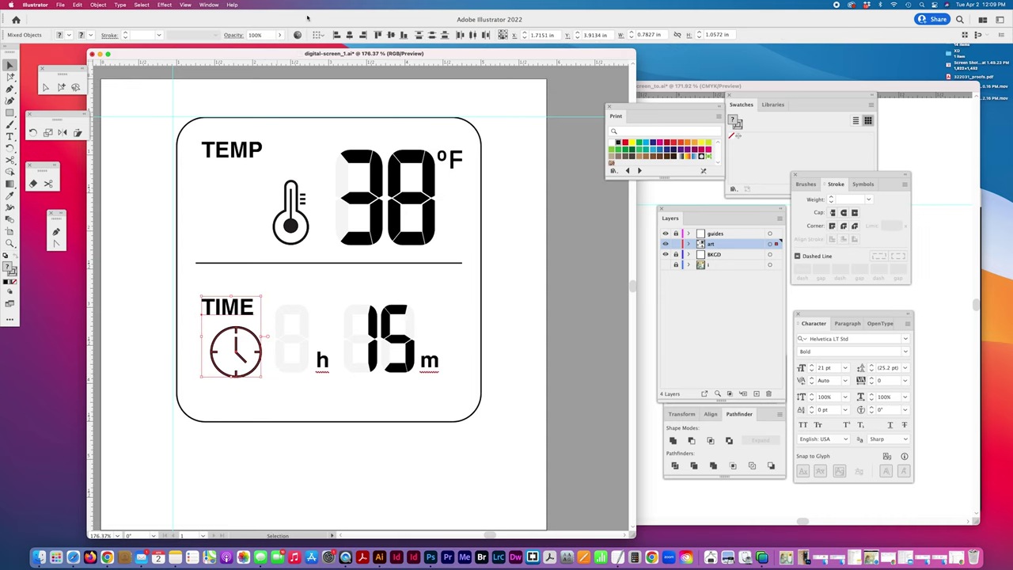
- Left-align the TEMP label, TIME label and clock icon with the start of the divider line
left_click(214, 152)
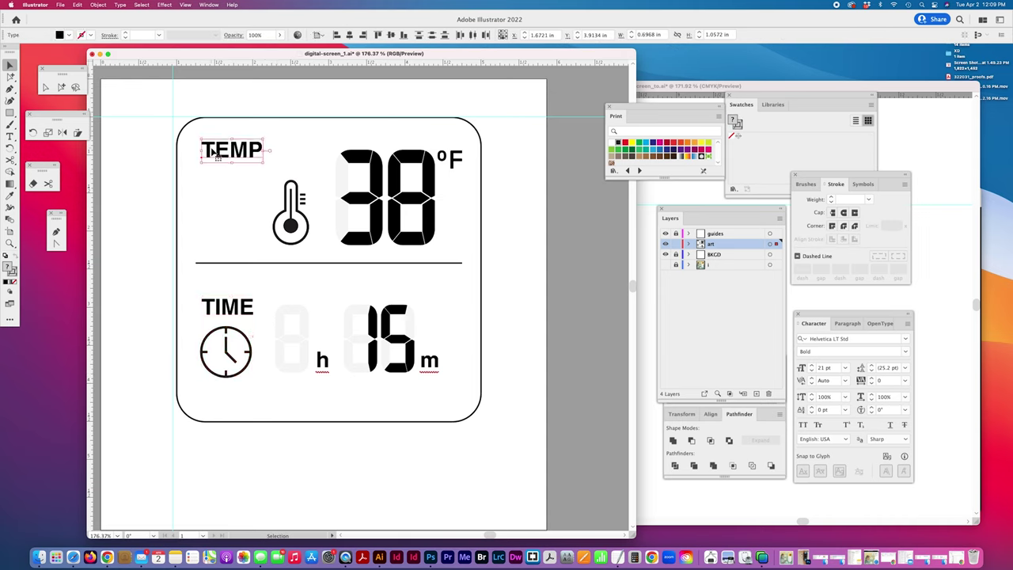
left_click_drag(195, 135, 229, 391)
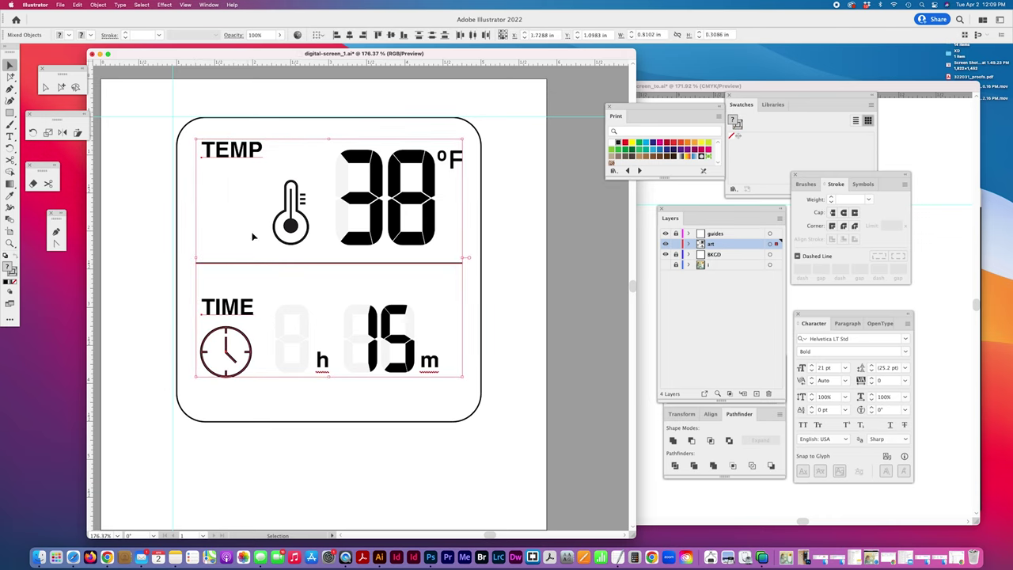
left_click(337, 35)
left_click(526, 314)
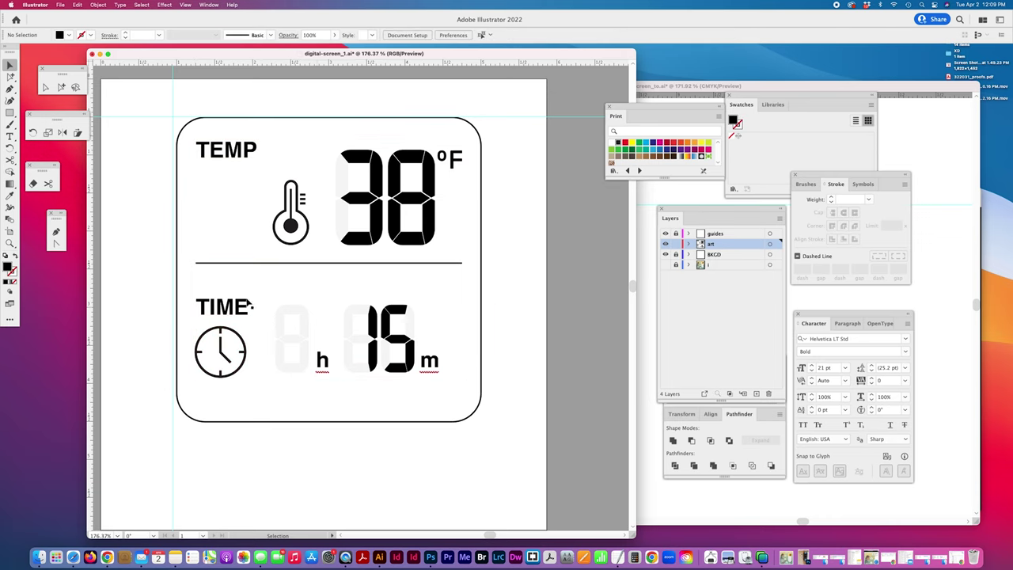
- Try to bottom-align the time digits and the h and m units with the clock icon
left_click(224, 334)
left_click(224, 339)
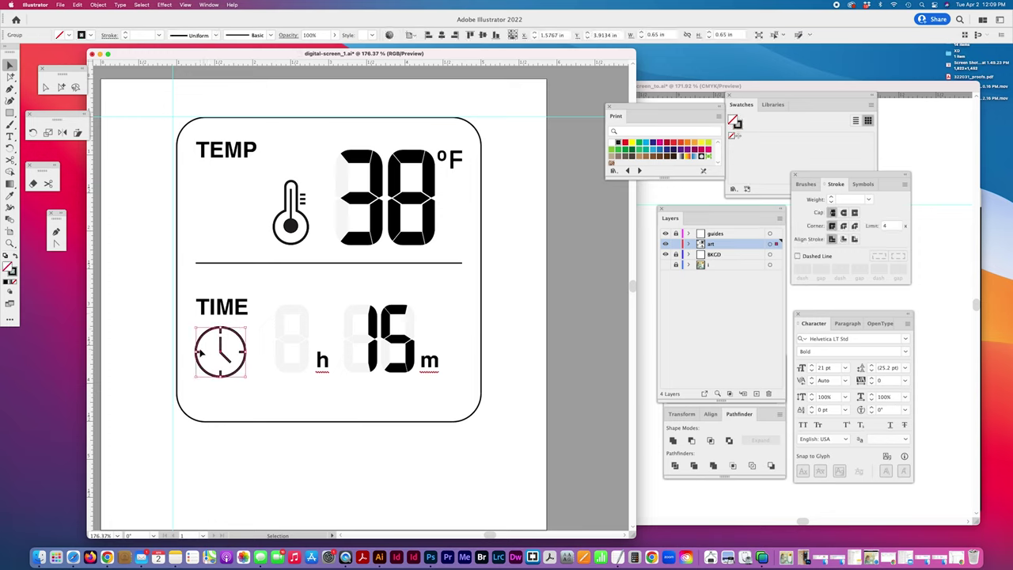
left_click_drag(277, 356, 445, 386)
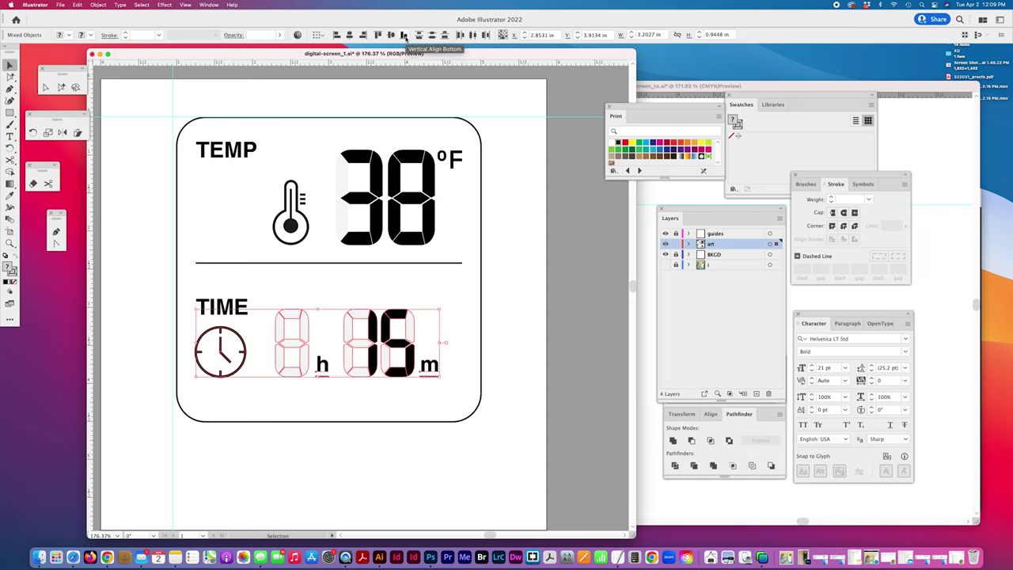
left_click(231, 394)
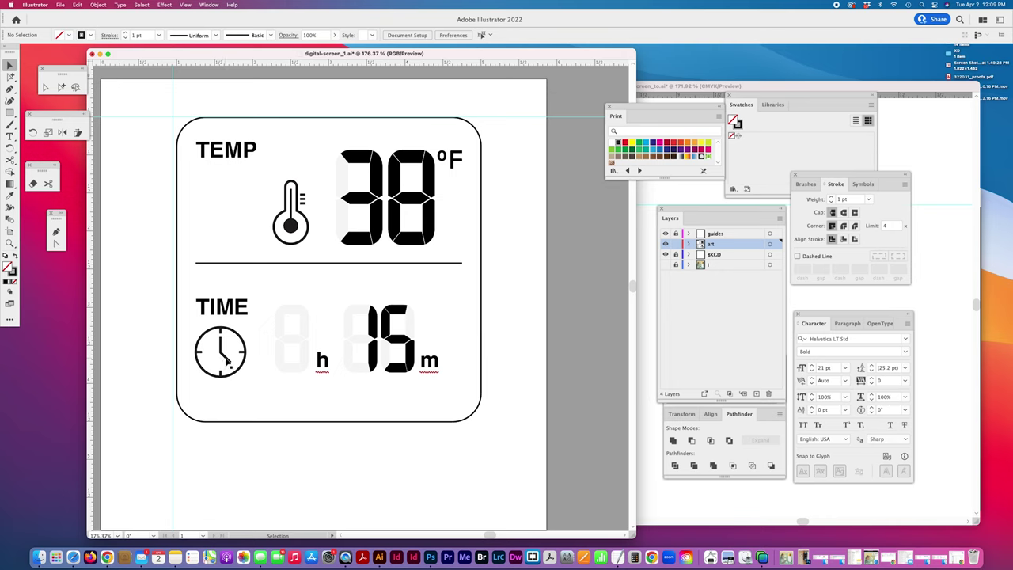
- Centre the clock icon horizontally under the TIME label, using the label as the key object
left_click(230, 309)
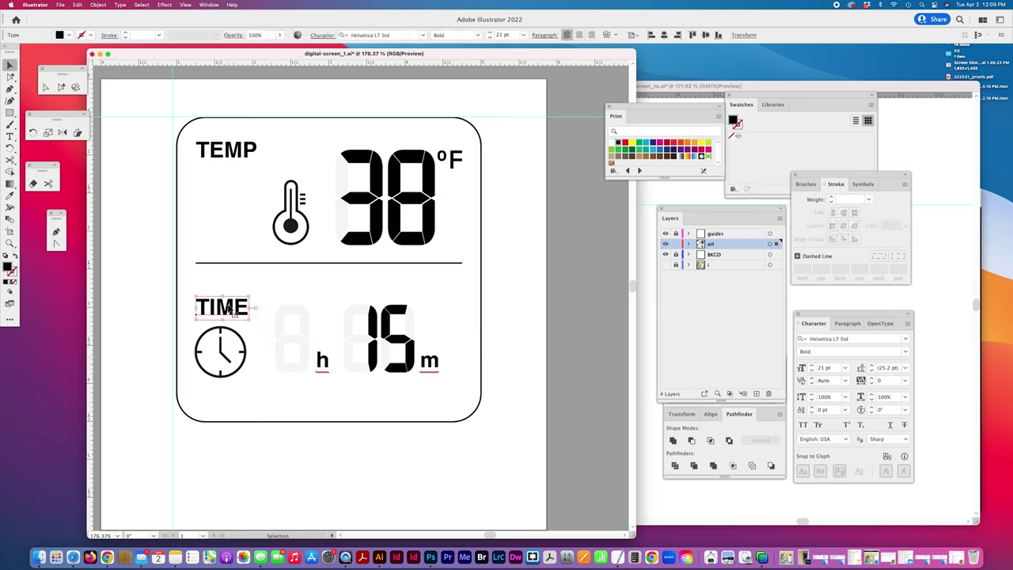
left_click(241, 346, "shift")
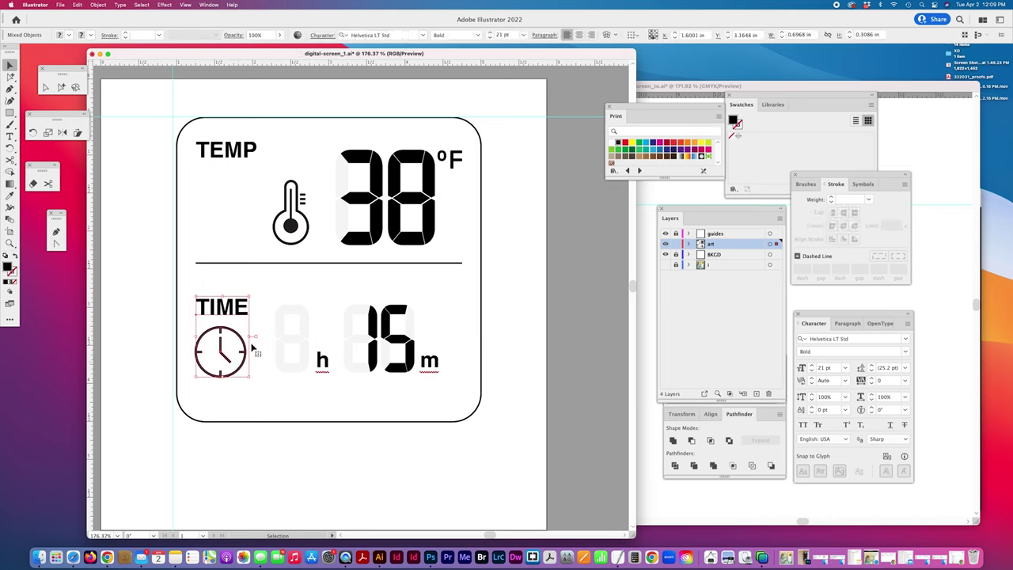
left_click(319, 35)
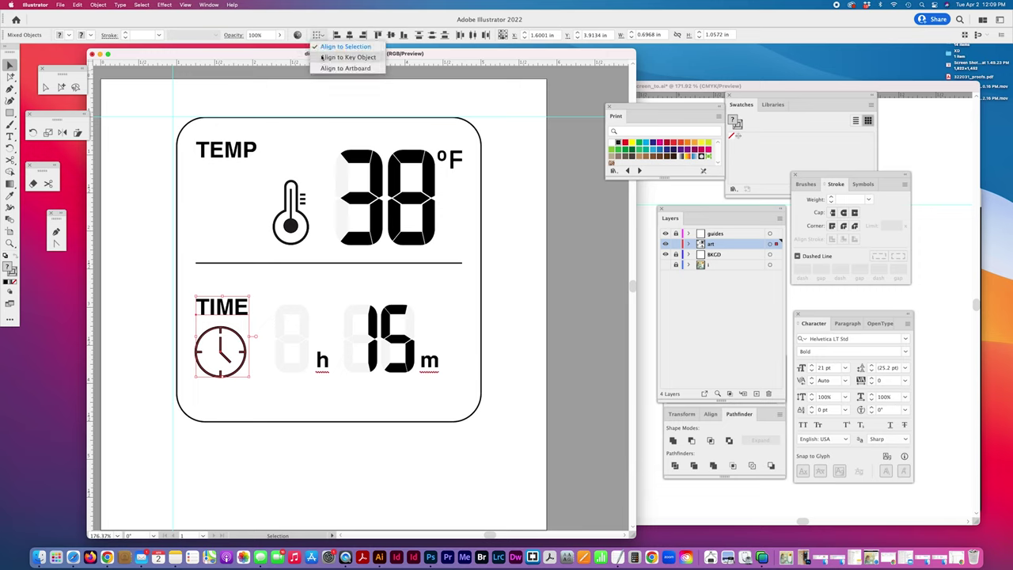
left_click(323, 58)
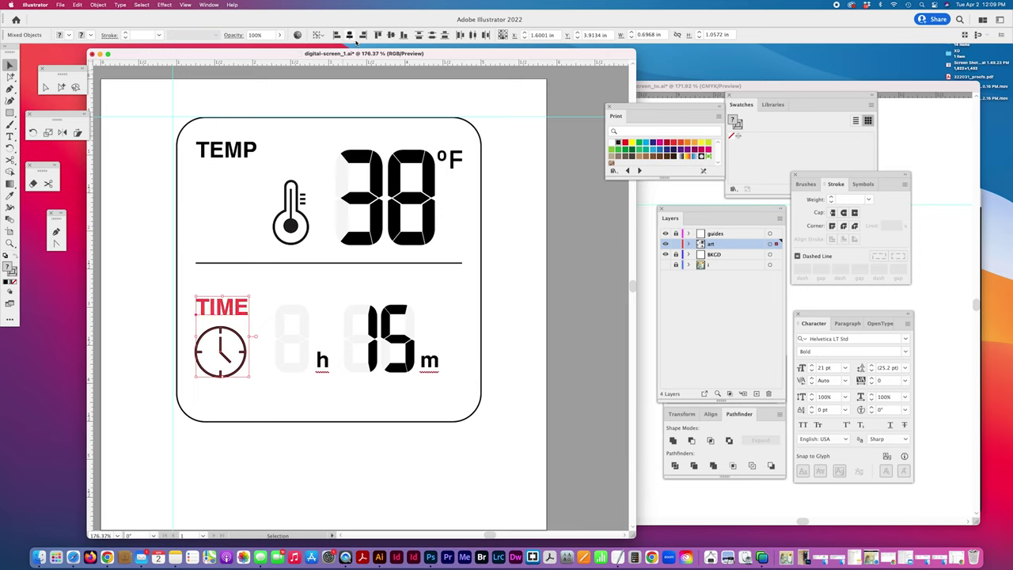
left_click(261, 404)
- Raise the clock icon slightly and bottom-align it with the time digits and the h and m units
left_click(219, 338)
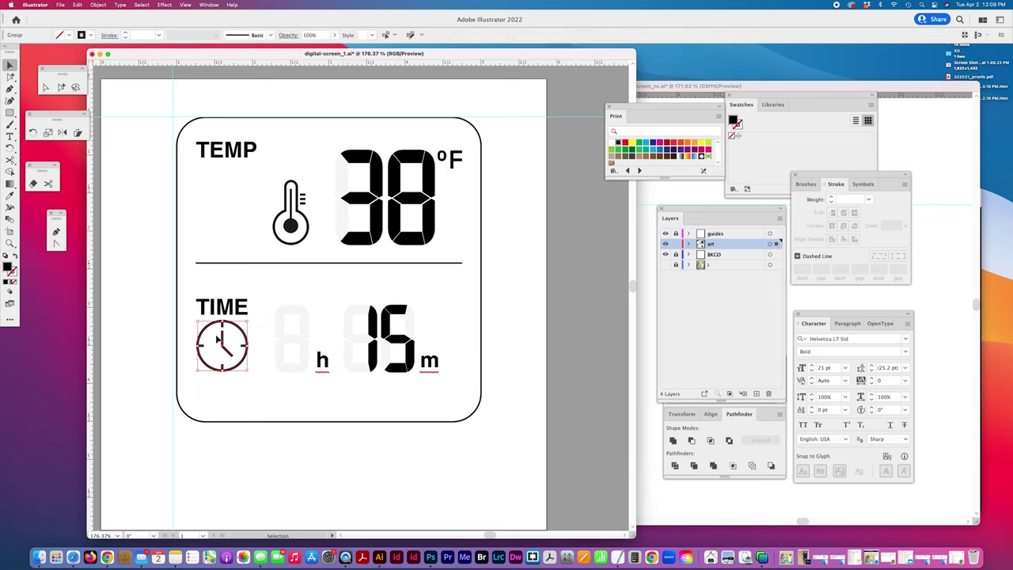
left_click_drag(190, 335, 452, 393)
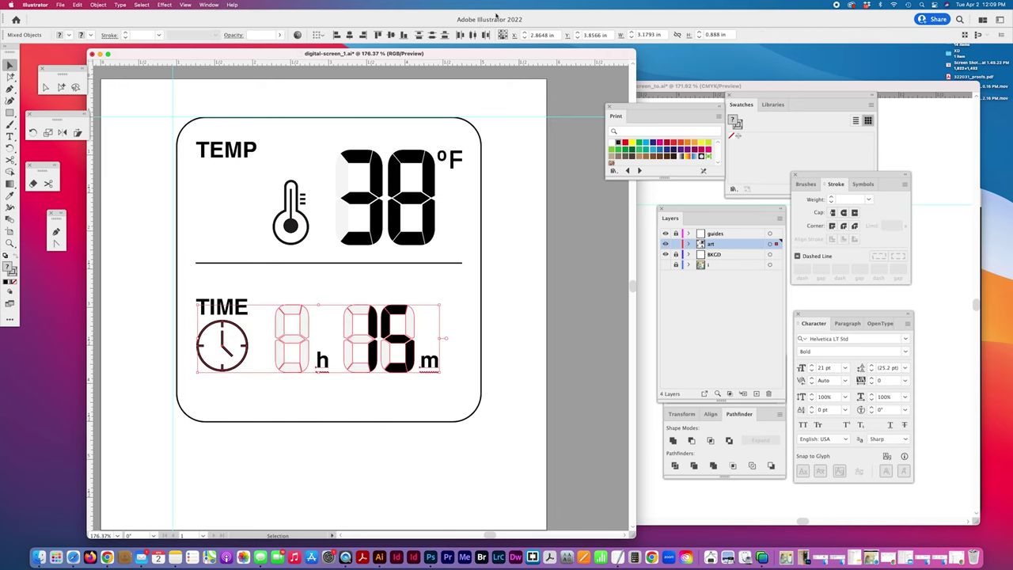
left_click(403, 35)
left_click(475, 312)
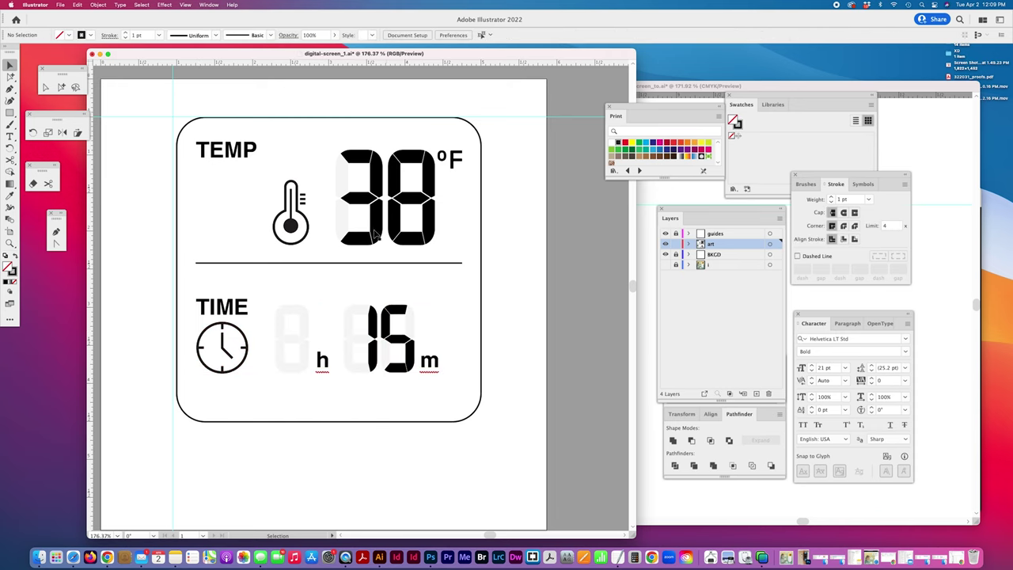
- Bottom-align the thermometer icon with the temperature digits group
left_click_drag(243, 182, 319, 247)
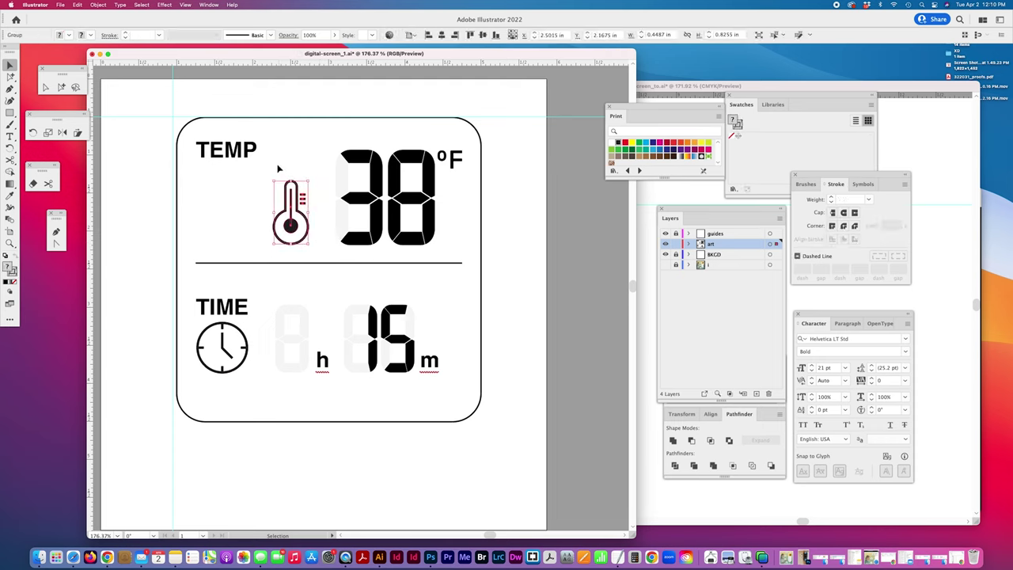
left_click_drag(274, 167, 438, 256)
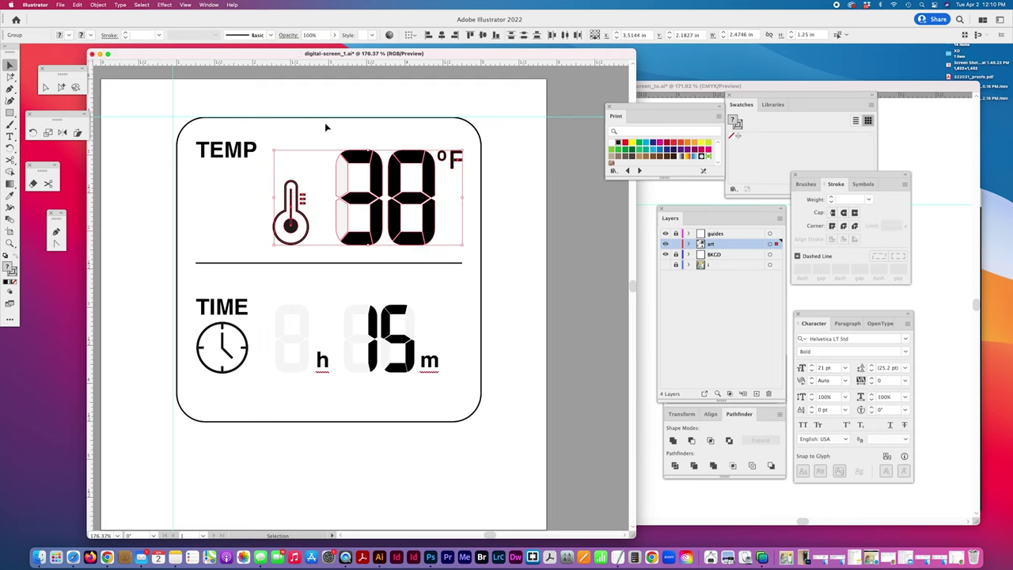
left_click_drag(323, 129, 469, 256)
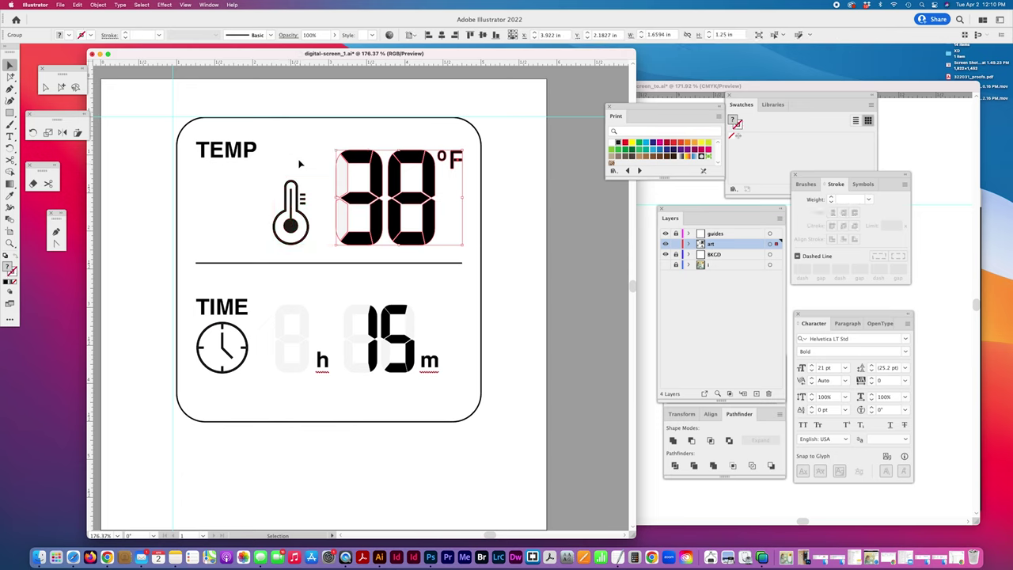
left_click_drag(278, 146, 475, 254)
left_click(496, 37)
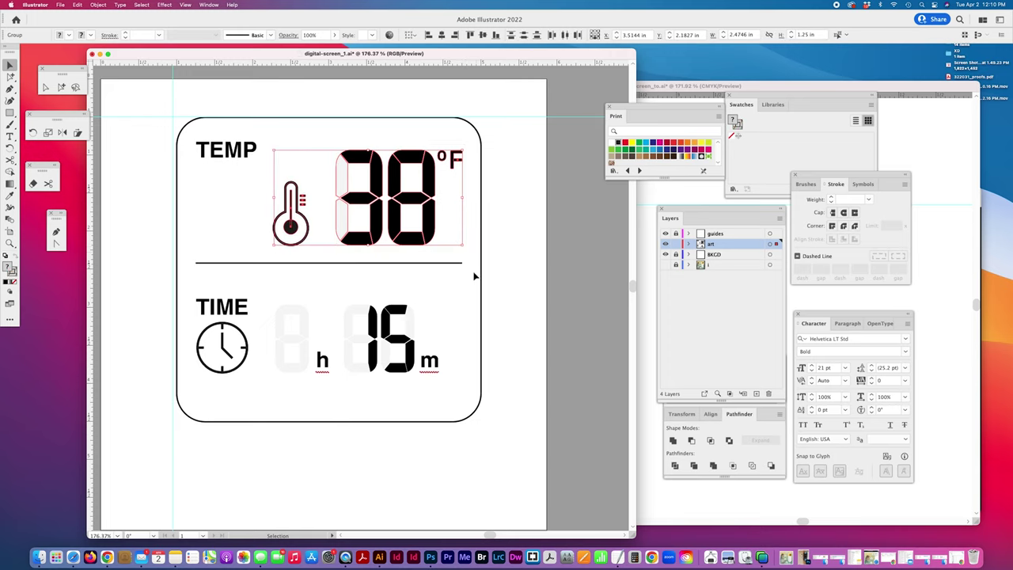
- Move the Print swatches panel clear of the document windows, and compare the display artwork with the device reference layer
left_click(488, 273)
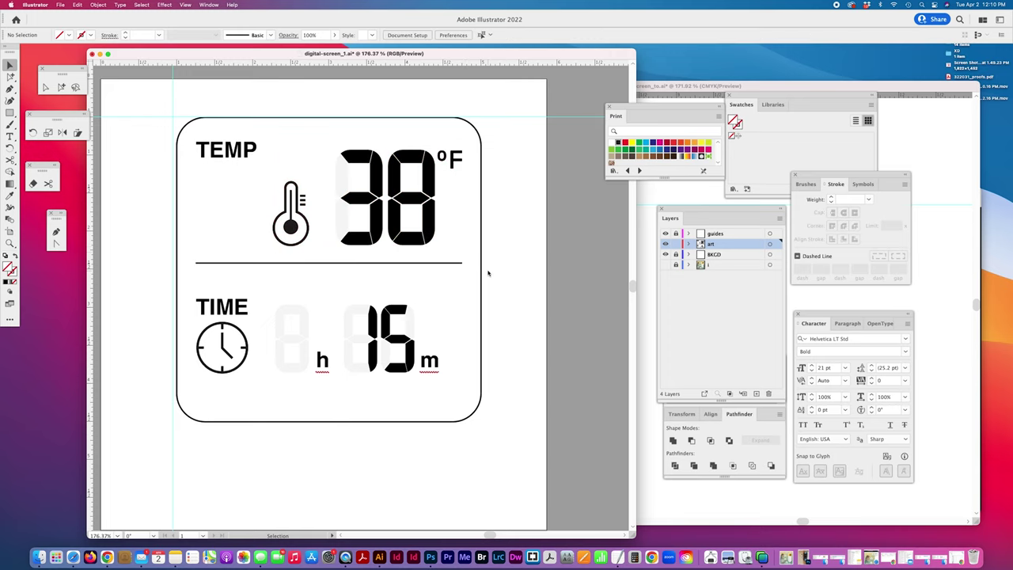
scroll(488, 273, "right", 1)
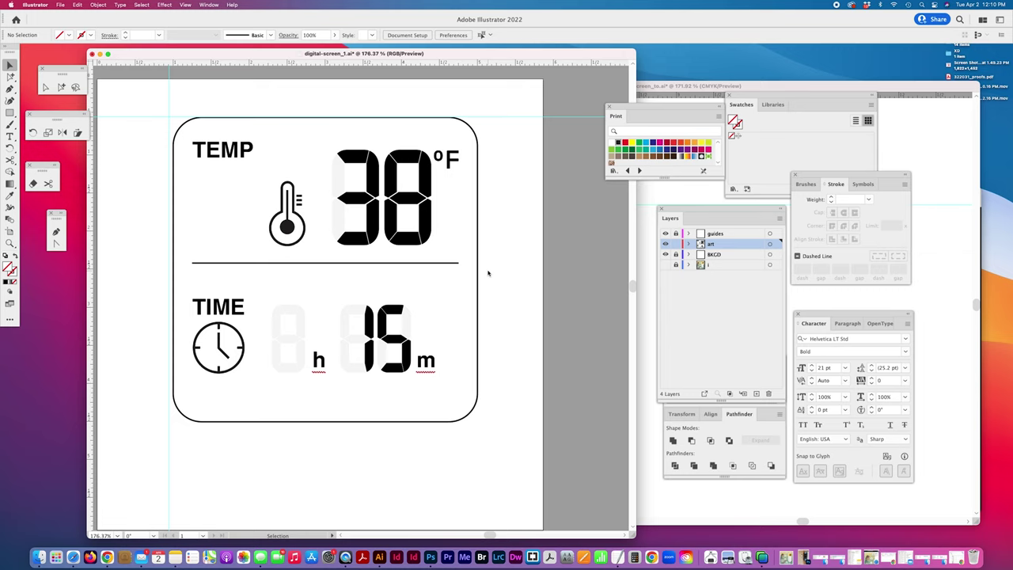
scroll(489, 273, "right", 2)
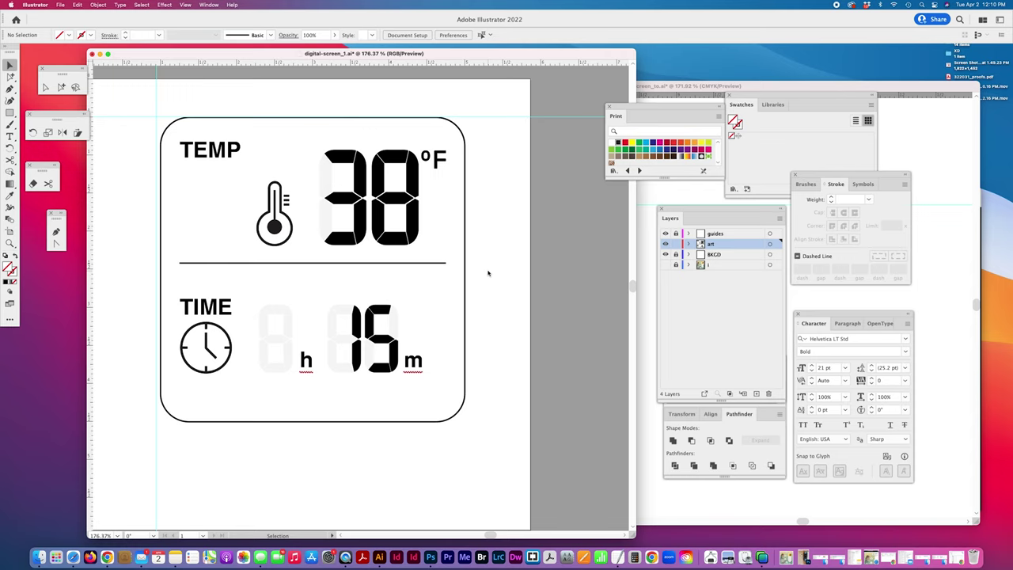
scroll(488, 273, "up", 2)
scroll(488, 273, "right", 1)
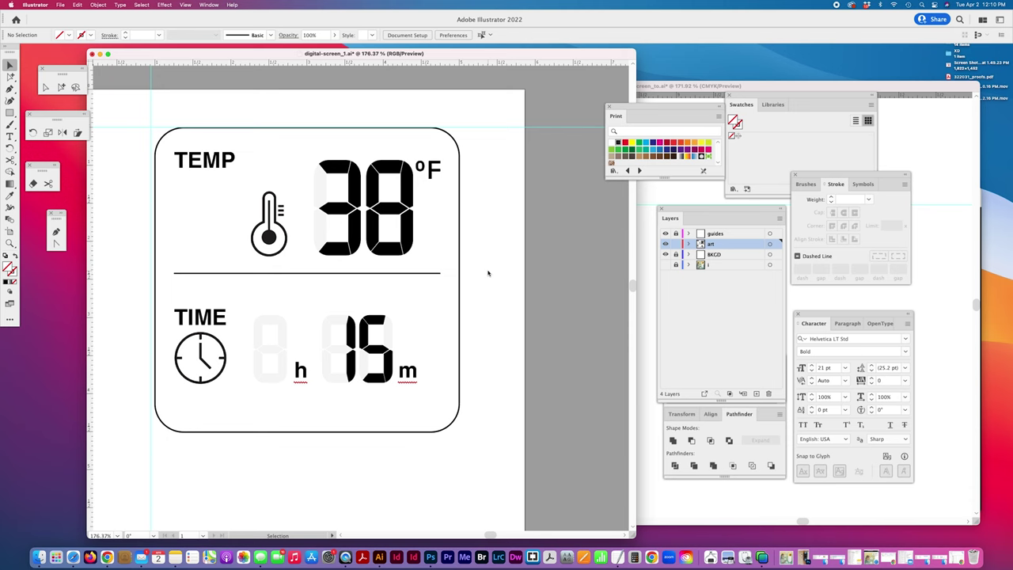
left_click(639, 224)
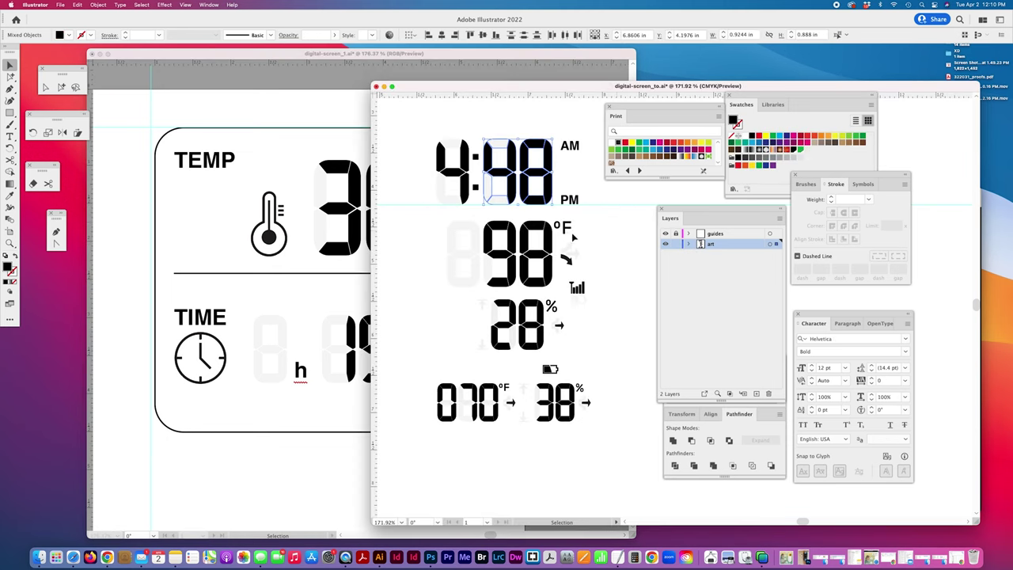
mouse_move(686, 111)
left_mouse_down()
mouse_move(866, 169)
mouse_move(946, 222)
mouse_move(951, 241)
left_mouse_up()
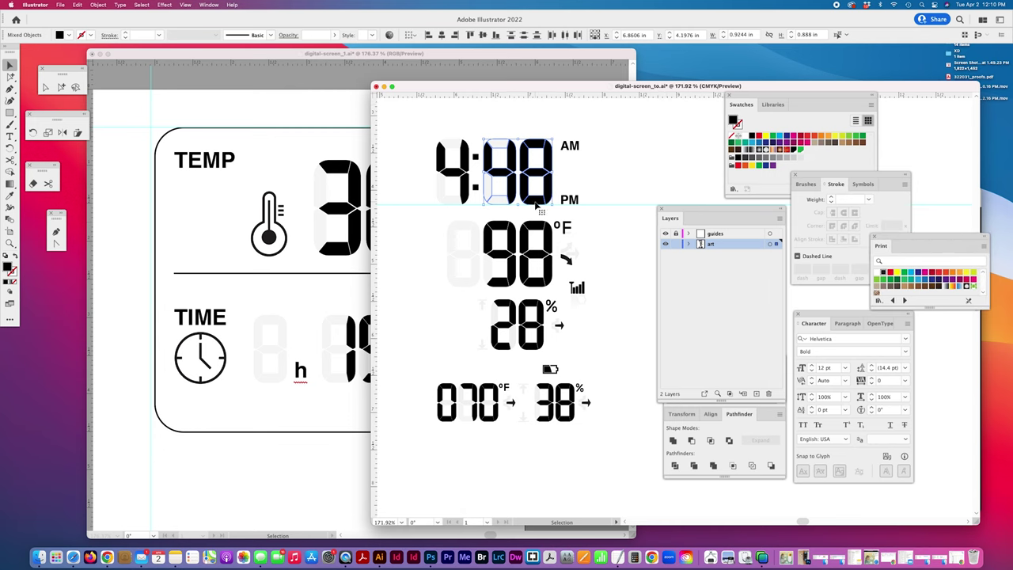
left_click(271, 491)
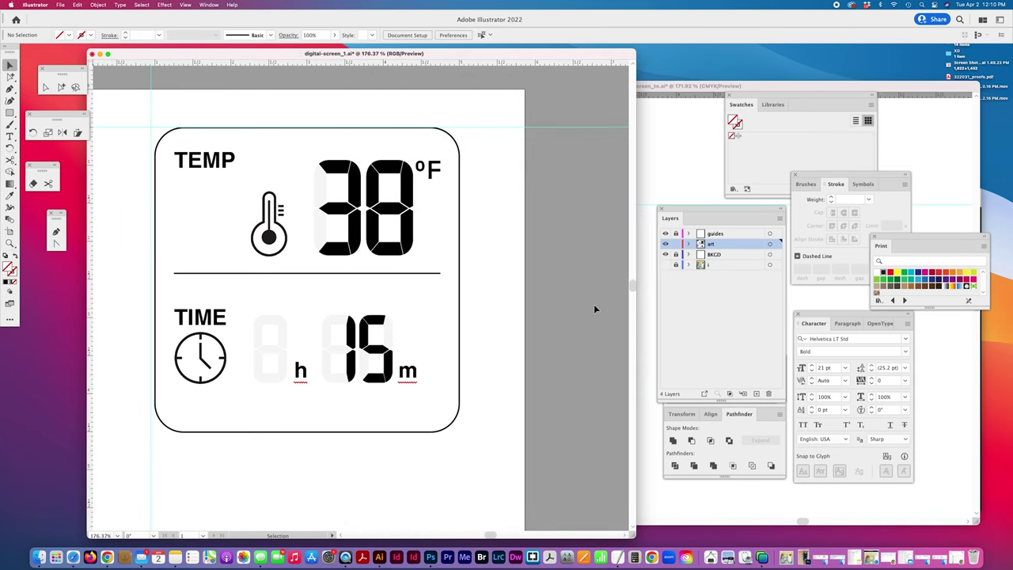
left_click(666, 265)
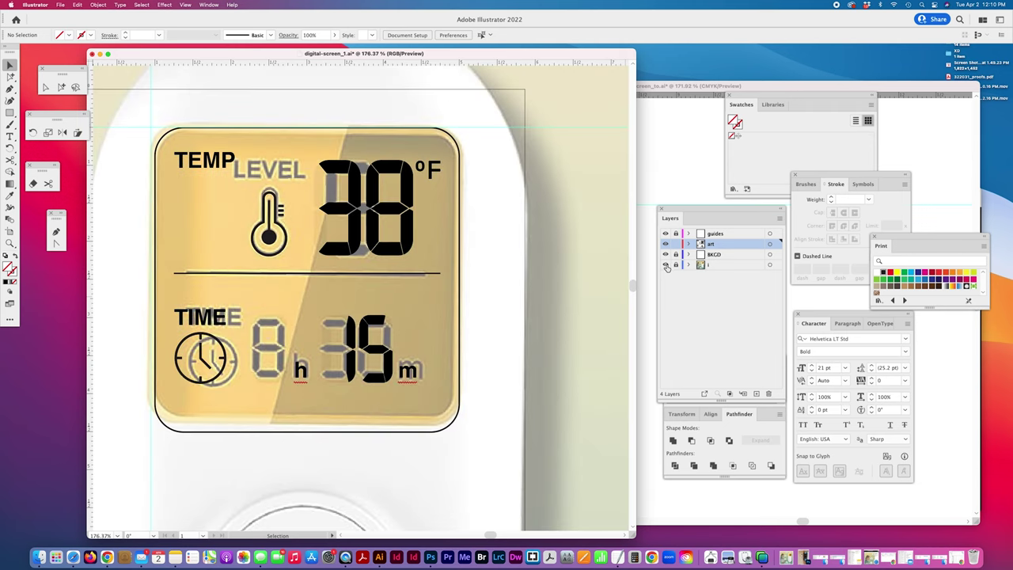
left_click(666, 266)
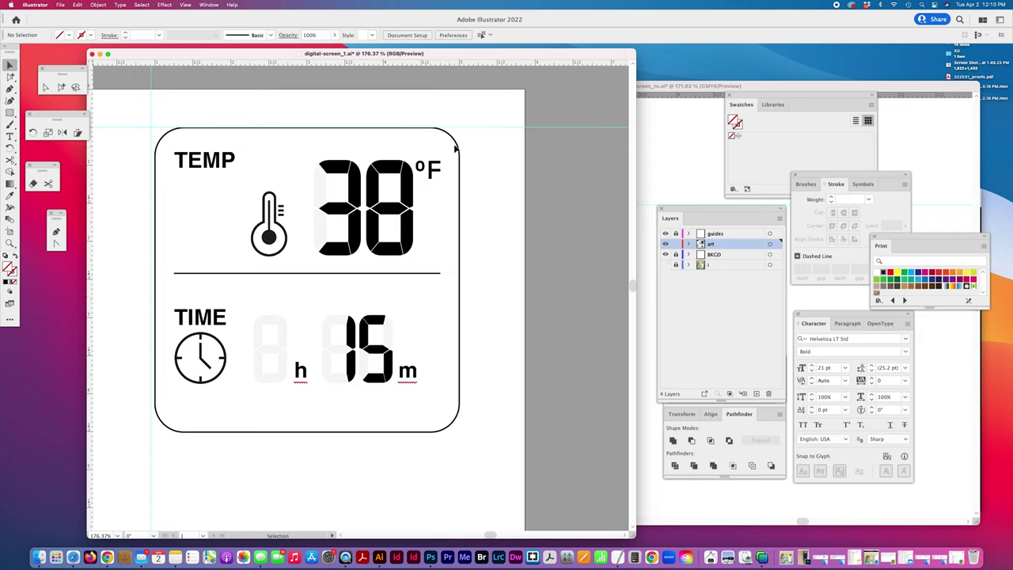
- Unlock the BKGD layer and fill the rounded display border with the lightest grey of the Print swatches
left_click(62, 87)
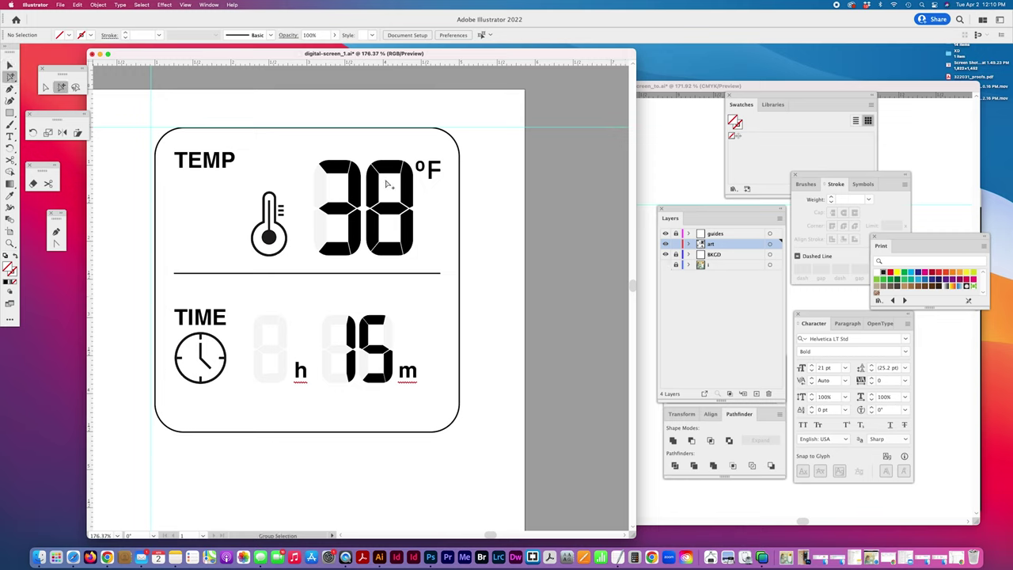
left_click(457, 156)
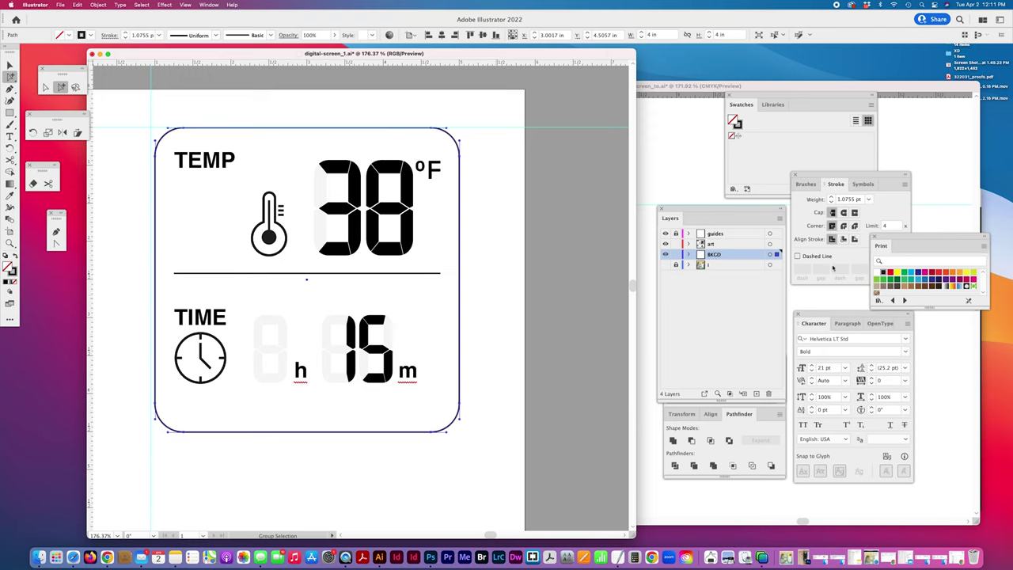
left_click_drag(983, 307, 983, 351)
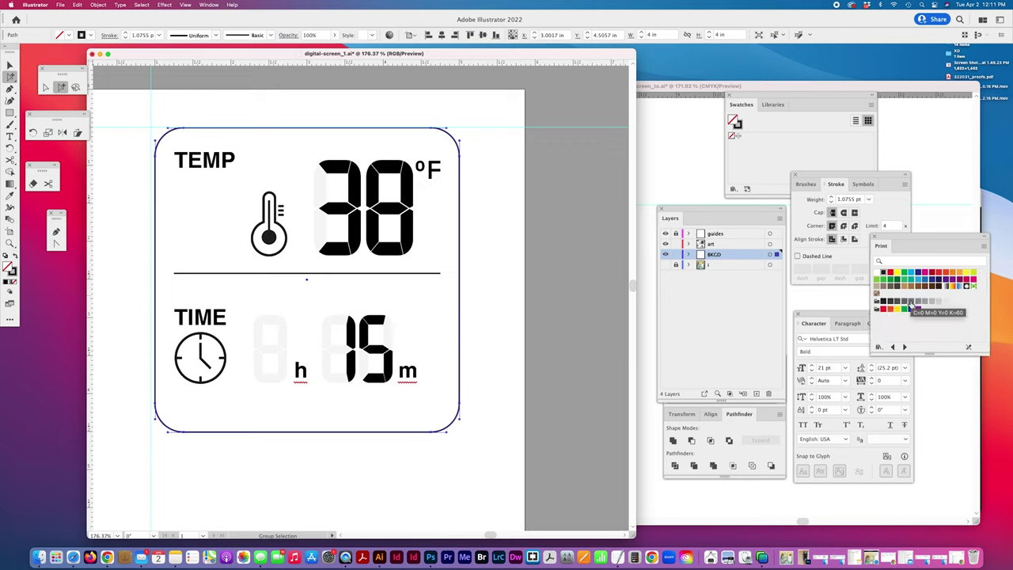
left_click(925, 304)
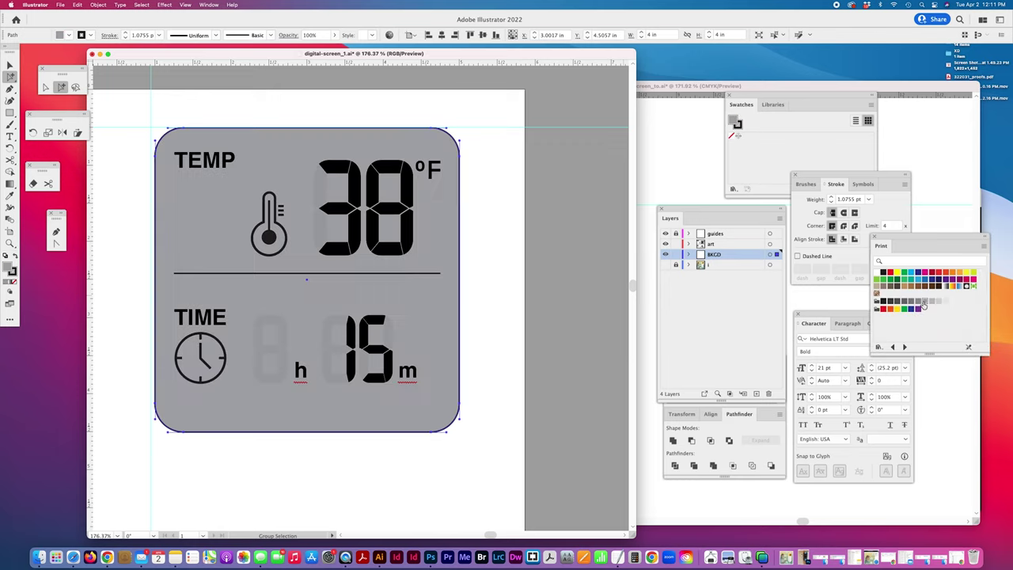
left_click(939, 302)
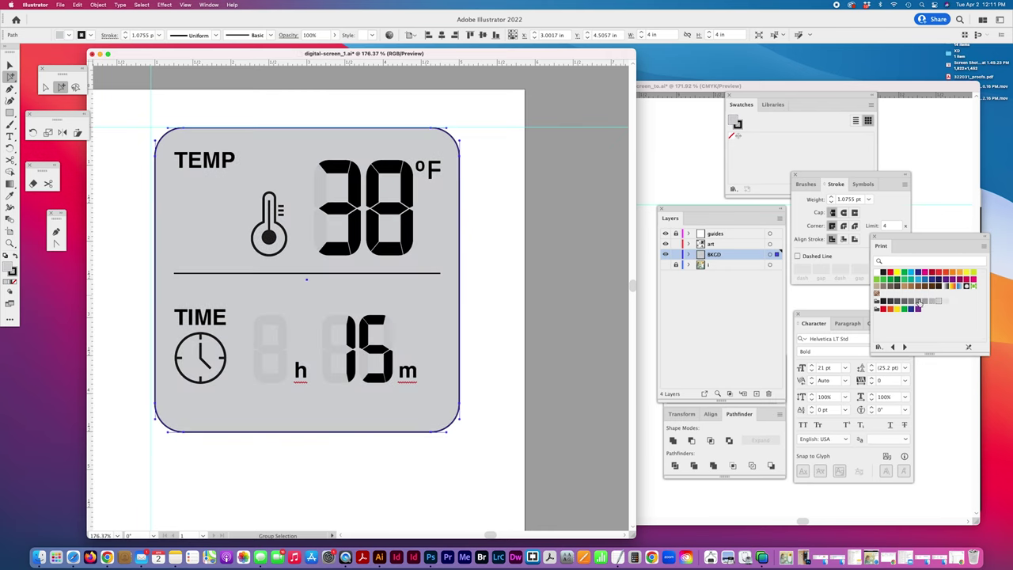
left_click(946, 302)
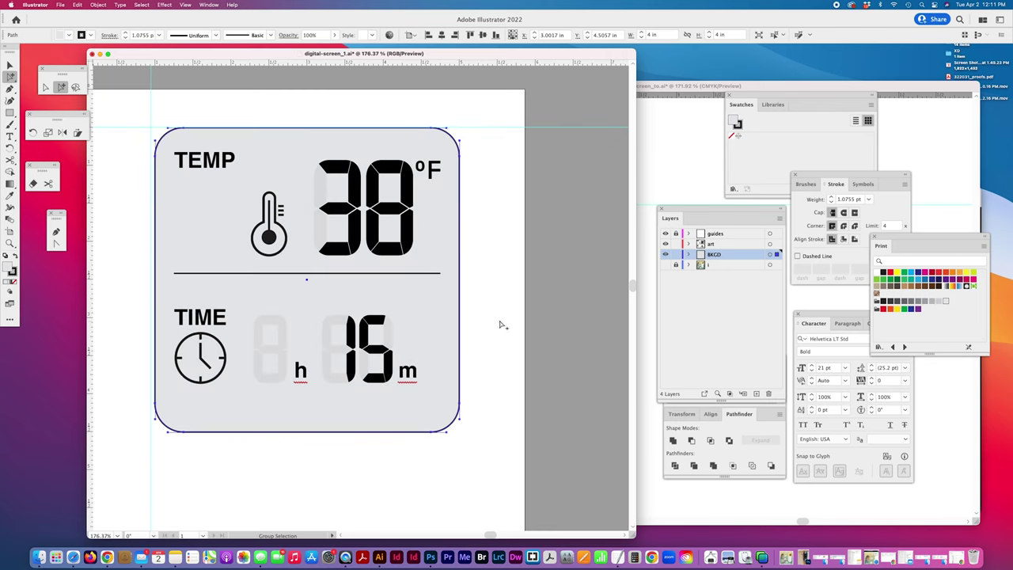
left_click(474, 297)
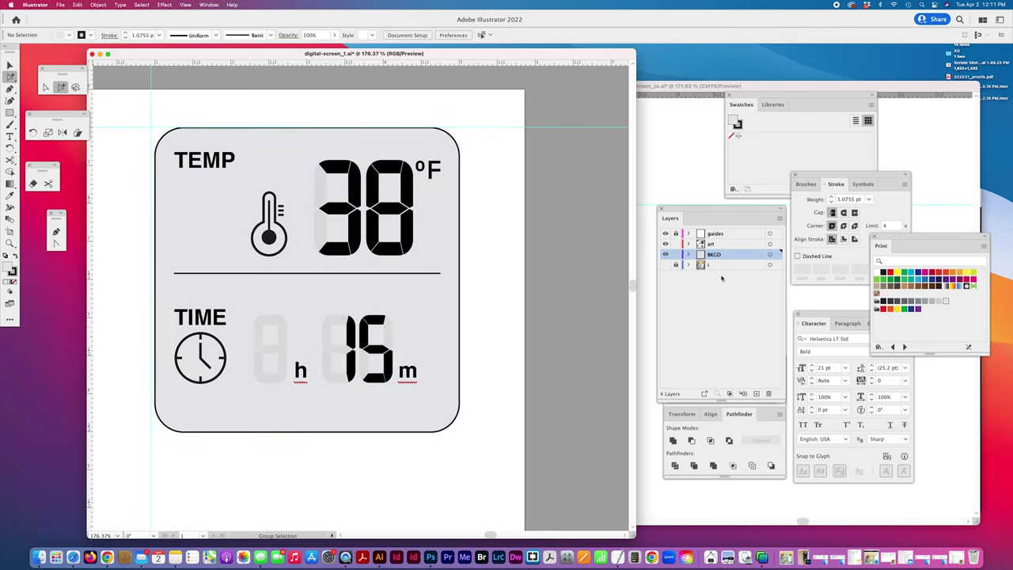
- Show the reference layer, lock and hide BKGD, and paste an unfilled copy of the display outline in place on the art layer
left_click(666, 264)
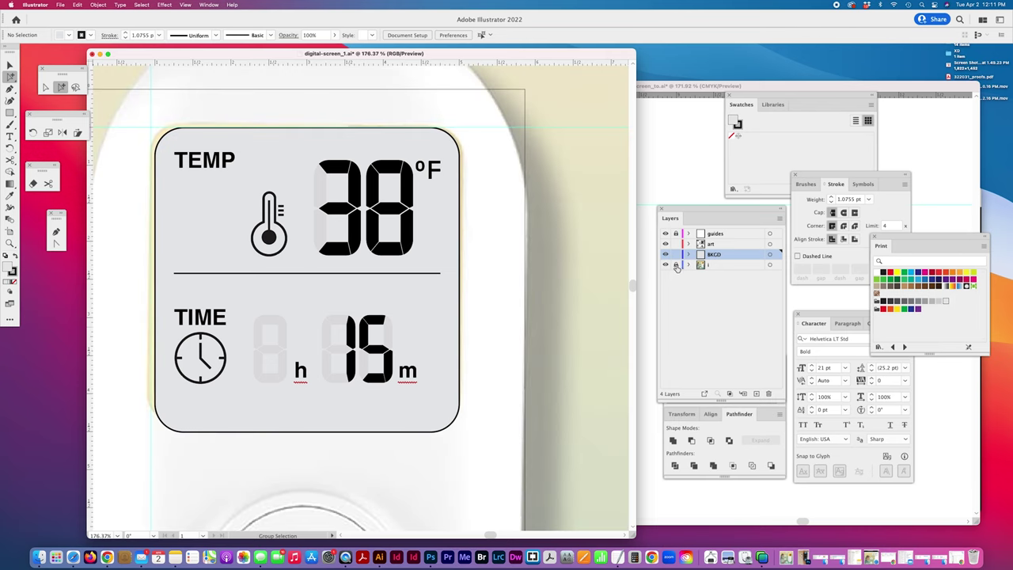
left_click(459, 167)
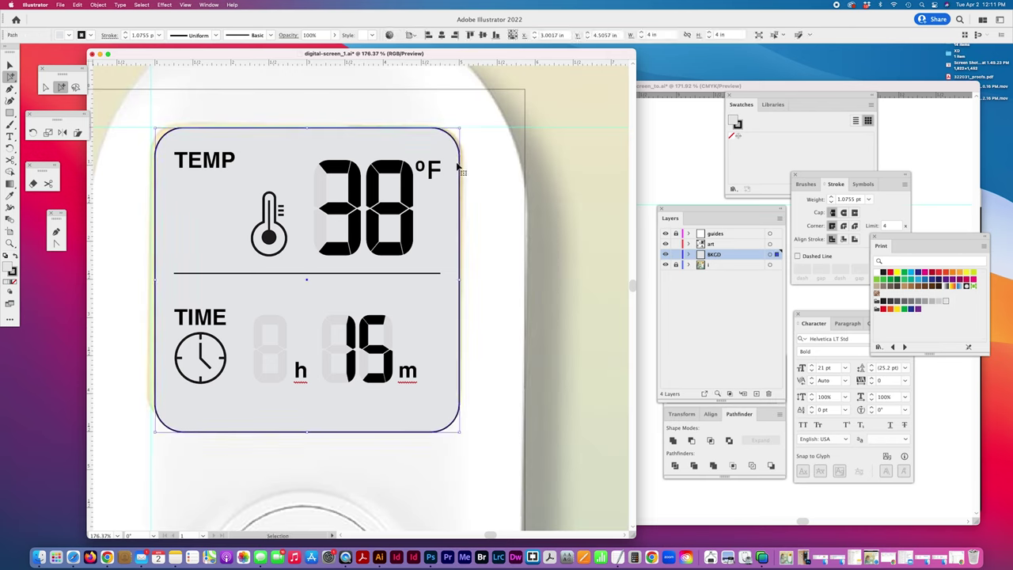
left_click(675, 256)
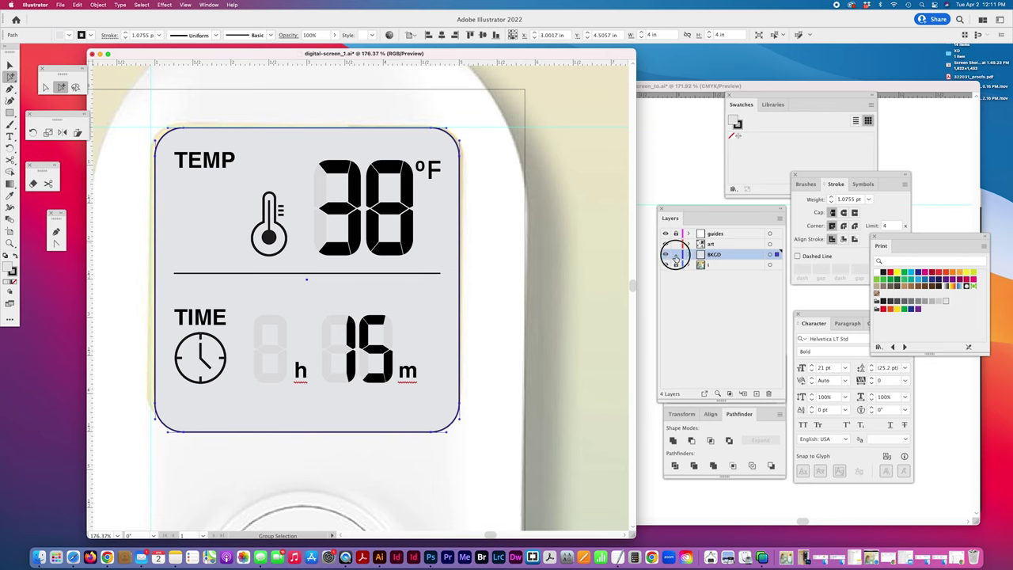
left_click(666, 254)
left_click(709, 244)
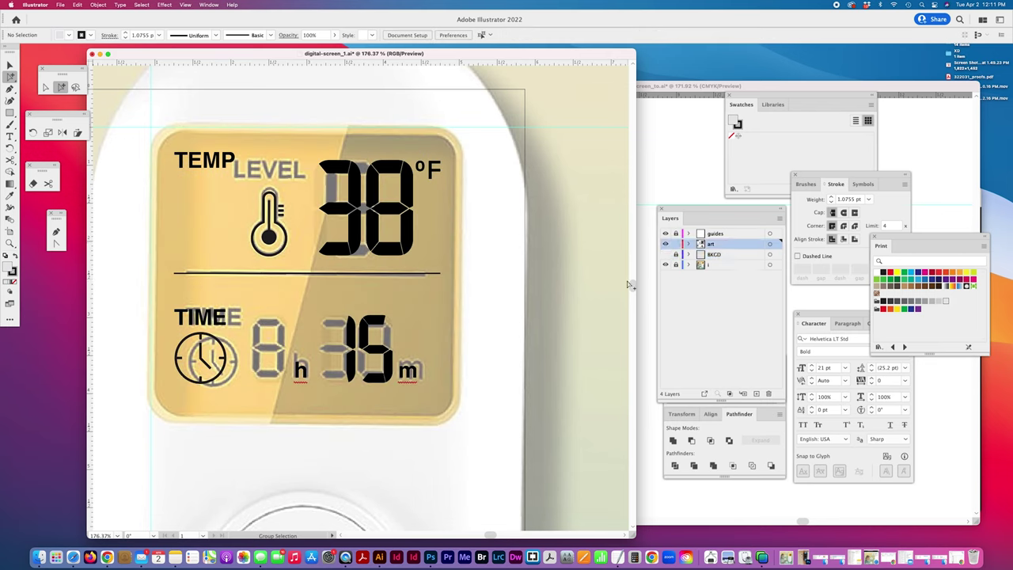
key("super+f")
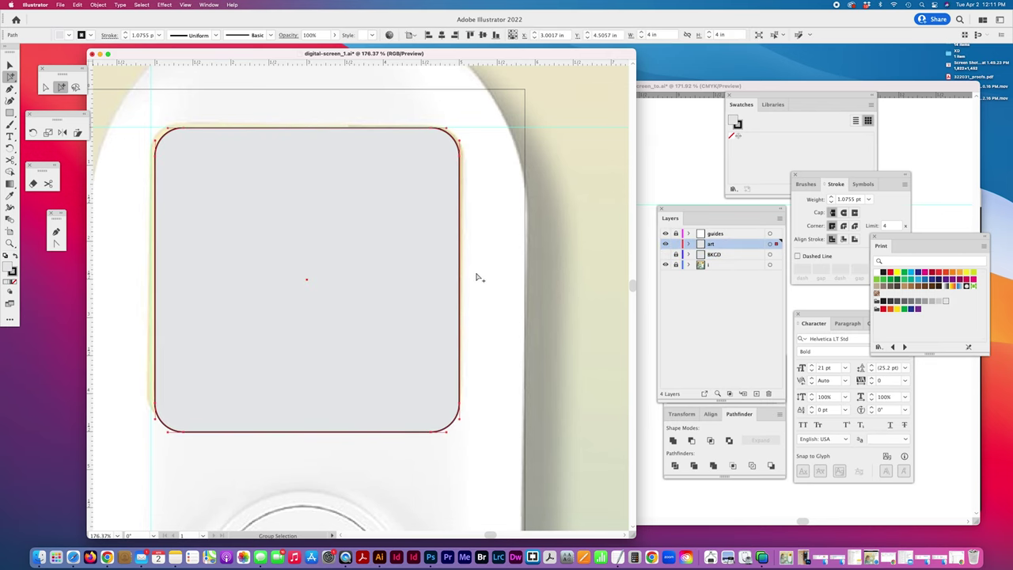
left_click(16, 282)
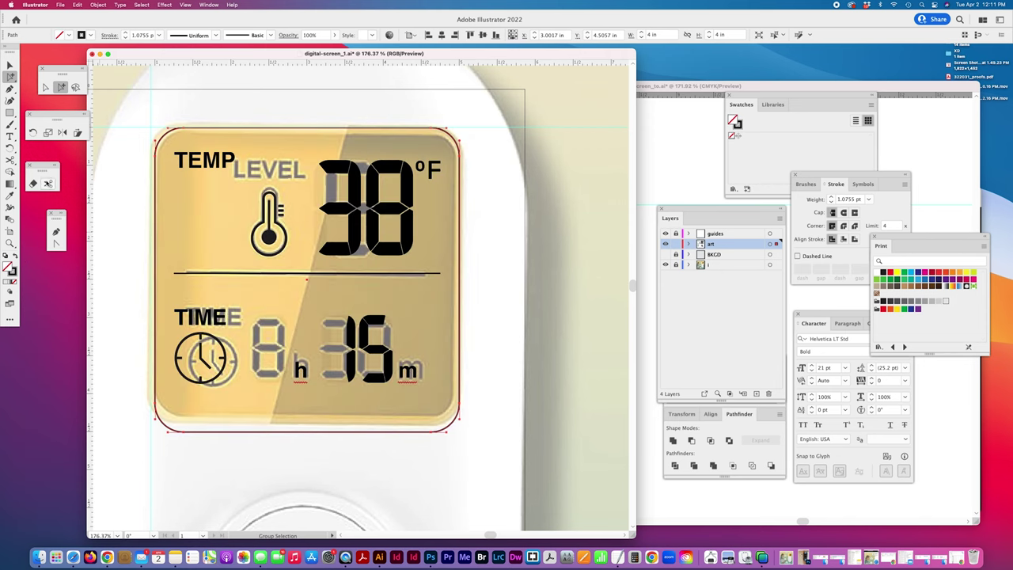
- Cut the copied outline with the Scissors tool at both ends of the reference's diagonal reflection and delete the section on its TEMP/TIME label side
left_click(48, 183)
left_click(349, 127)
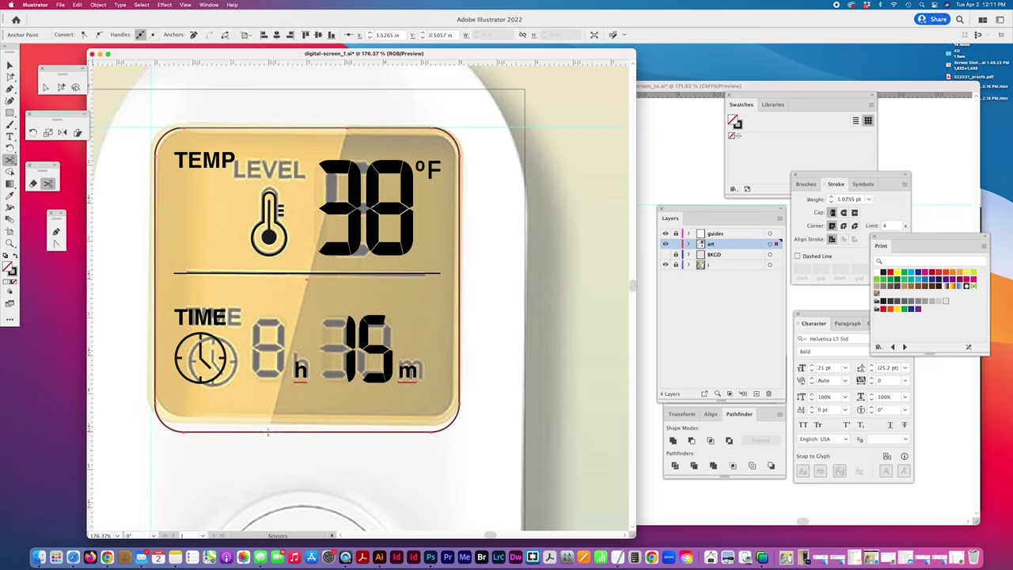
left_click(268, 432)
left_click(61, 87)
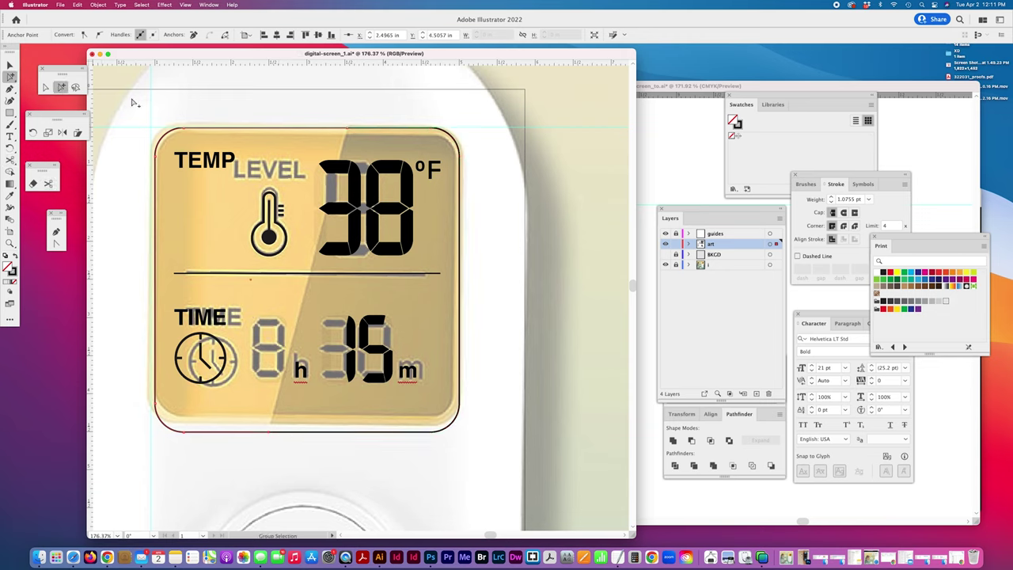
left_click(184, 129)
key("Delete")
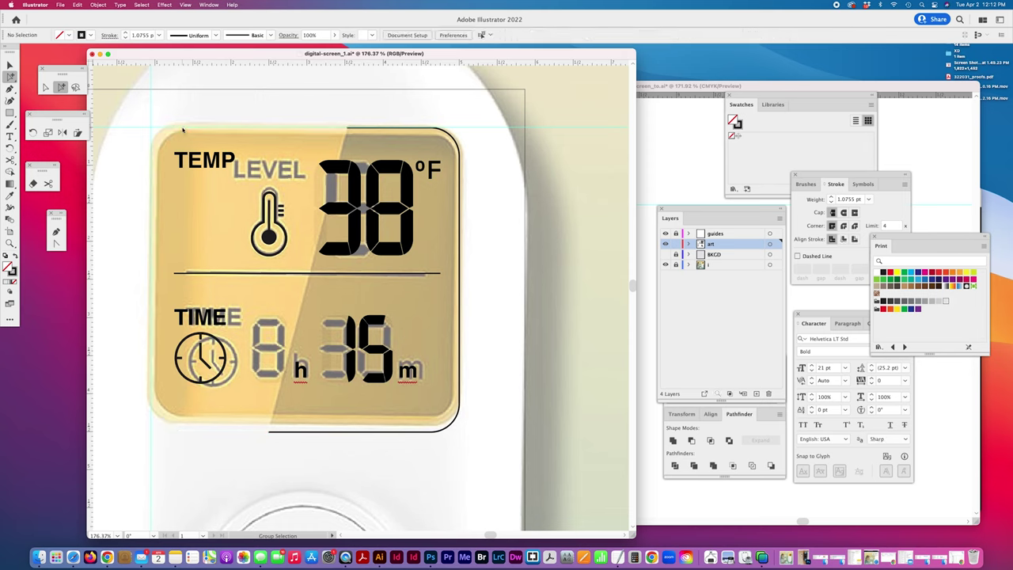
- Join the two open endpoints of the remaining outline with a straight diagonal line along the reflection edge
left_click(45, 87)
left_click(352, 132)
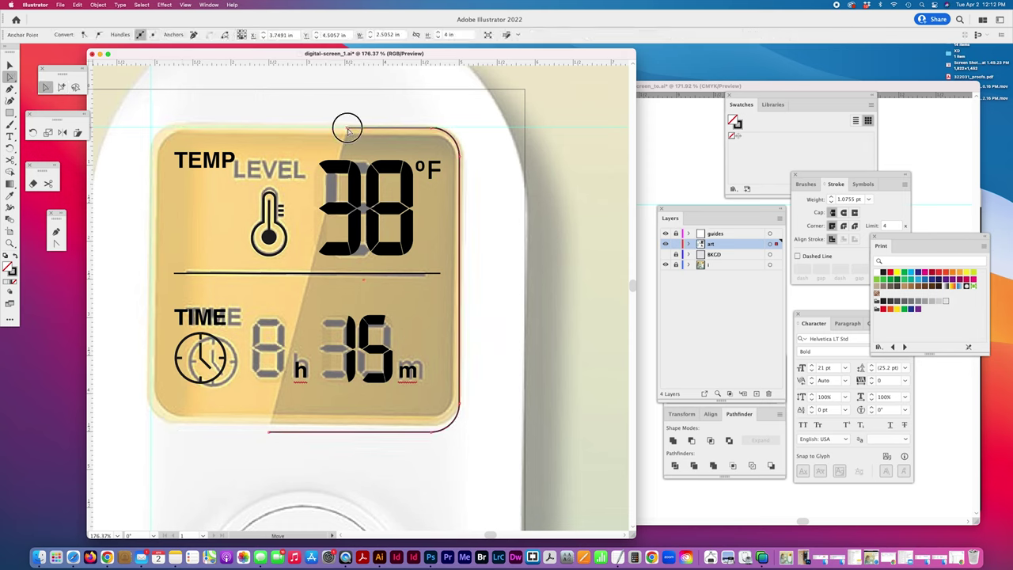
left_click(269, 432, "shift")
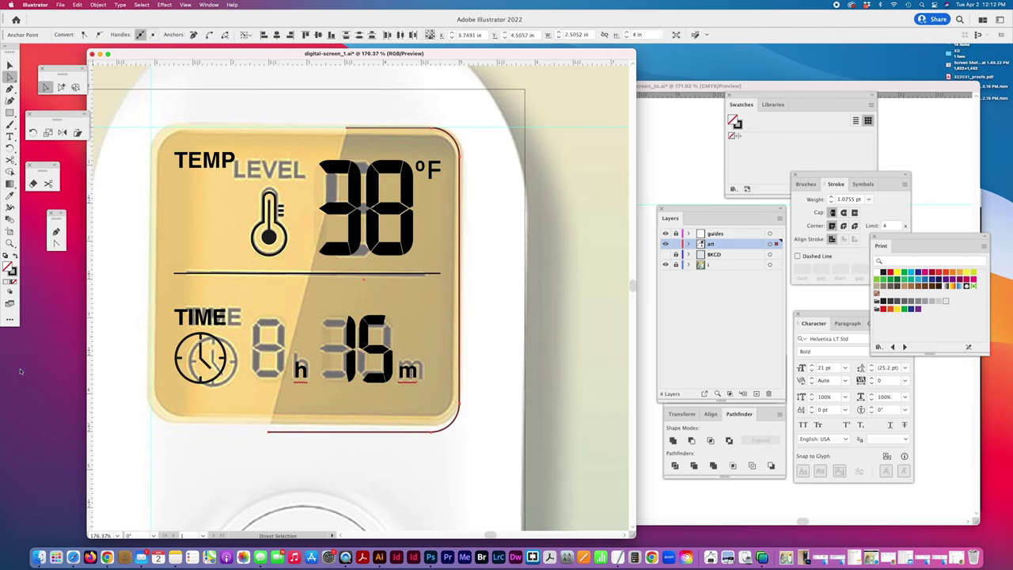
key("ctrl+j")
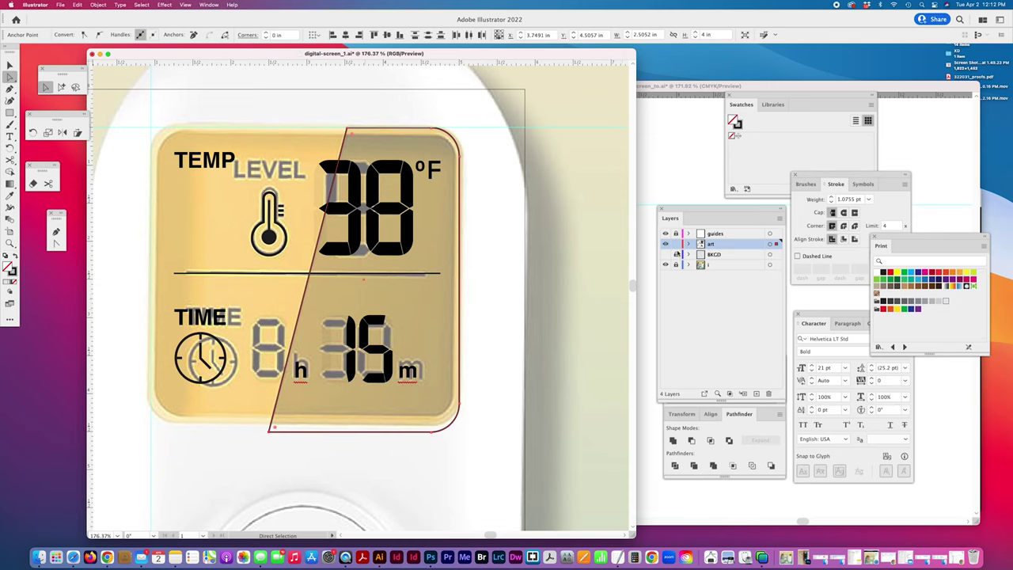
- Show and unlock the BKGD layer, fill the reflection shape with white and move it onto the BKGD layer
key("alt")
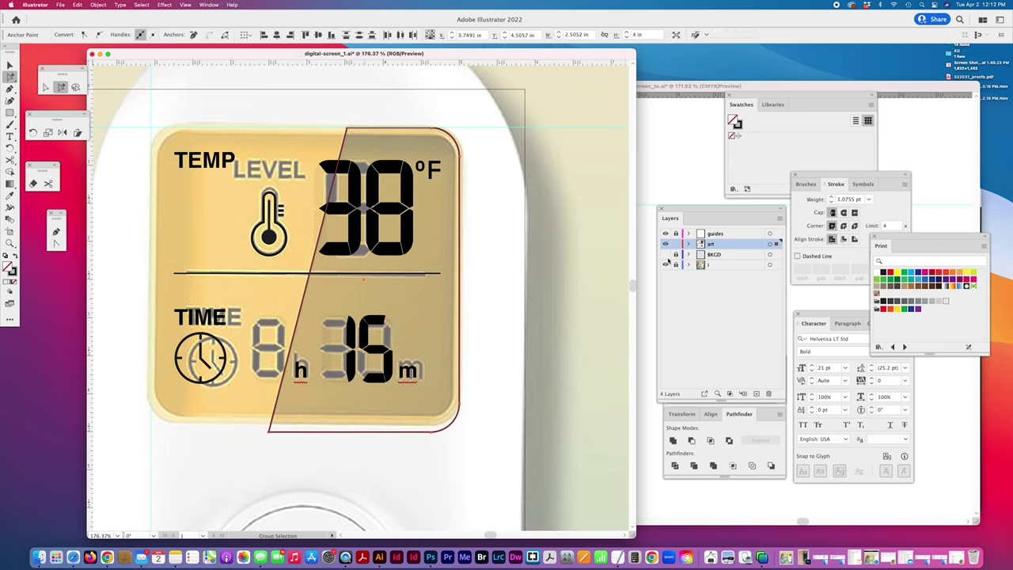
left_click(666, 255)
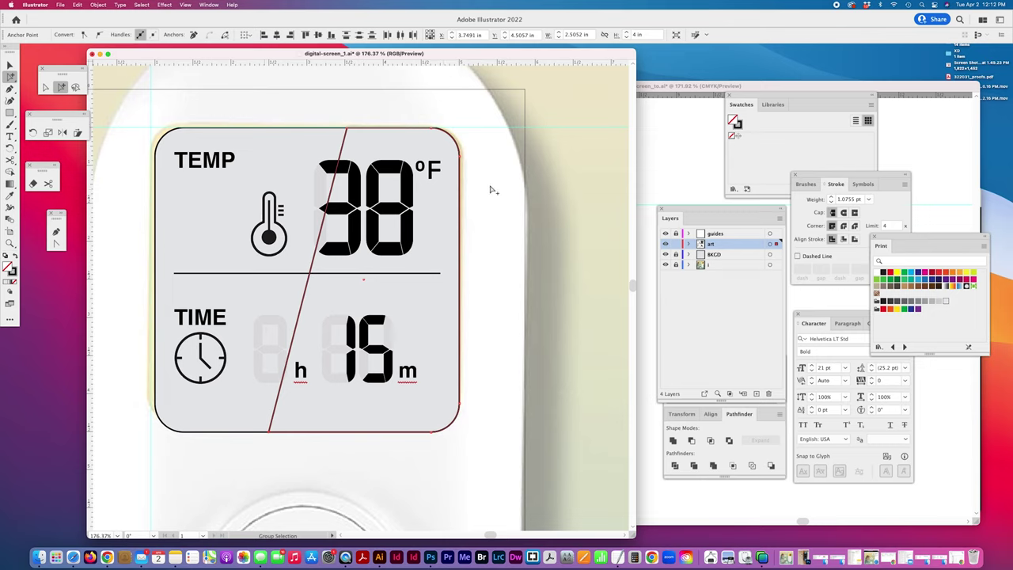
left_click(877, 273)
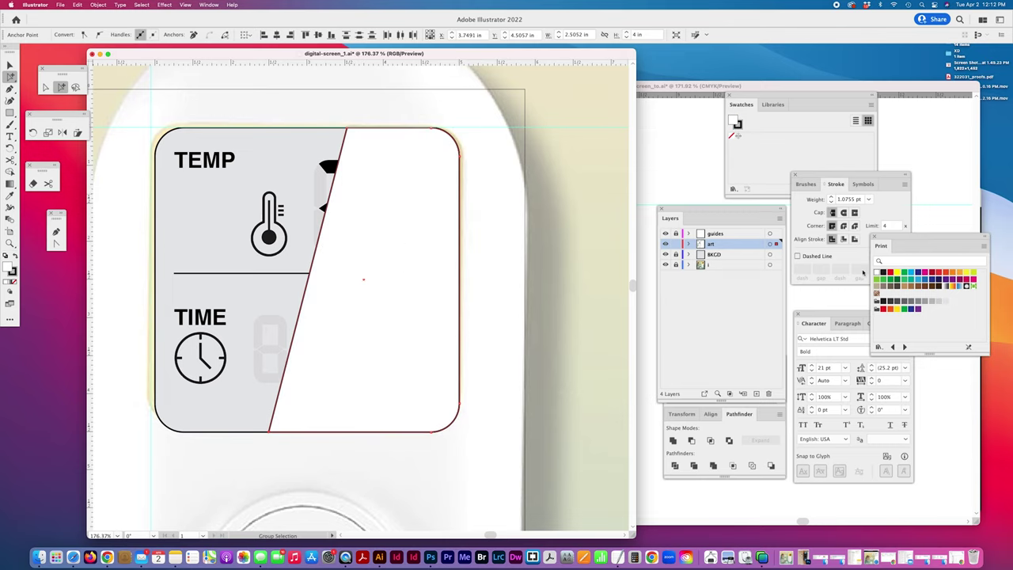
left_click(675, 254)
left_click_drag(777, 244, 776, 254)
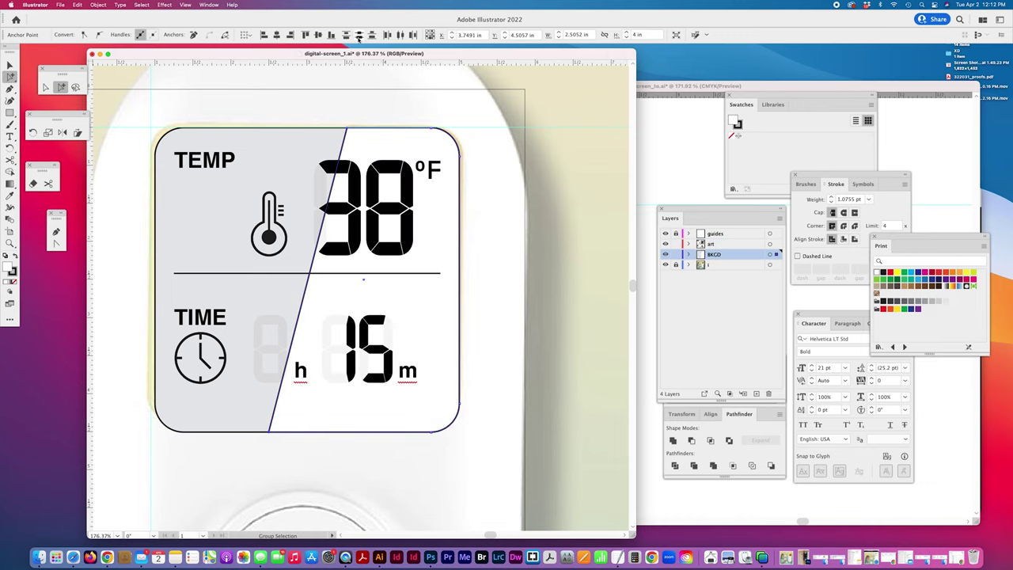
- Set the opacity of the white reflection shape to 50%
left_click(380, 103)
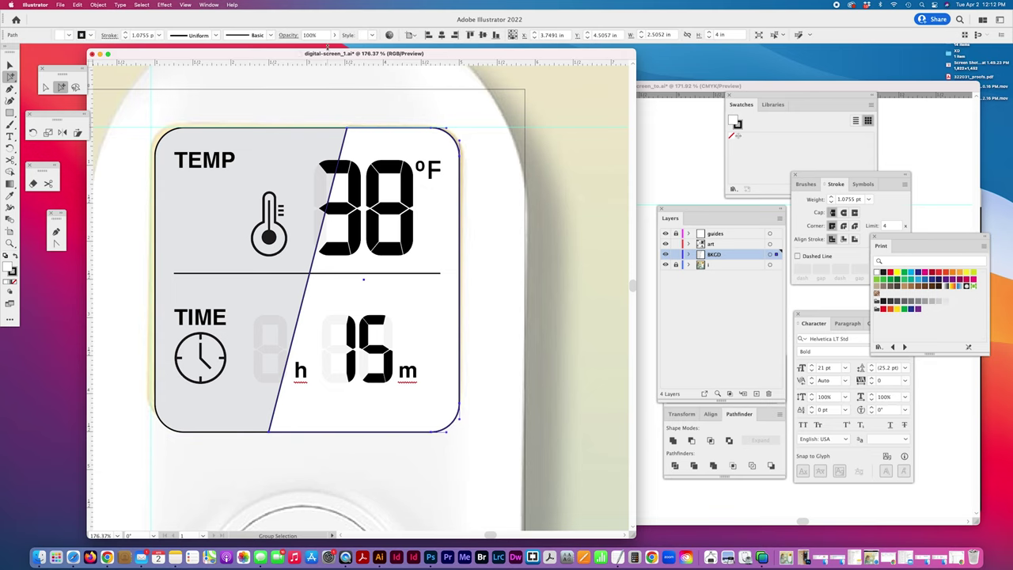
left_click(310, 36)
type("50")
key("Return")
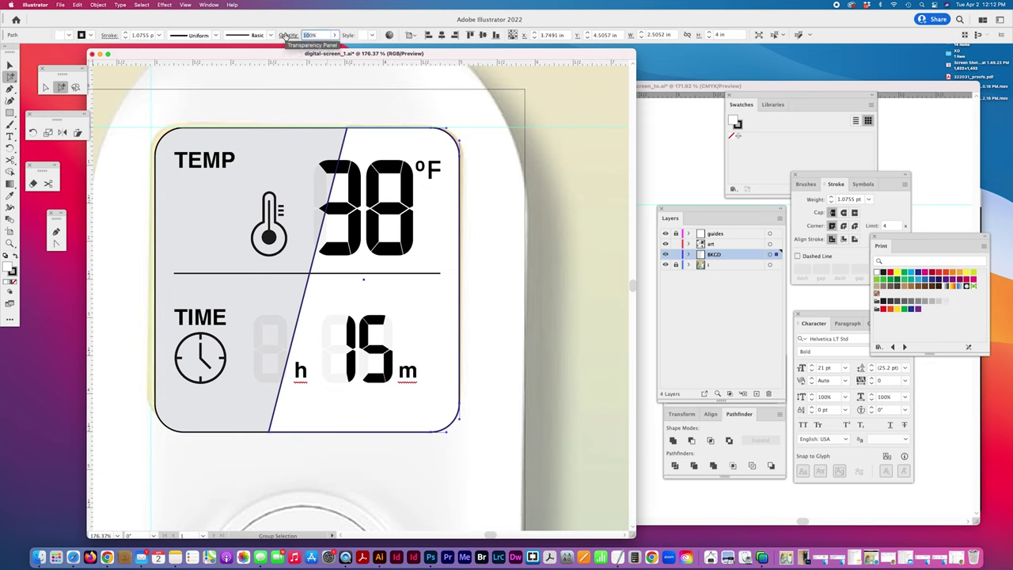
left_click(262, 152)
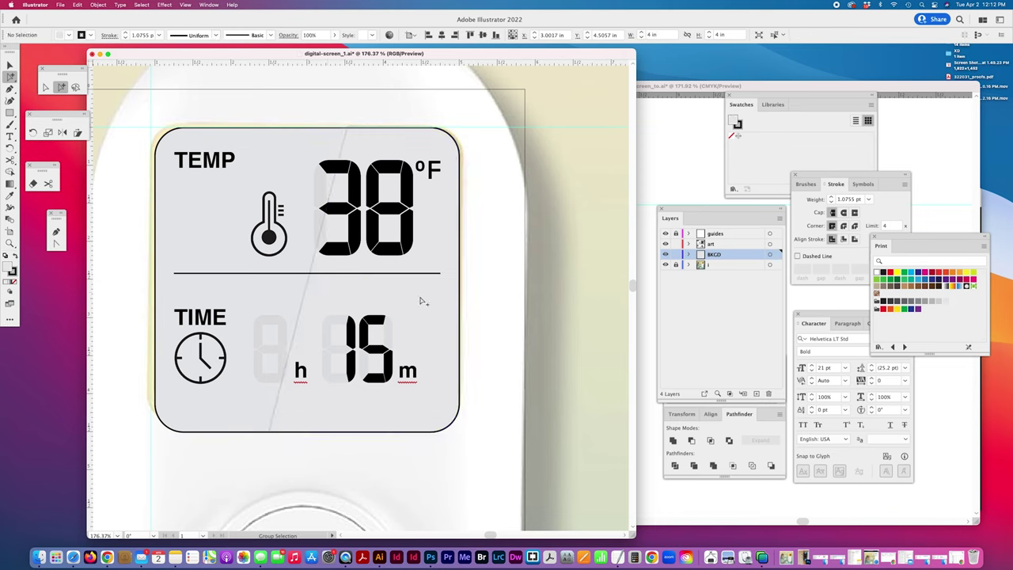
- Remove the stroke from the white reflection shape
left_click(356, 309)
left_click(13, 273)
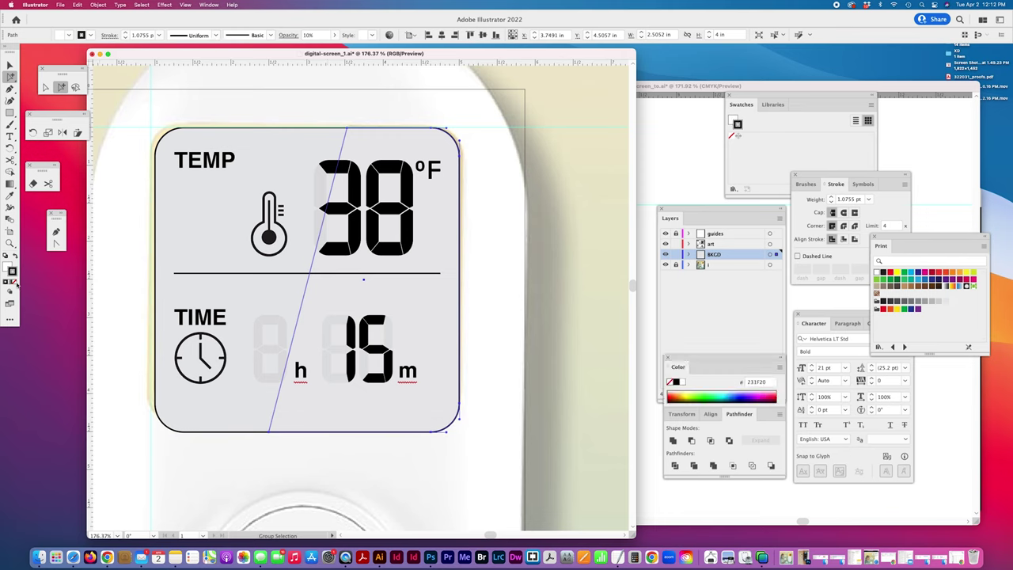
left_click(13, 283)
left_click(499, 252)
left_click(341, 293)
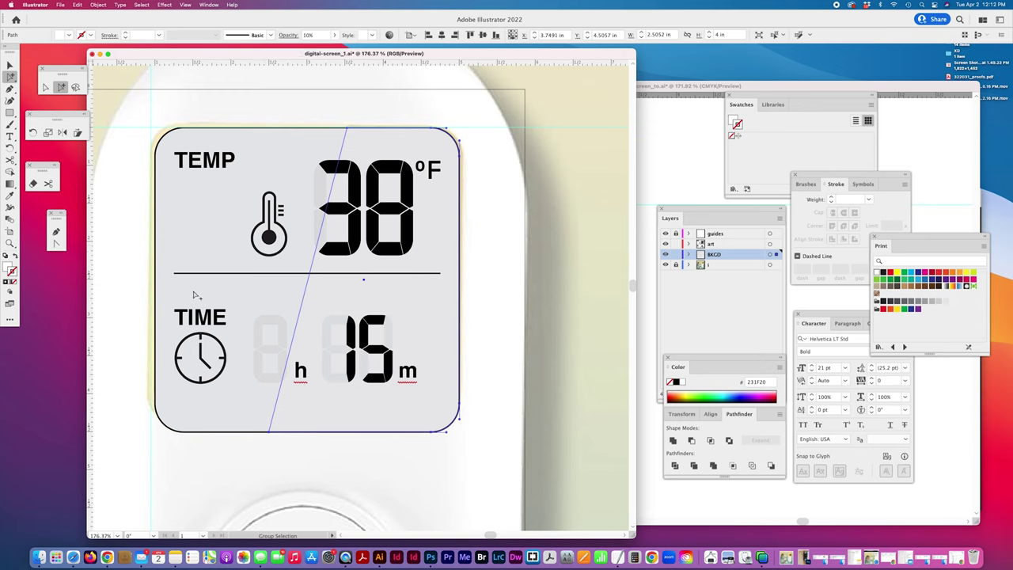
- Set the opacity of the white reflection shape to 25%, and reopen its opacity value for editing
left_click_drag(323, 35, 298, 34)
type("25")
key("Return")
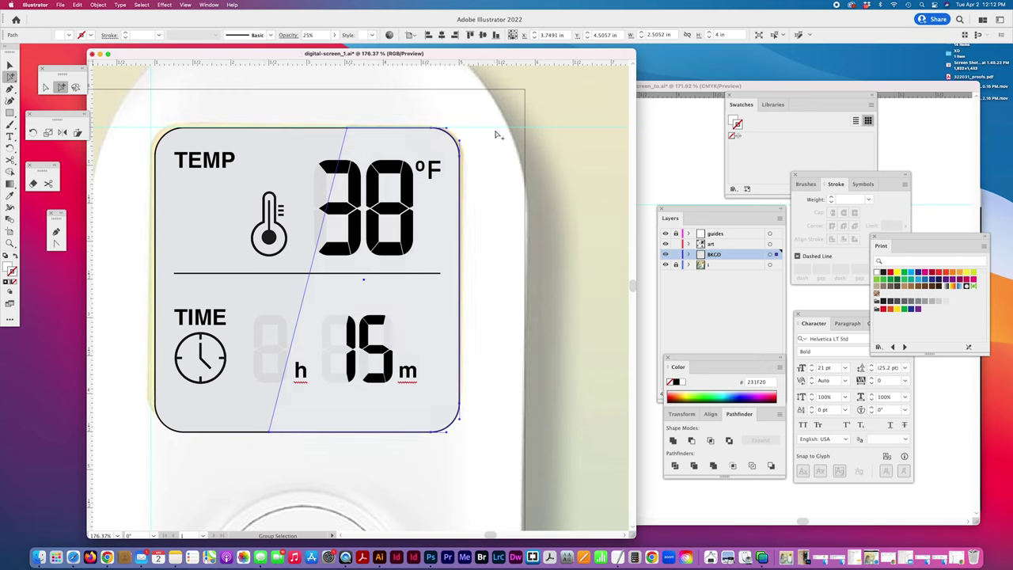
key("super+shift+a")
left_click(296, 341)
left_click(314, 37)
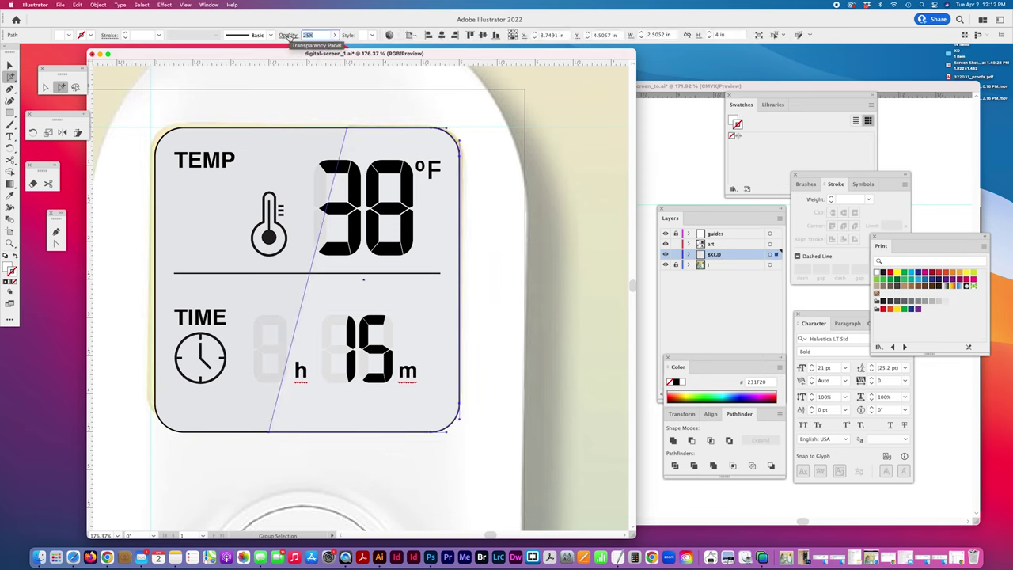
- Remove the black outline from the grey rounded background, with the reflection shape selected along with it
left_click(279, 129)
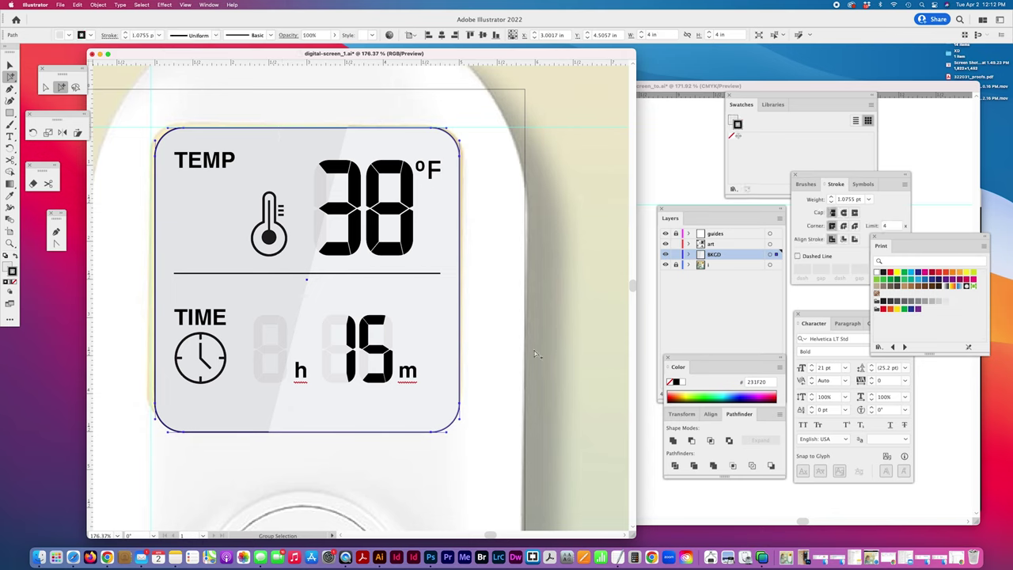
left_click_drag(488, 88, 434, 144)
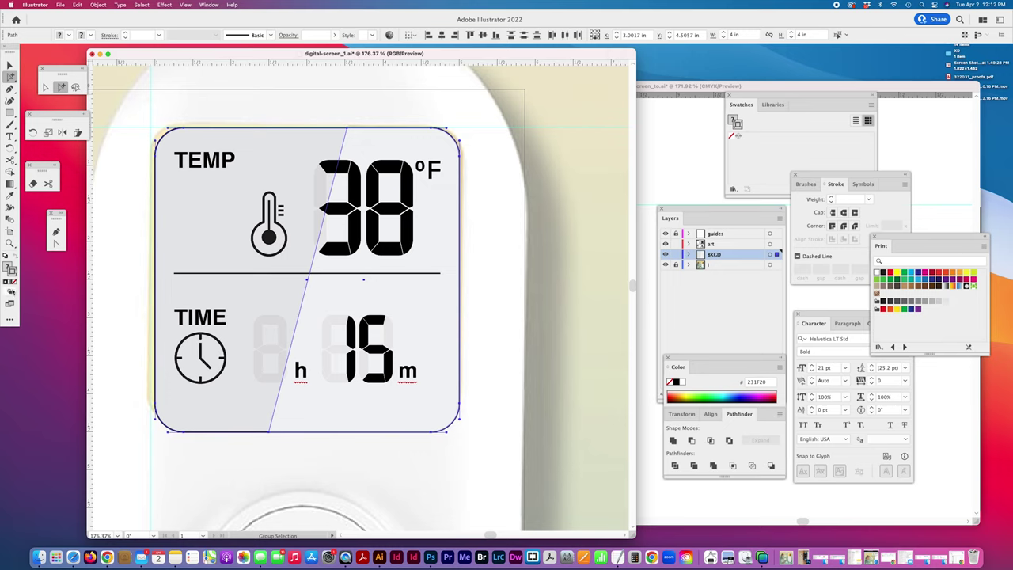
left_click(14, 282)
left_click(265, 74)
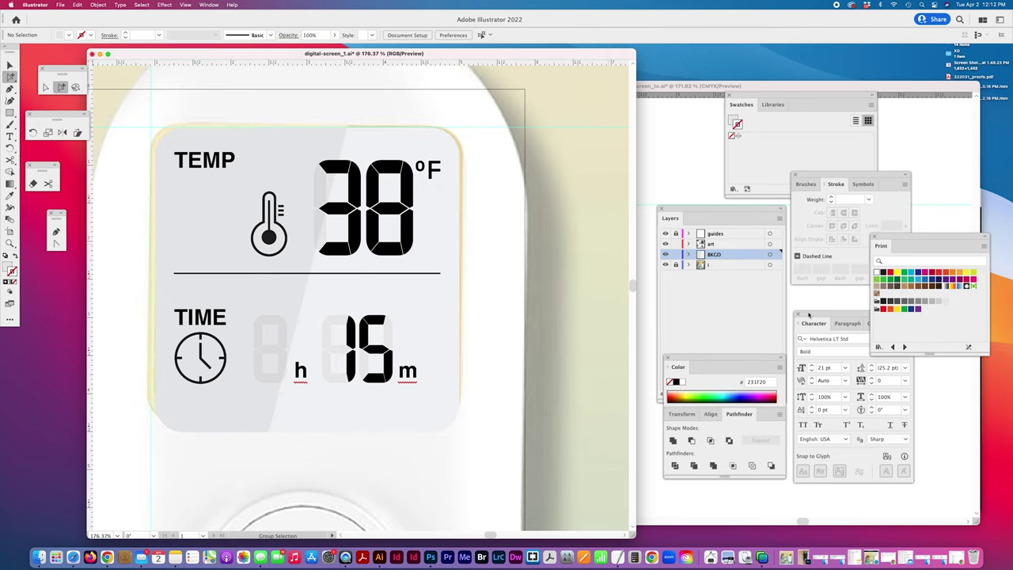
- Unlock and hide the device reference layer so that the display artwork can be examined on its own
left_click(669, 265)
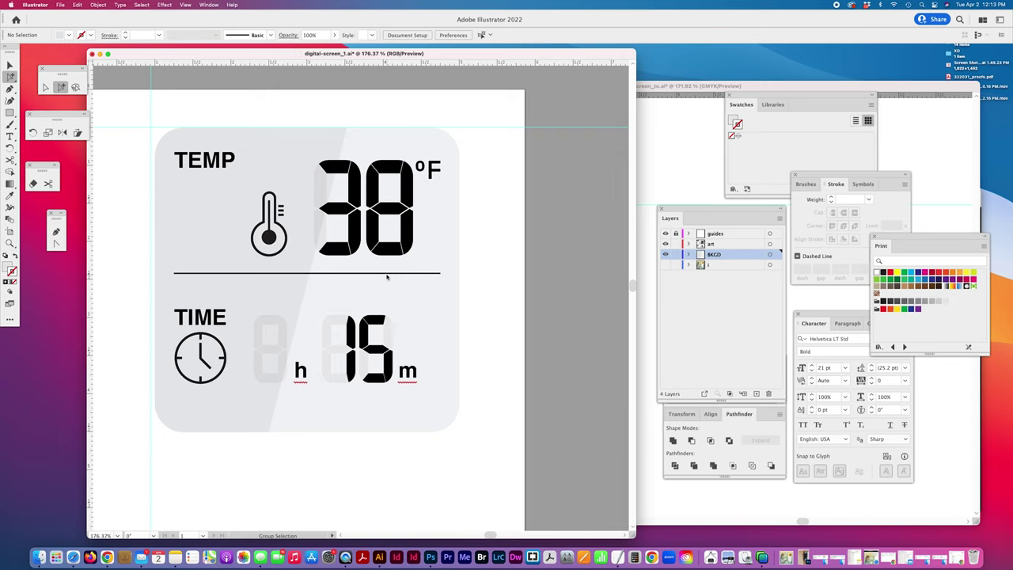
scroll(387, 277, "left", 3)
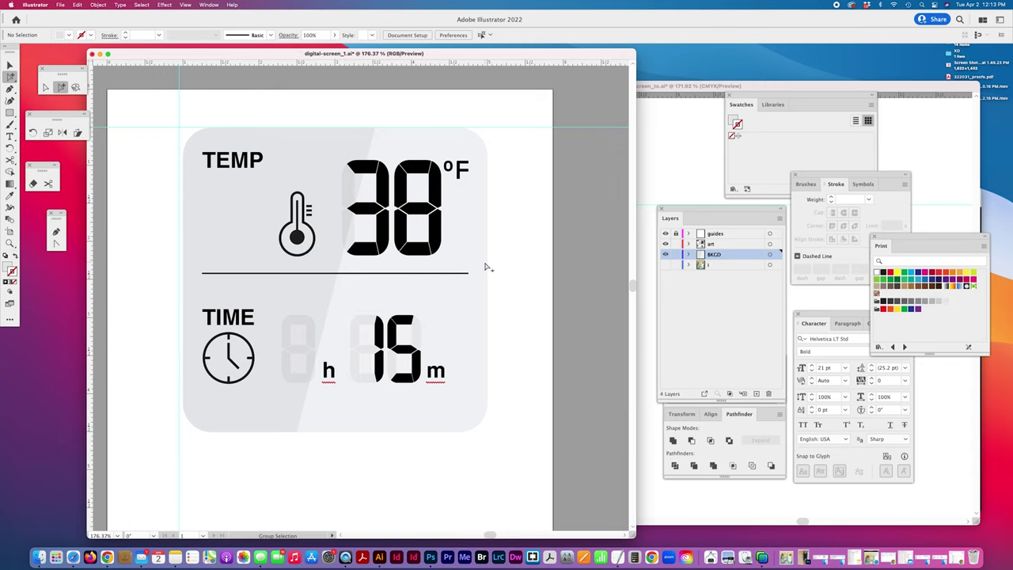
scroll(489, 268, "right", 1)
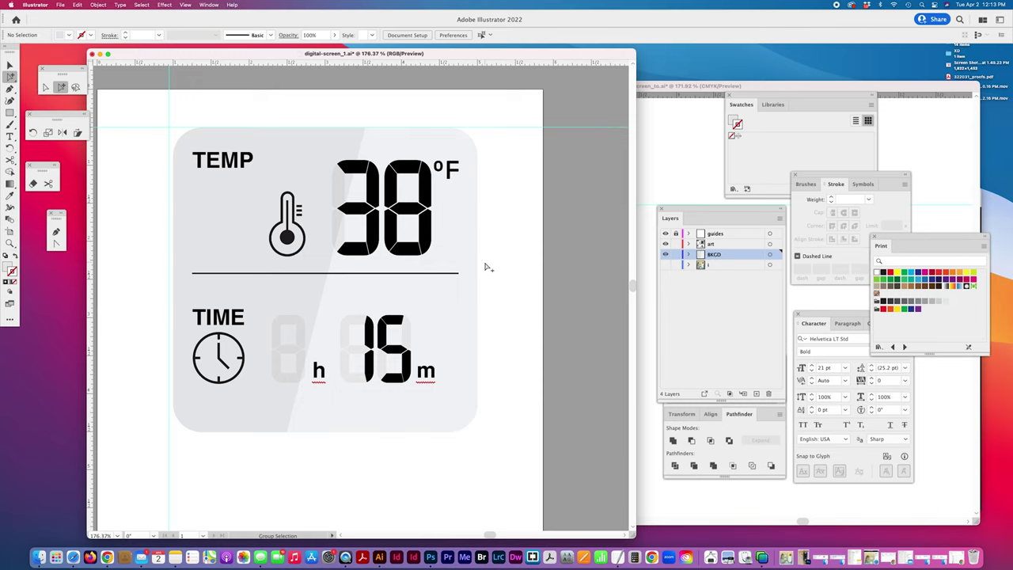
scroll(494, 272, "up", 4)
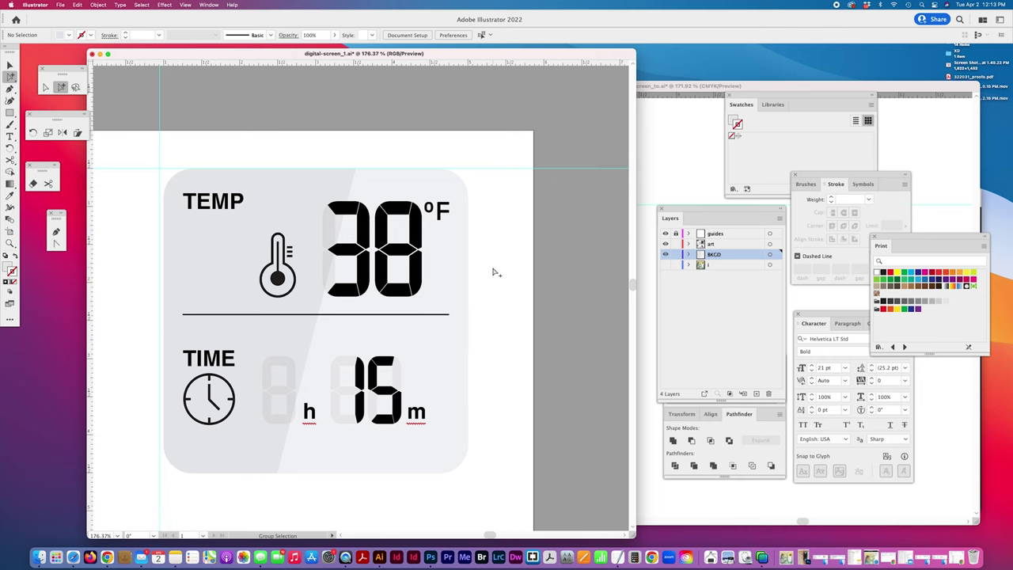
scroll(493, 272, "down", 4)
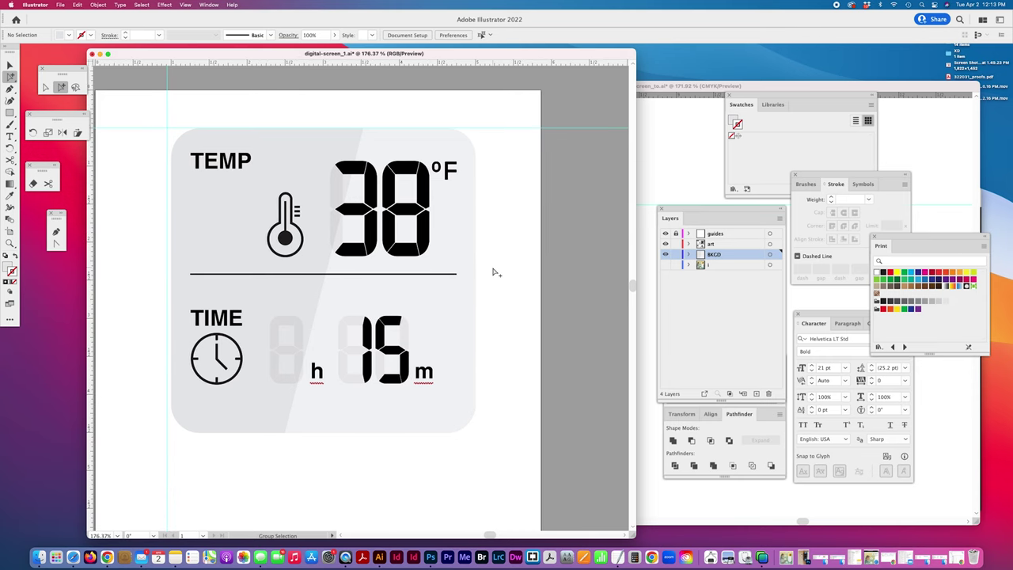